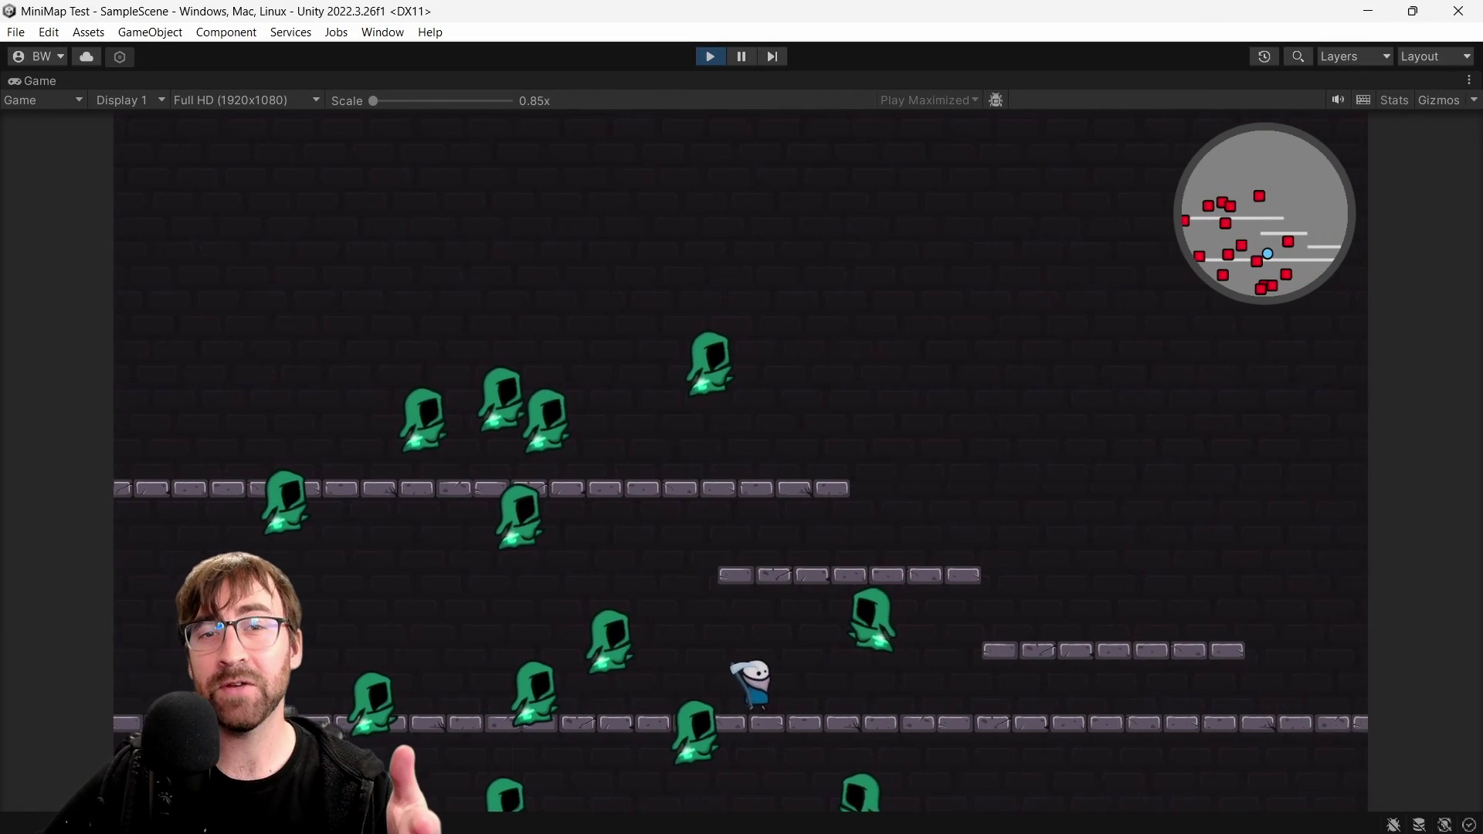
- Jump the player onto the upper platform, start the finished game, and run left
key("space")
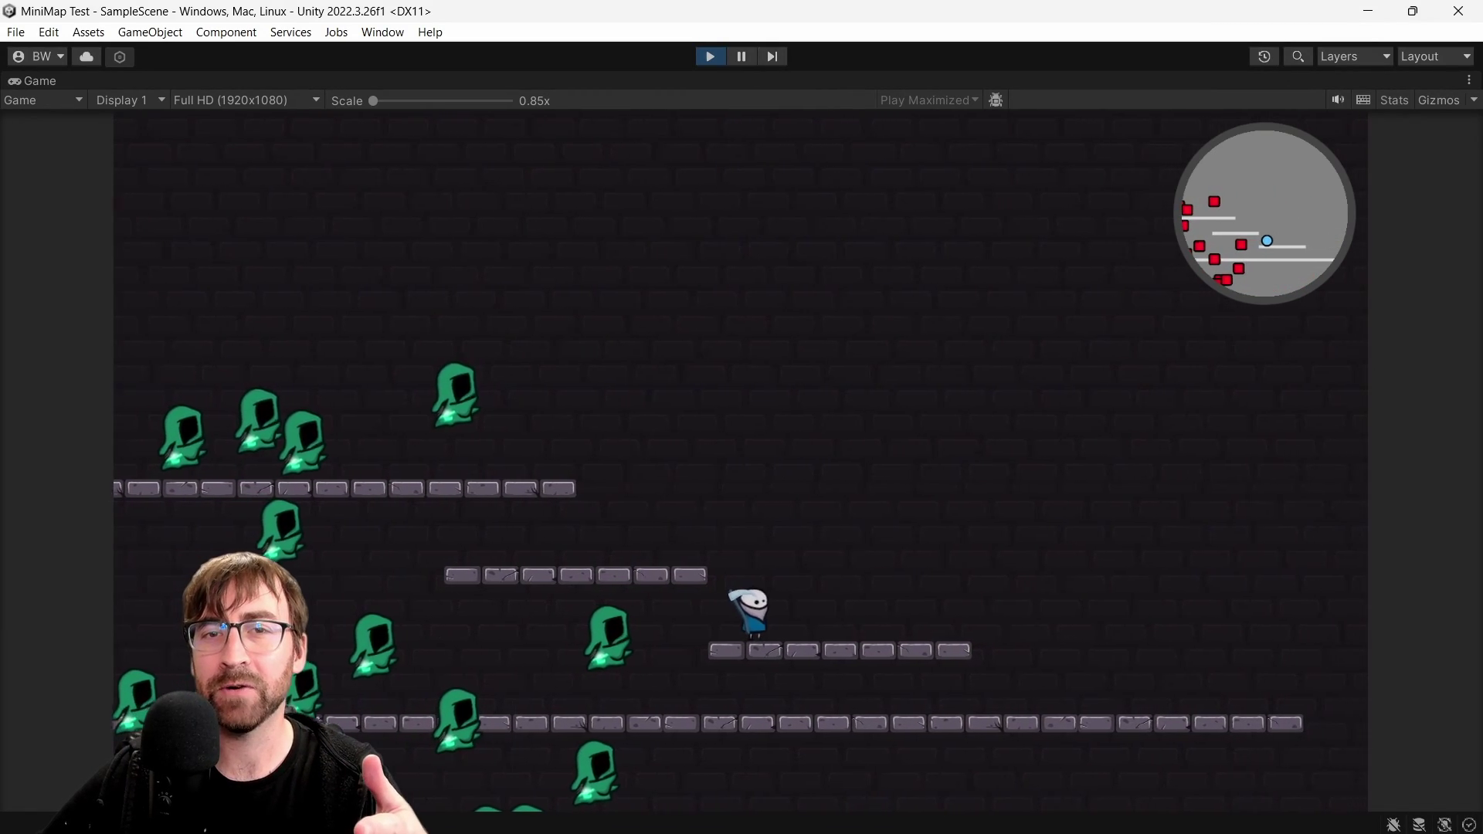
key("space")
key("a")
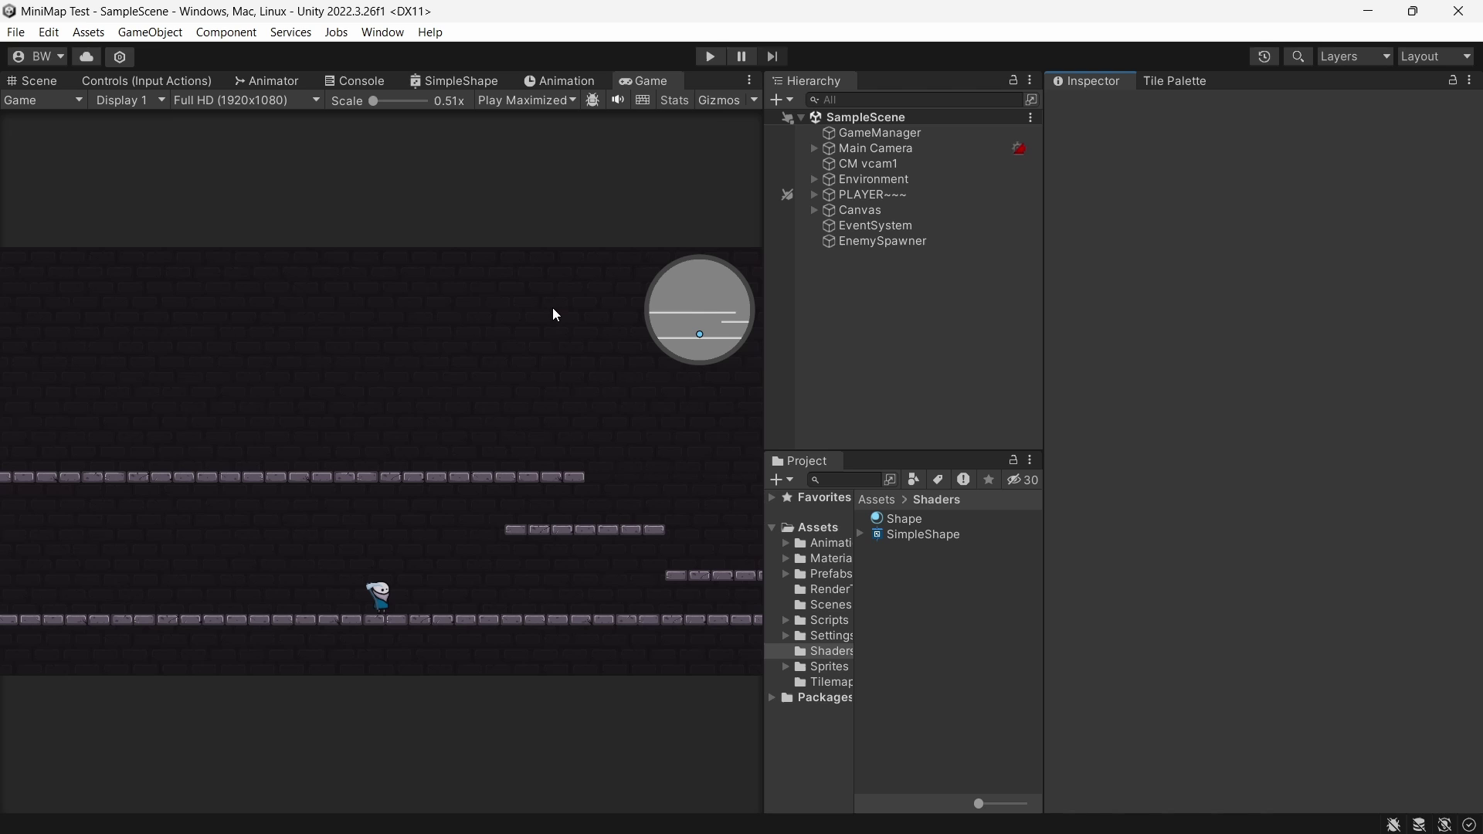
left_click(710, 56)
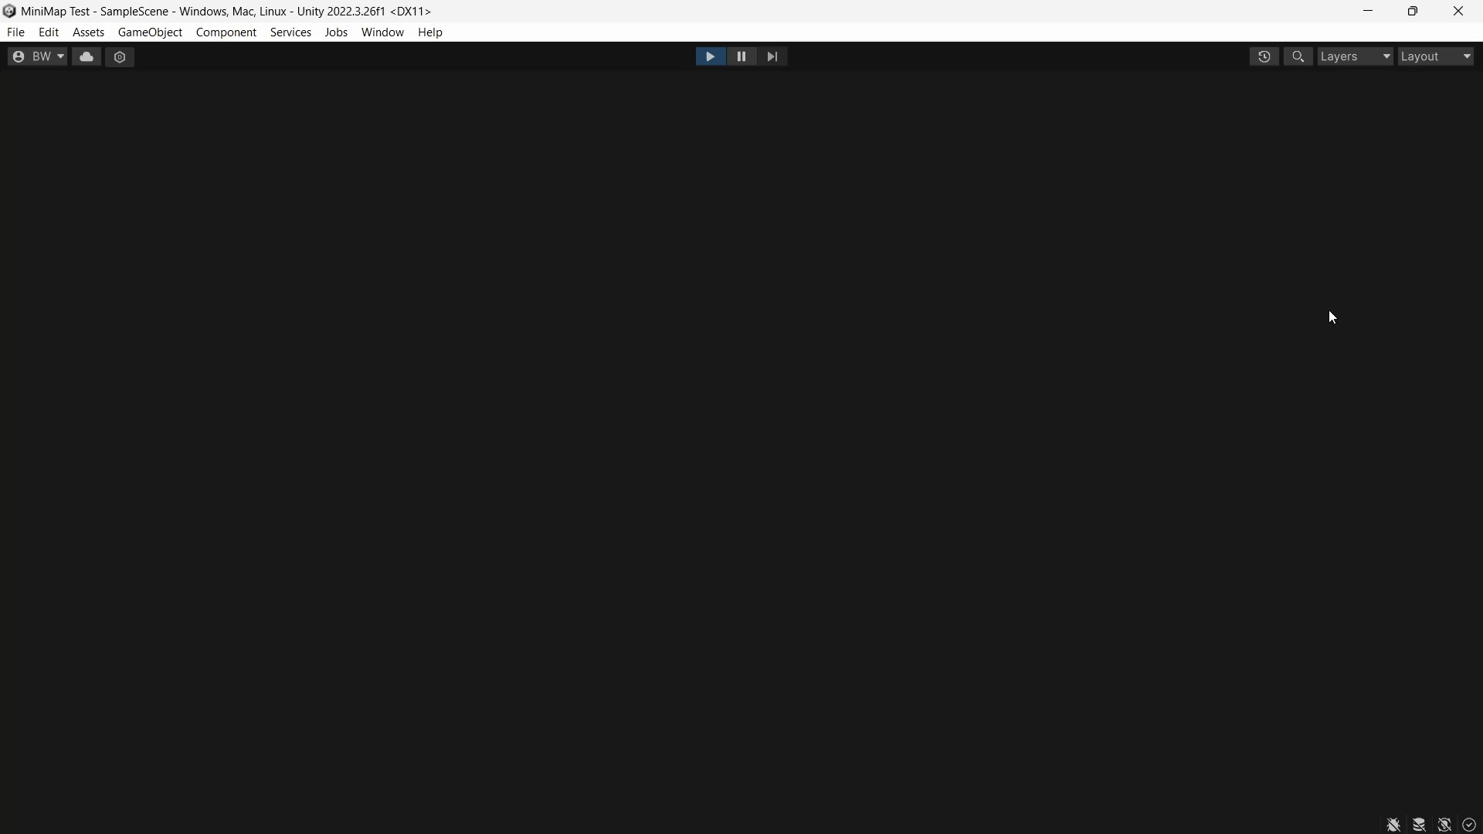
key("a")
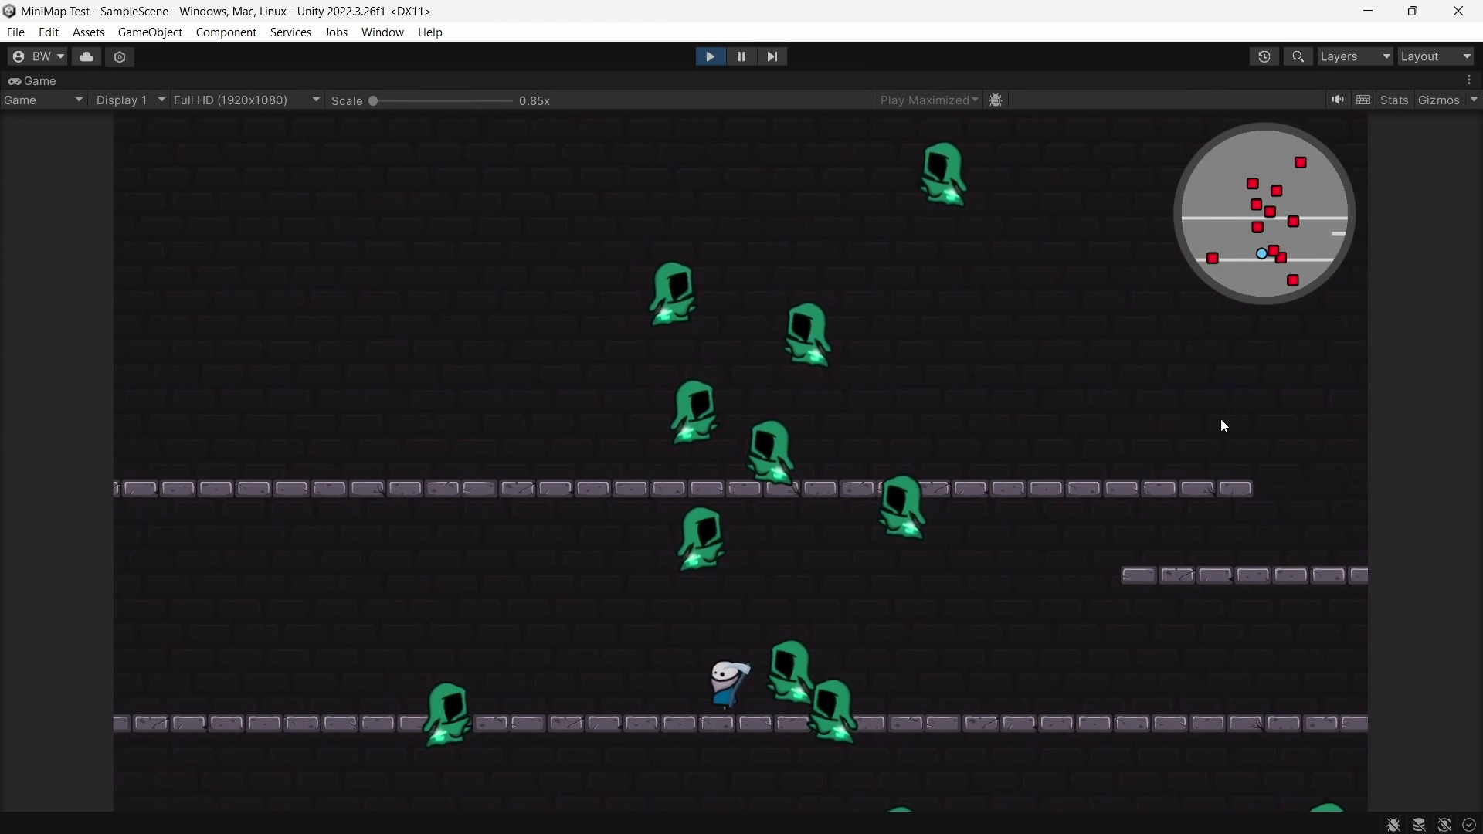
key("space")
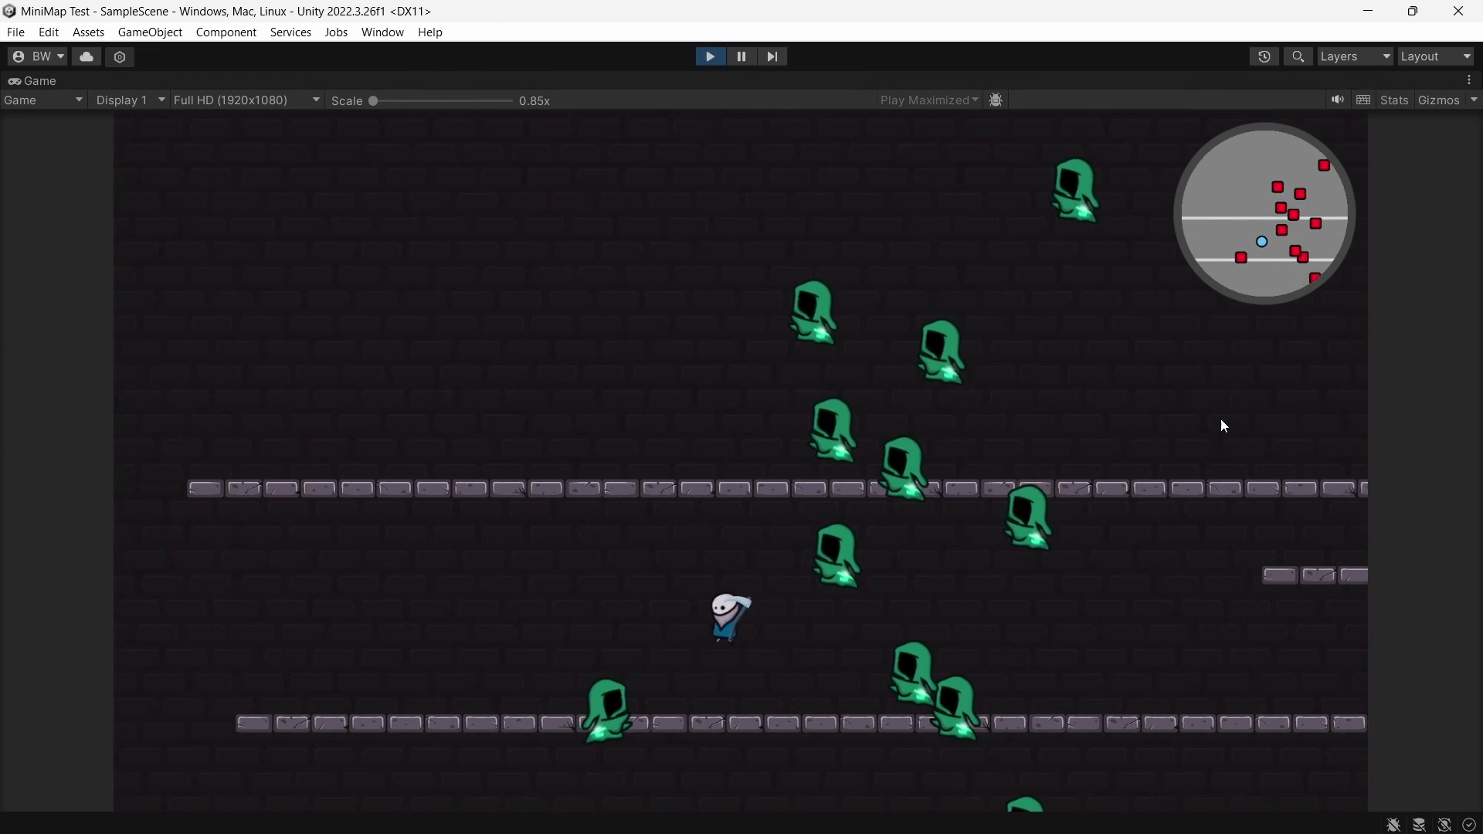
- Run the player right across the level and jump while the minimap tracks it
key("d")
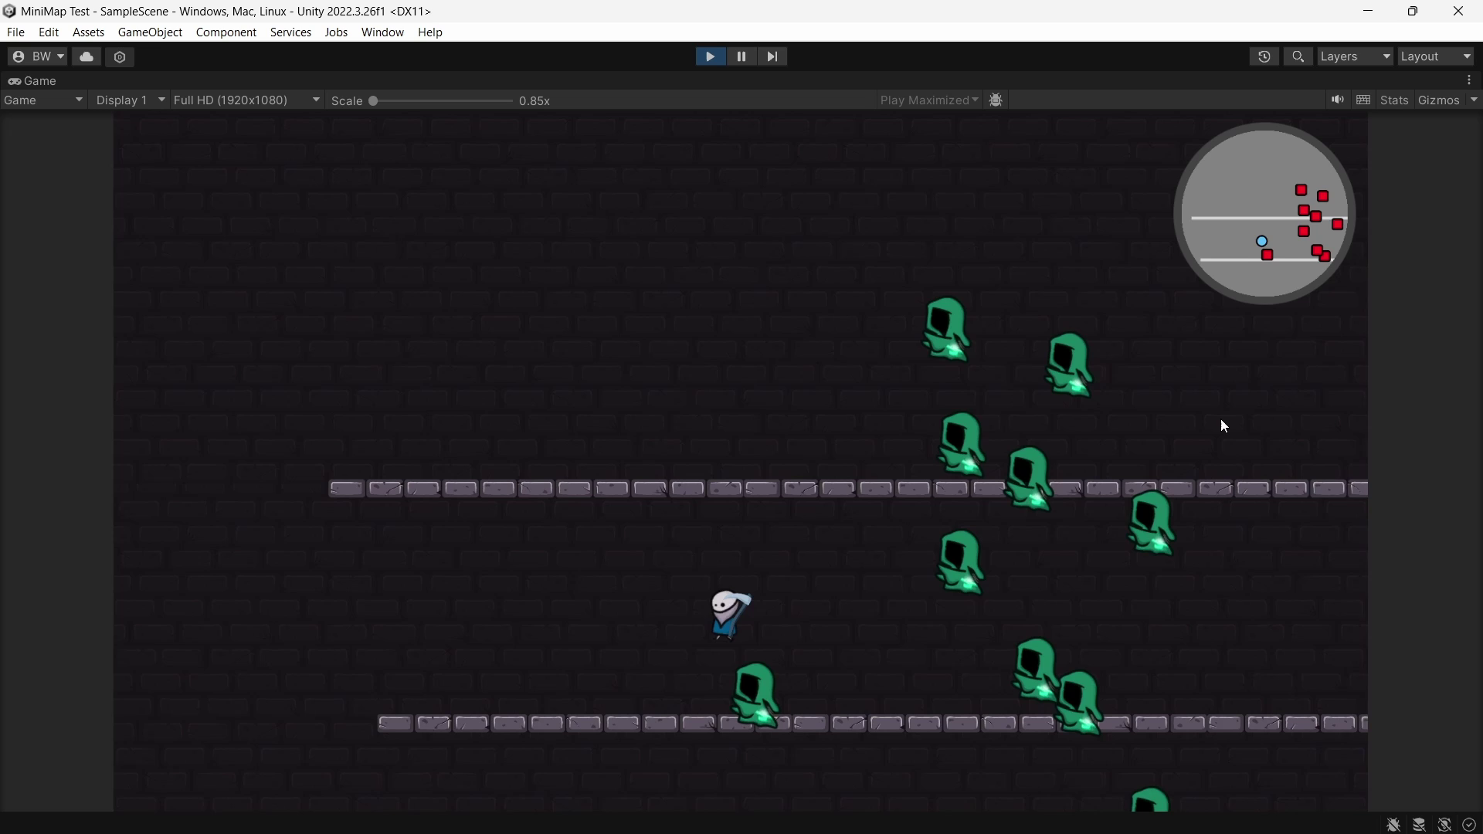
key("d")
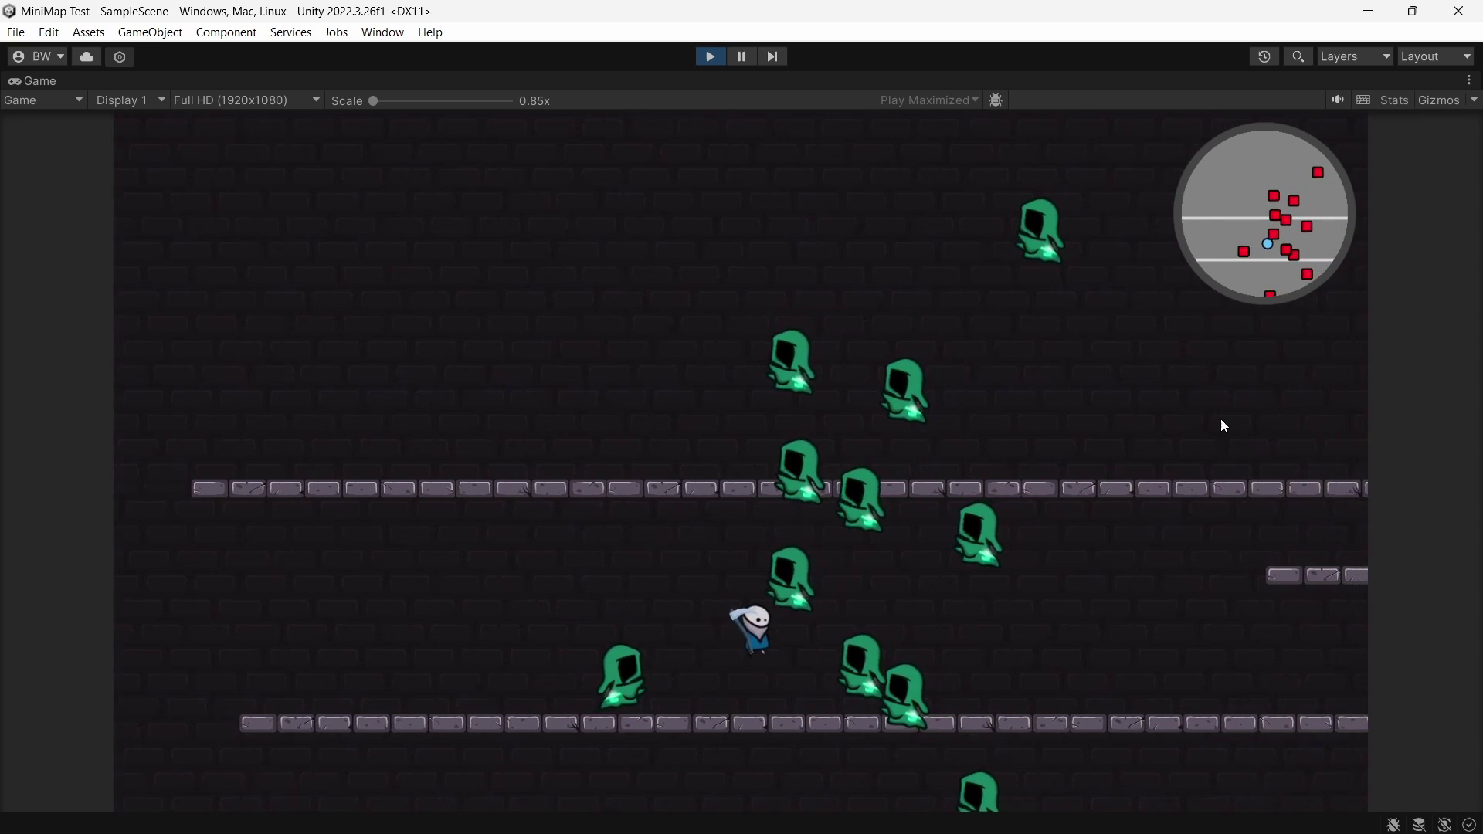
key("d")
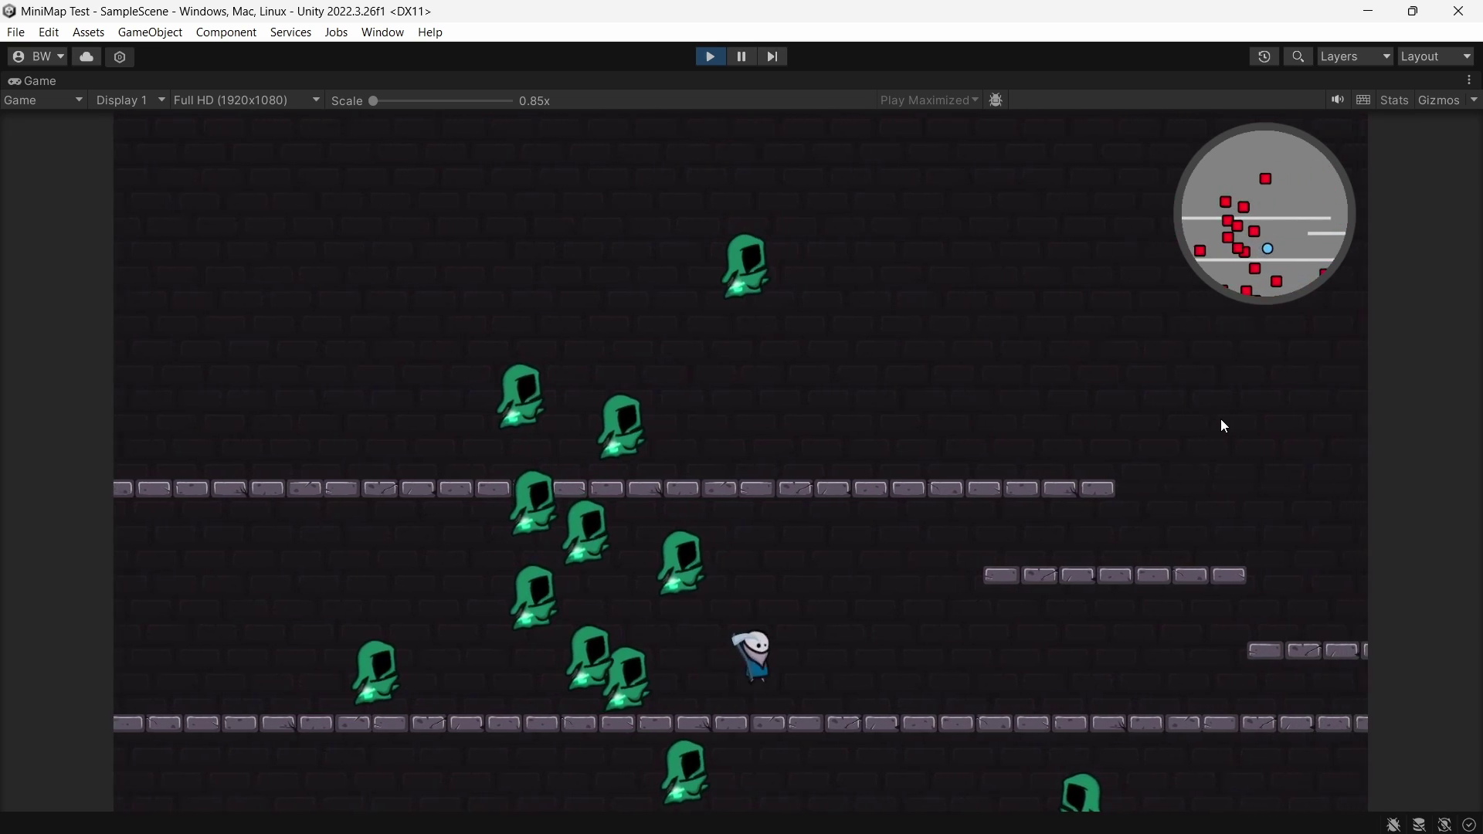
key("d")
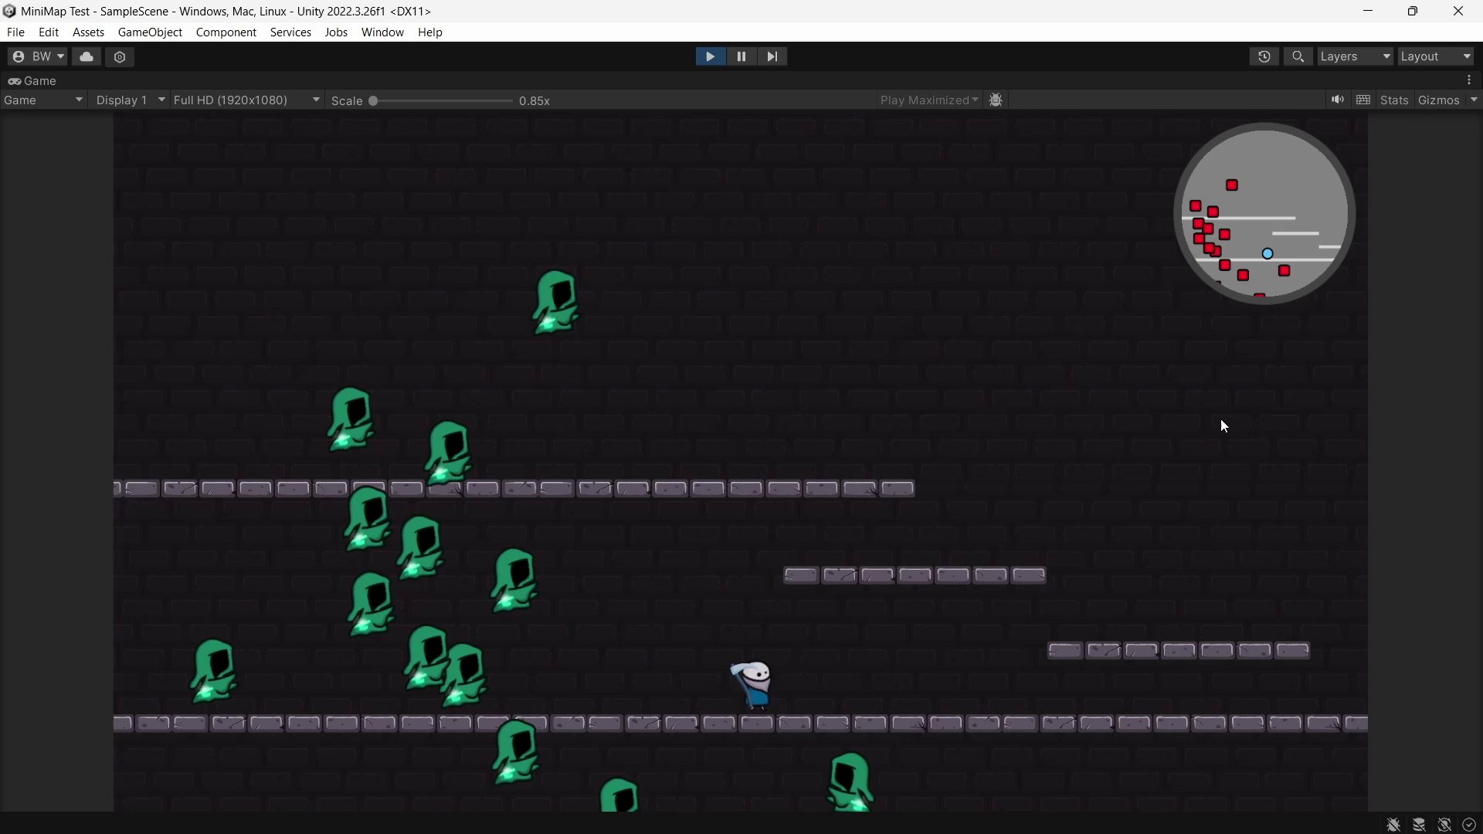
key("d")
key("space")
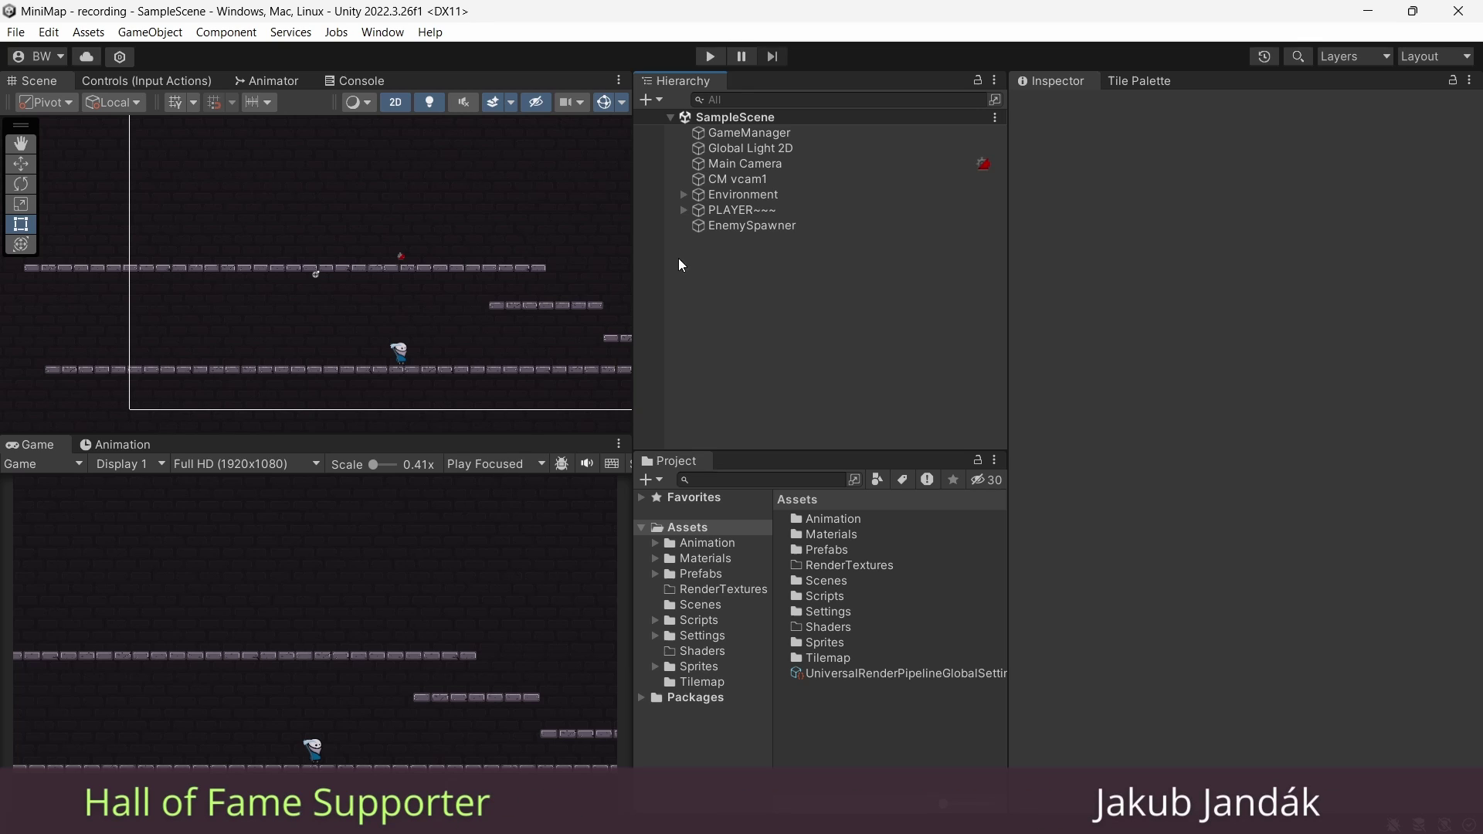
- Duplicate Main Camera, nest the copy under it, and name it MiniMap Camera
left_click(760, 164)
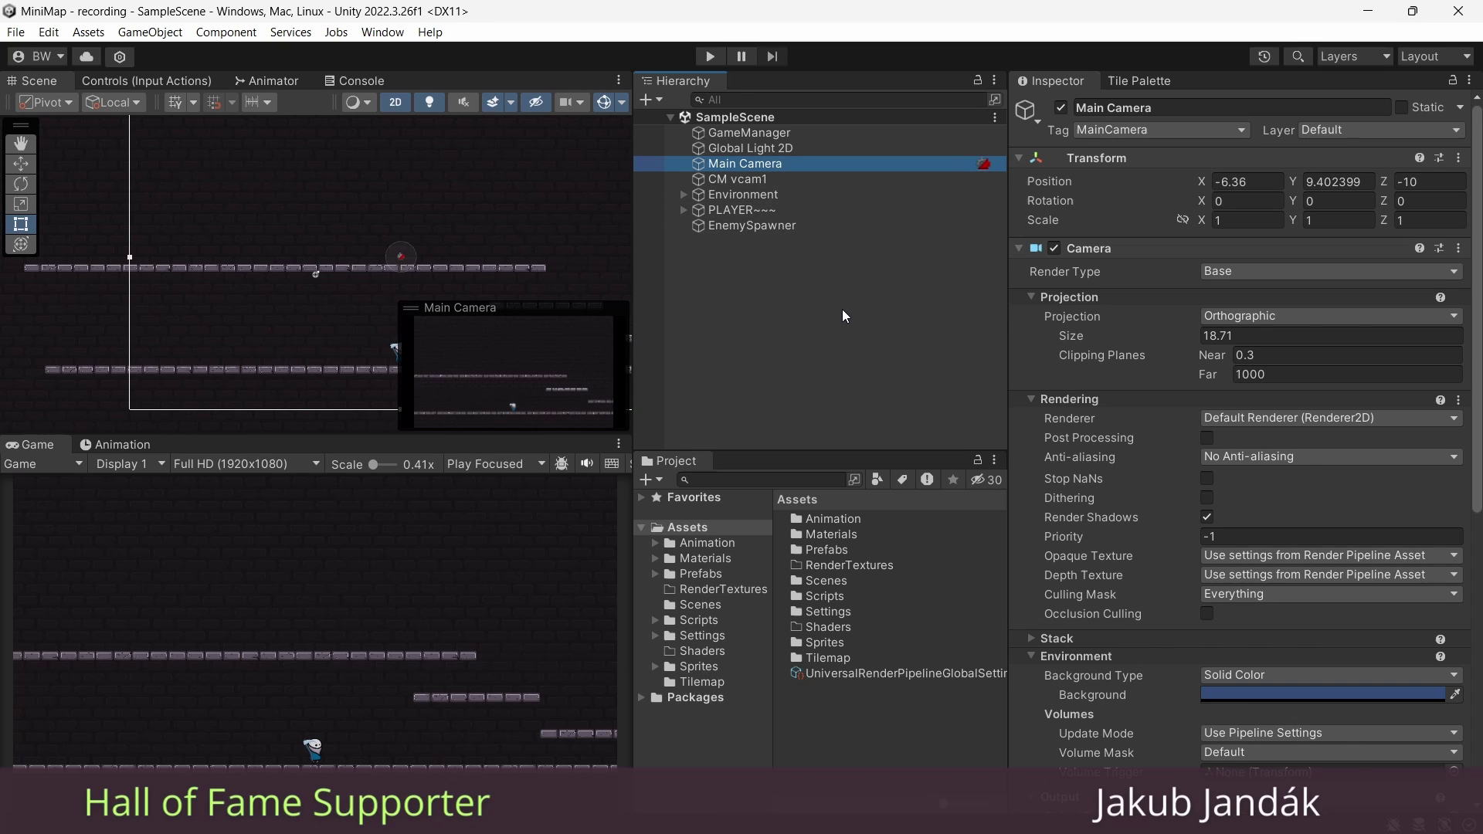
key("ctrl+d")
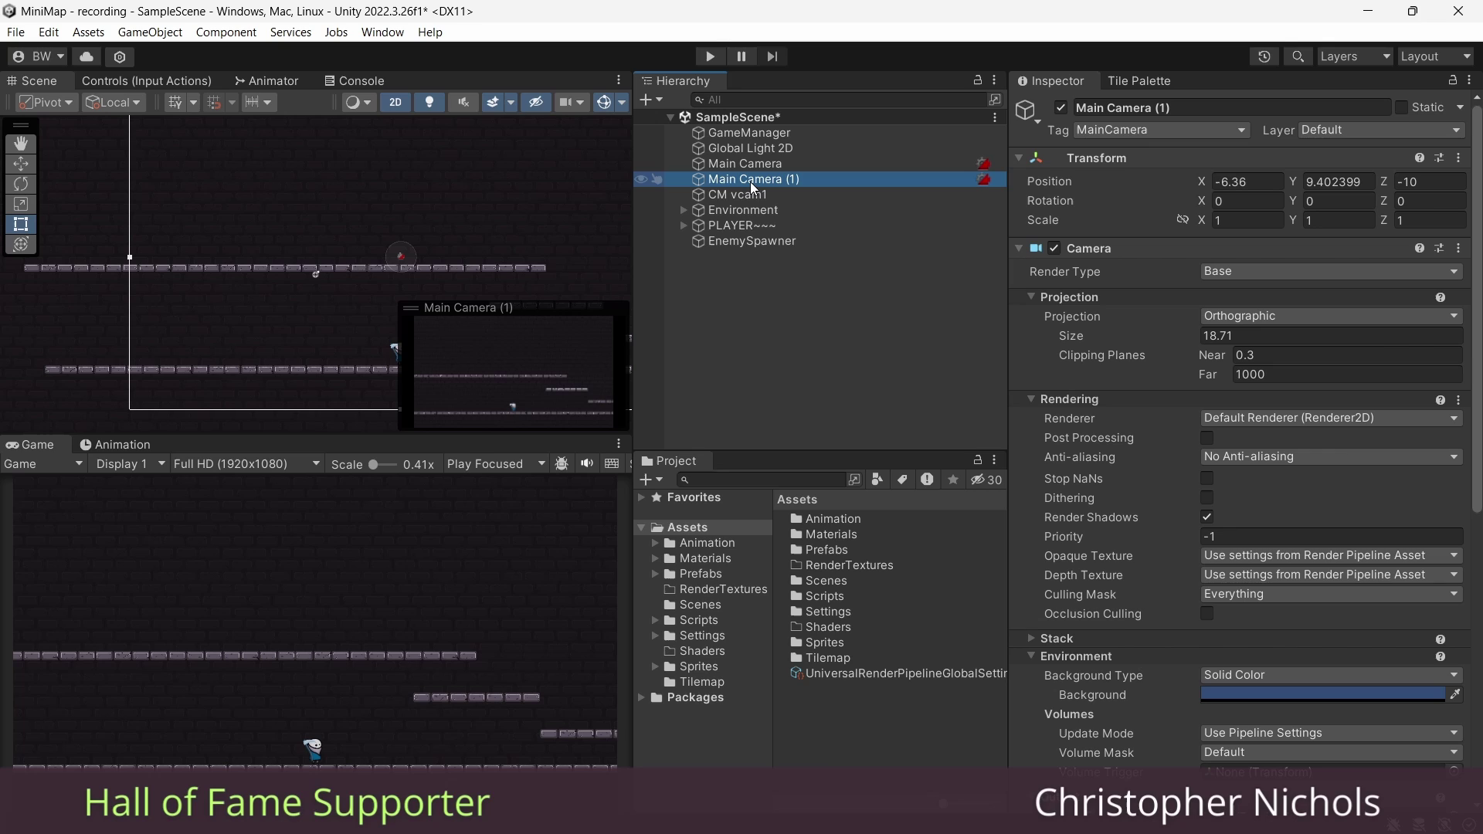
left_click_drag(750, 181, 747, 163)
left_click(1200, 107)
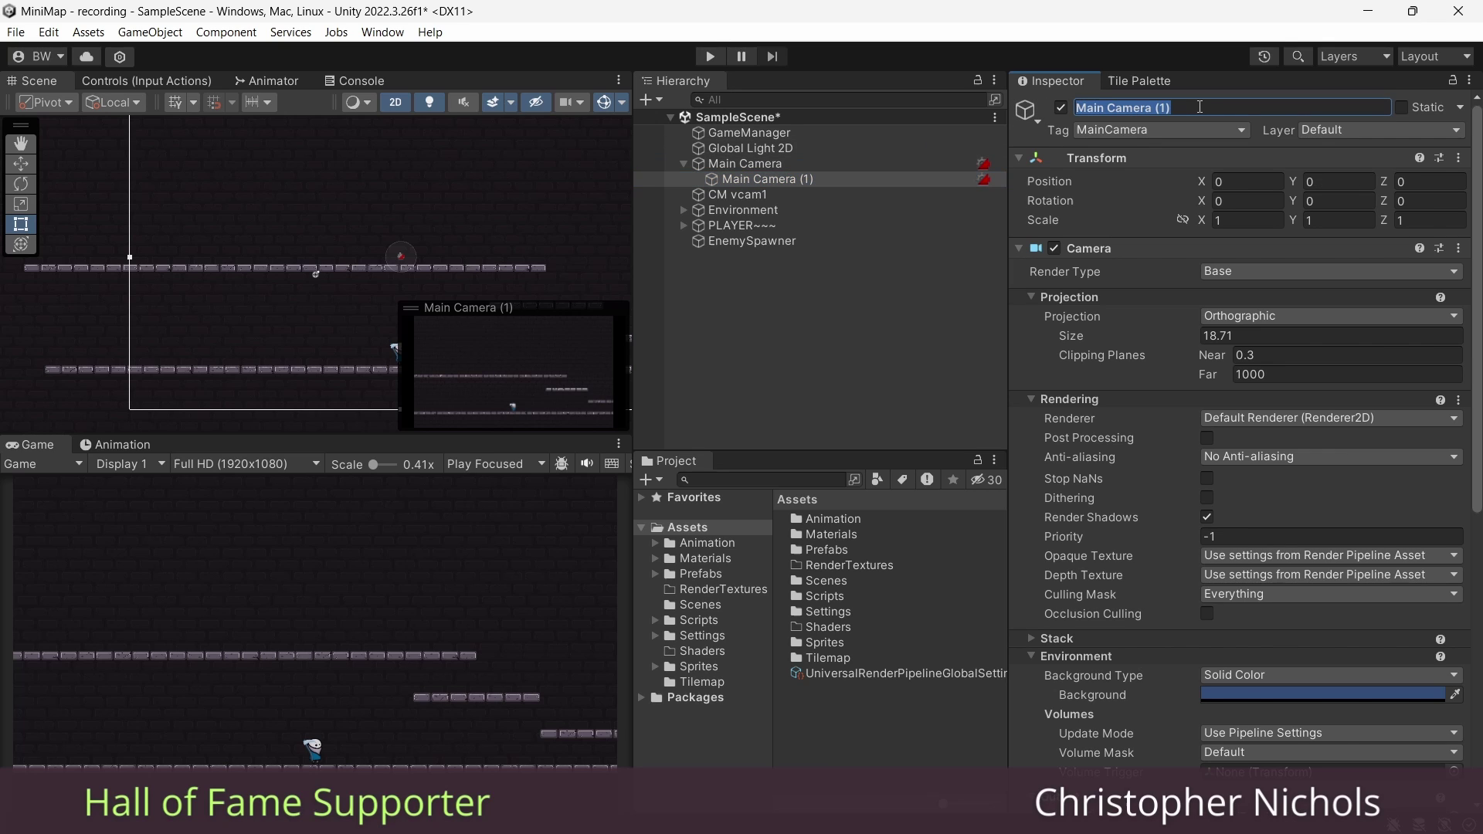
type("MiniMap Camera")
key("Return")
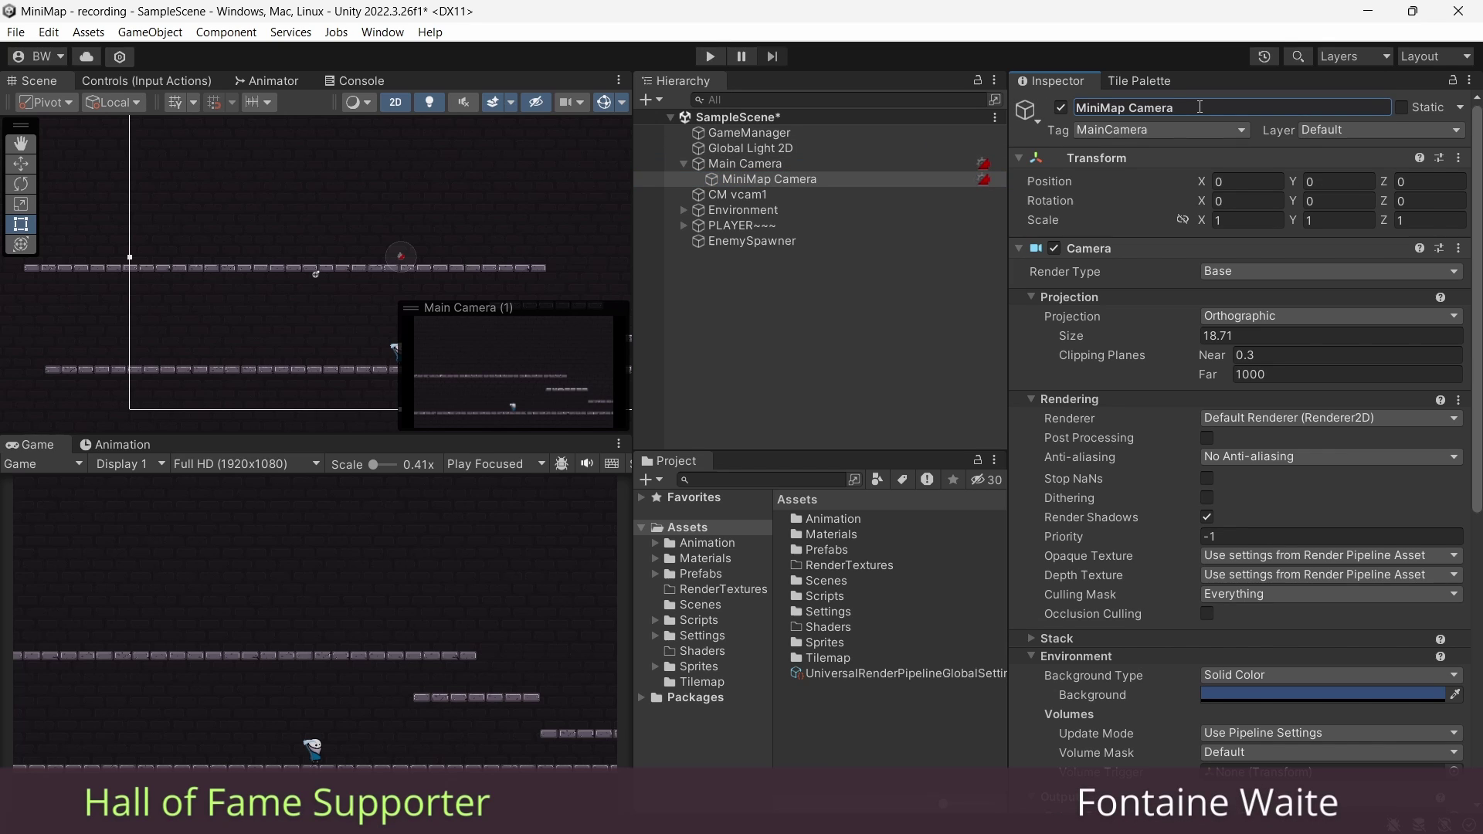
scroll(1275, 464, "down", 10)
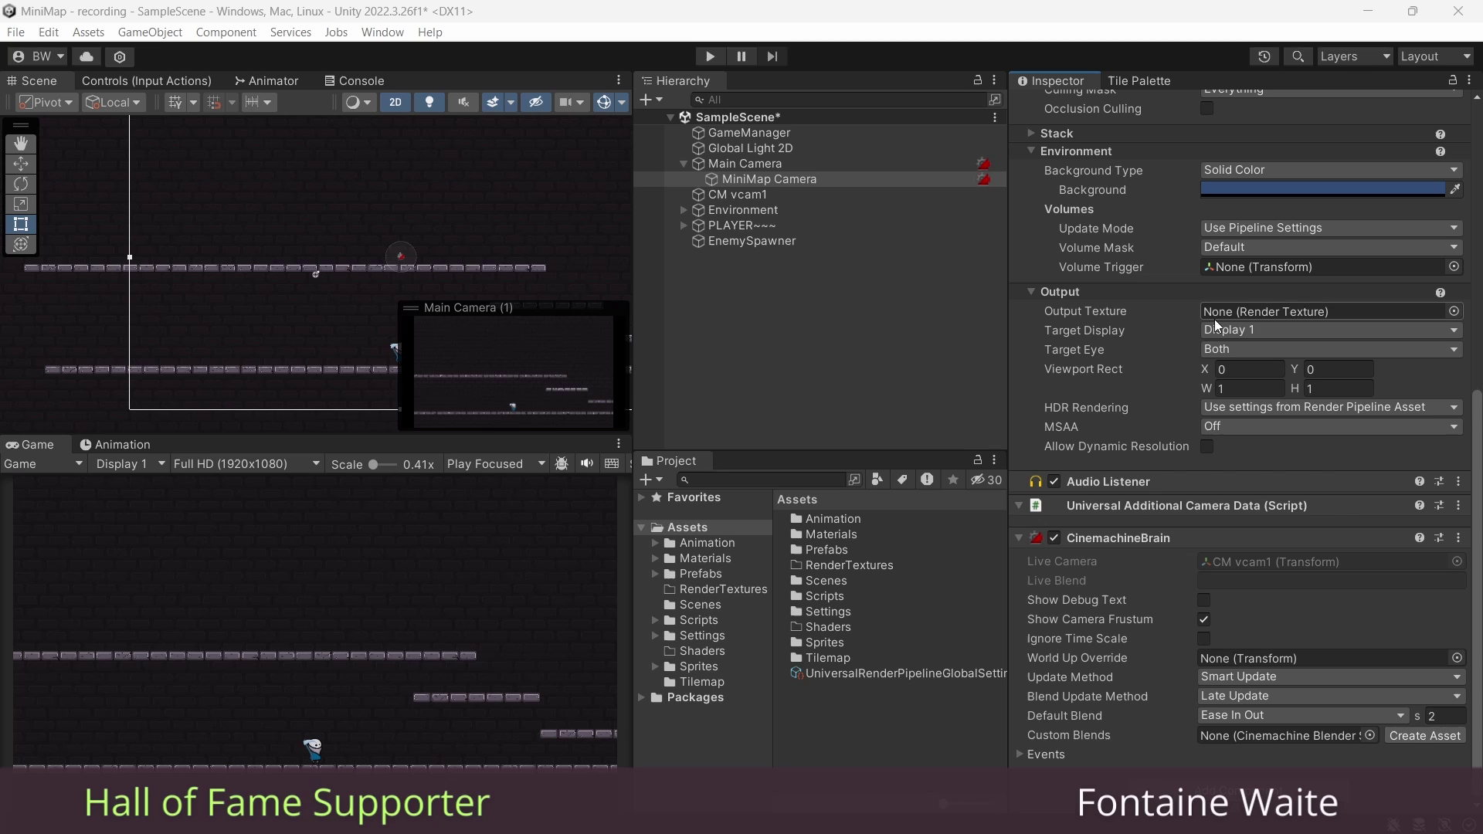
- Remove the Audio Listener and CinemachineBrain components from MiniMap Camera
left_click(1459, 482)
left_click(1321, 533)
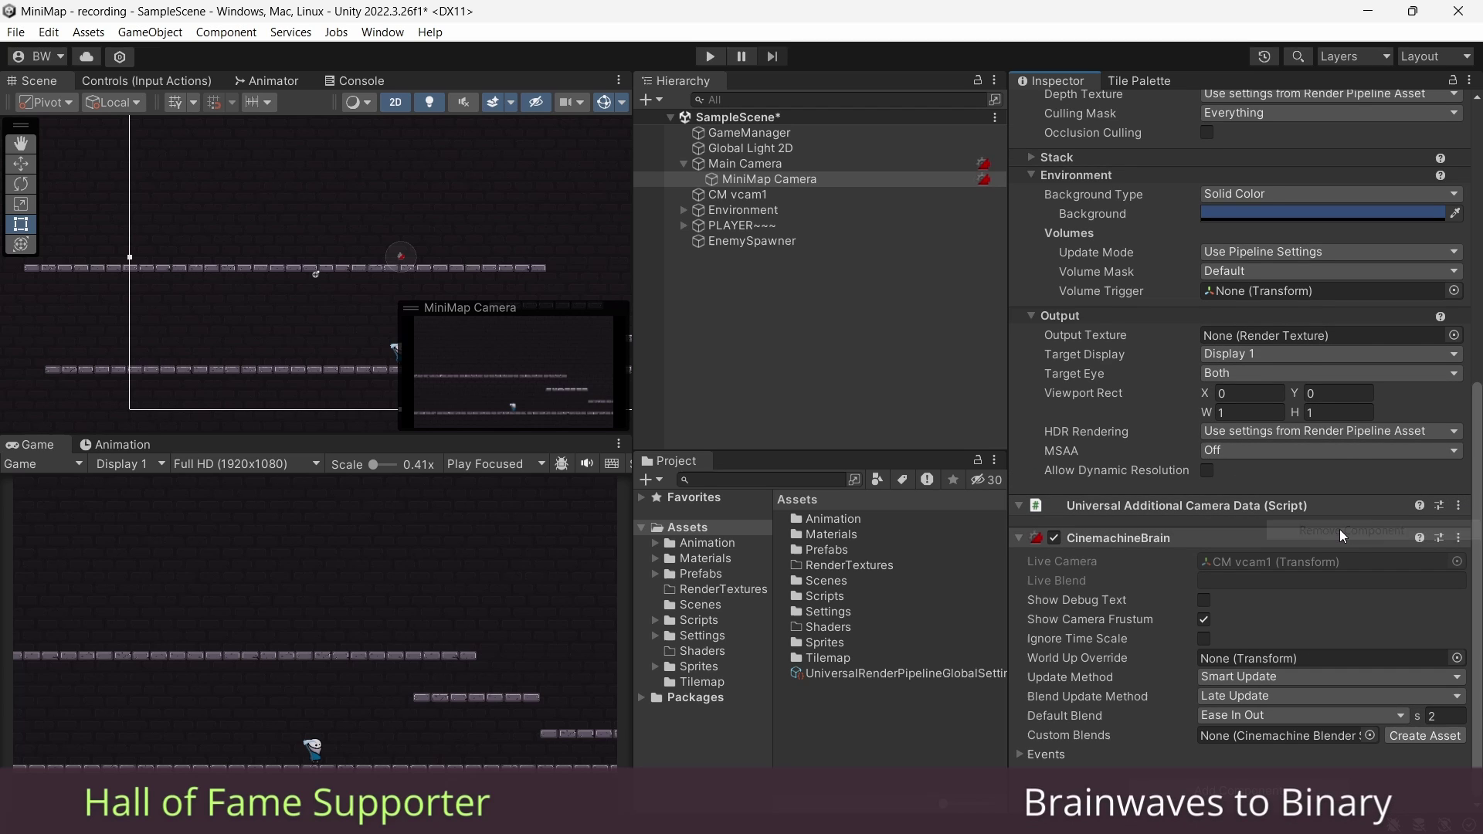
left_click(1459, 537)
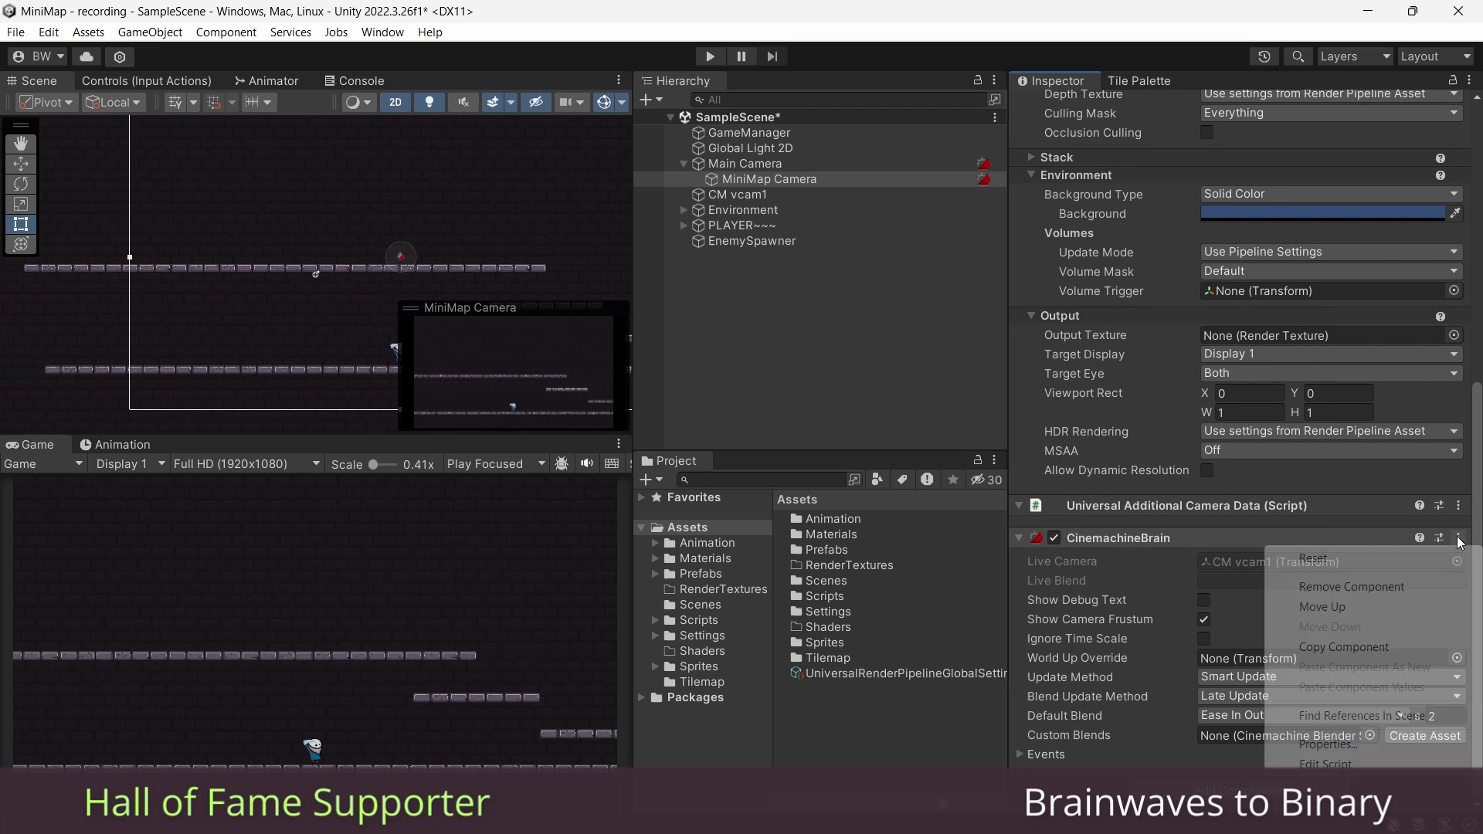
left_click(1376, 586)
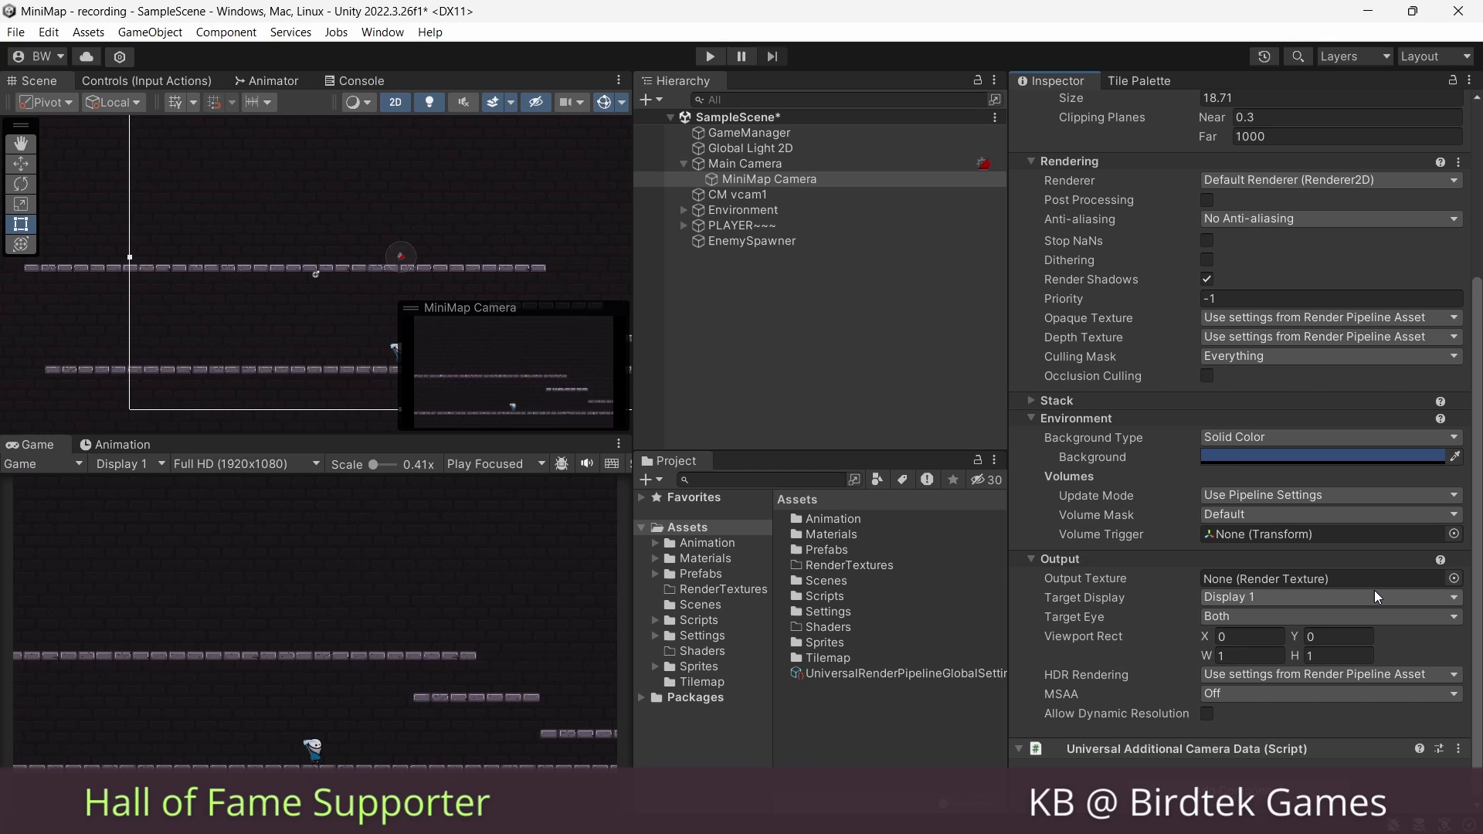
scroll(1162, 455, "up", 5)
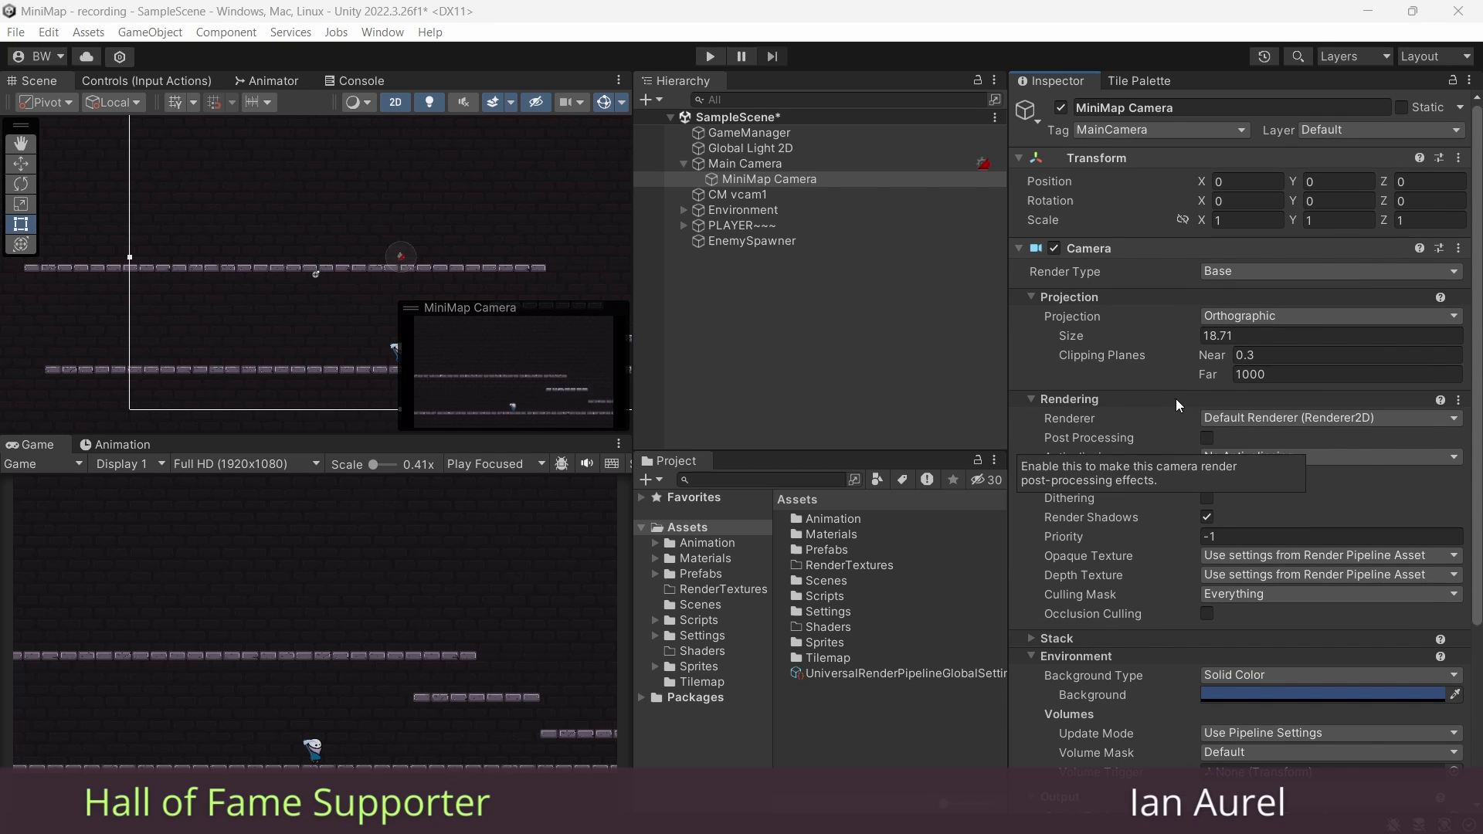
left_click(1237, 311)
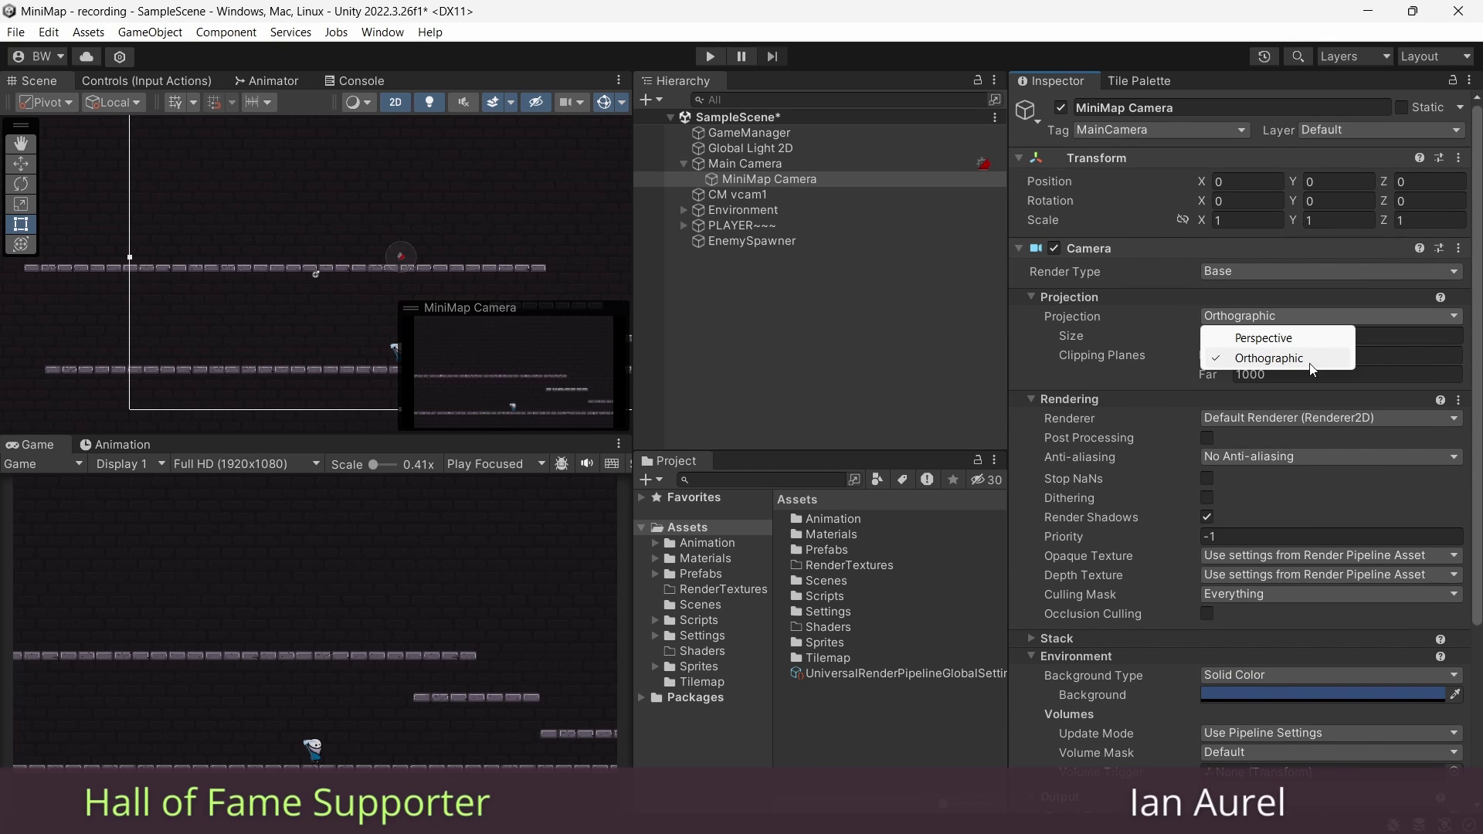
left_click(1223, 330)
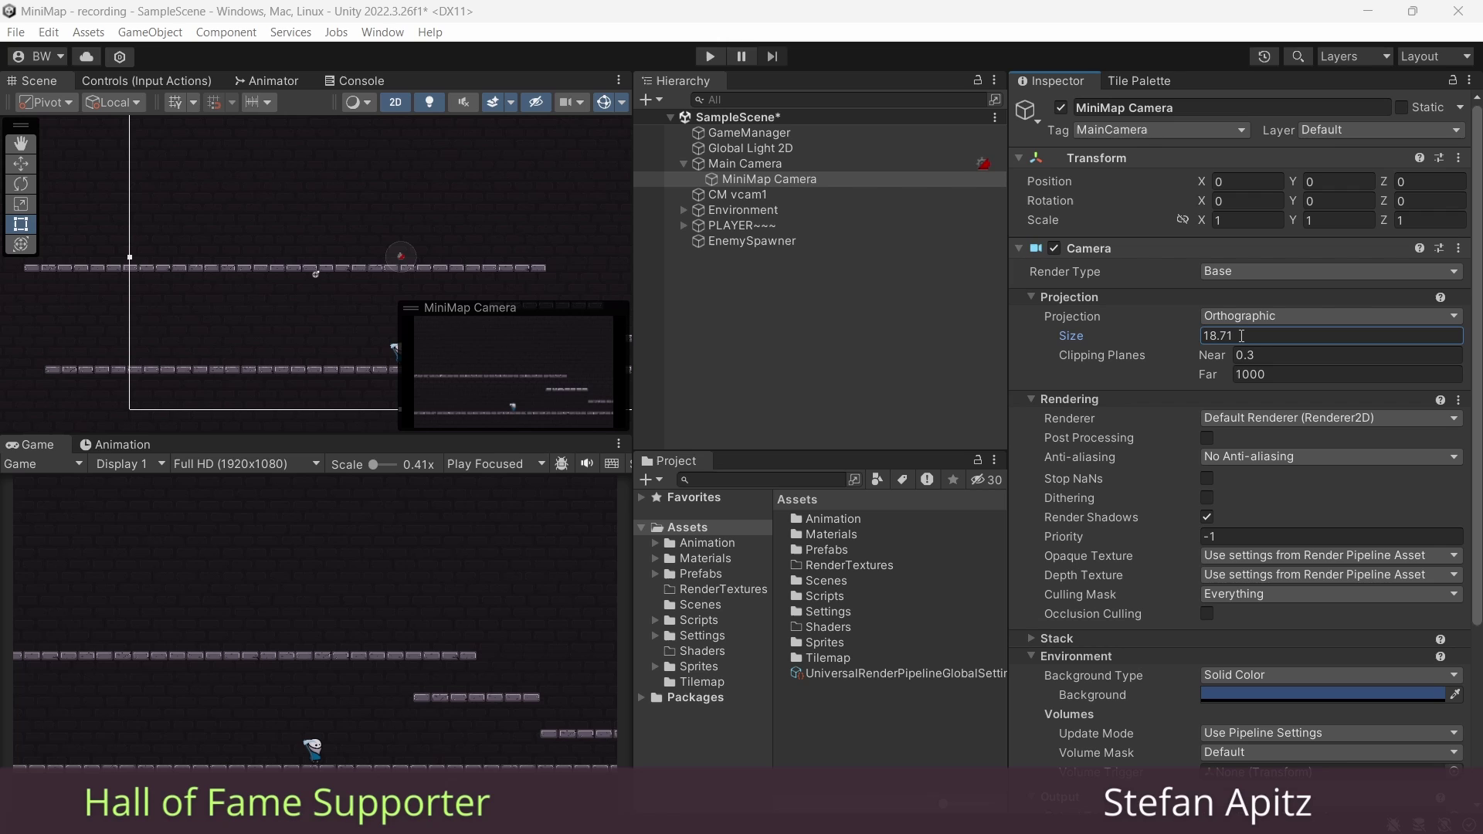
left_click(788, 164)
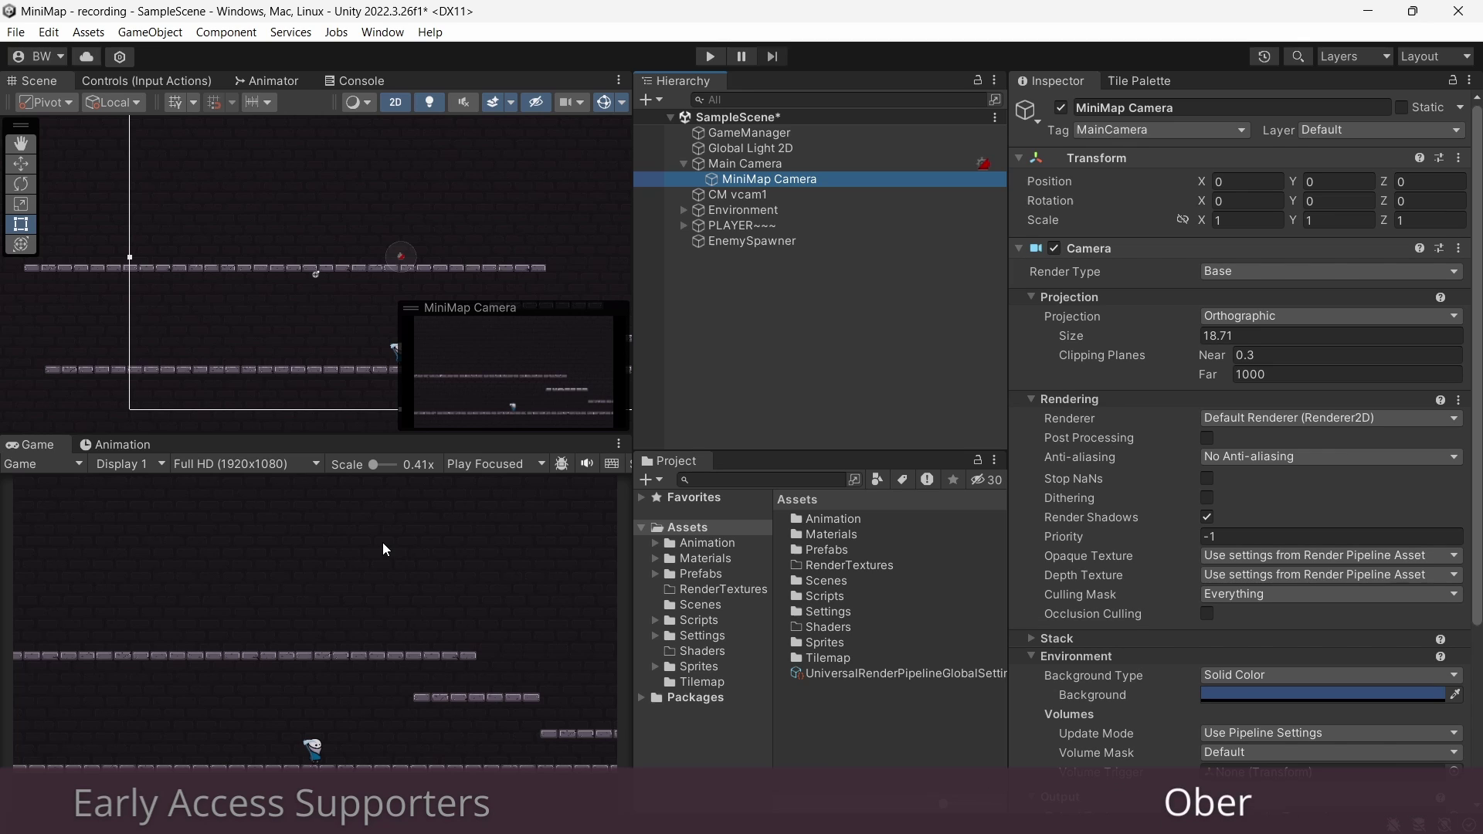
scroll(1120, 299, "down", 5)
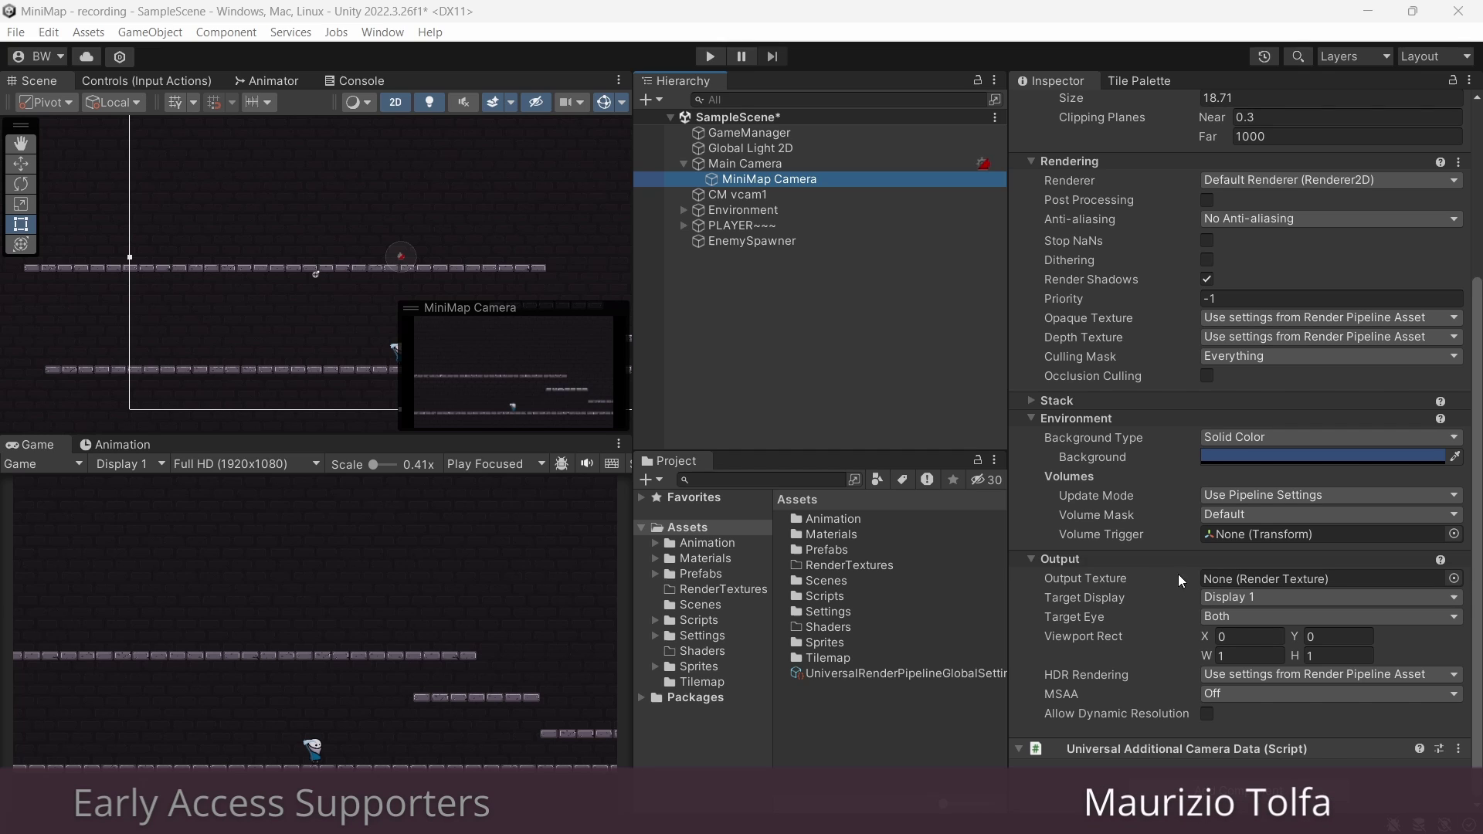
- Create a MiniMapRenderTexture render texture in the RenderTextures folder
double_click(877, 565)
right_click(876, 565)
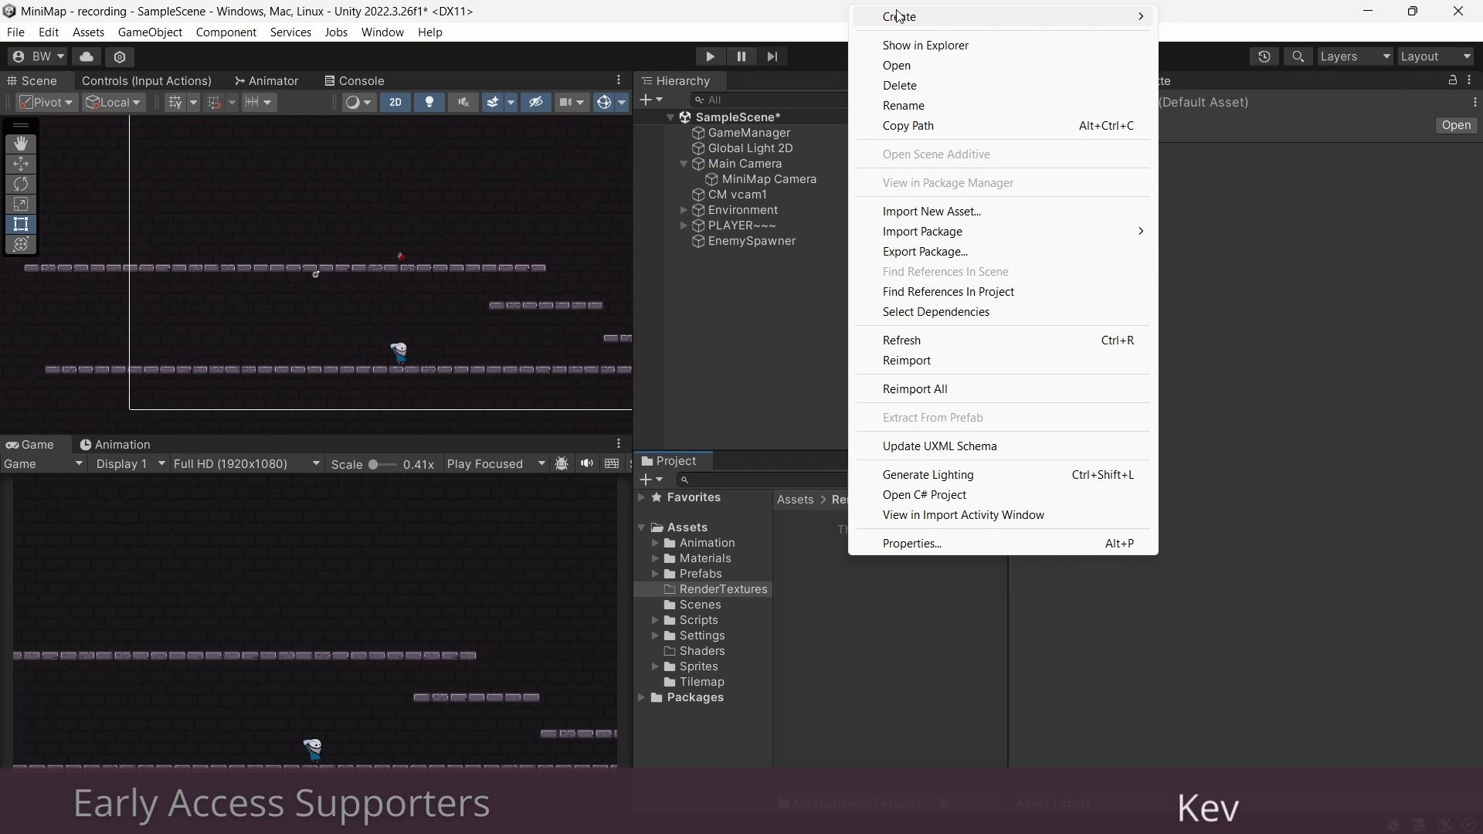
left_click(1218, 568)
type("M")
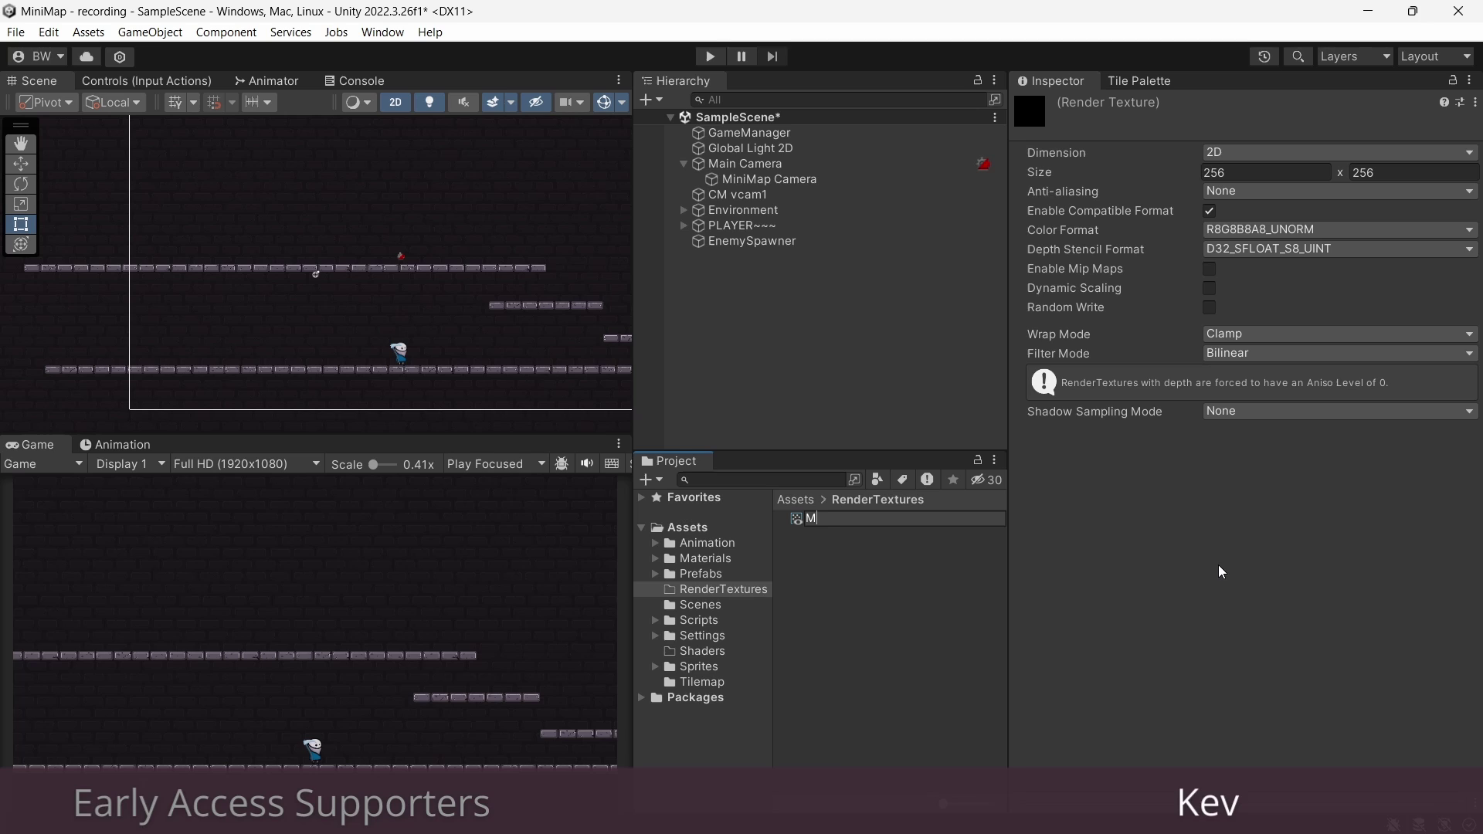
type("iniMapRenderTexture")
key("Return")
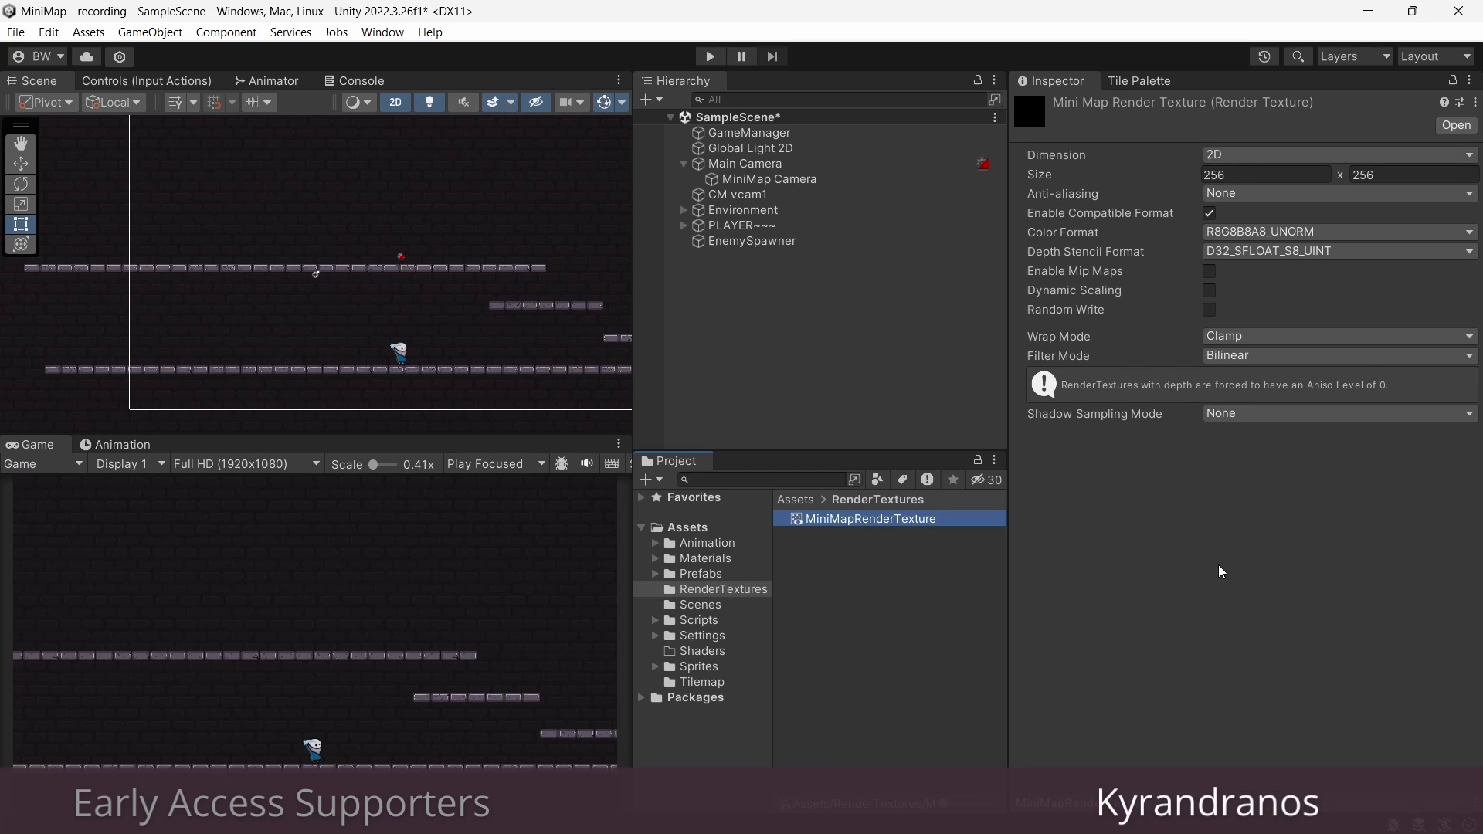
- Size MiniMapRenderTexture to 512 × 512, leaving anti-aliasing at None
left_click(1264, 174)
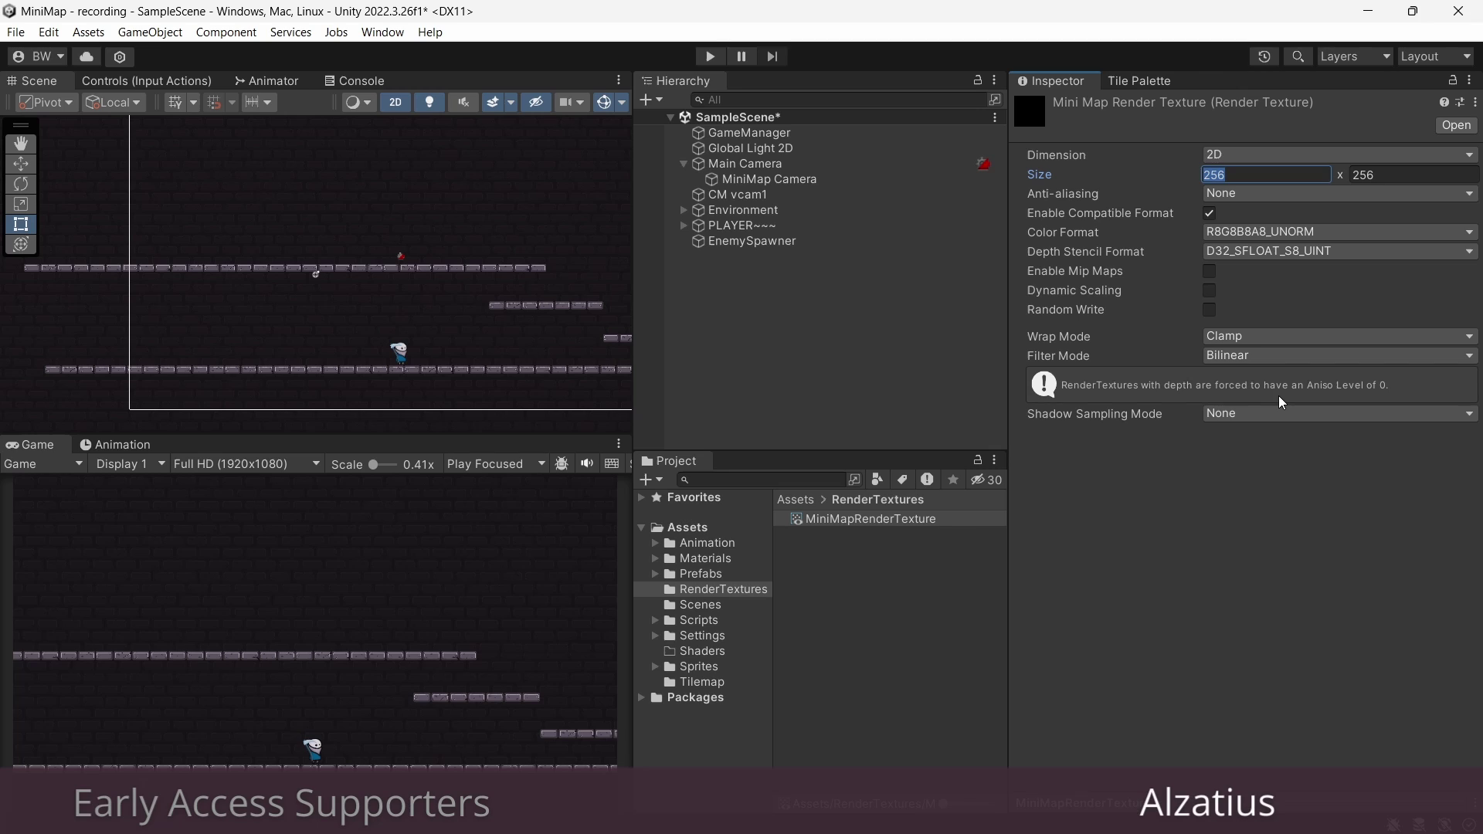
type("512")
key("Tab")
type("512")
key("Tab")
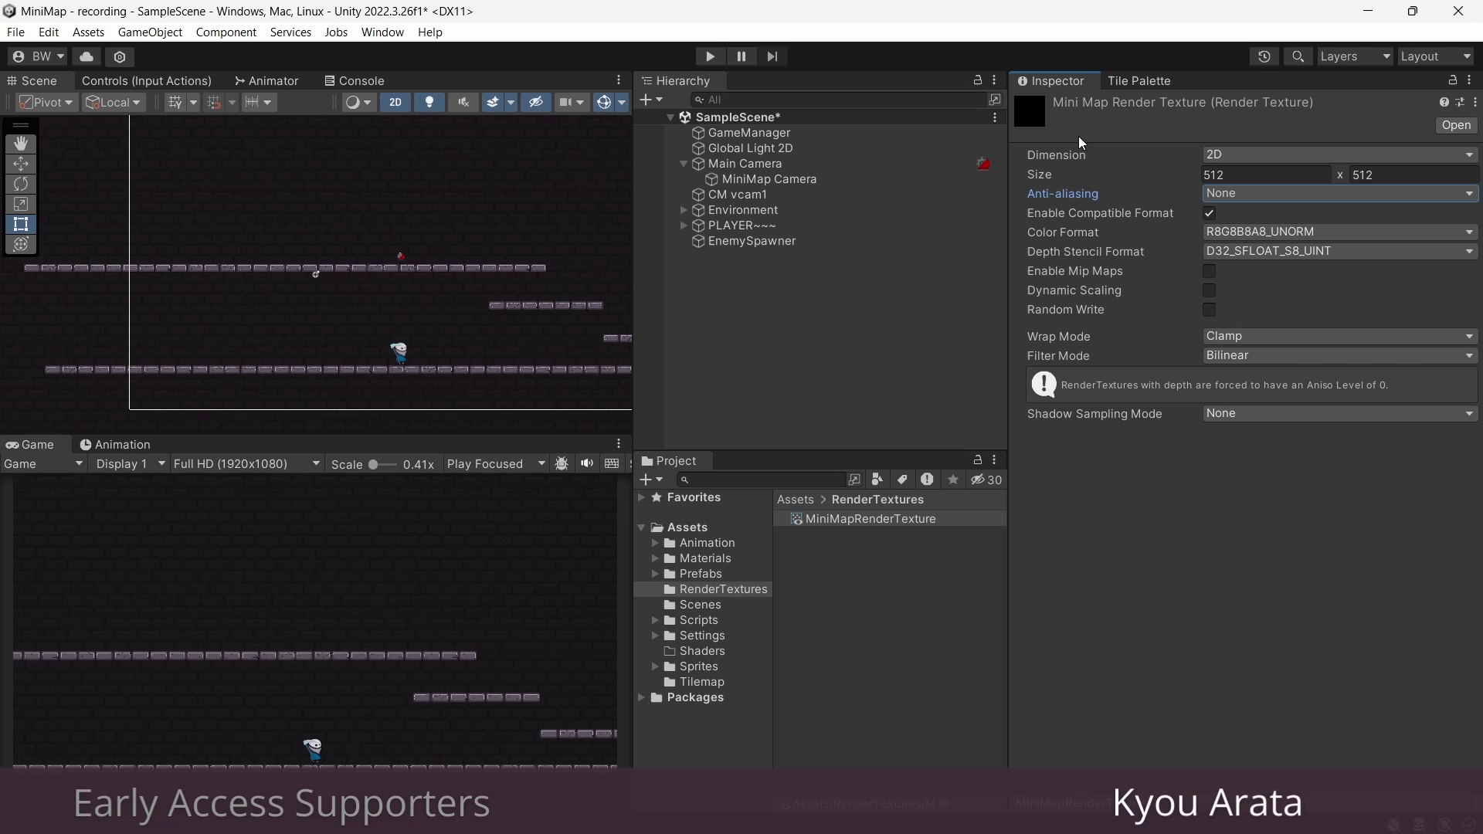
left_click(1222, 194)
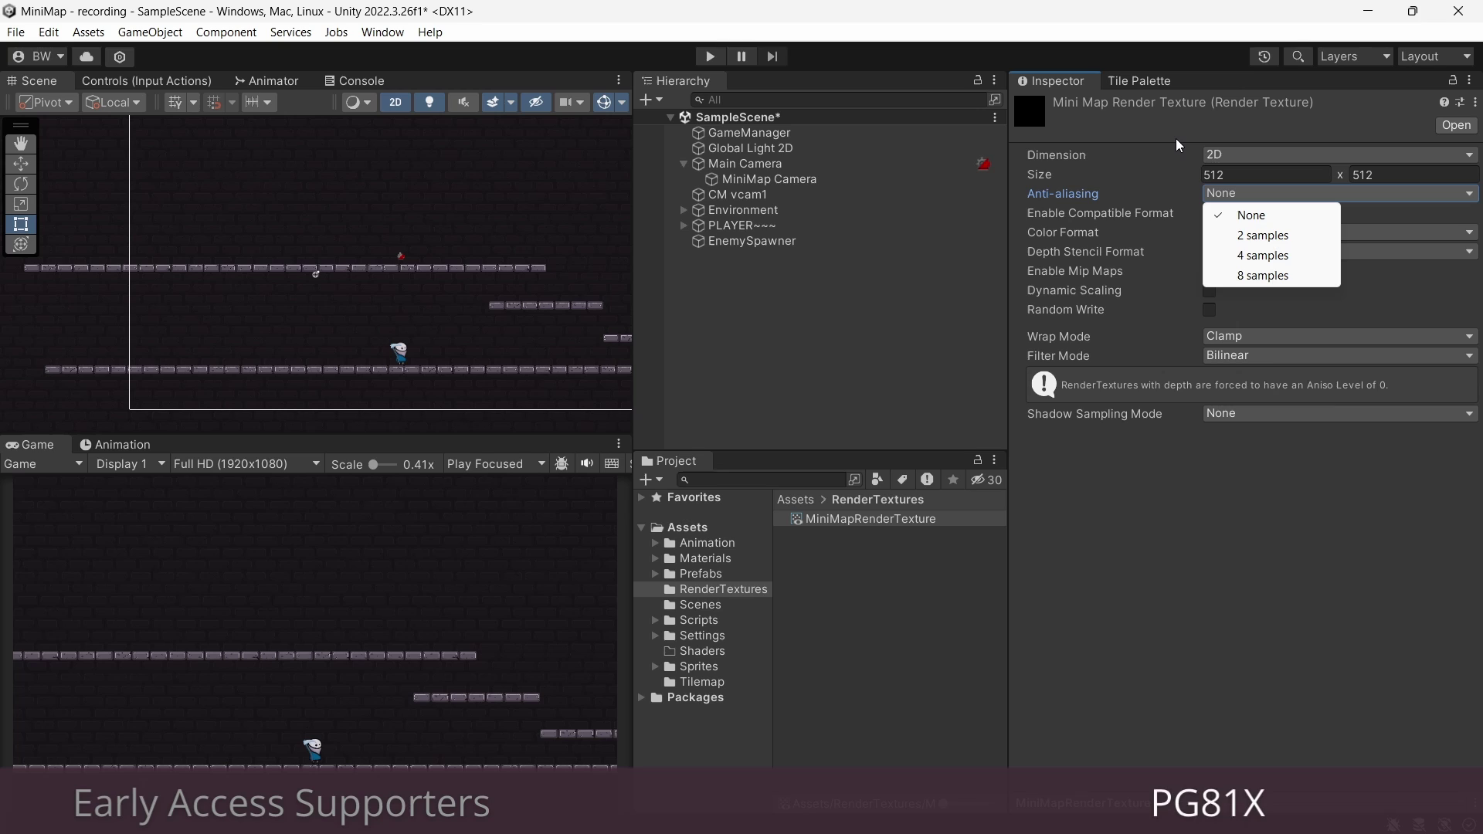
left_click(1158, 120)
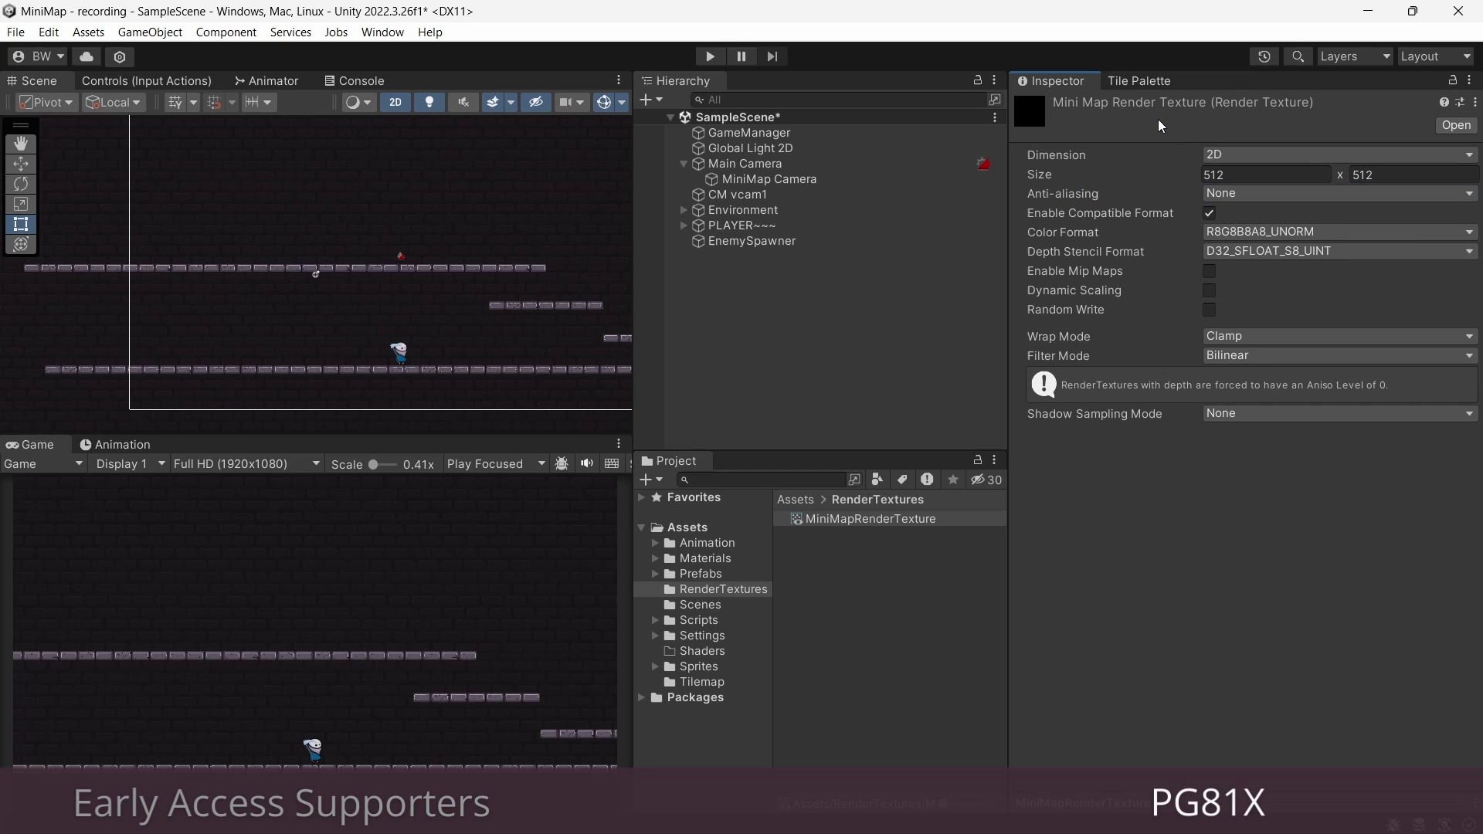
- Give MiniMap Camera MiniMapRenderTexture as output and an orthographic size of 25
left_click(775, 179)
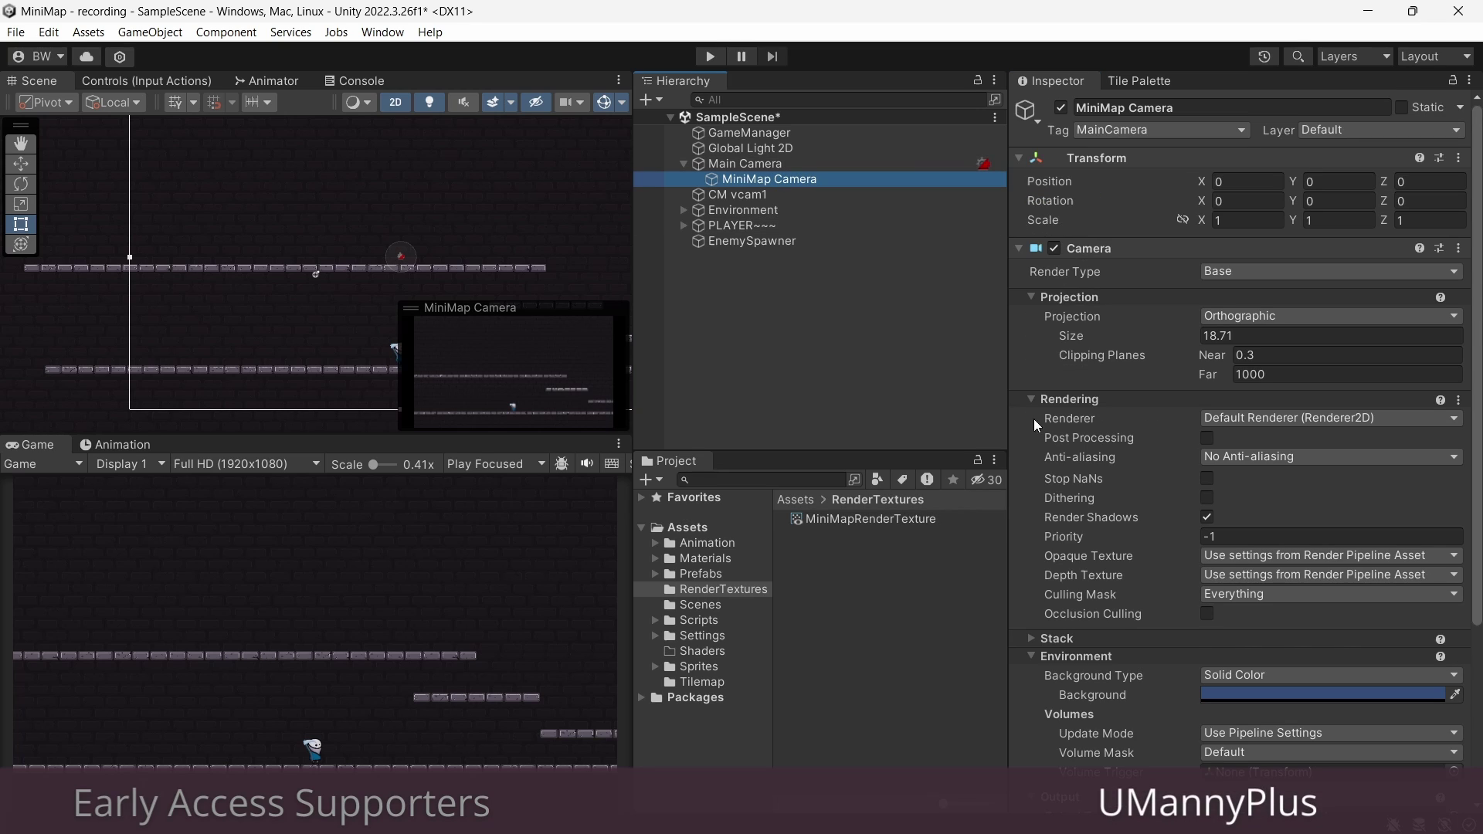
scroll(1036, 425, "down", 5)
left_click_drag(869, 519, 1252, 588)
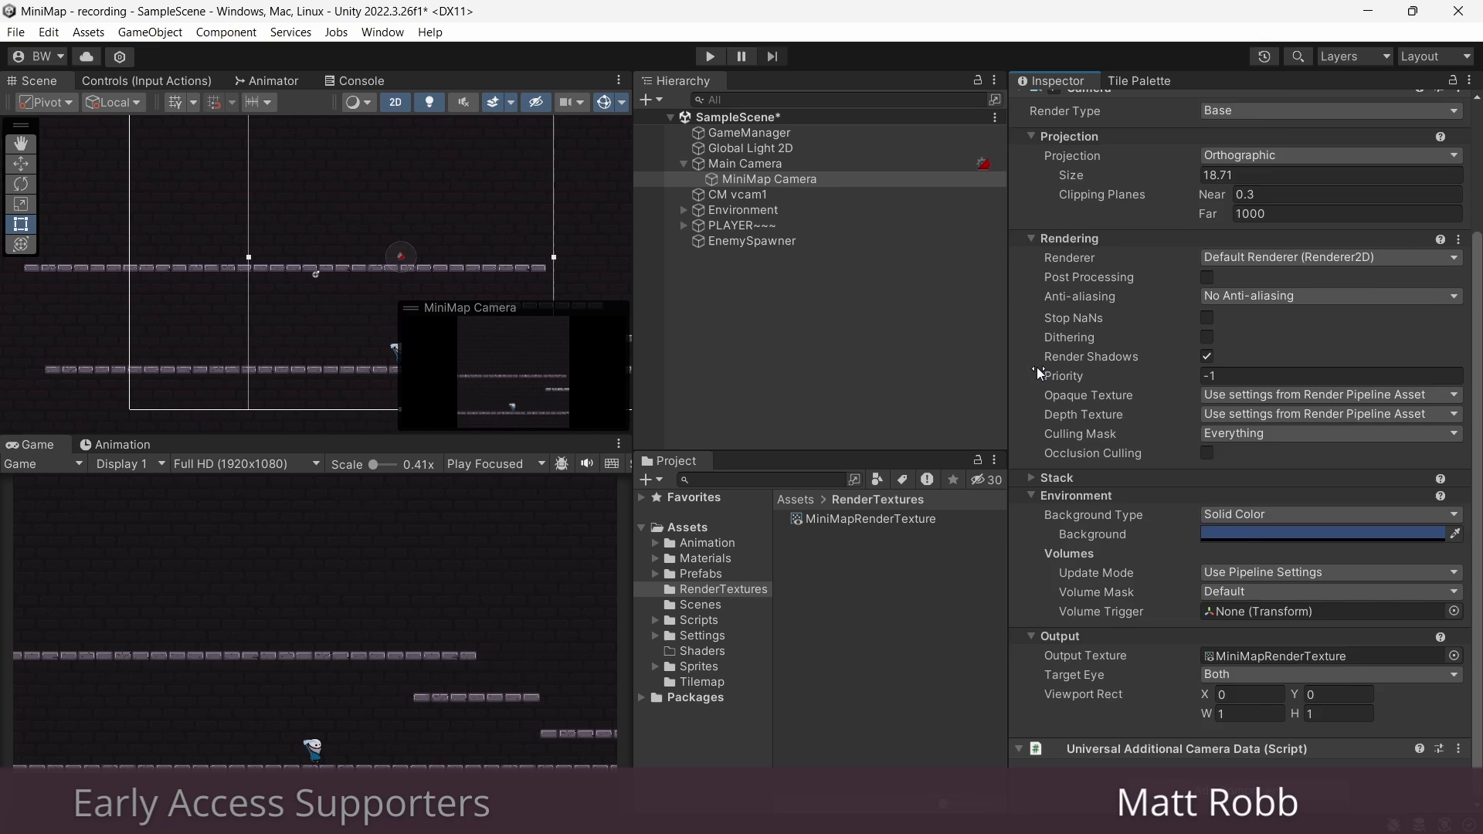
scroll(1040, 375, "up", 3)
left_click(1244, 280)
type("25")
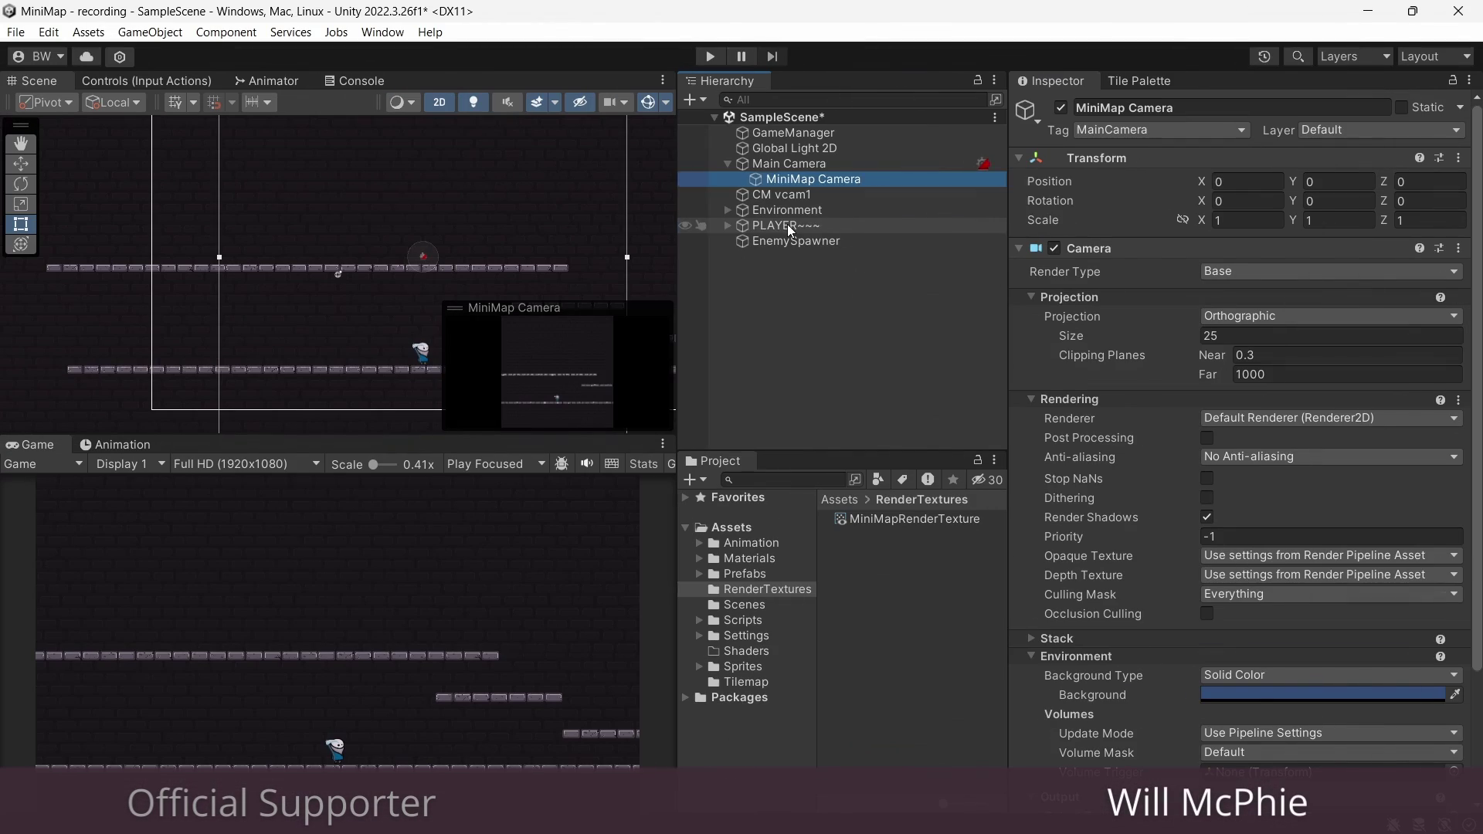
- Add an empty child named MinimapIcon under the player
left_click(788, 226)
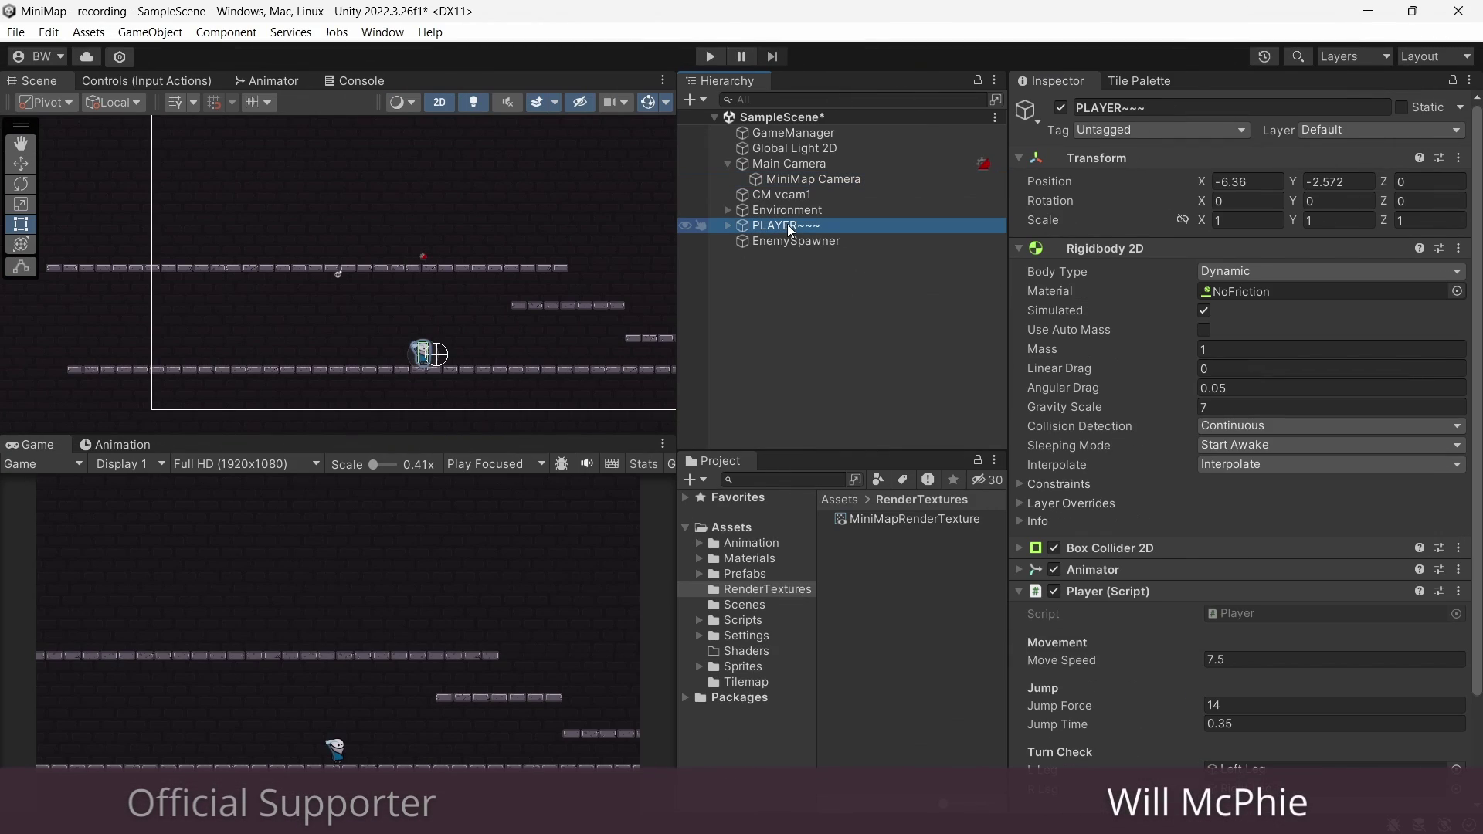
left_click(730, 226)
right_click(754, 228)
left_click(823, 414)
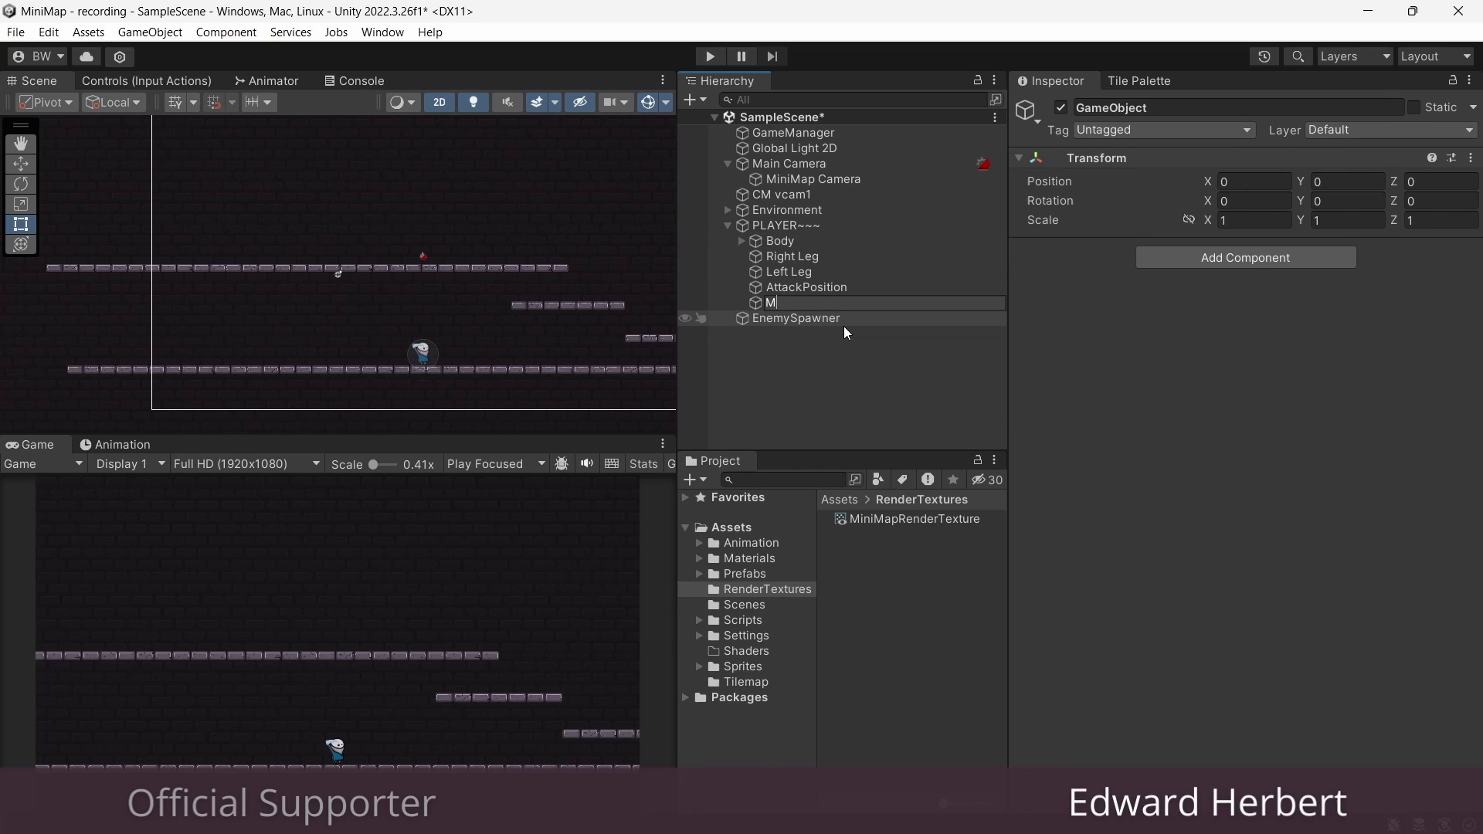
type("MinimapIcon")
key("Return")
- Create the MiniMapIcon layer in user layer 7 and assign it to MinimapIcon
left_click(1391, 130)
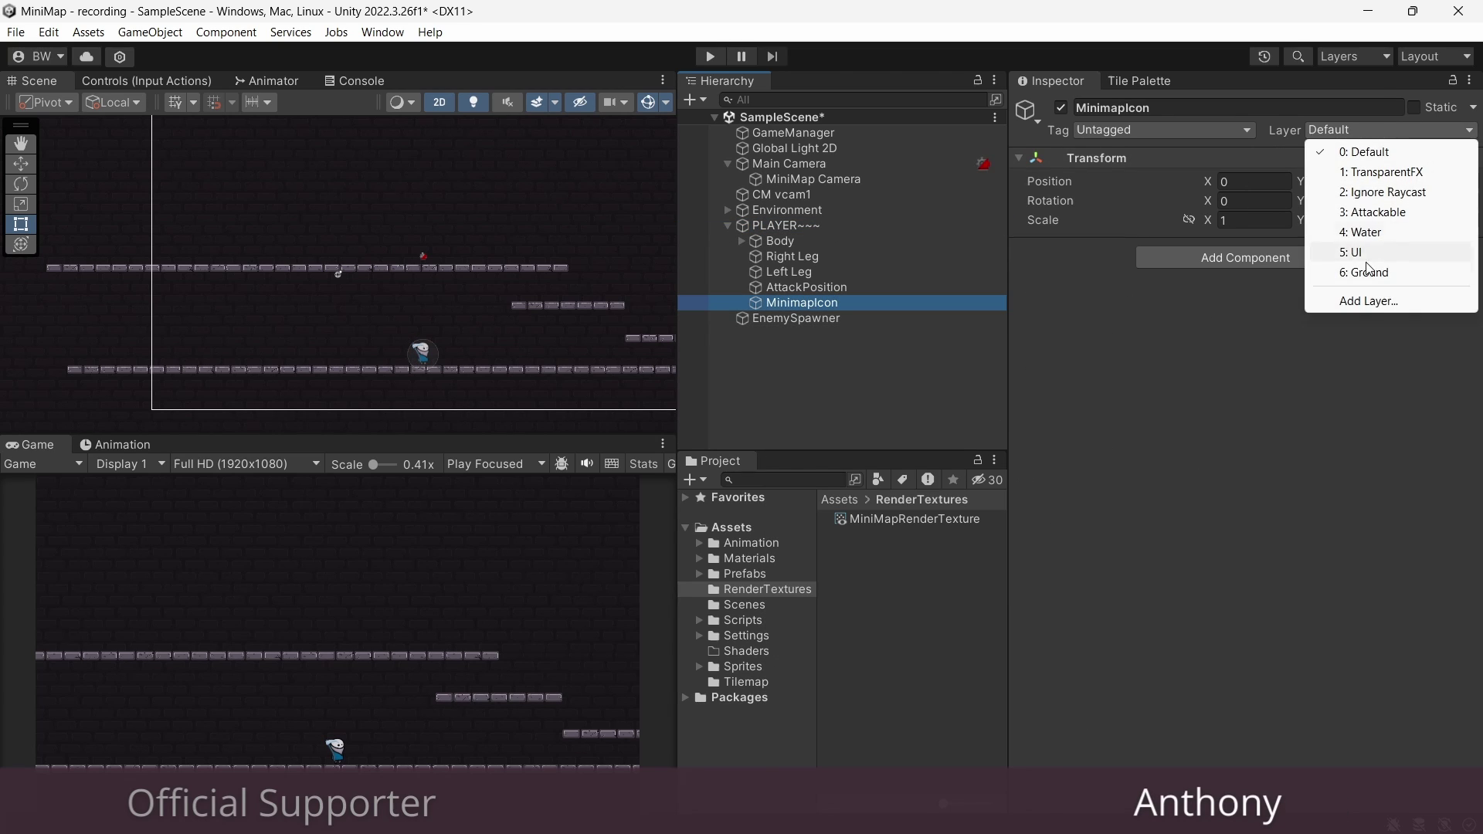
left_click(1333, 299)
left_click(1249, 357)
type("MiniMapIcon")
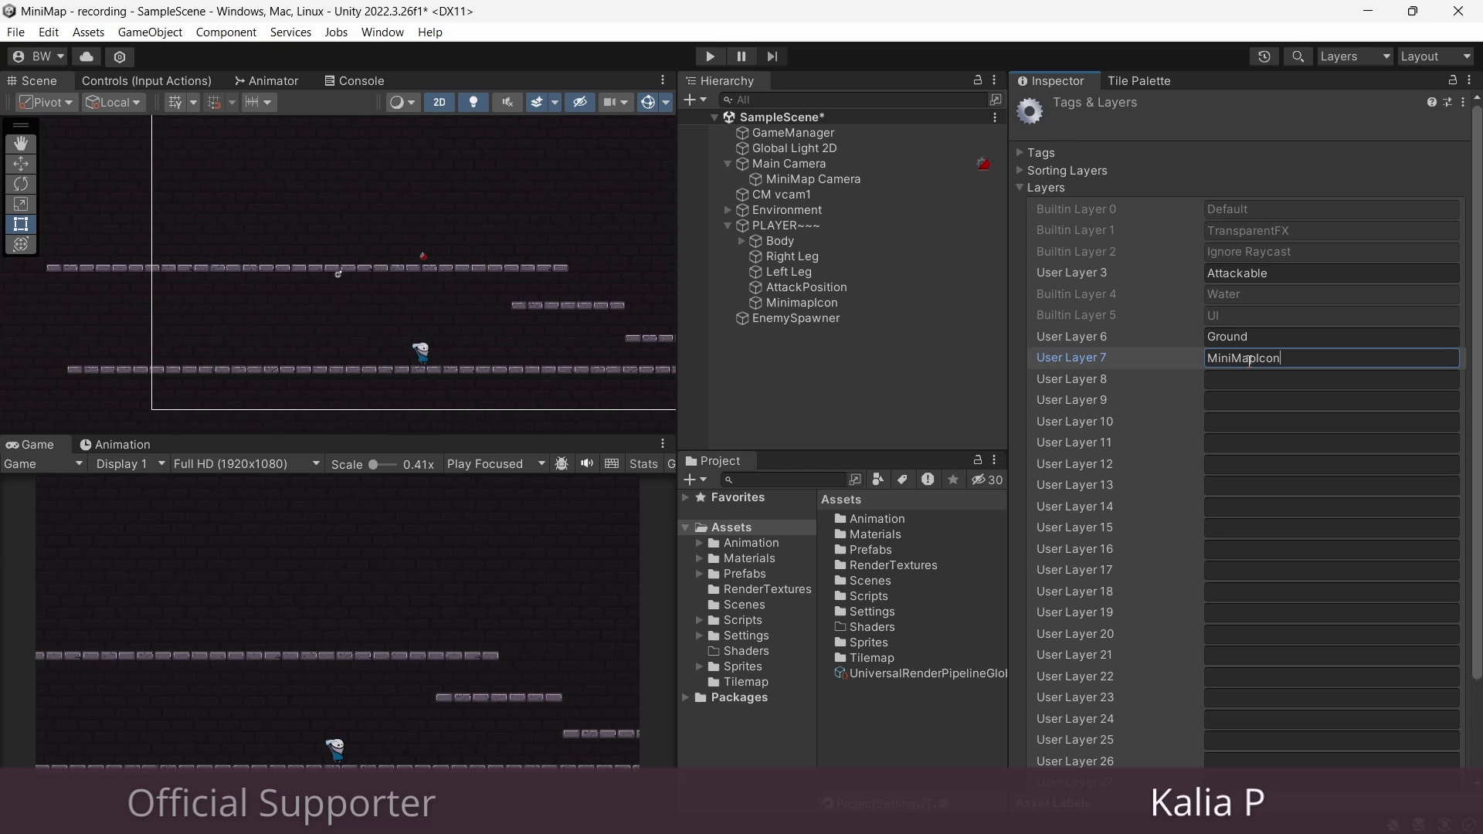
left_click(802, 303)
left_click(1391, 129)
left_click(1379, 293)
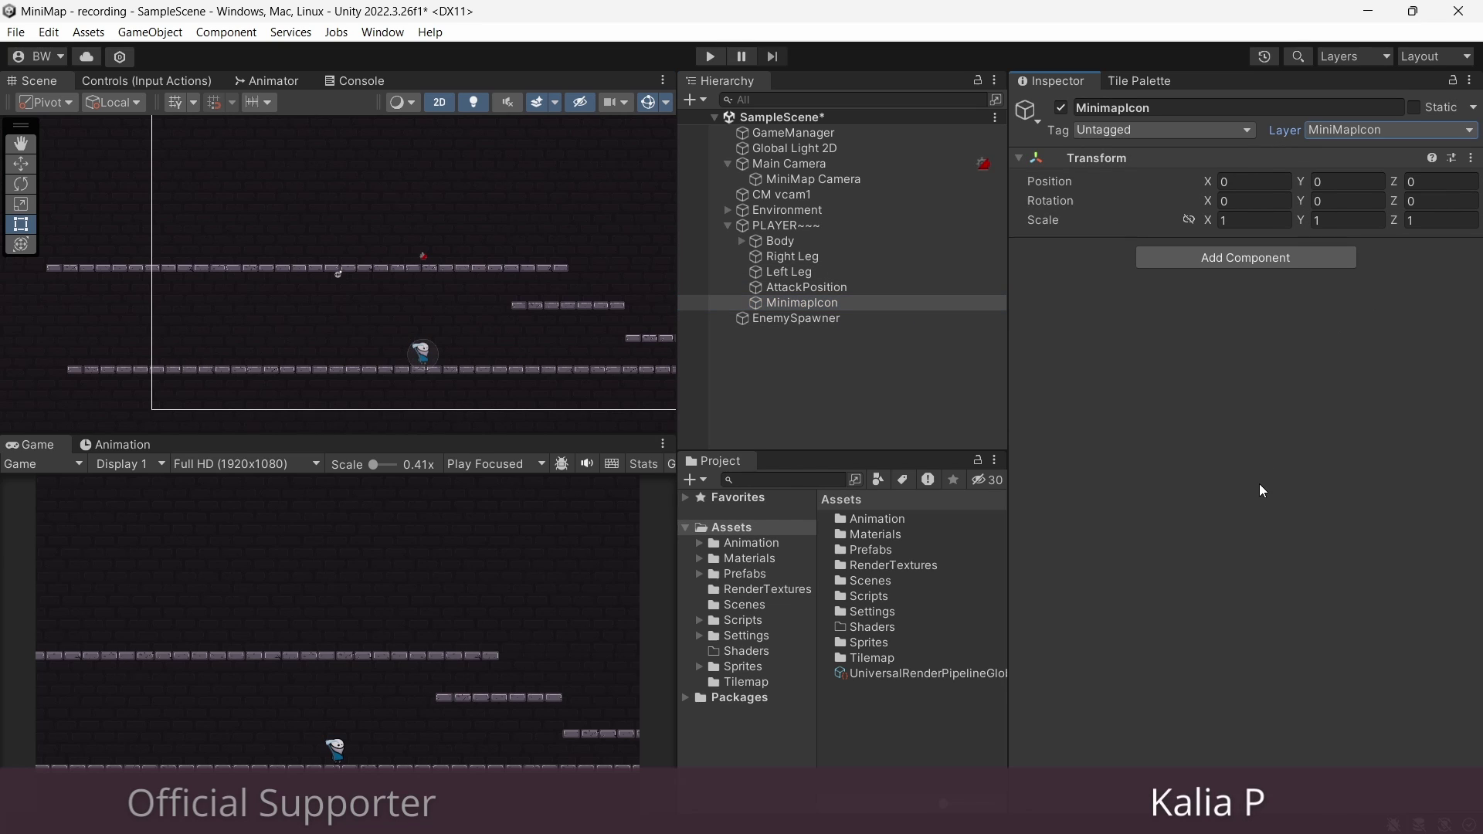
- Give MinimapIcon a Sprite Renderer with the player icon at 0.7 scale, then exit the enemy prefab
left_click(1245, 257)
type("sprite")
key("Down")
key("Down")
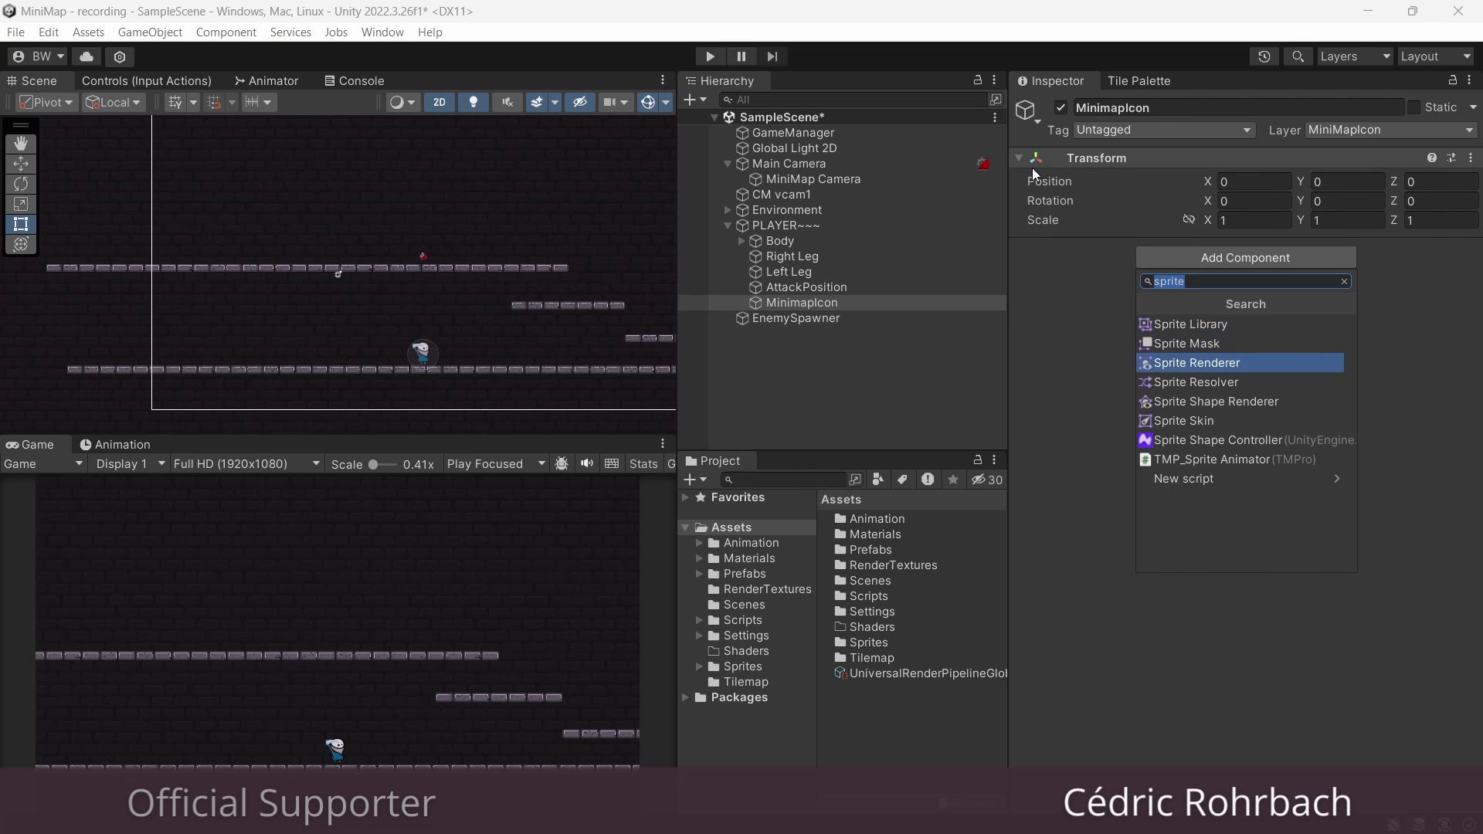
key("Return")
left_click(742, 666)
left_click_drag(865, 551, 1275, 273)
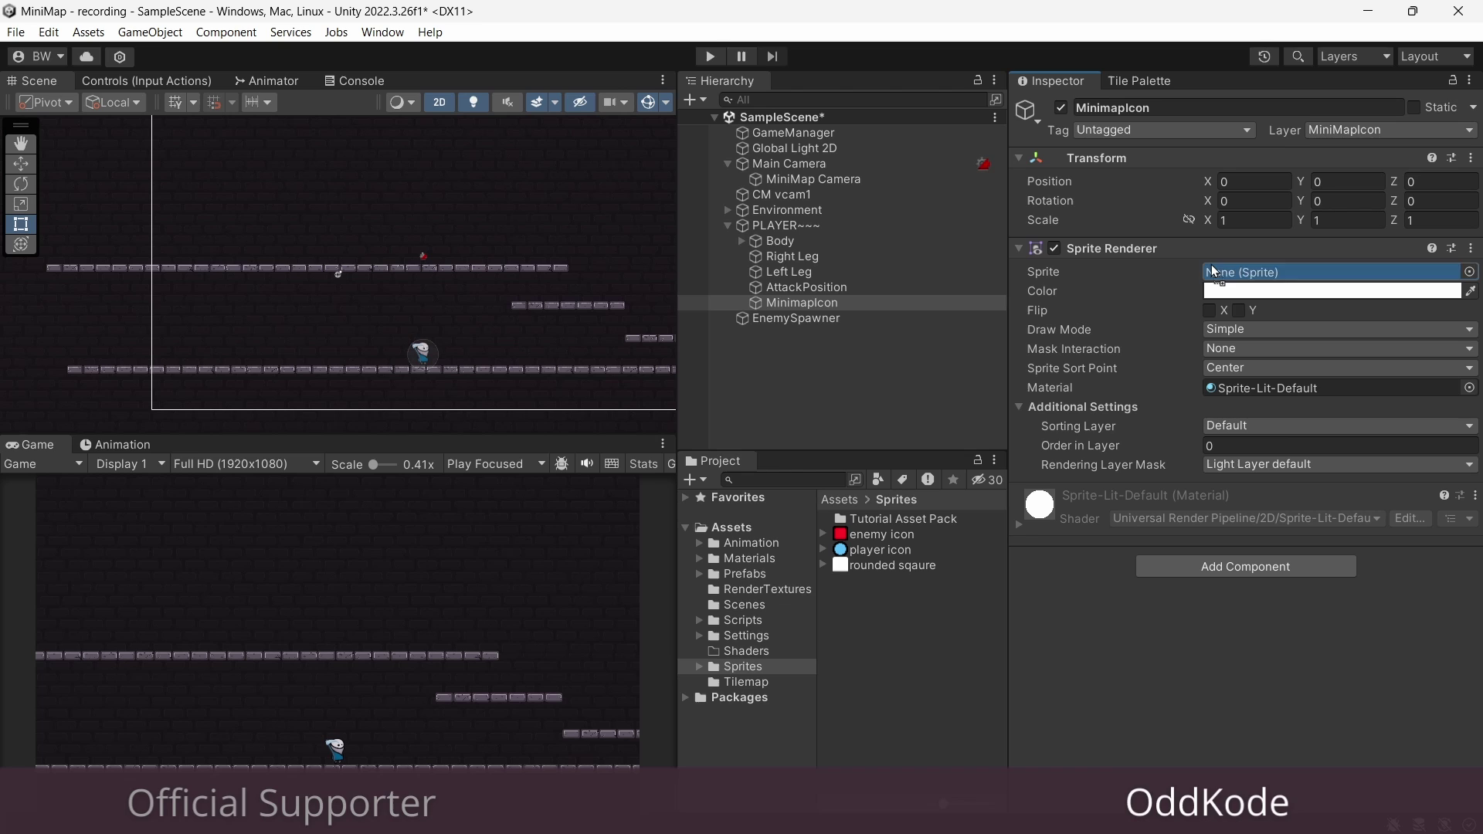
scroll(423, 353, "up", 5)
scroll(488, 360, "up", 2)
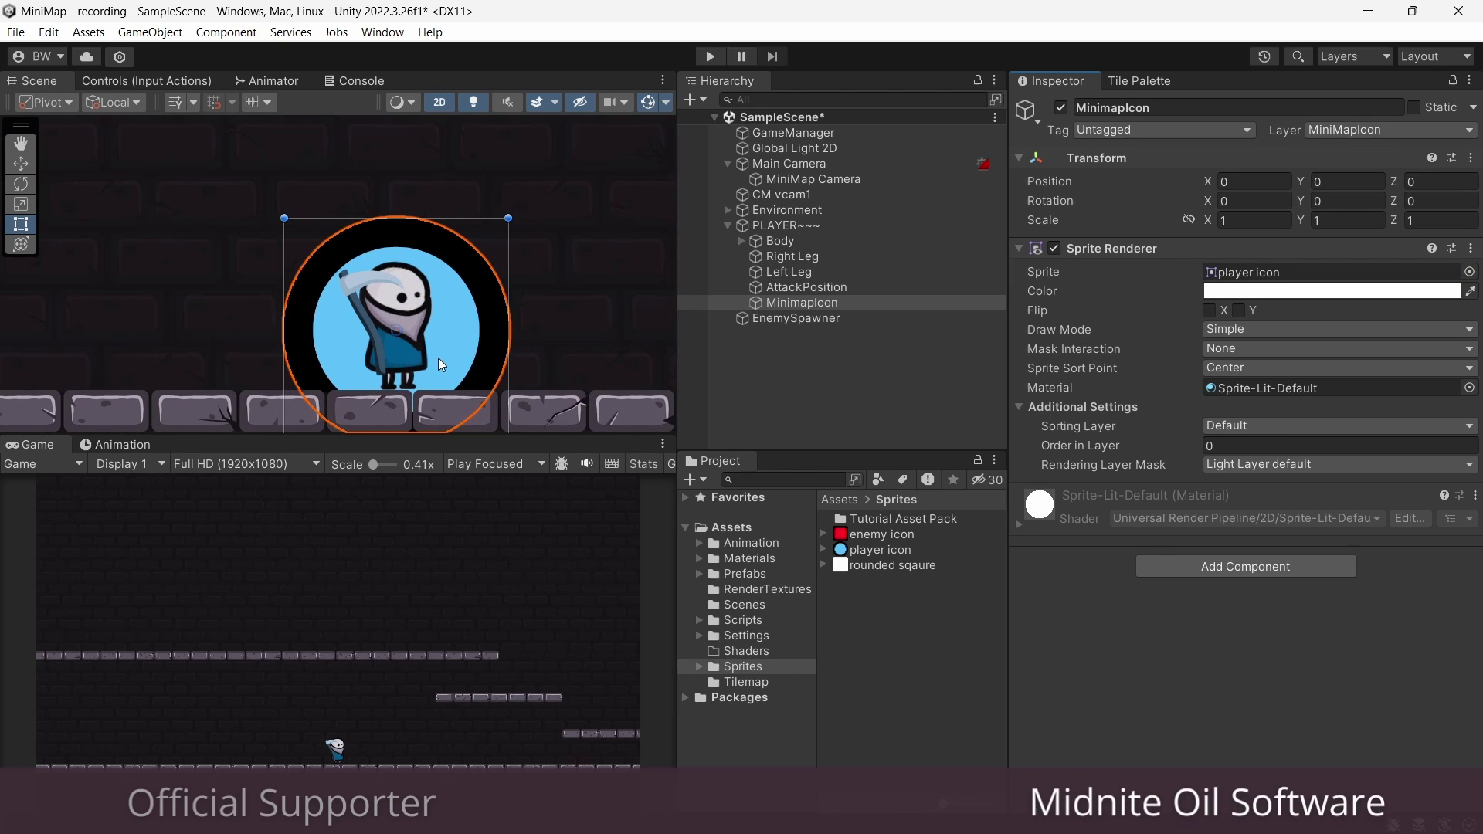
left_click(1189, 218)
left_click(1250, 221)
type("0.7")
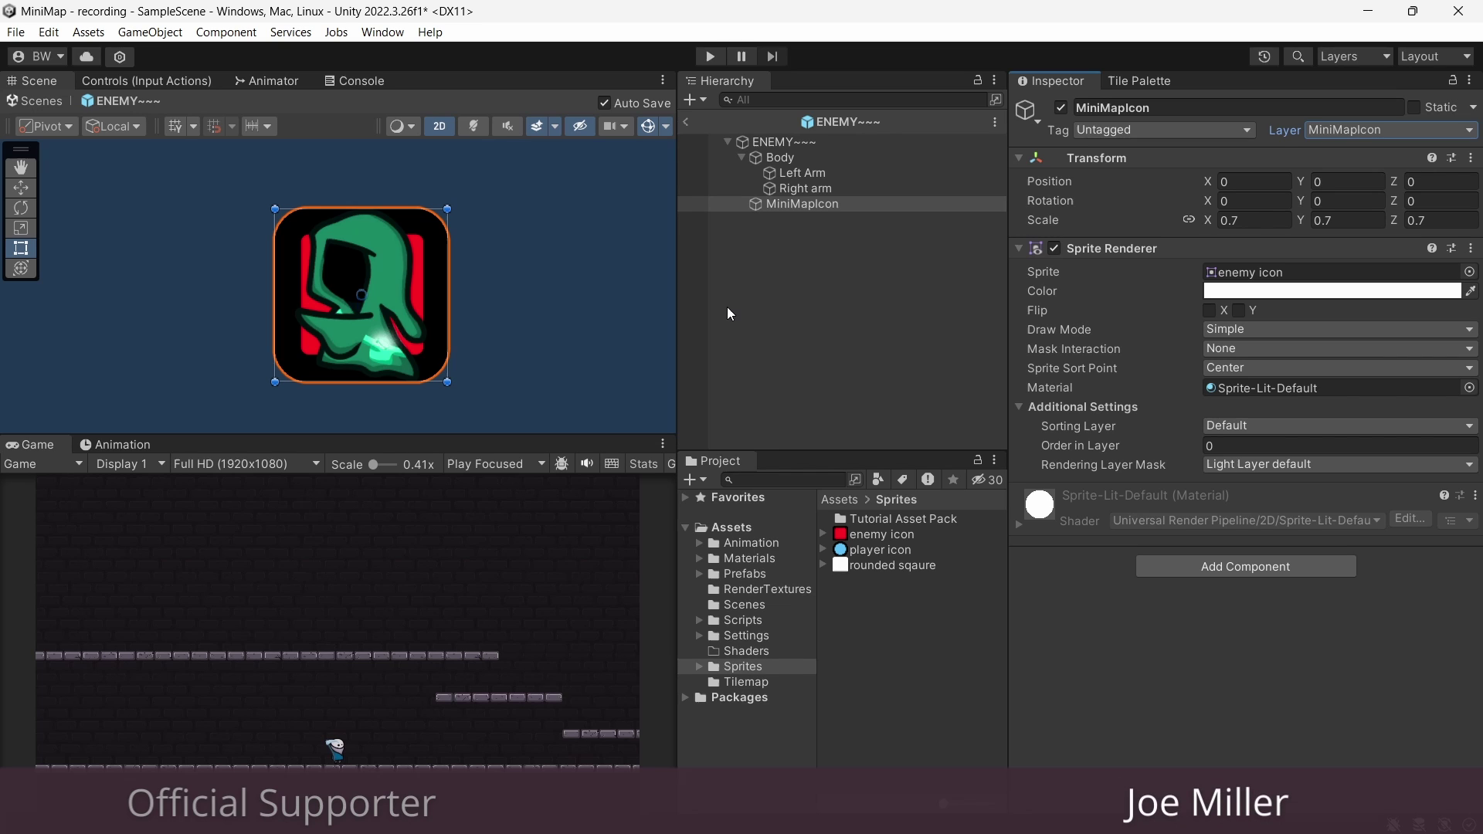
left_click(686, 121)
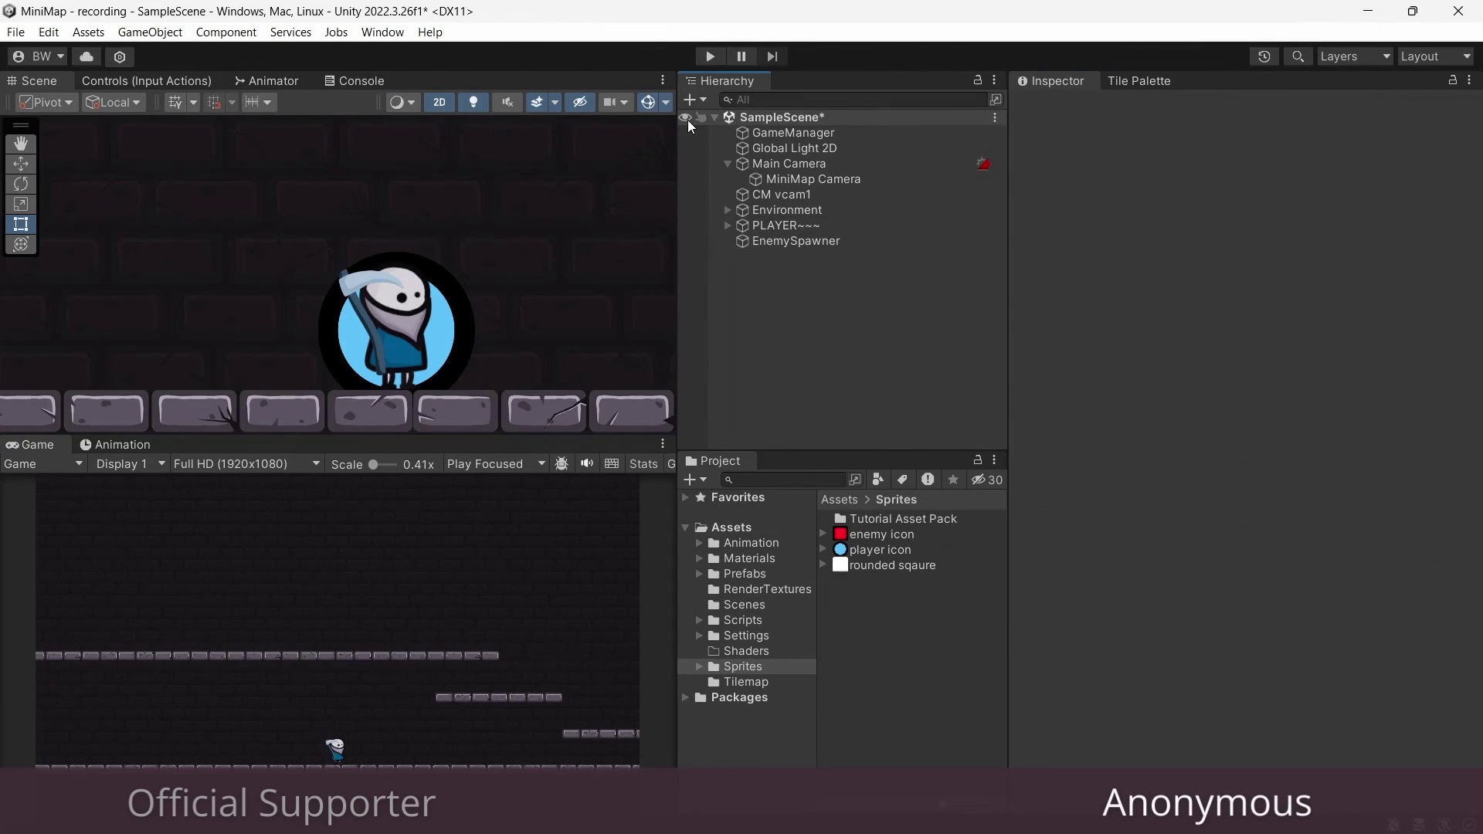
- Exclude the MiniMapIcon layer from Main Camera's culling mask
left_click(772, 165)
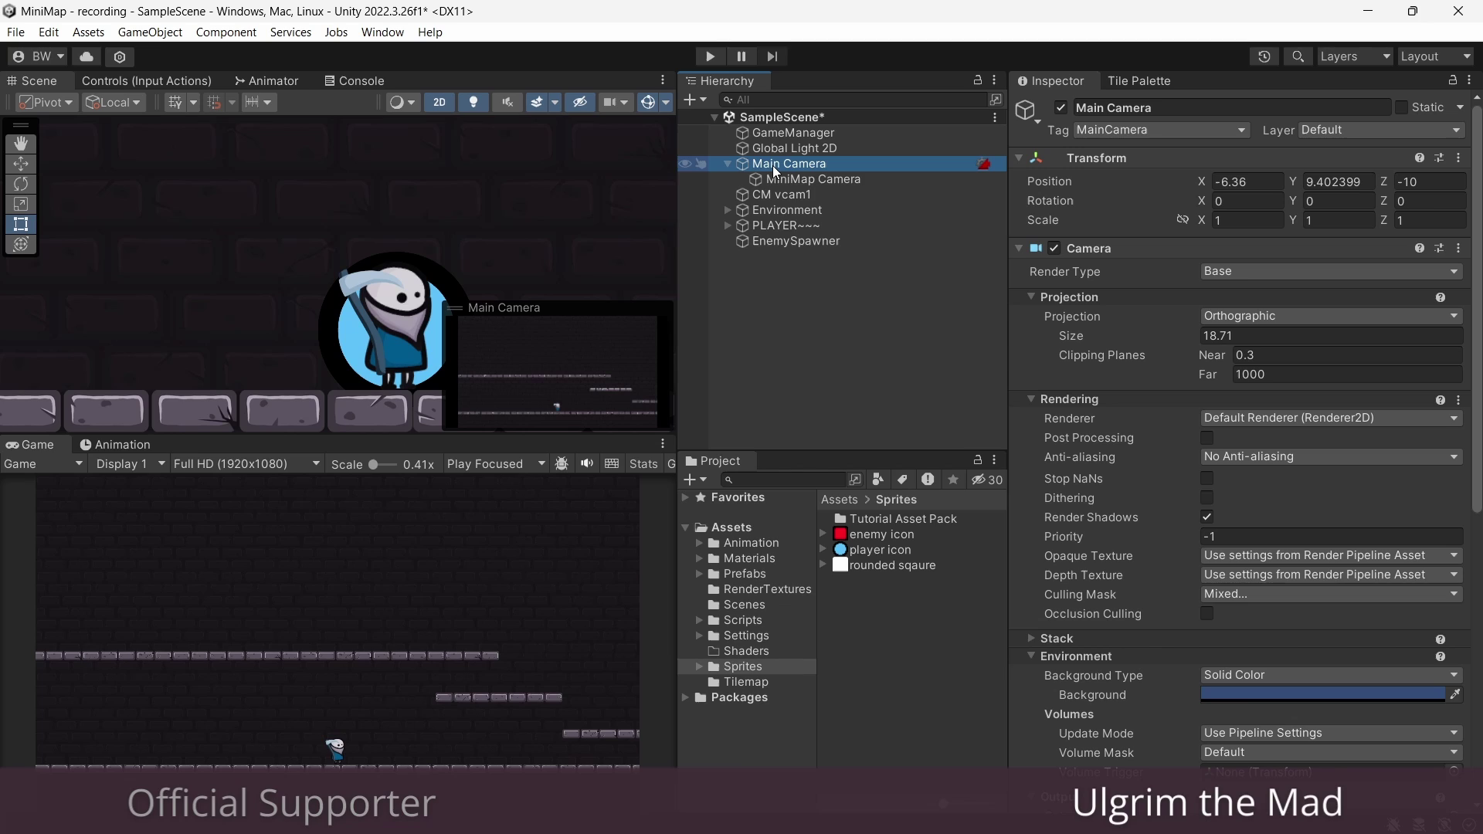
left_click(1237, 594)
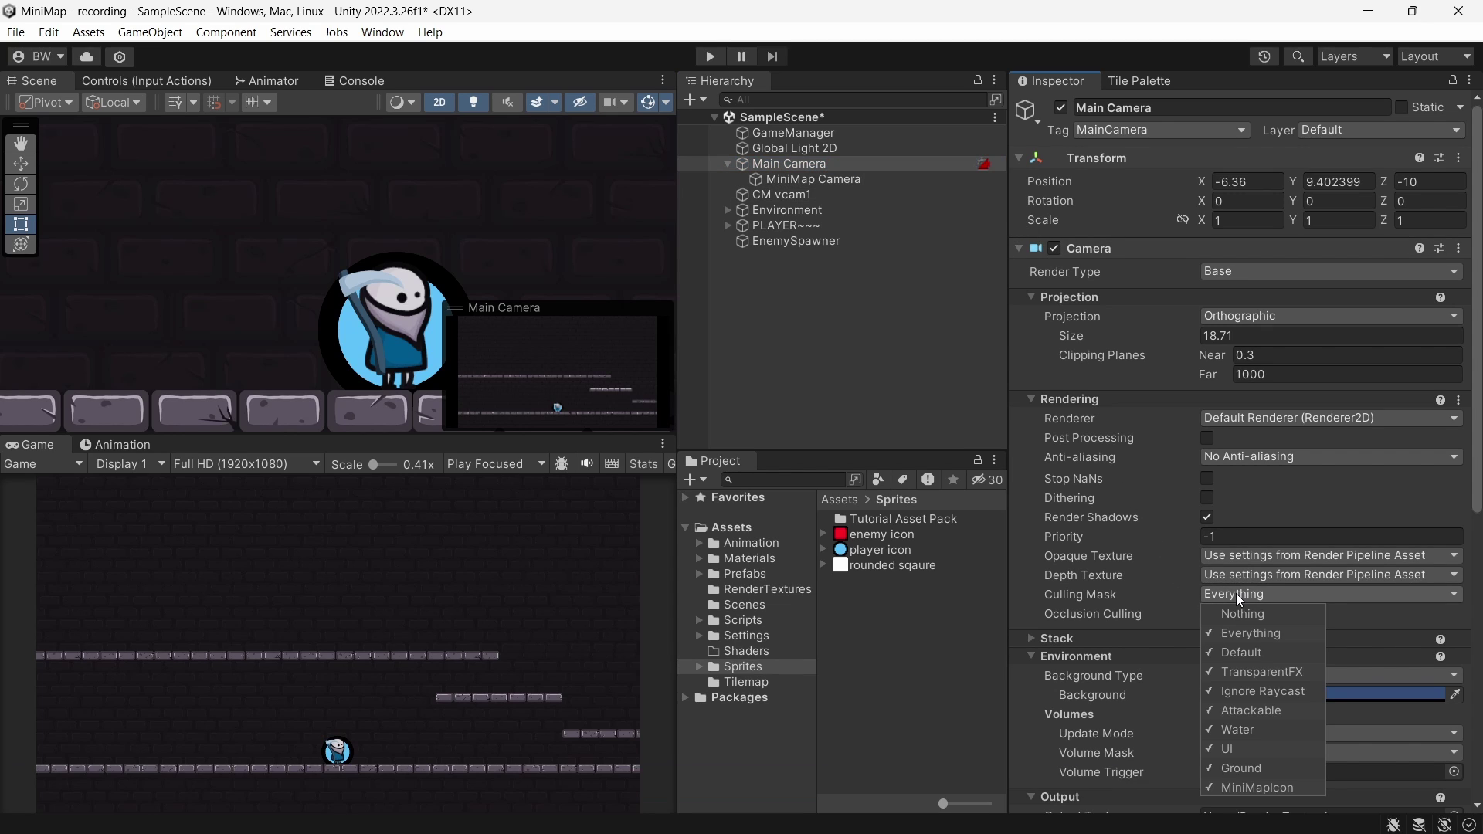
left_click(1240, 785)
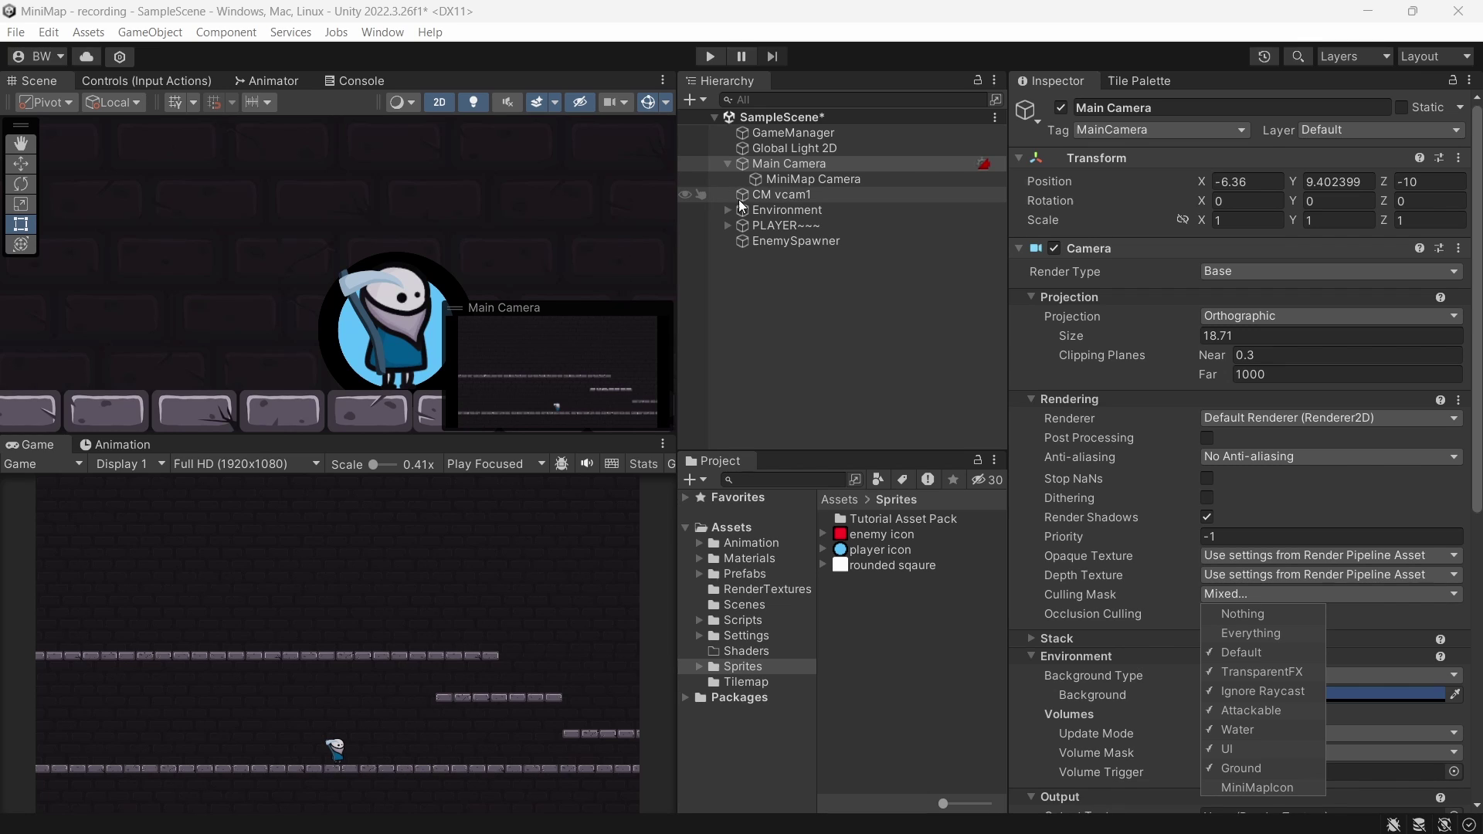
- Set MiniMap Camera's culling mask to Nothing plus only MiniMapIcon
left_click(788, 183)
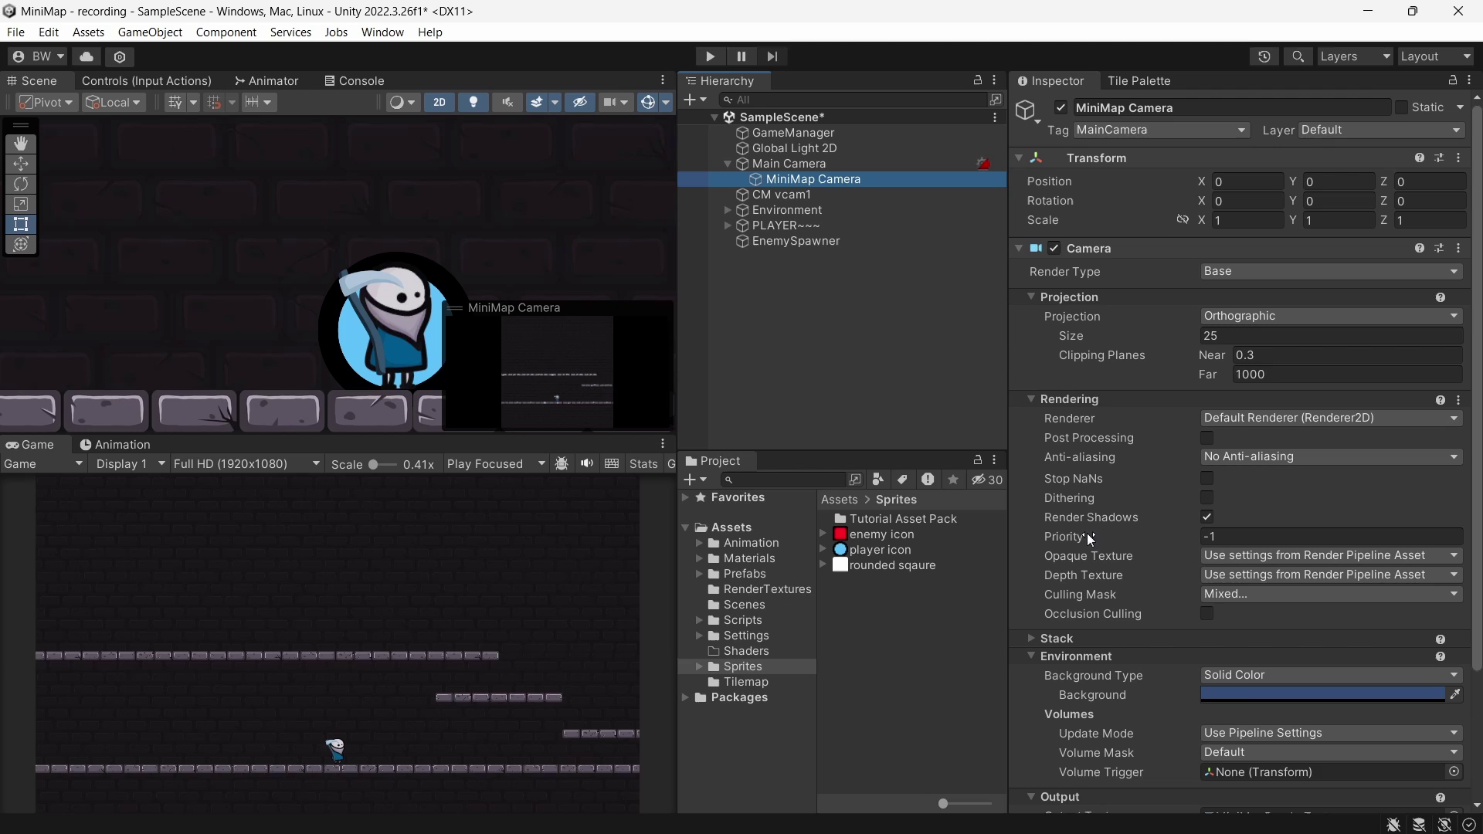
left_click(1225, 592)
left_click(1228, 616)
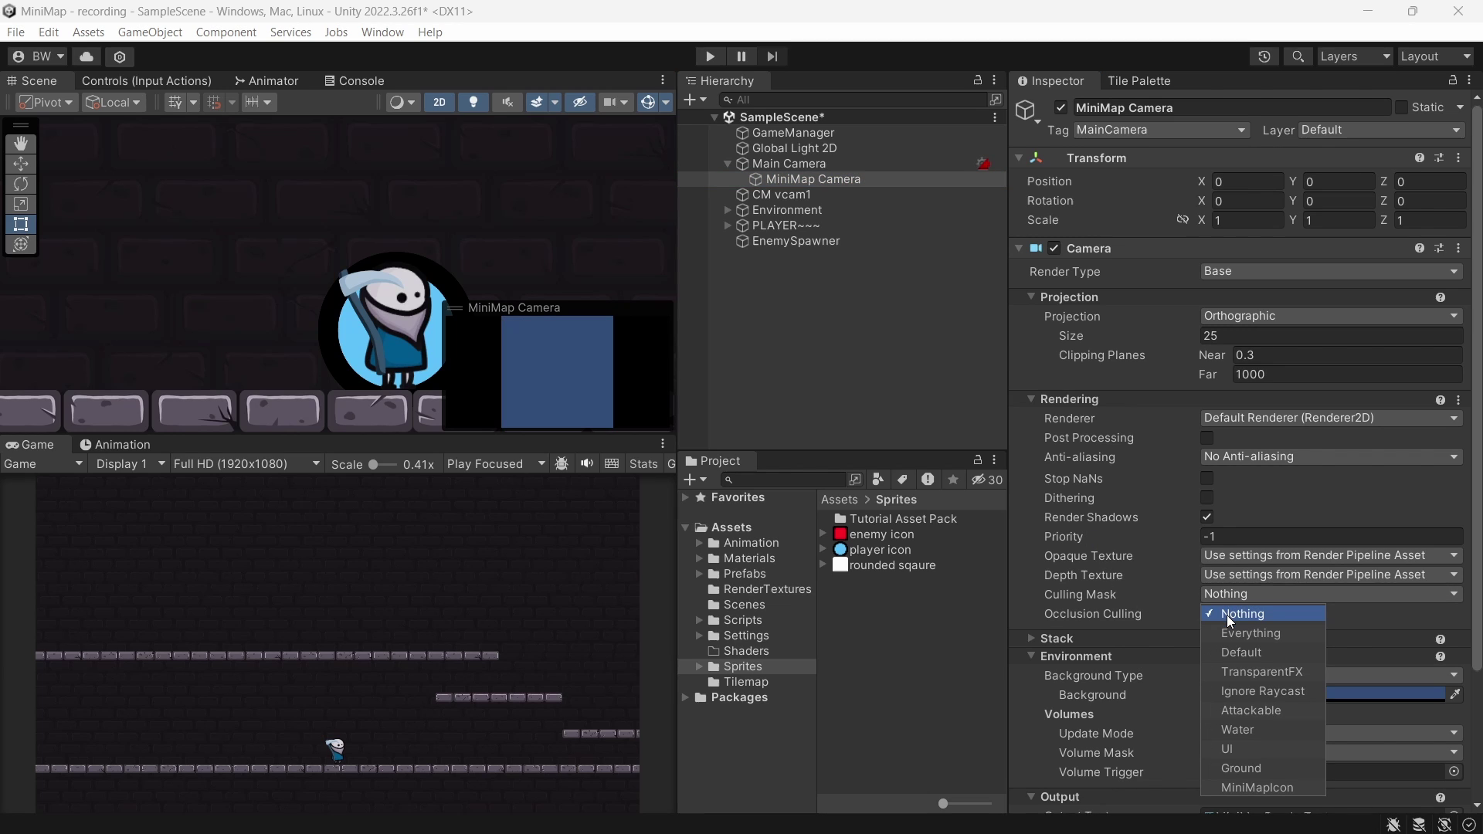
left_click(1242, 787)
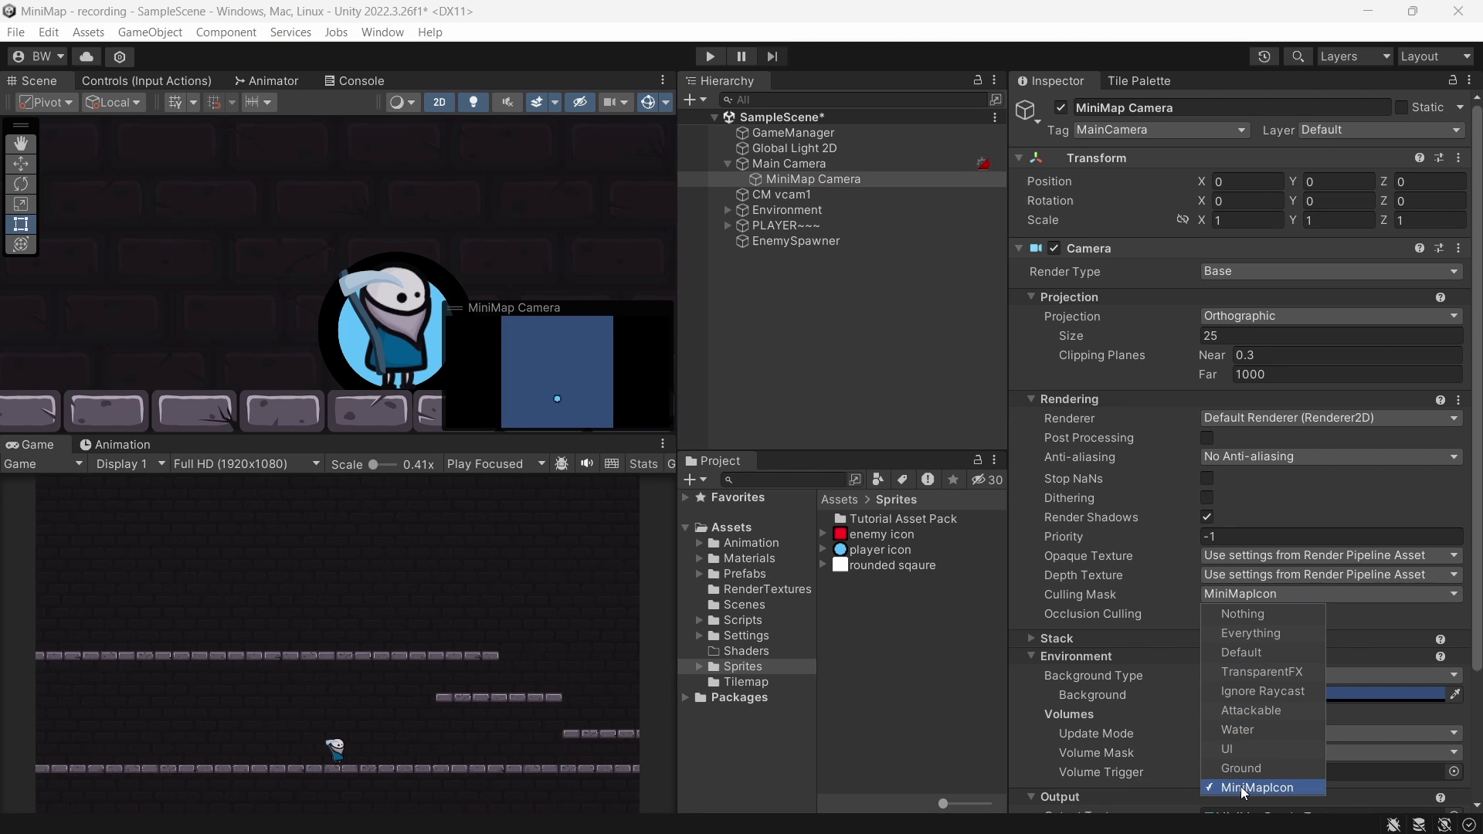
left_click(780, 370)
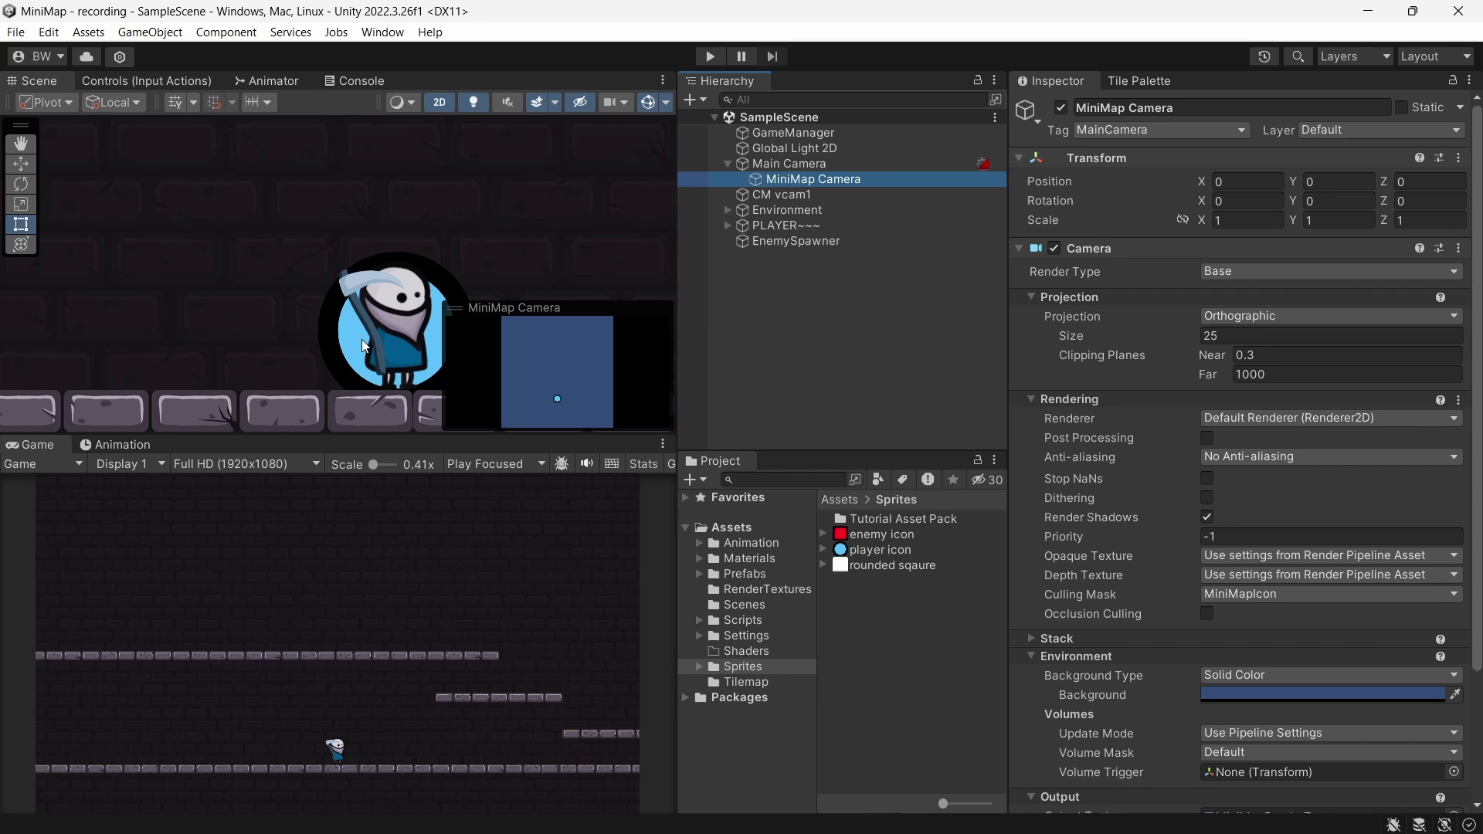
- Turn off the MiniMapIcon eye toggle in the toolbar Layers list
left_click(1354, 58)
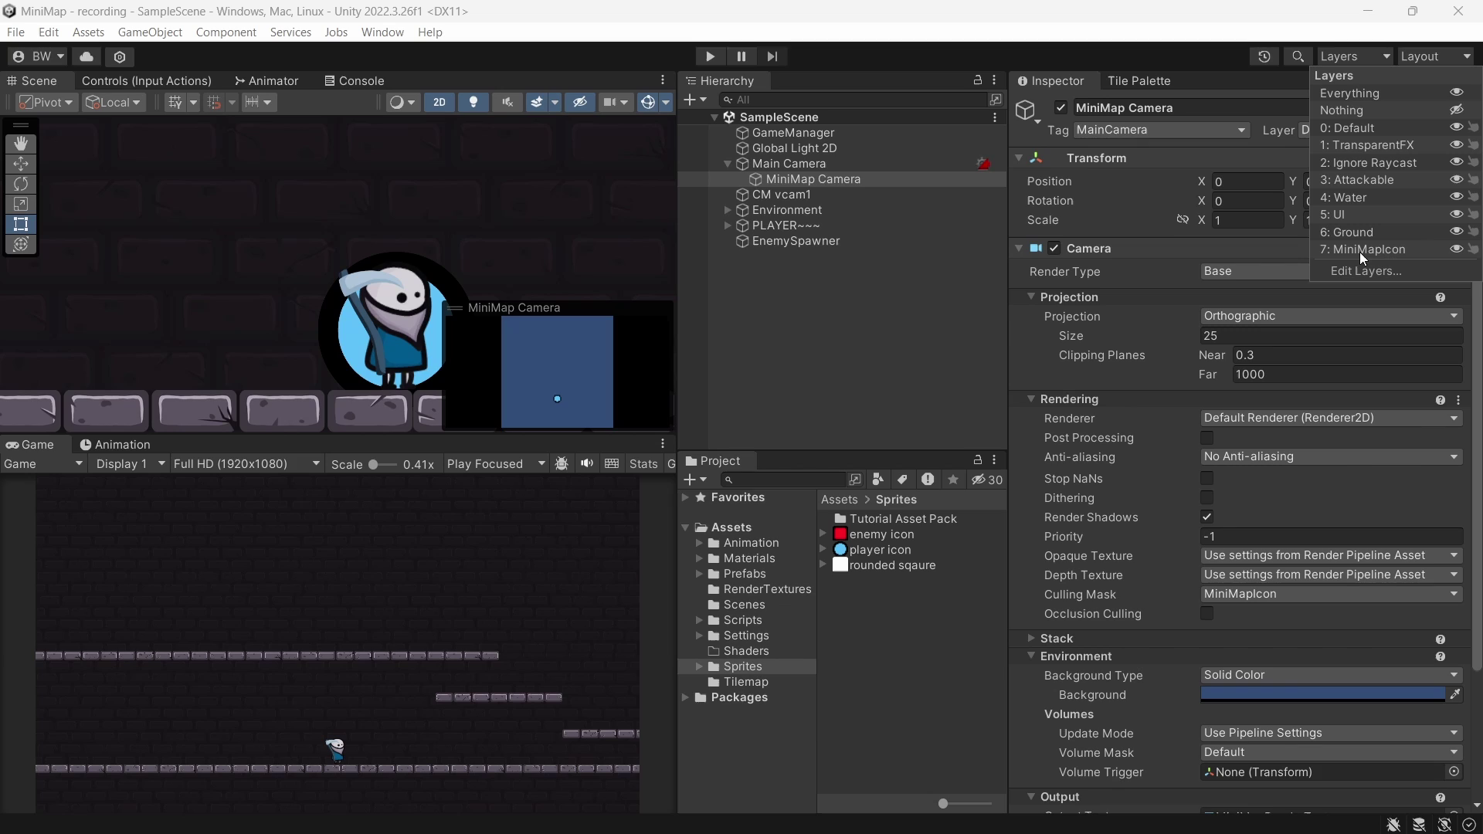
left_click(1458, 250)
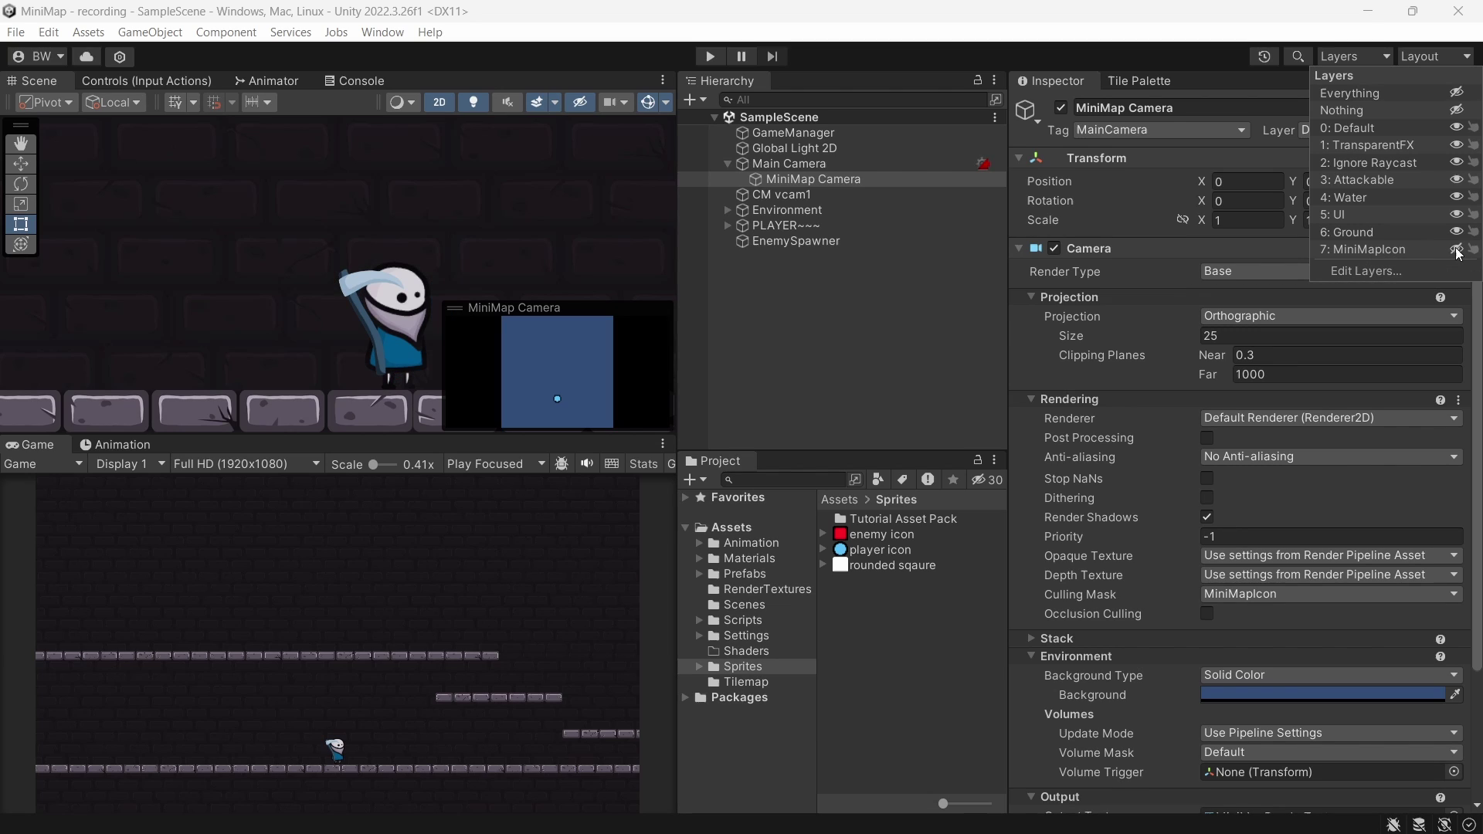
left_click(1008, 24)
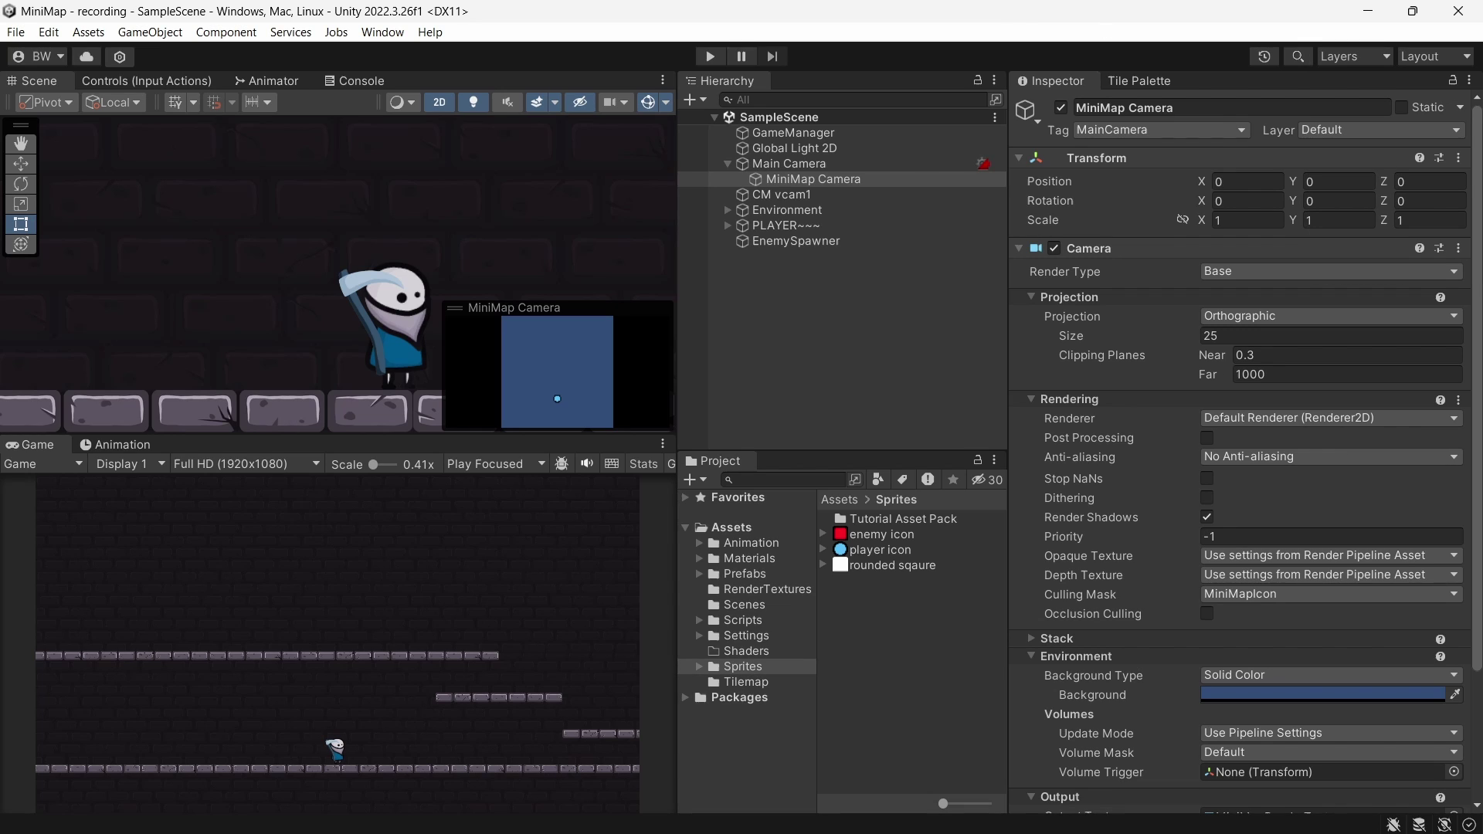
- Create a 256 × 256 UI image named MiniMap inside a new Canvas
right_click(789, 291)
mouse_move(910, 822)
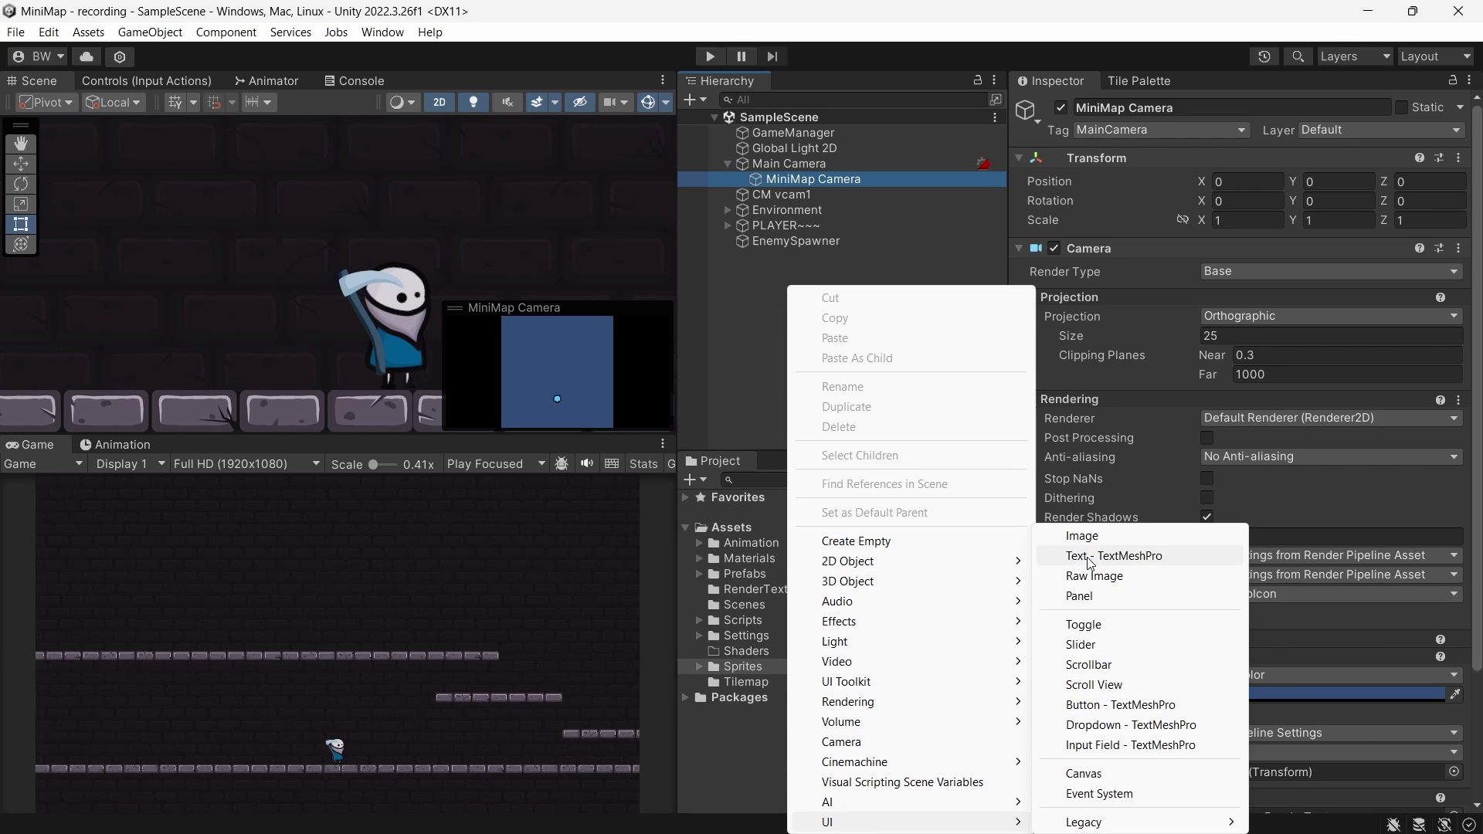
left_click(1082, 536)
type("M")
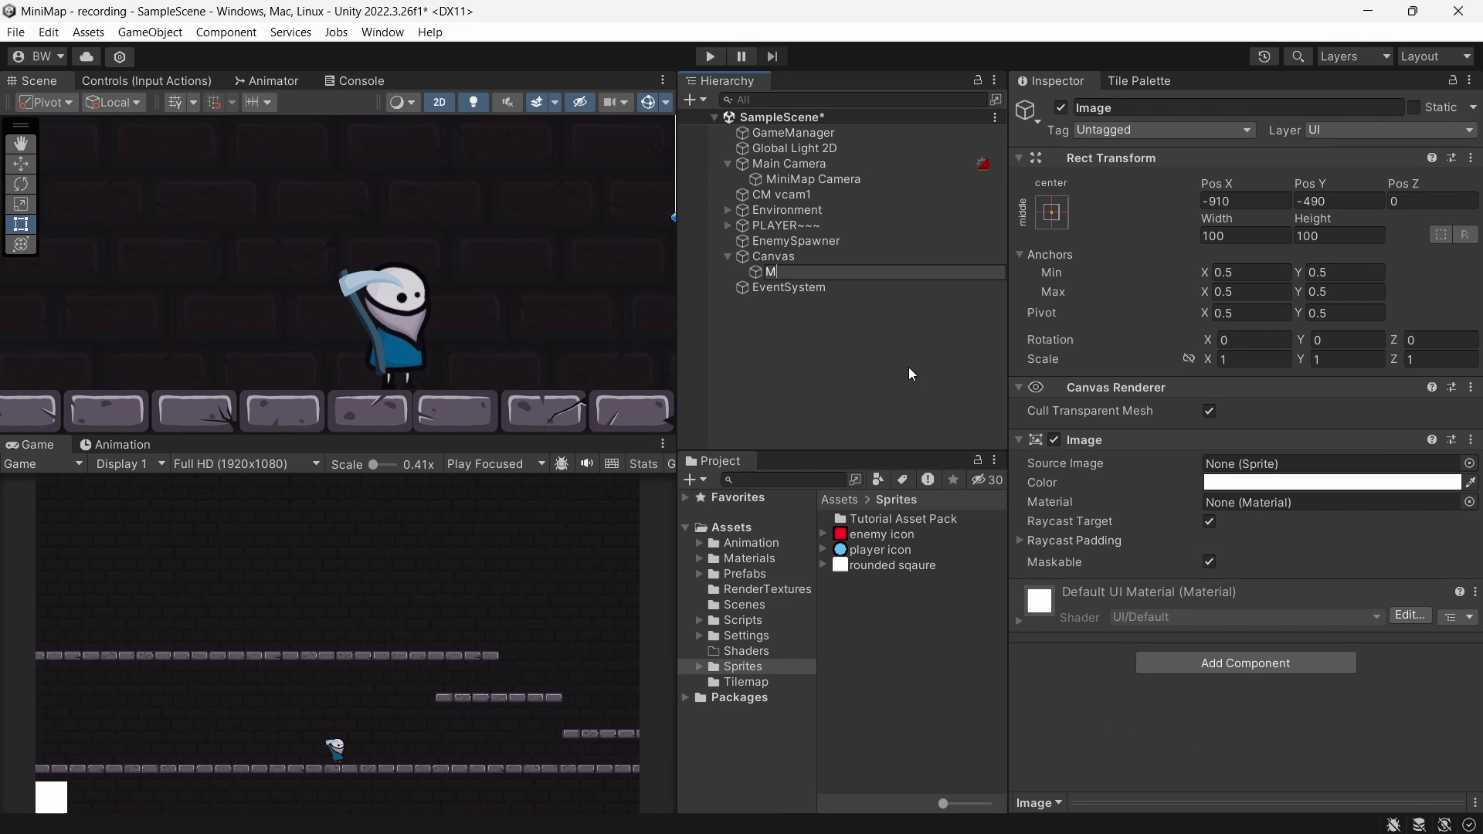
type("iniMap")
key("Return")
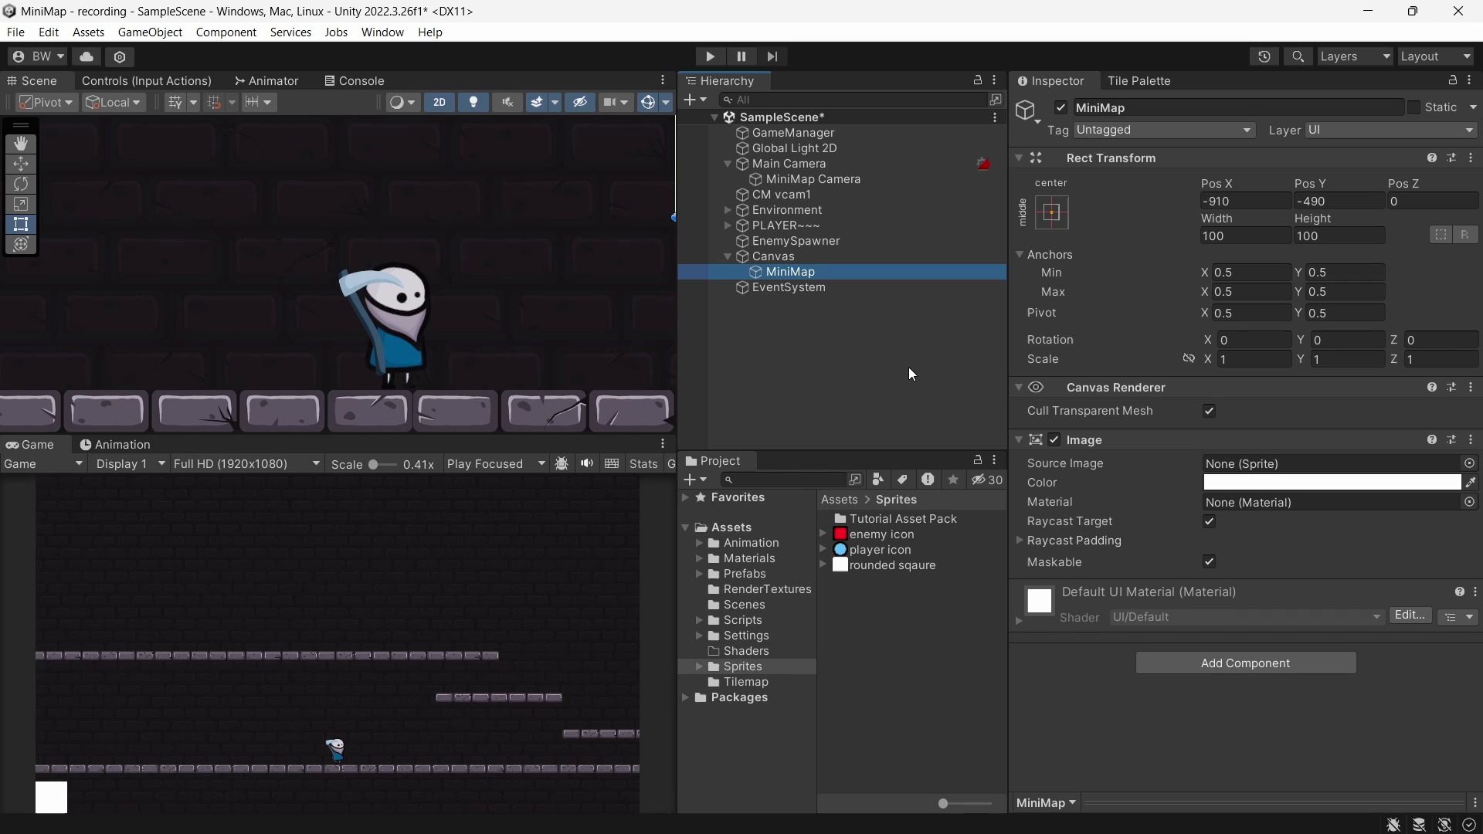
left_click(1260, 237)
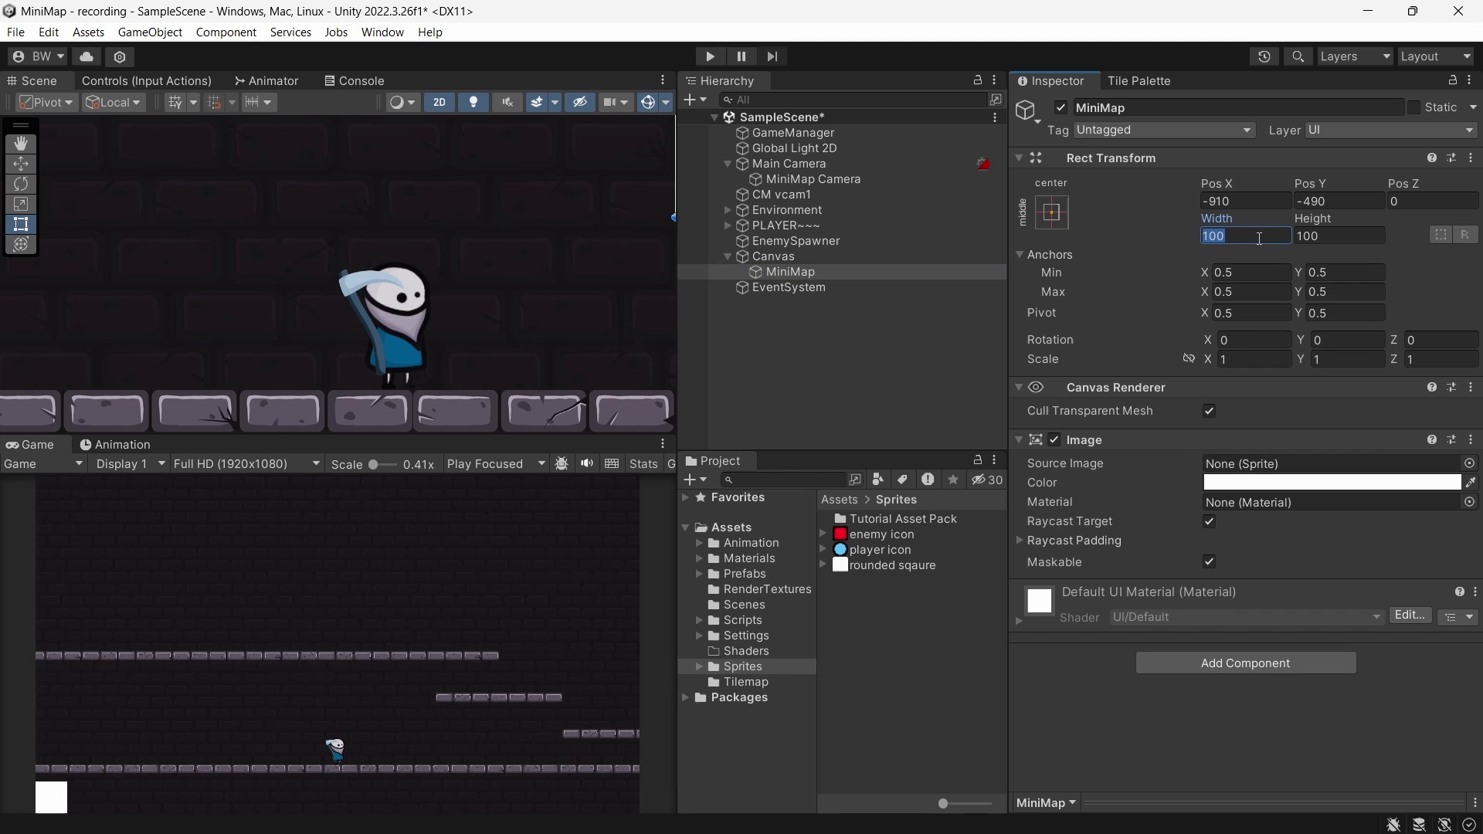
type("256")
key("Tab")
type("256")
key("Return")
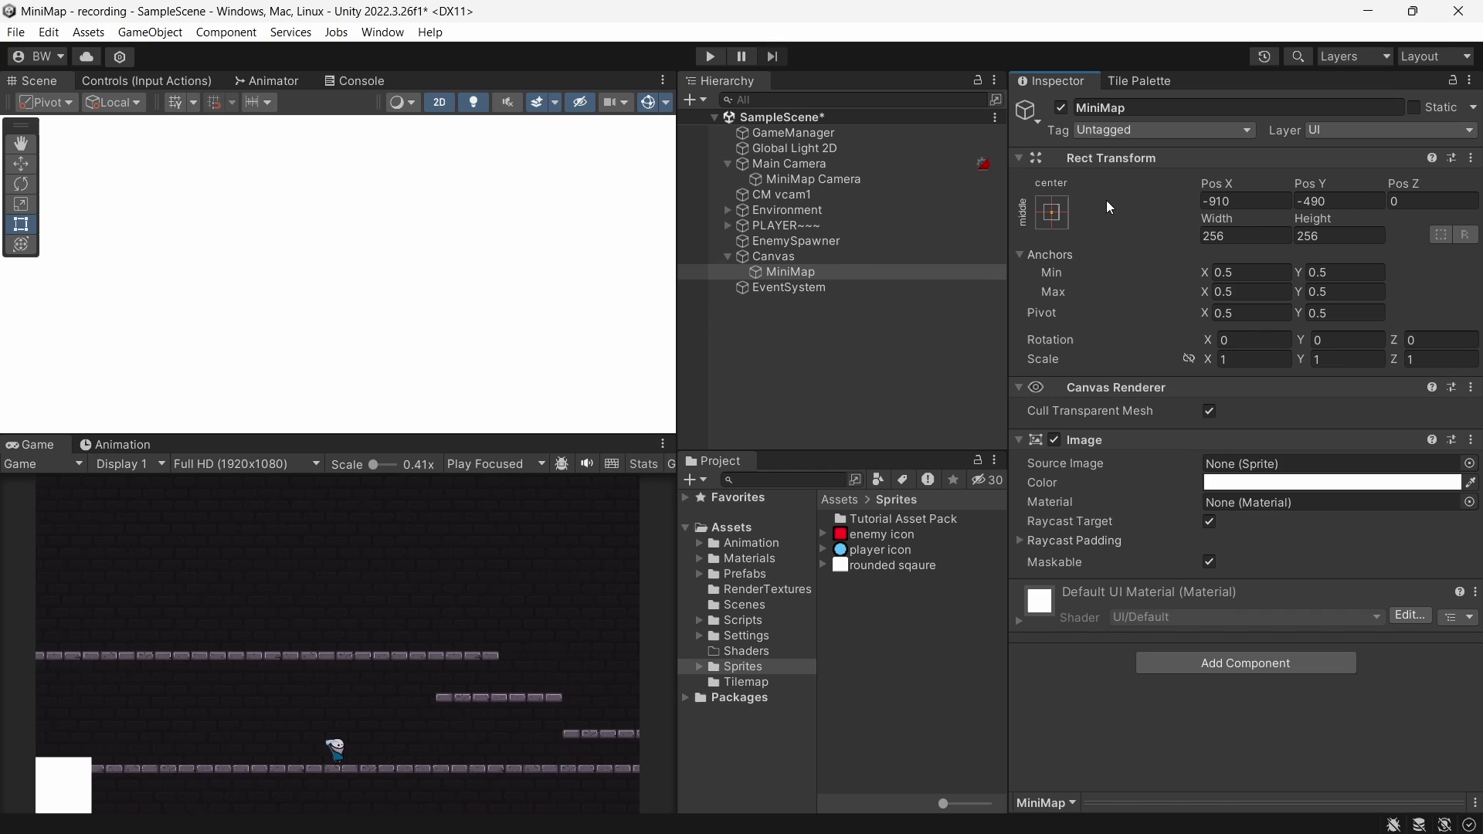
- Anchor MiniMap top-right at −30, −30 and remove its Image component
left_click(1051, 213)
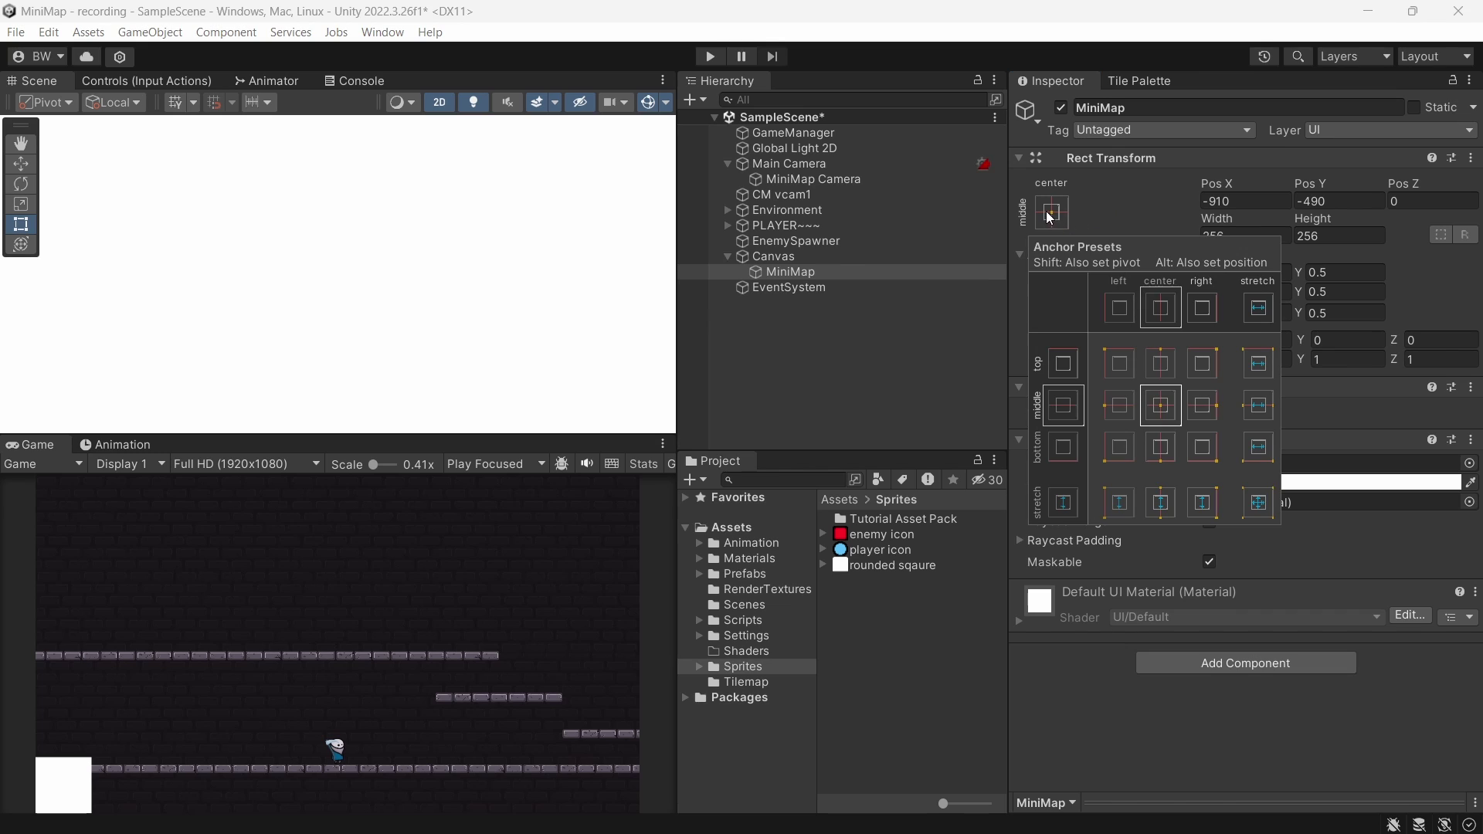
left_click(1215, 363, "alt+shift")
left_click(1227, 204)
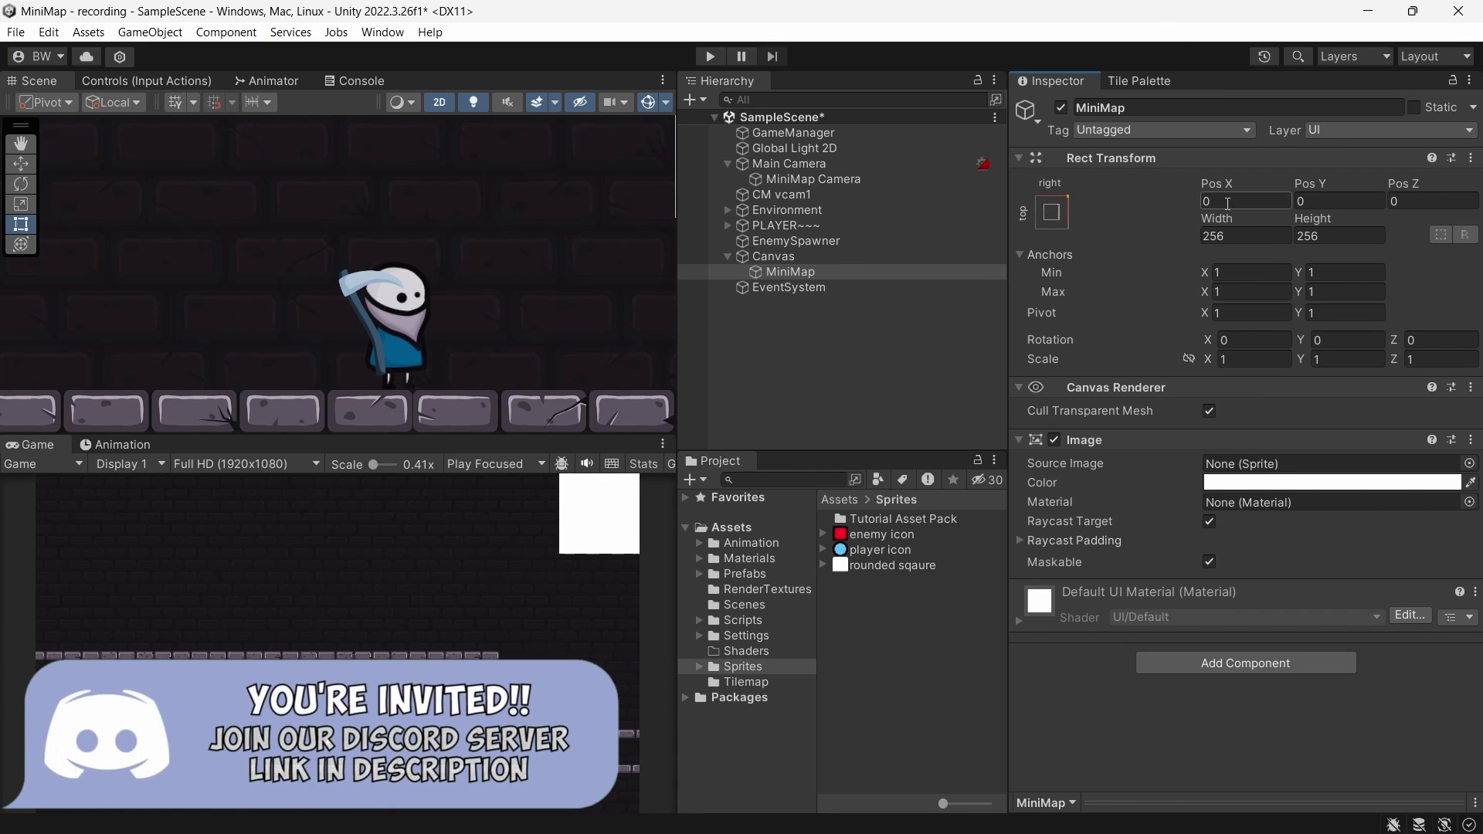
type("-30")
left_click(1315, 203)
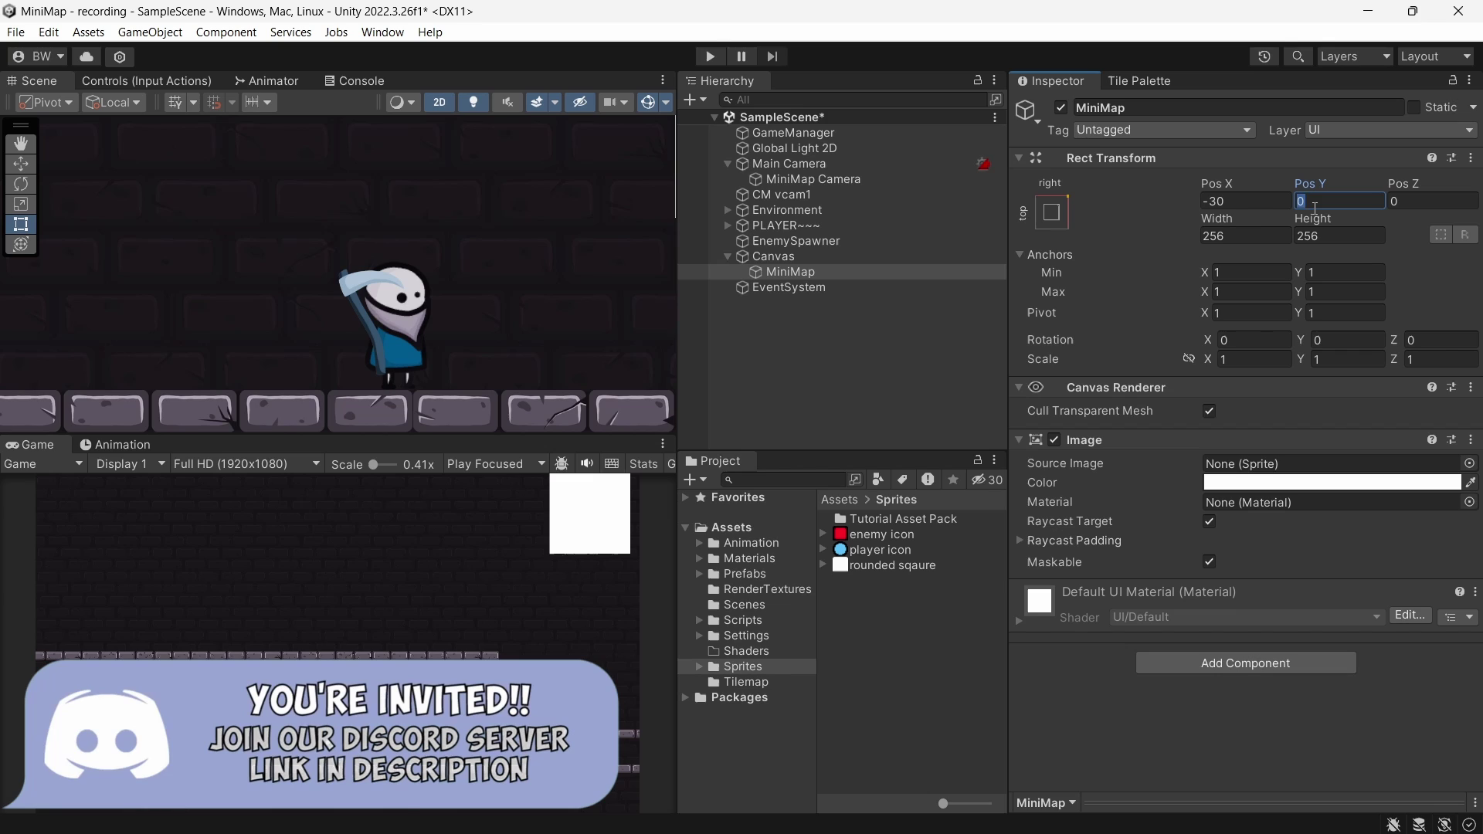
type("-30")
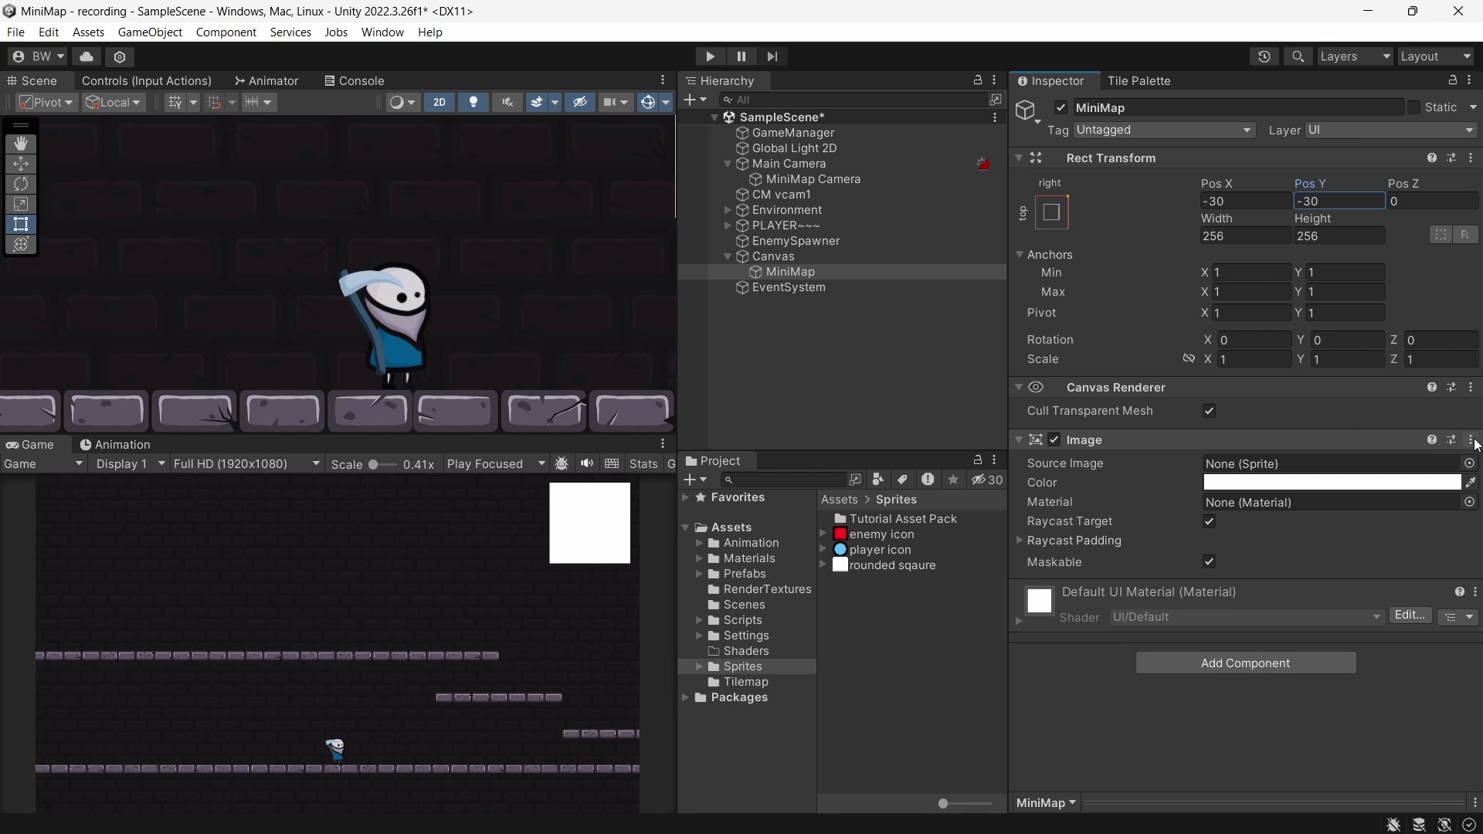
left_click(1471, 439)
left_click(1350, 489)
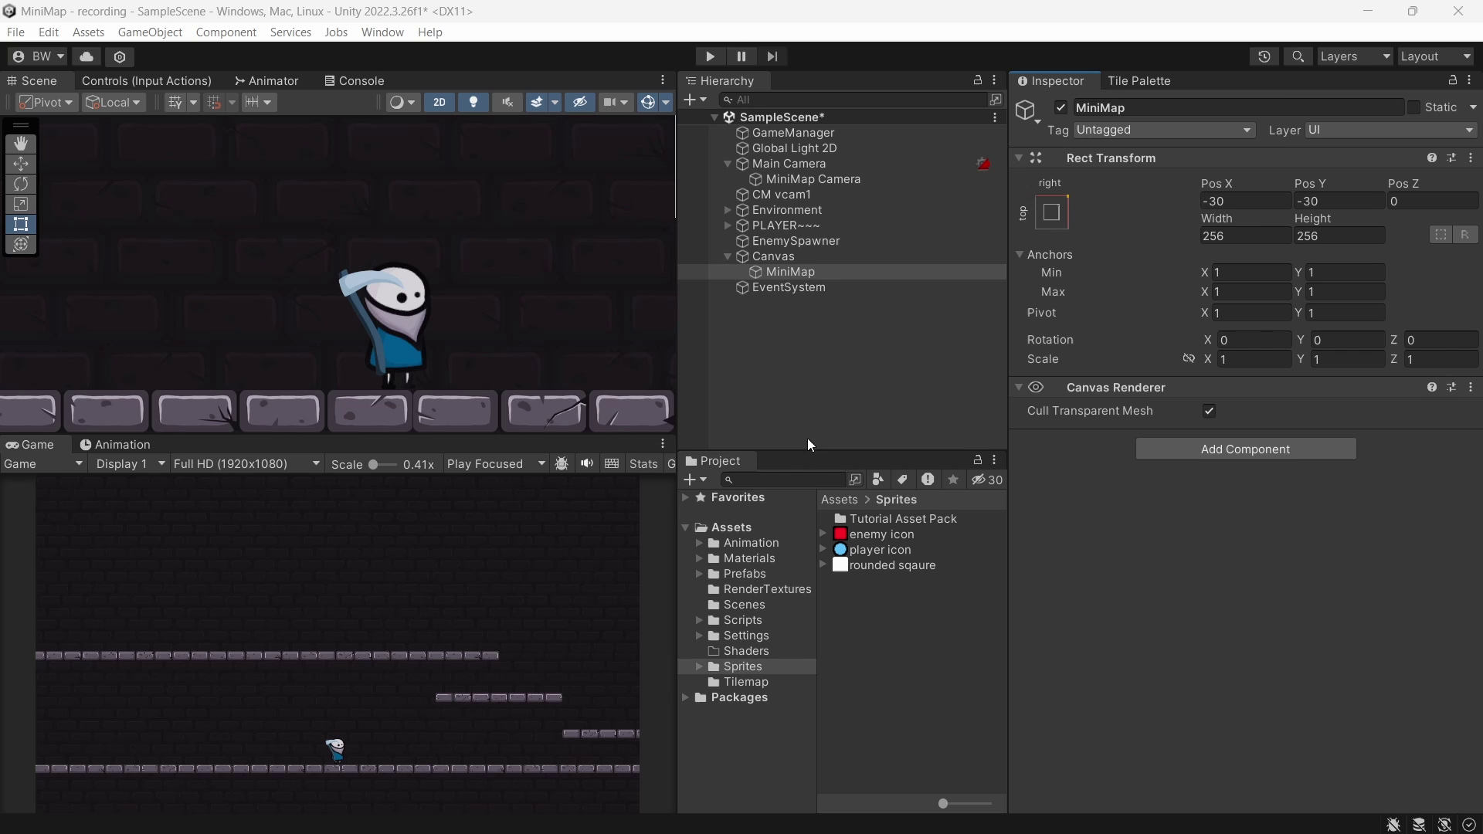
- Add a UI image named MapShape under MiniMap using the Circle sprite
right_click(779, 275)
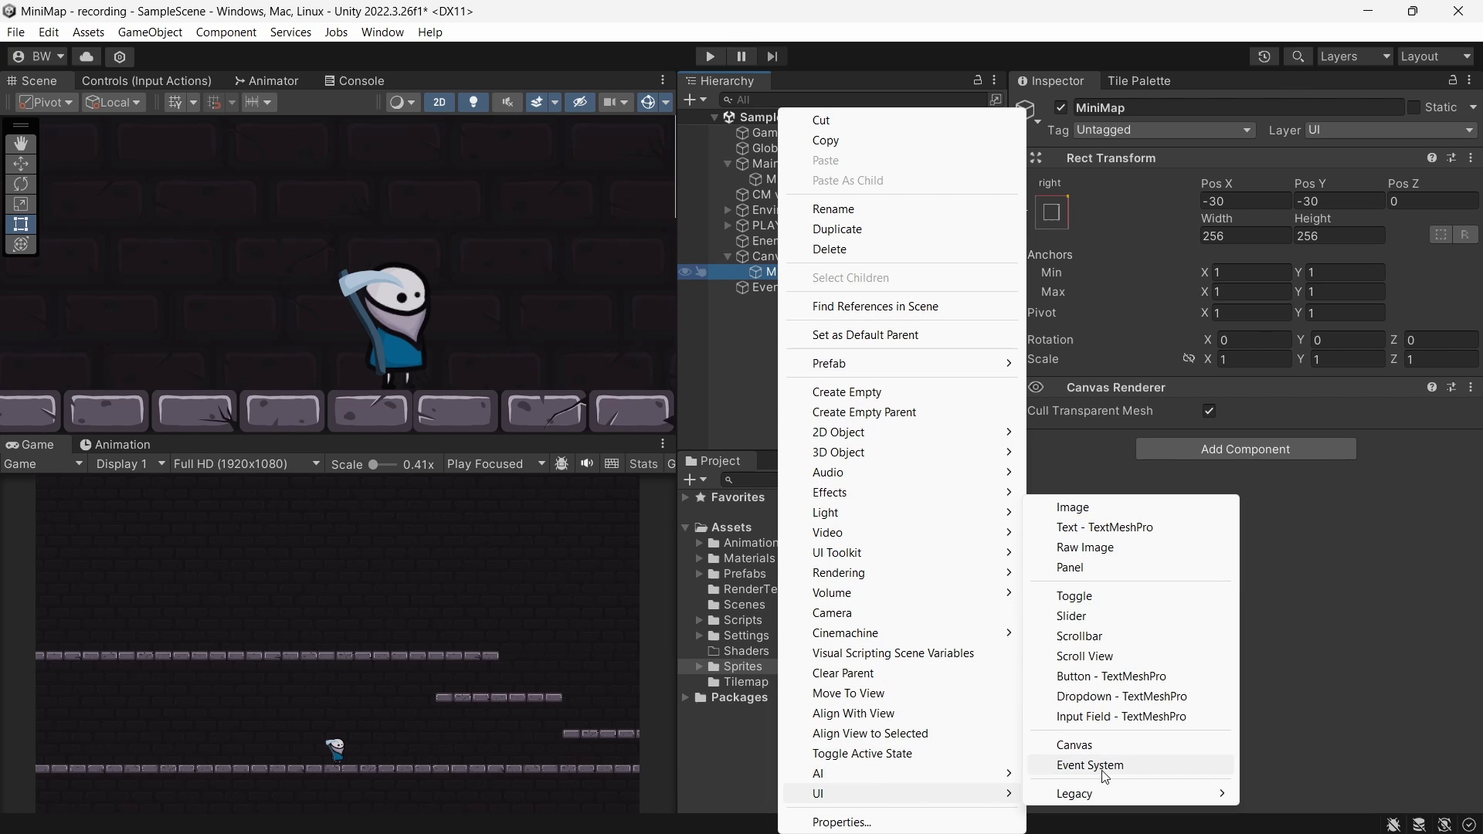
left_click(1058, 504)
type("MapShape")
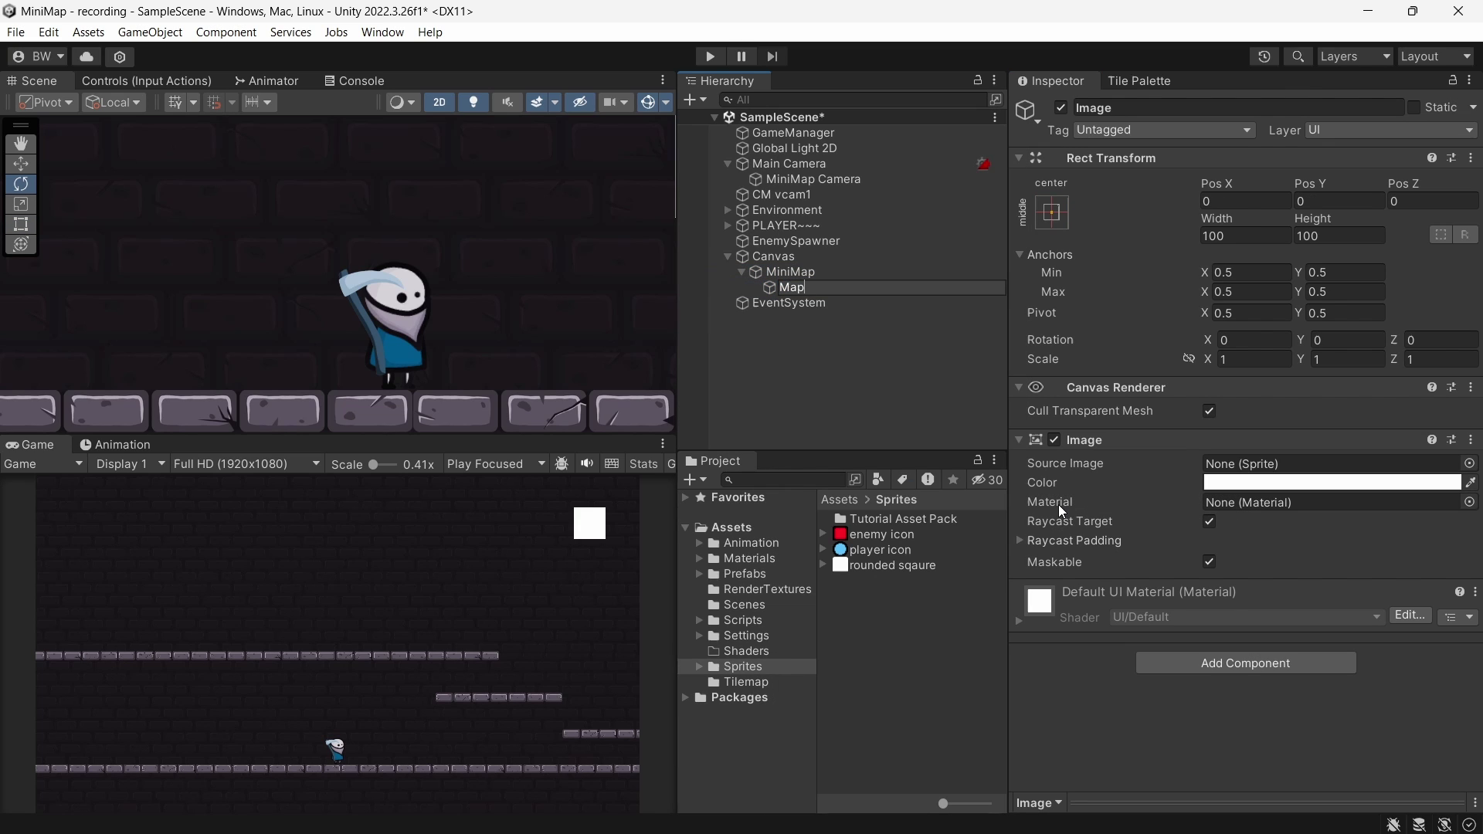
key("Return")
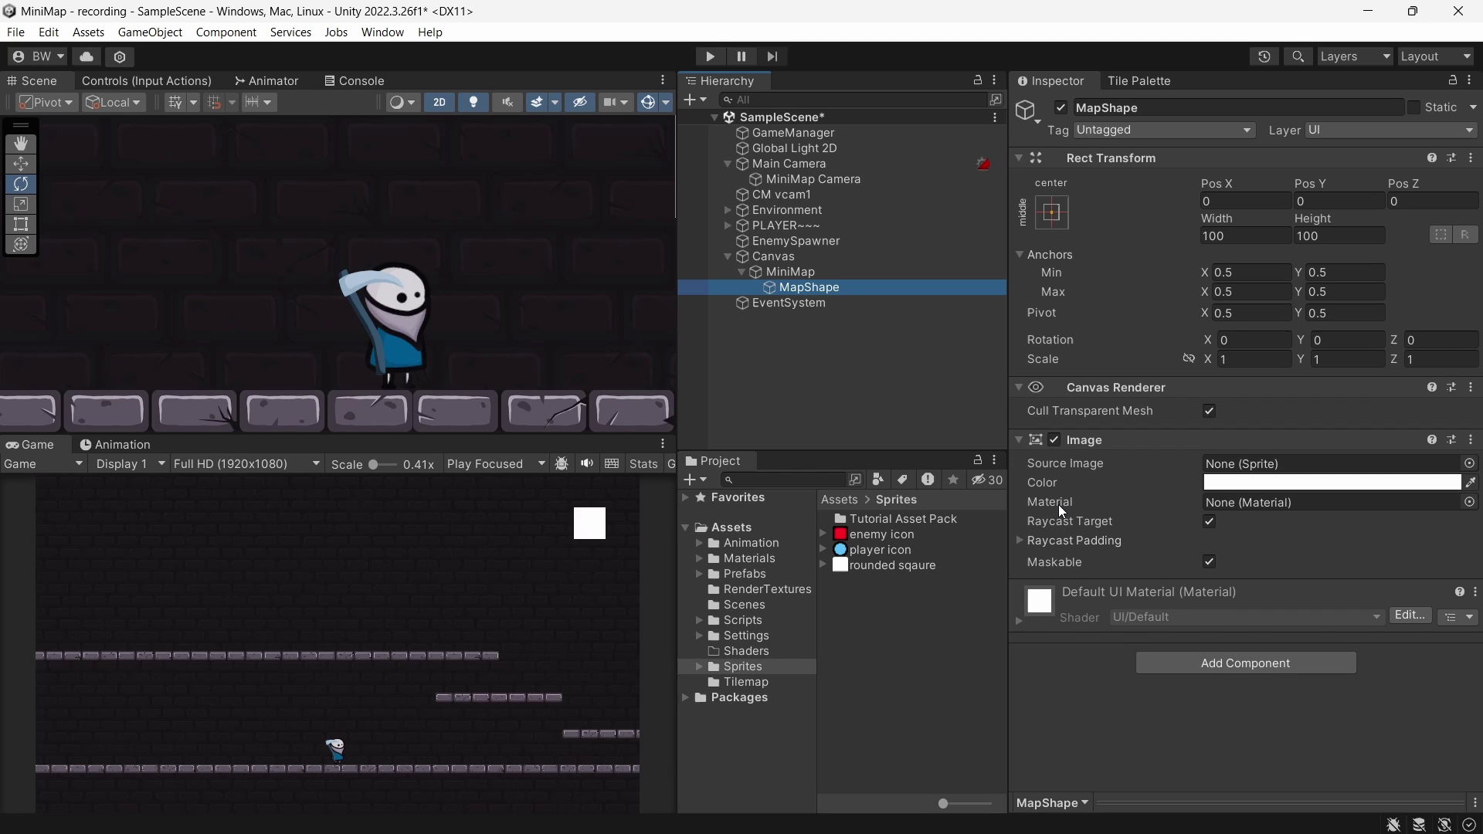
left_click(1469, 463)
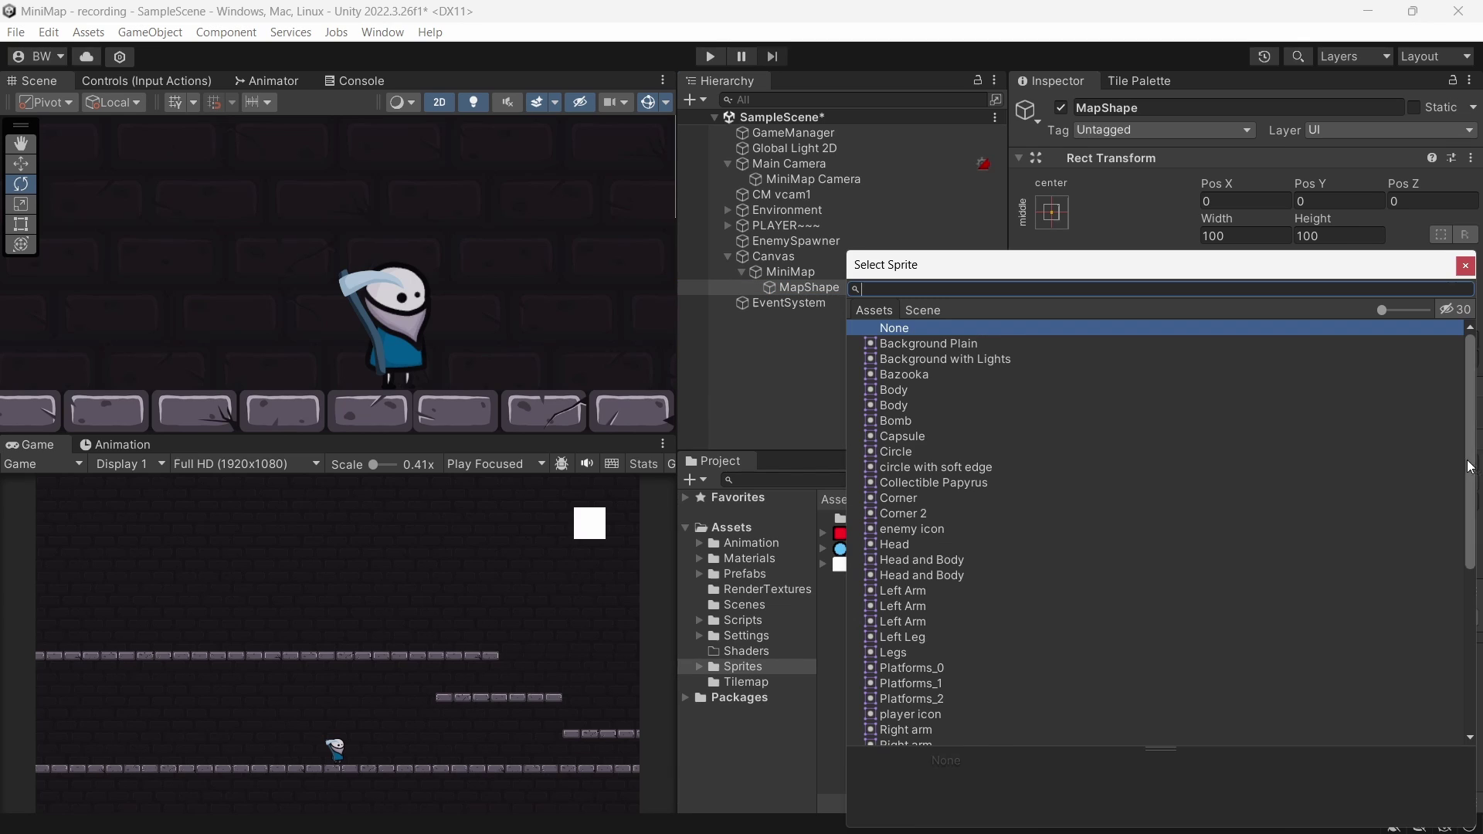
type("circle")
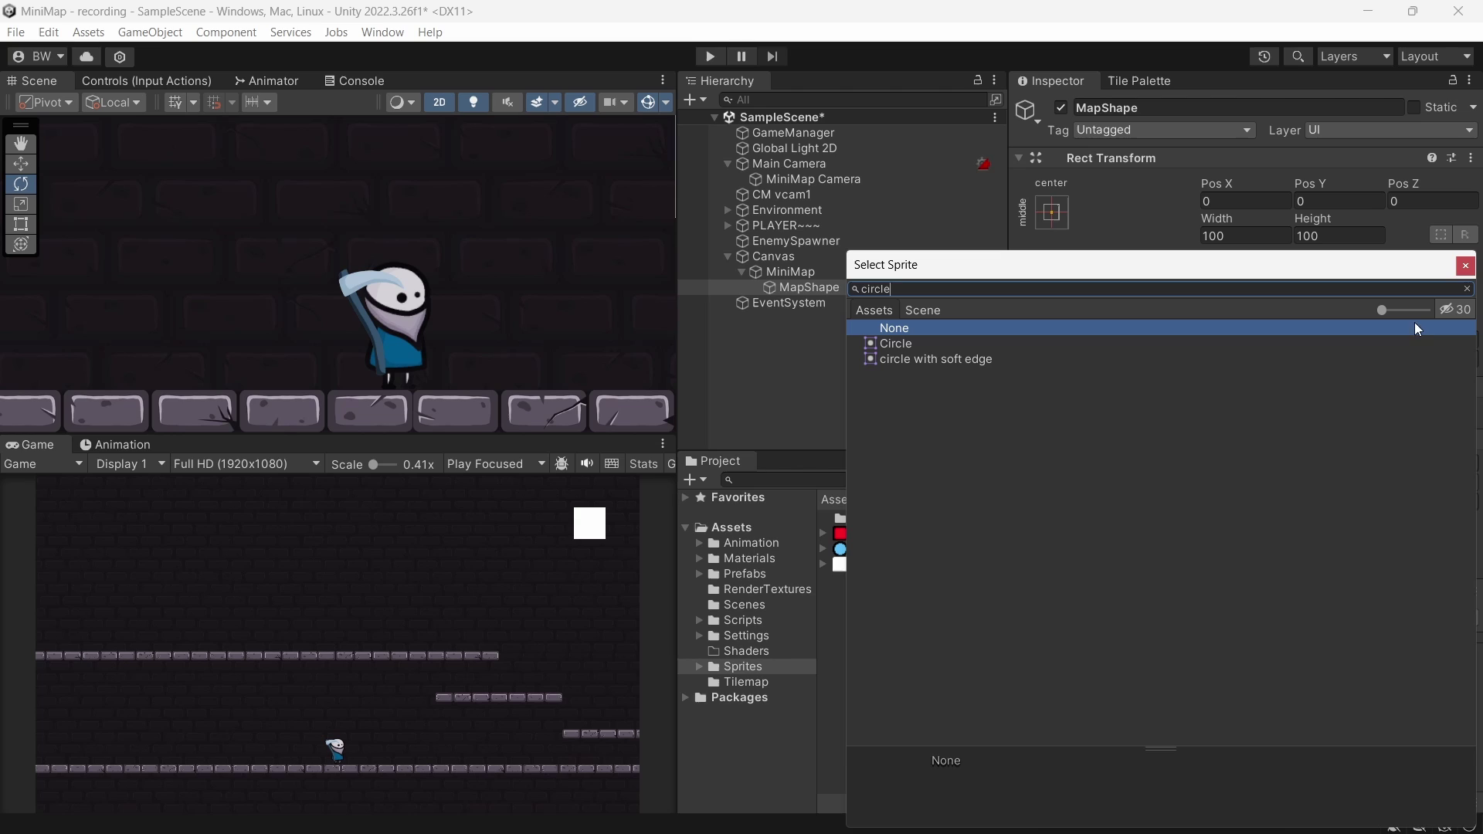
double_click(887, 344)
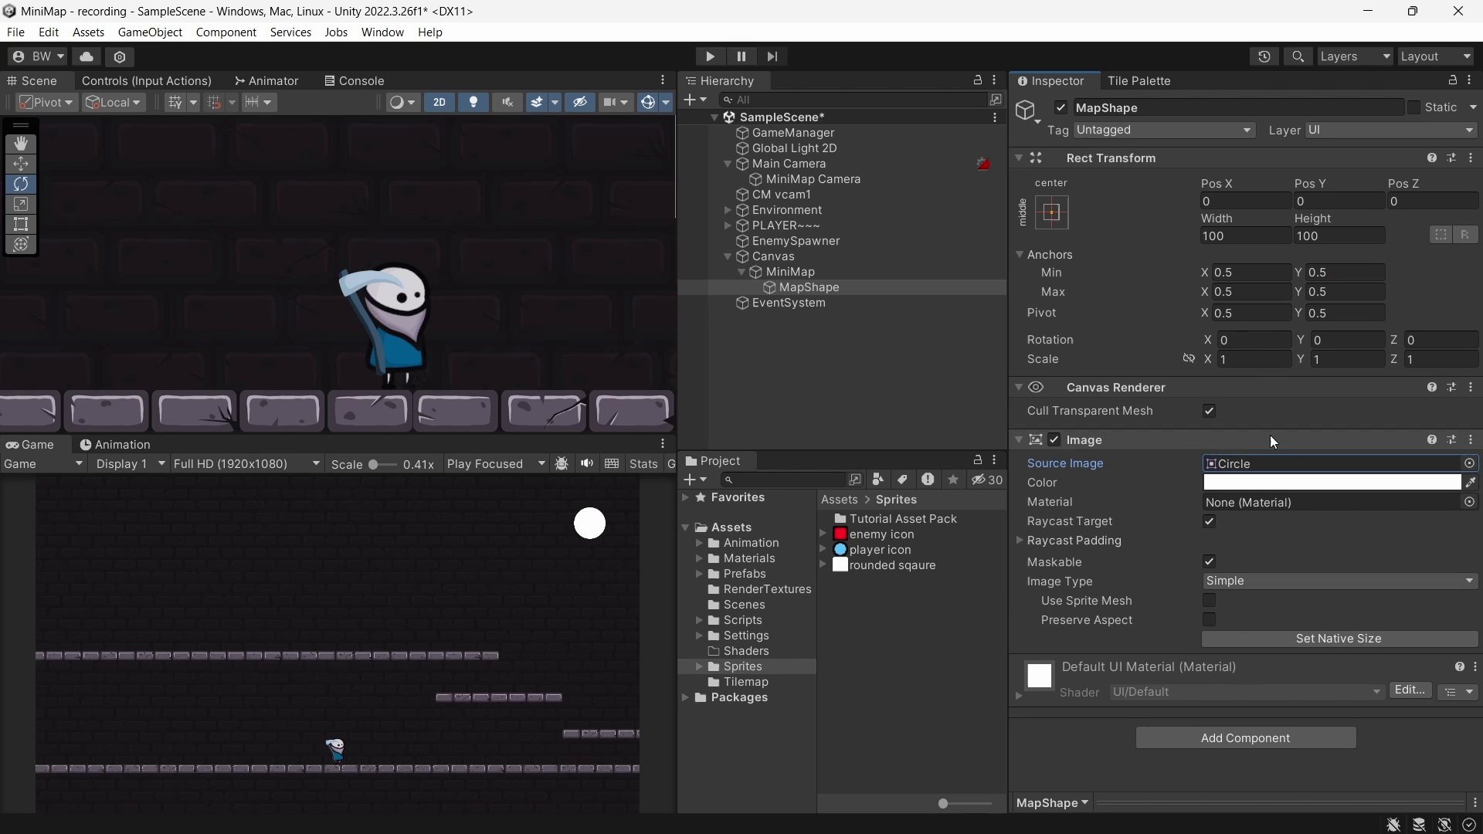
- Add a Mask with Show Mask Graphic off to MapShape and size it 256 × 256
left_click(1177, 733)
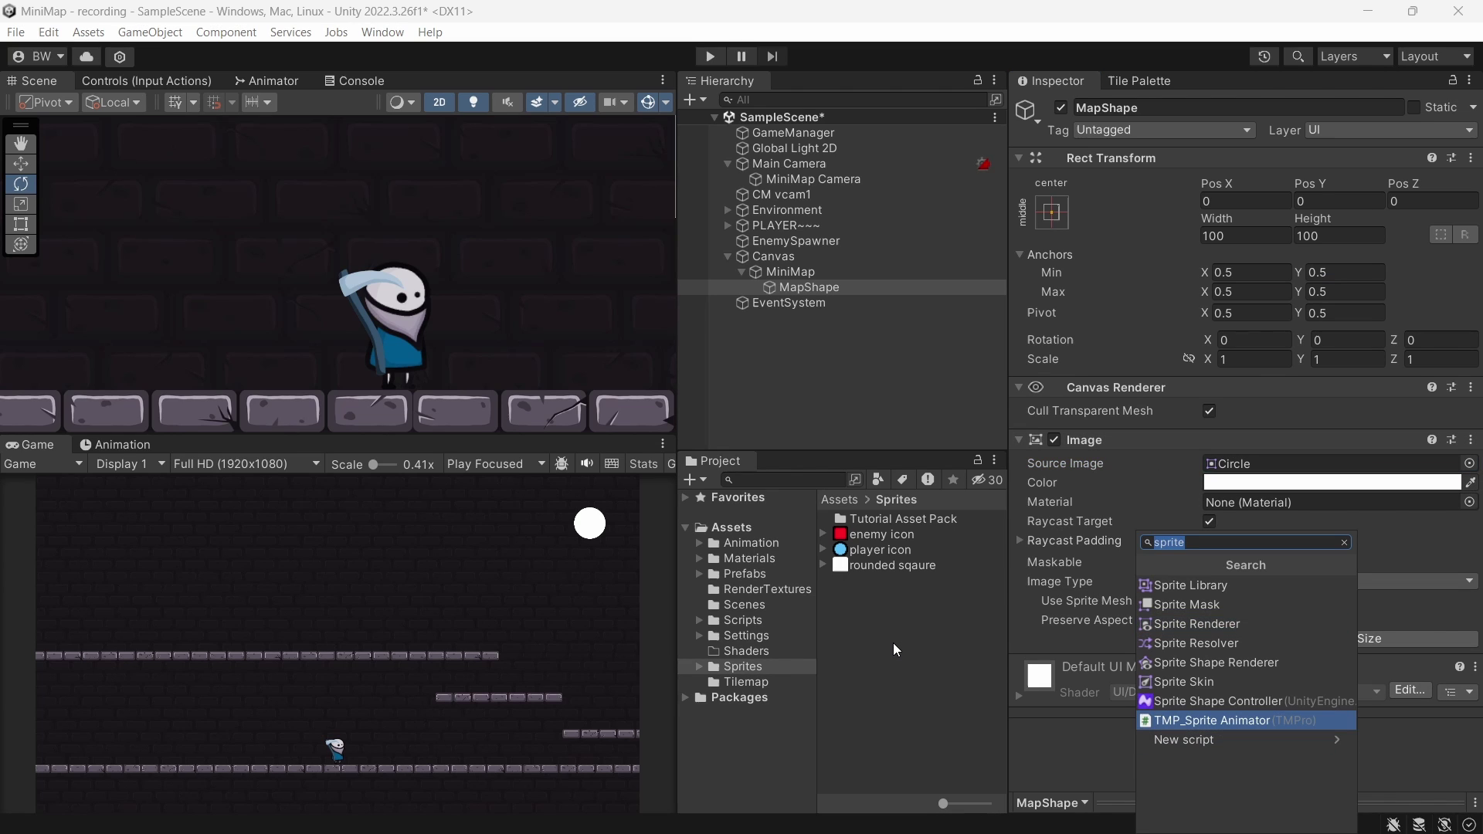
type("mask")
left_click(1196, 588)
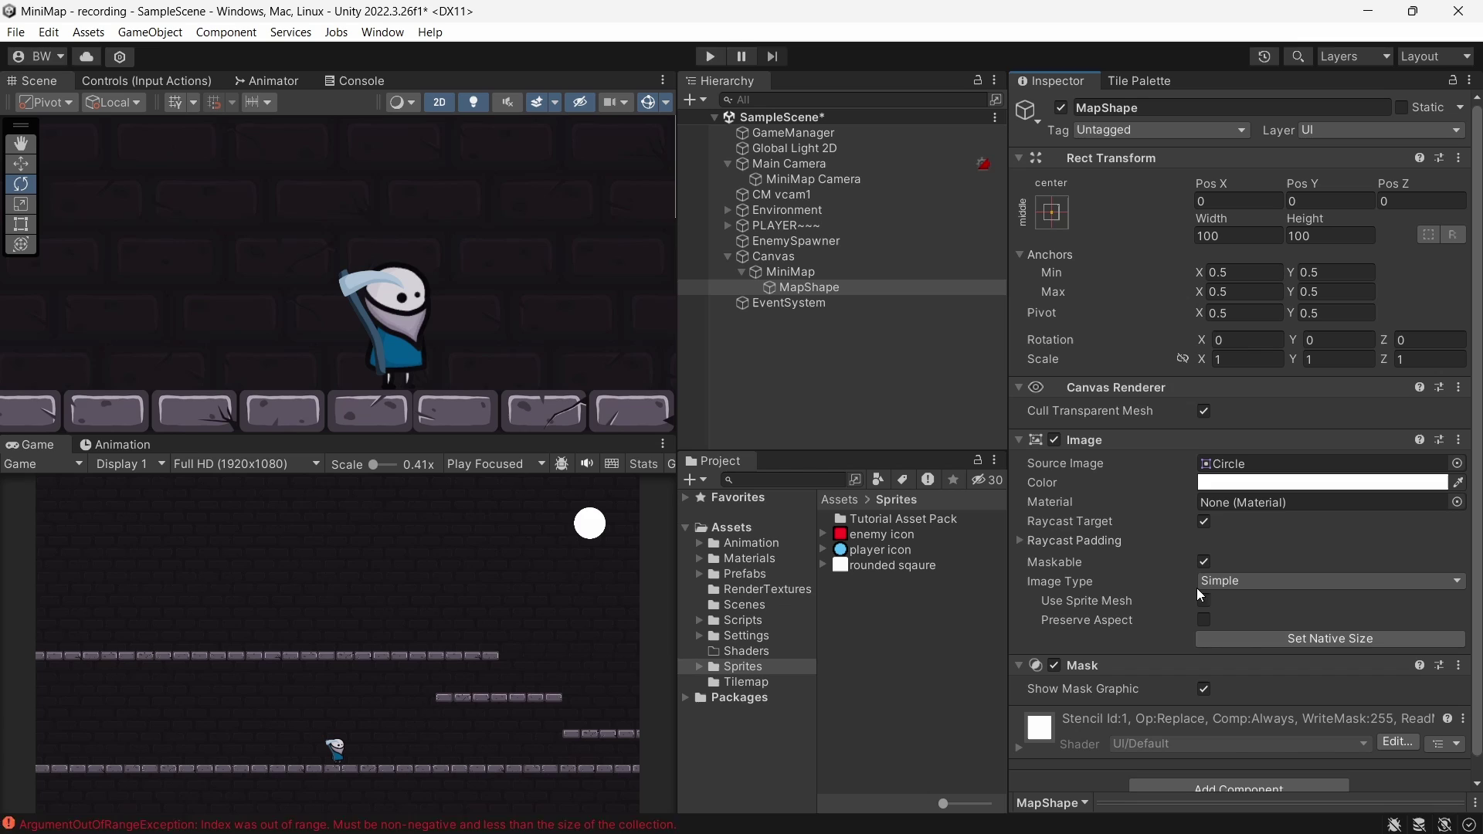
left_click(1205, 690)
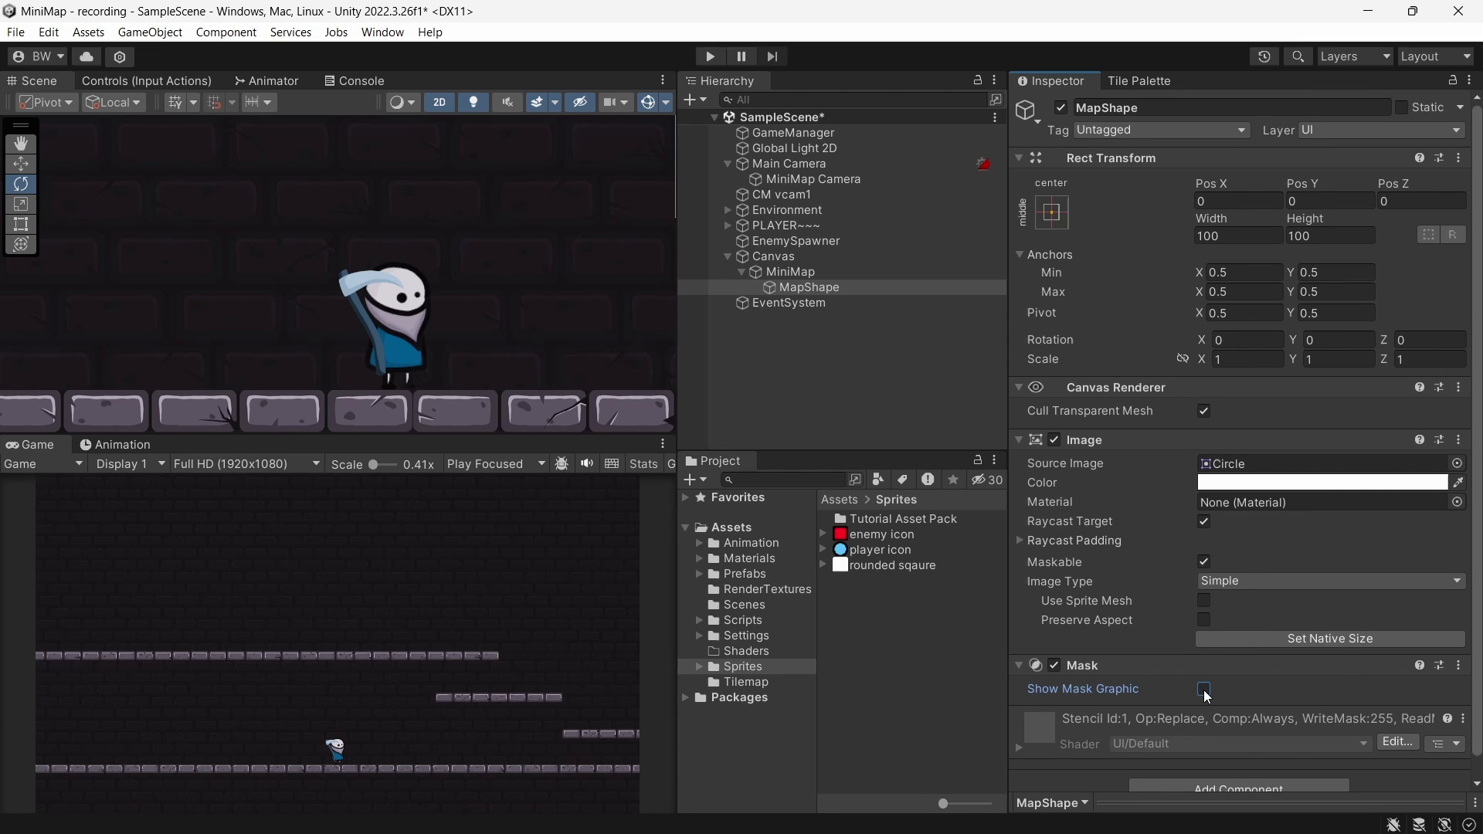
left_click(1229, 235)
type("256")
key("Tab")
type("256")
key("Return")
- Add a Raw Image named MinimapTexture inside MapShape
right_click(820, 287)
mouse_move(861, 795)
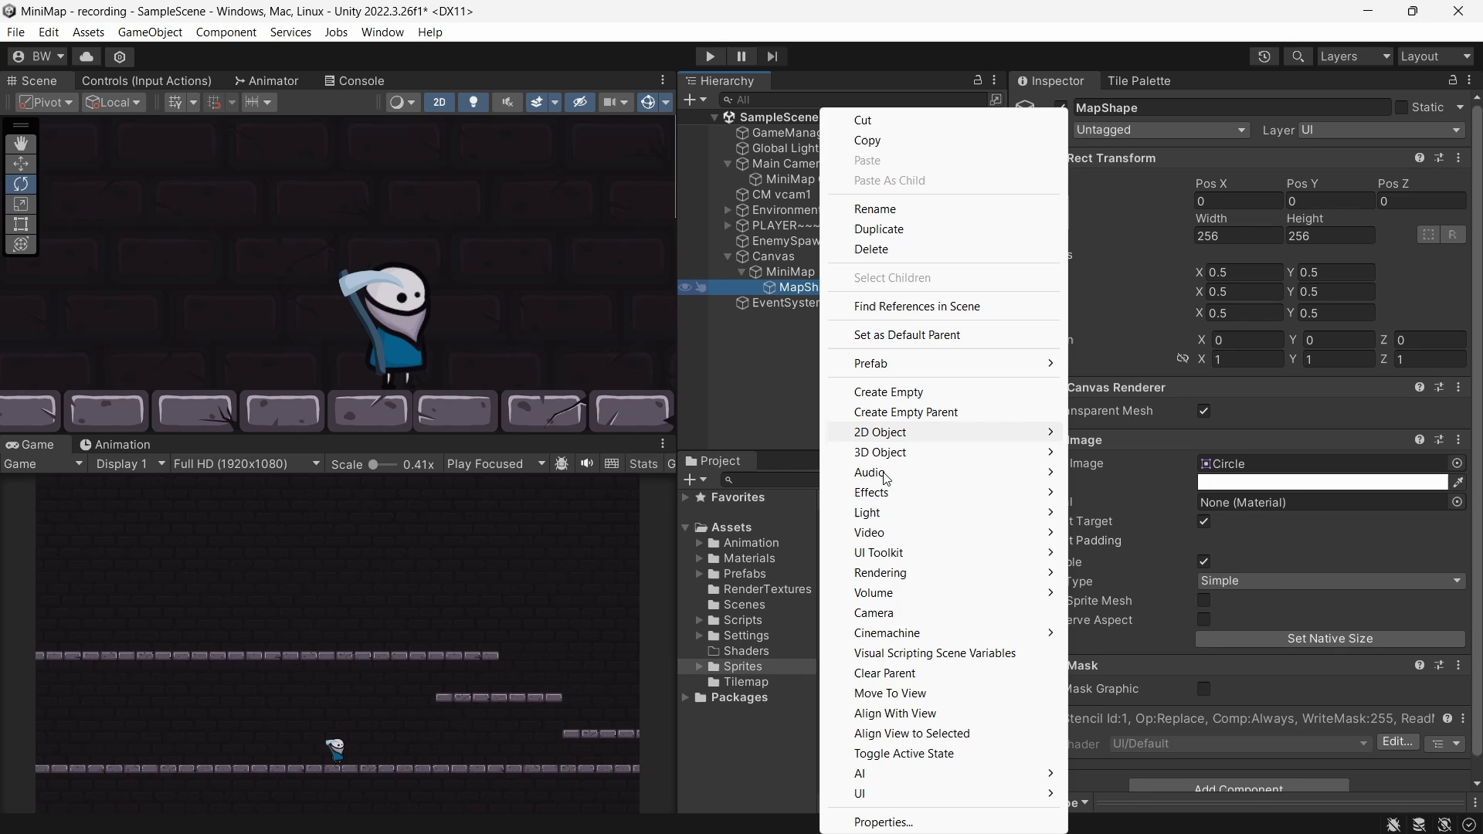
left_click(1127, 547)
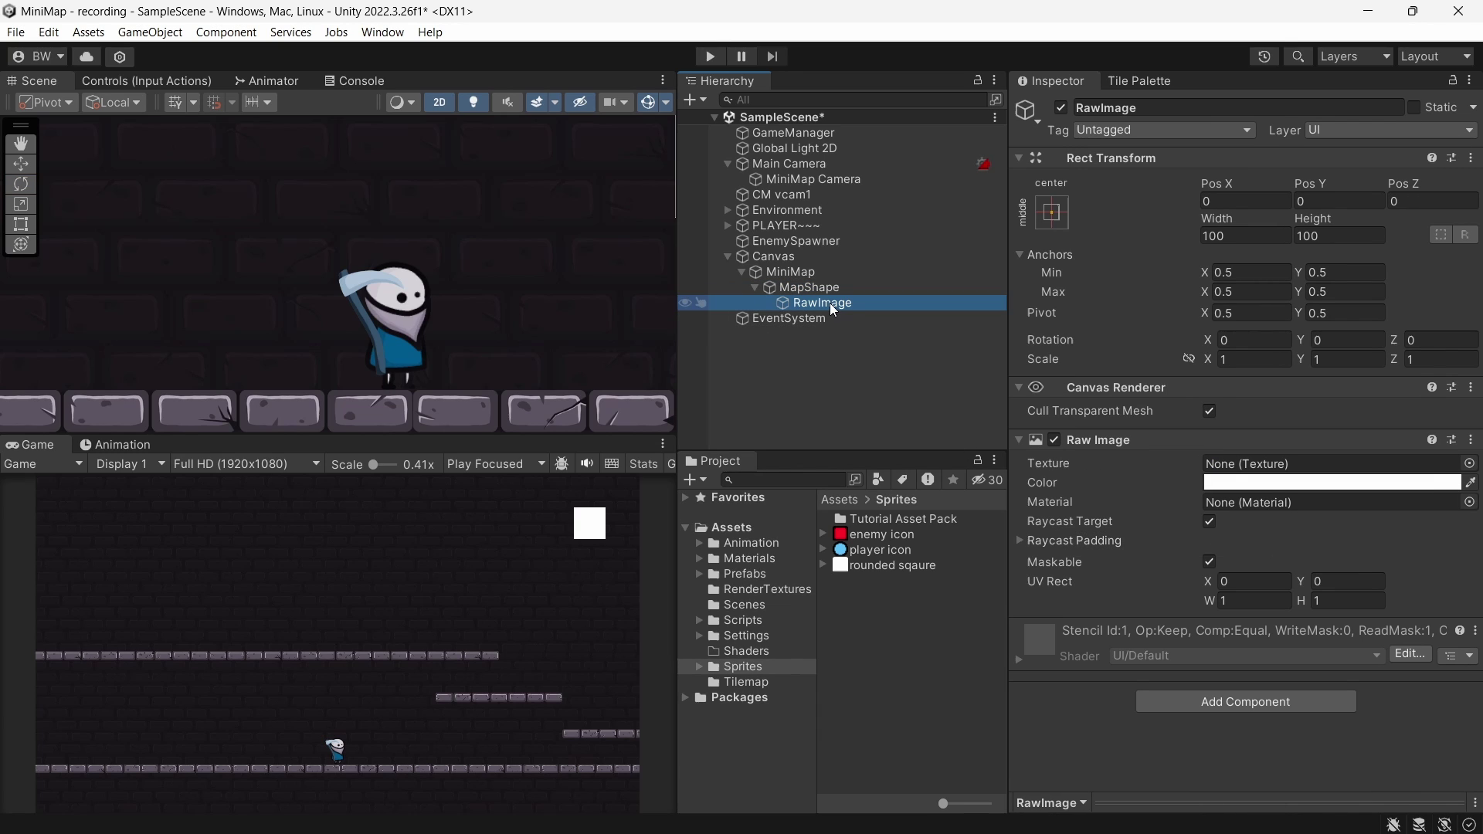
type("MinimapTex")
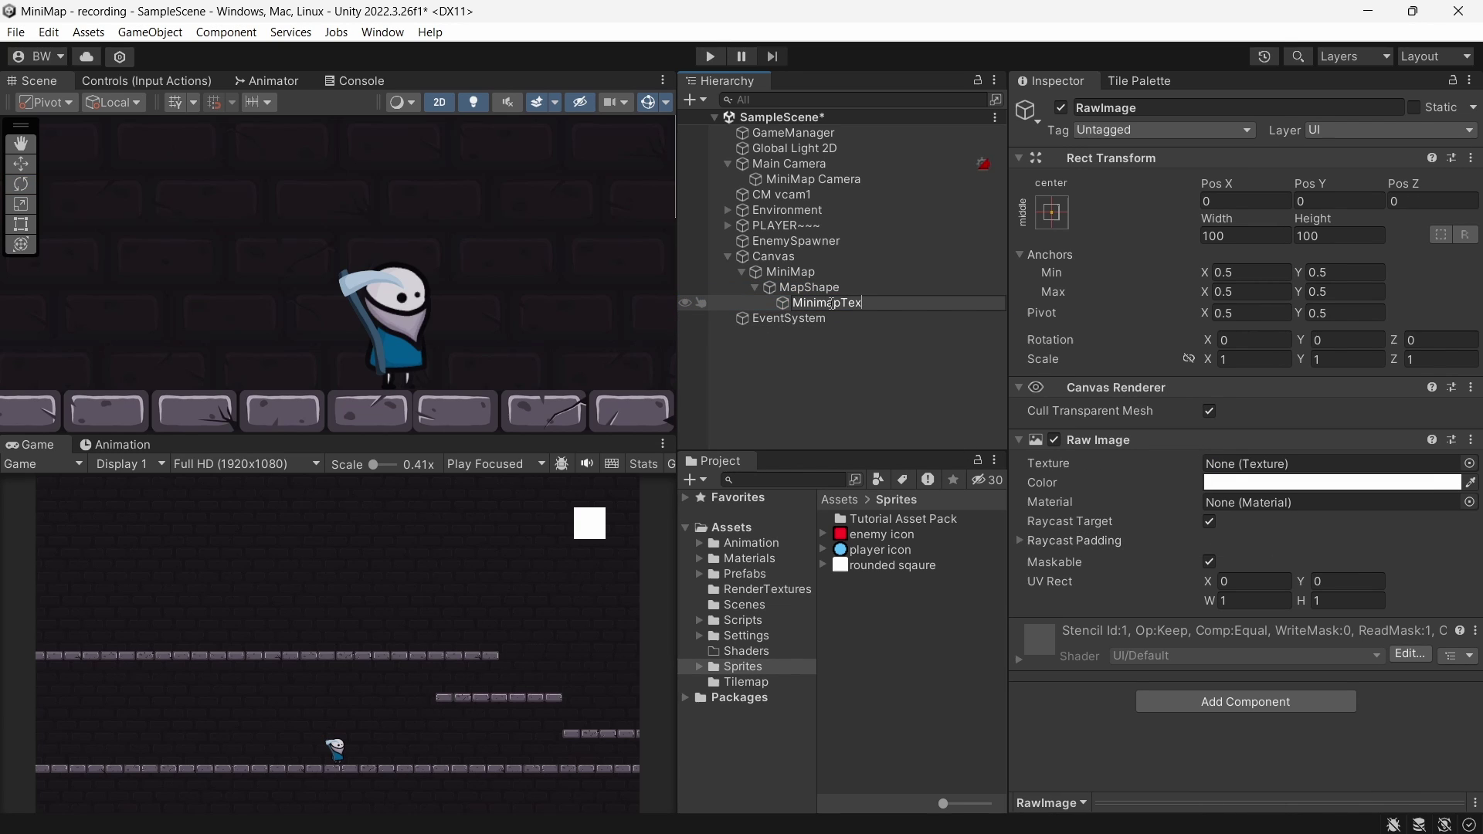
type("ture")
key("Return")
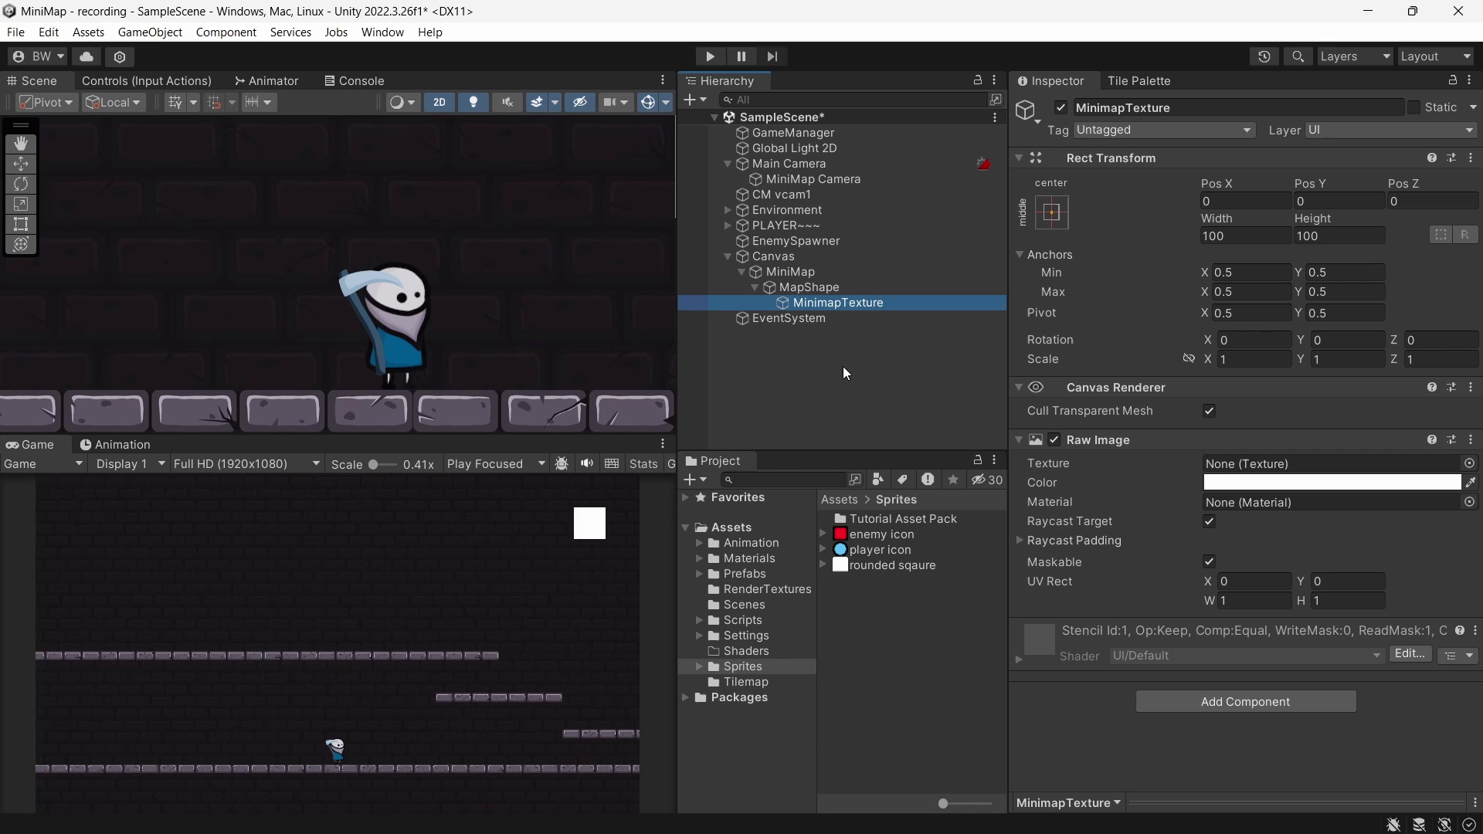
- Assign MiniMapRenderTexture to MinimapTexture and size it 256 × 256
left_click(767, 589)
left_click_drag(895, 519, 1229, 469)
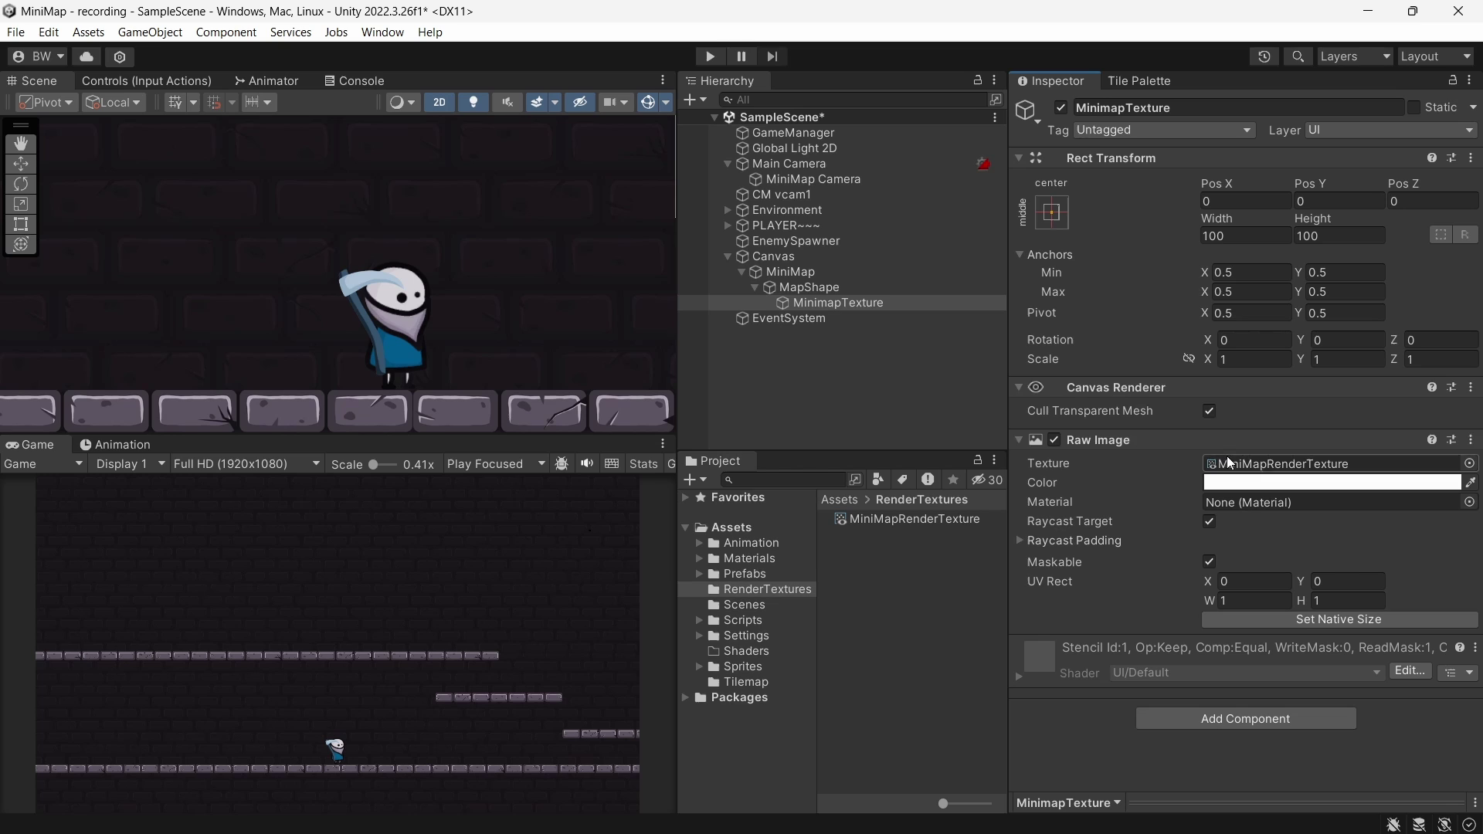
left_click(1230, 234)
type("256")
key("Tab")
type("256")
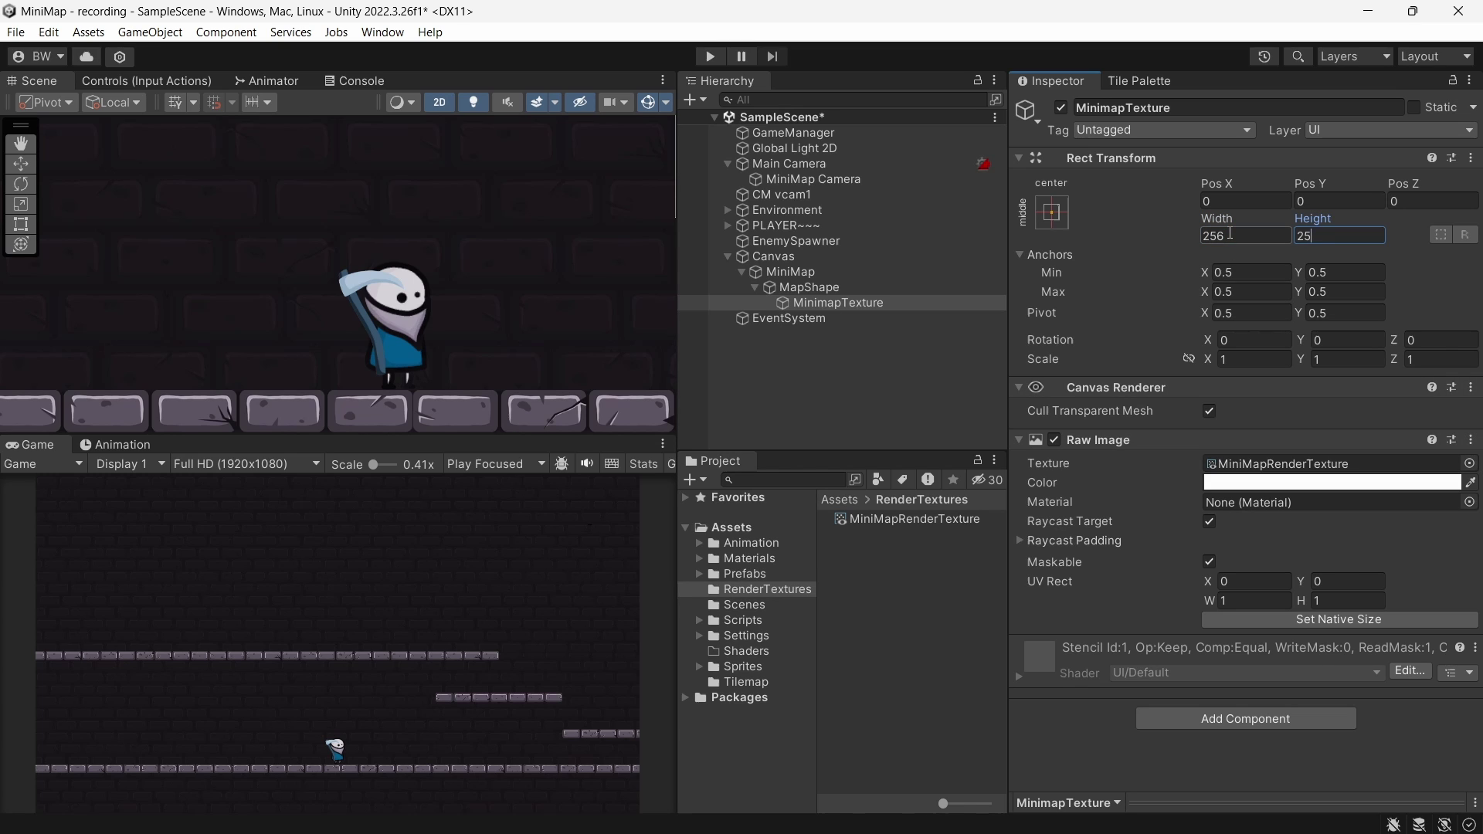
key("Return")
left_click_drag(679, 564, 890, 556)
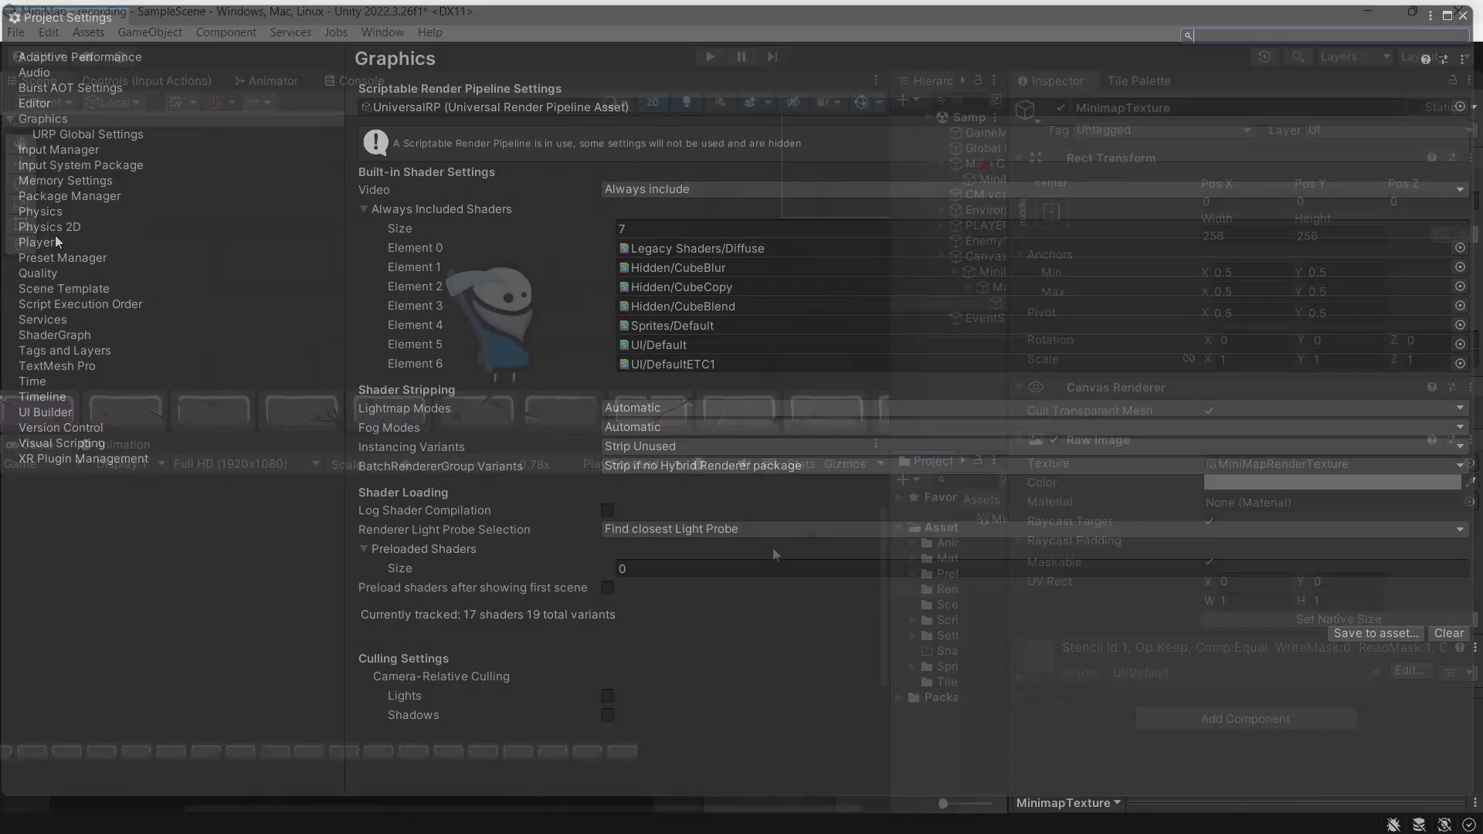
- Locate the UniversalRP asset and adjust the Global Light 2D intensity
left_click(414, 103)
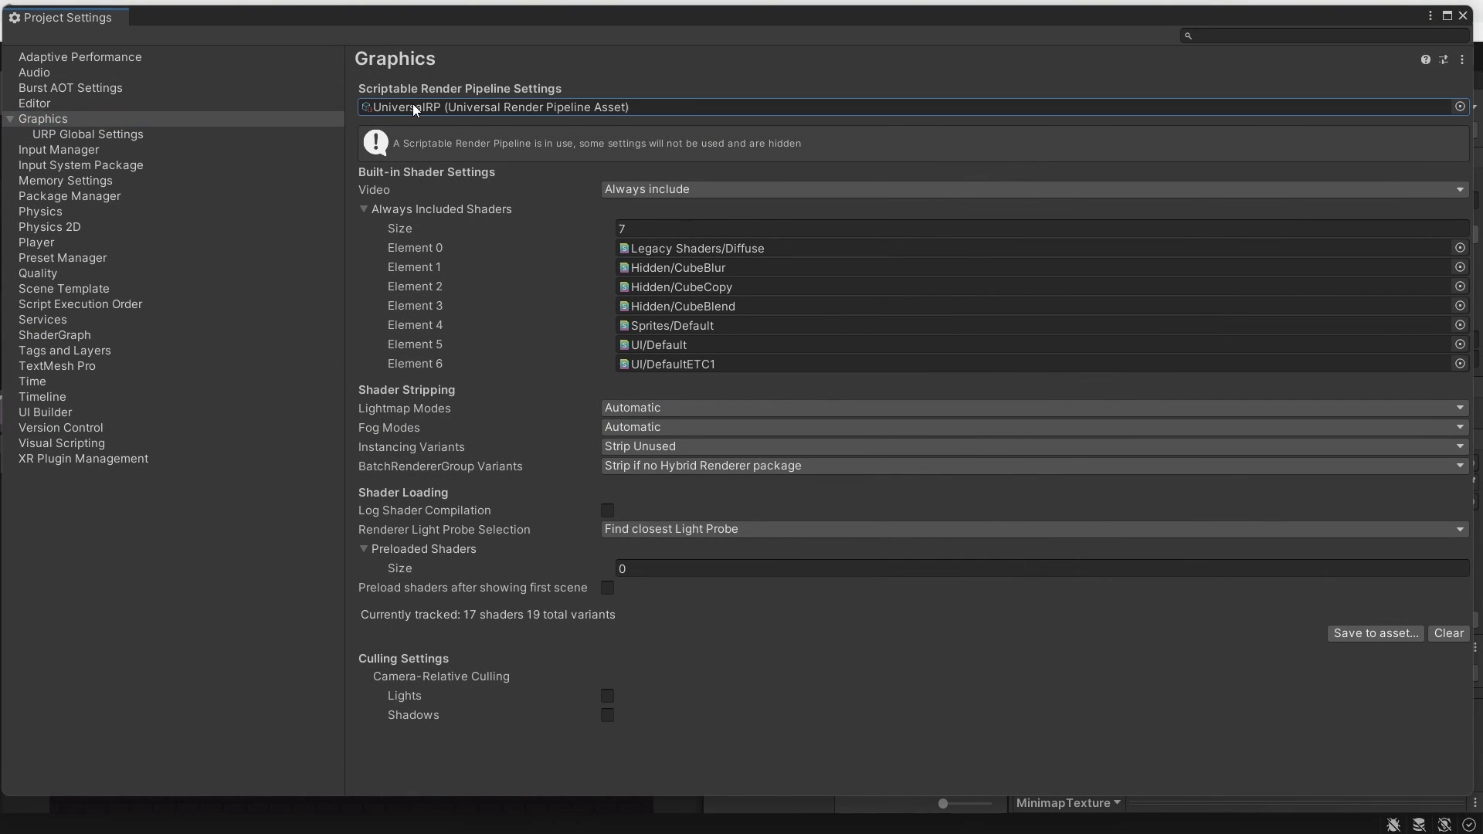
left_click(1462, 16)
left_click(900, 564)
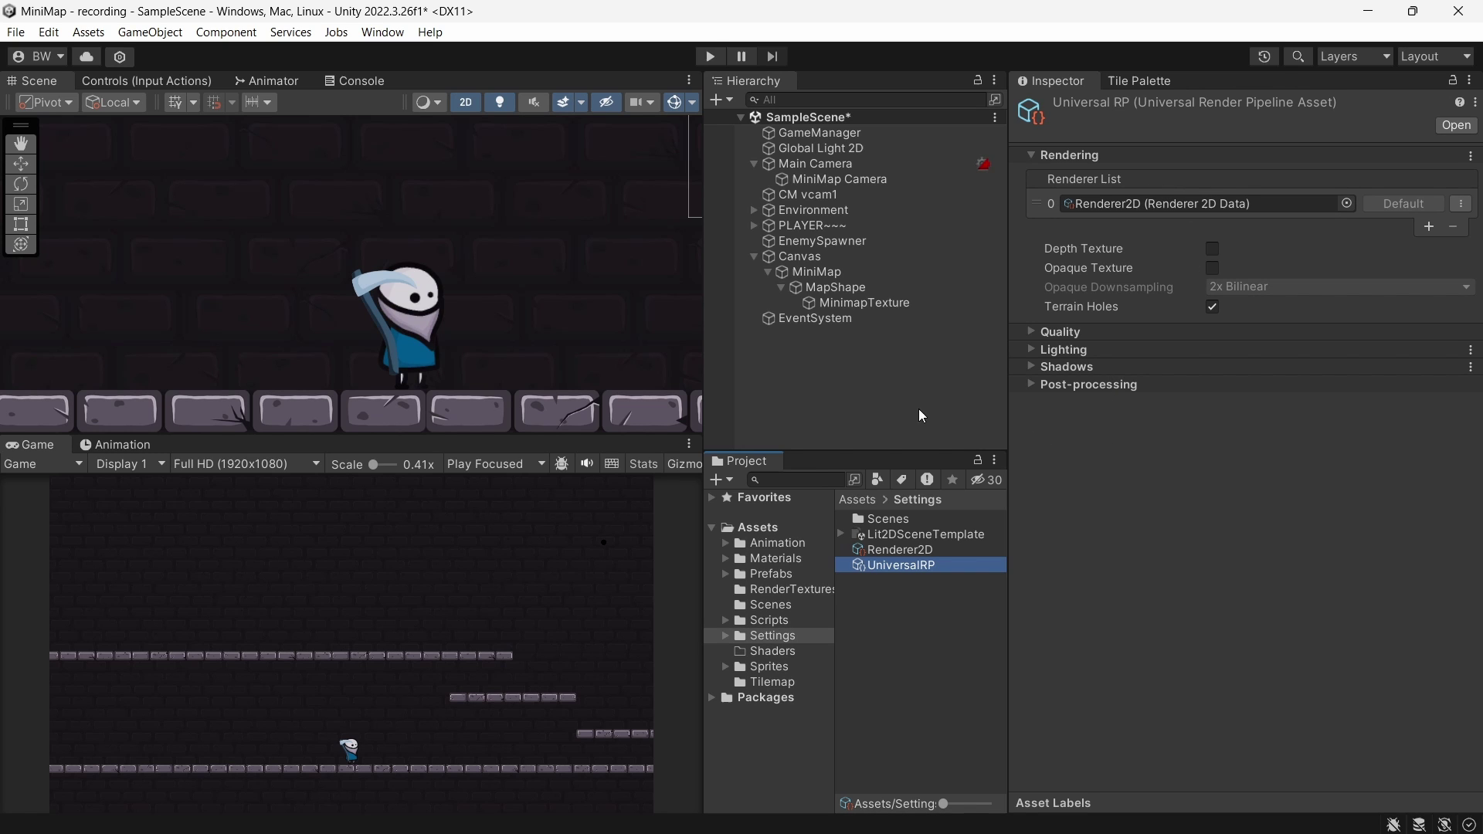
left_click(821, 148)
left_click_drag(1132, 319, 1229, 312)
type("2.6")
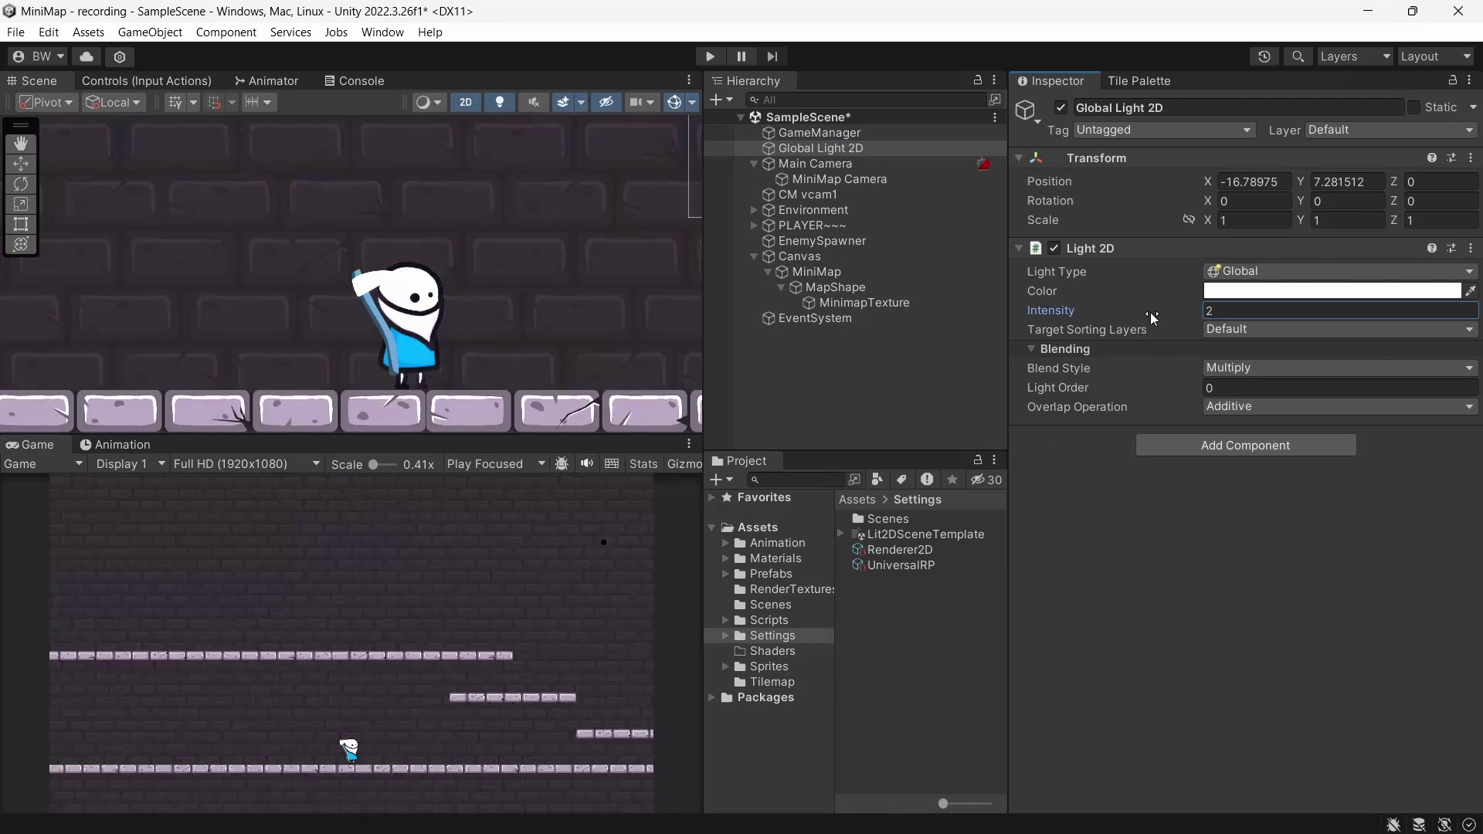
type("1")
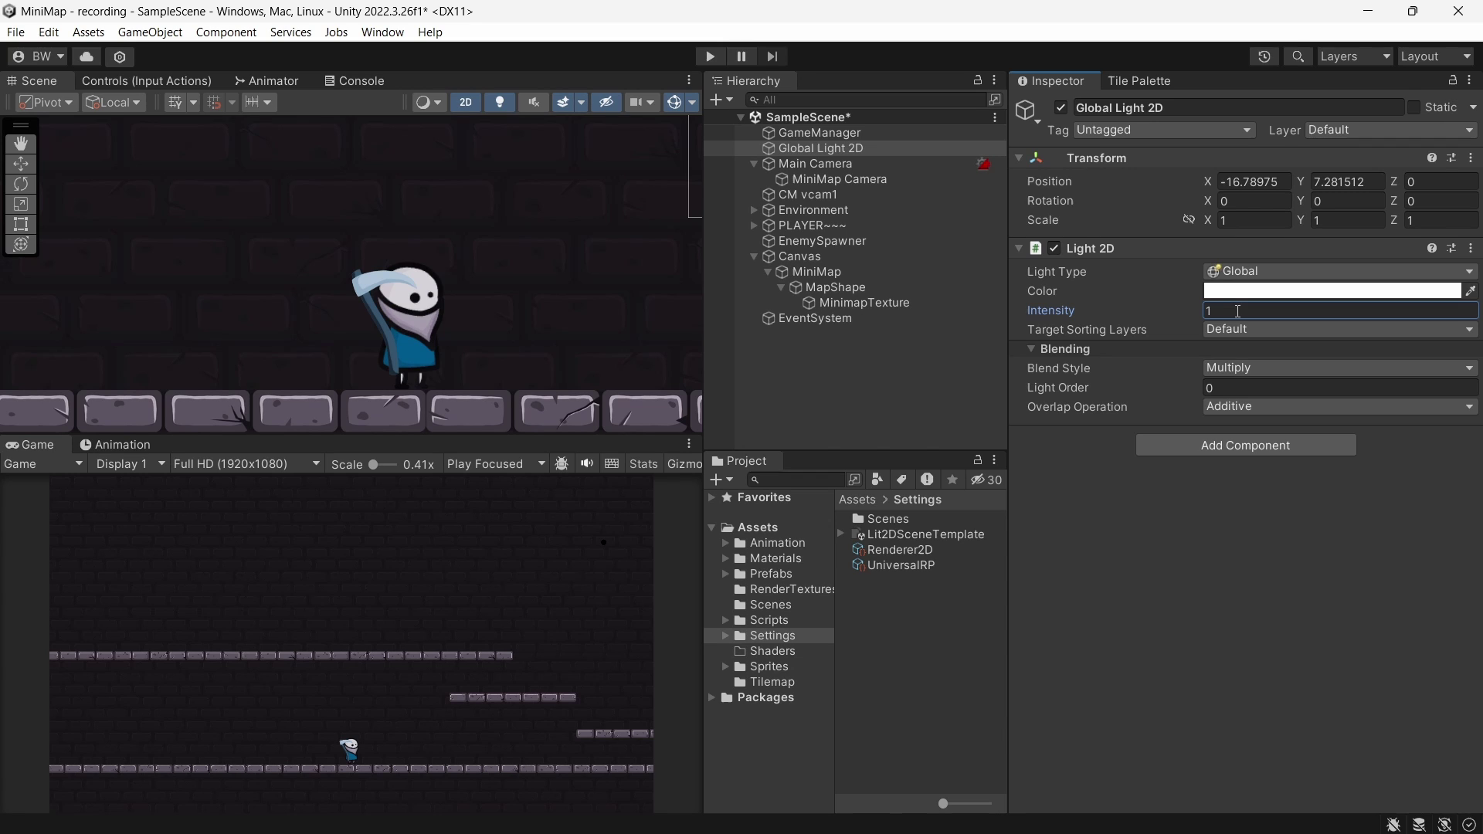
- Give the player's MinimapIcon the Sprite-Unlit-Default material
left_click(753, 225)
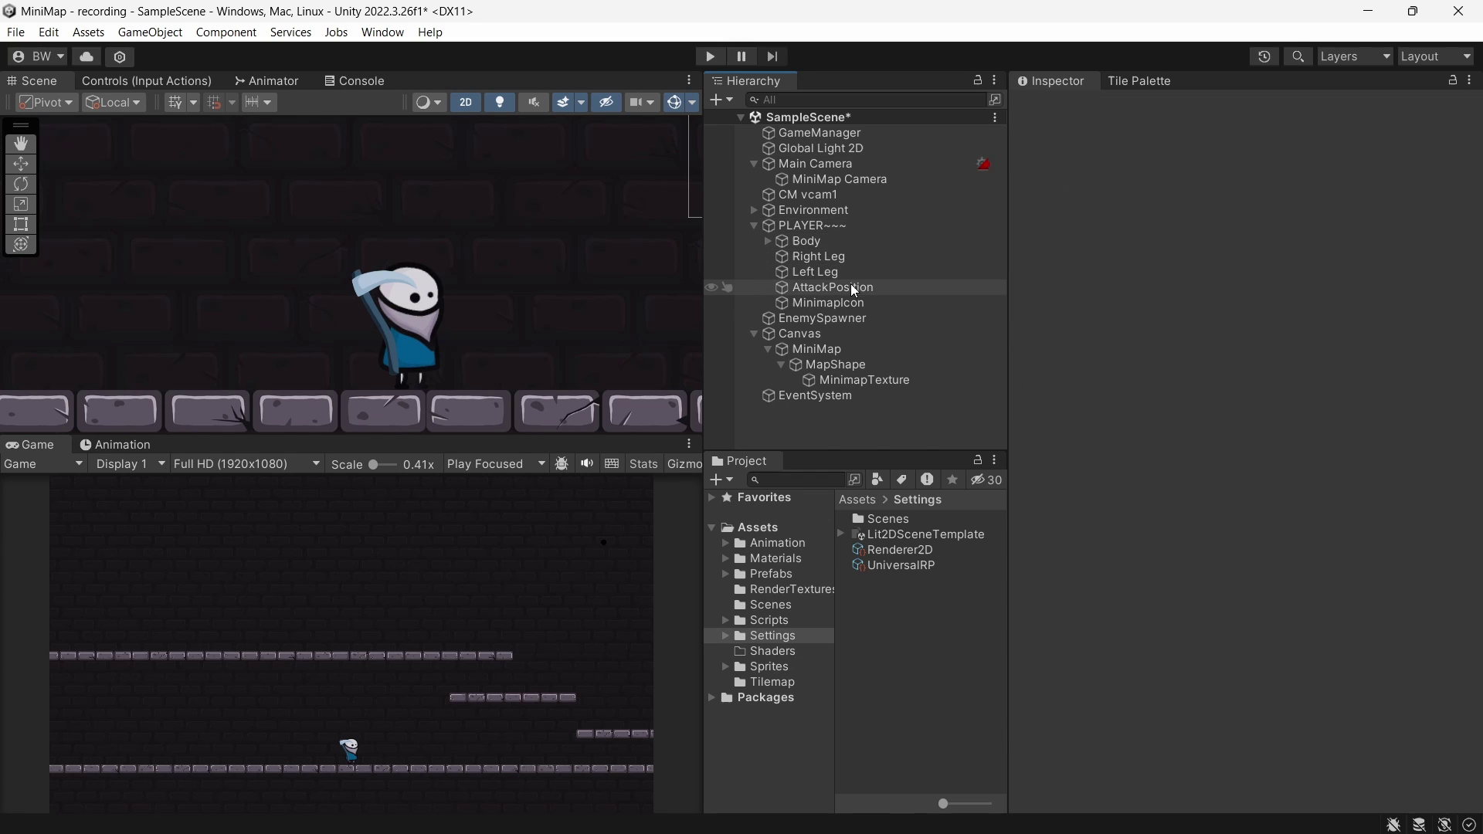
left_click(851, 305)
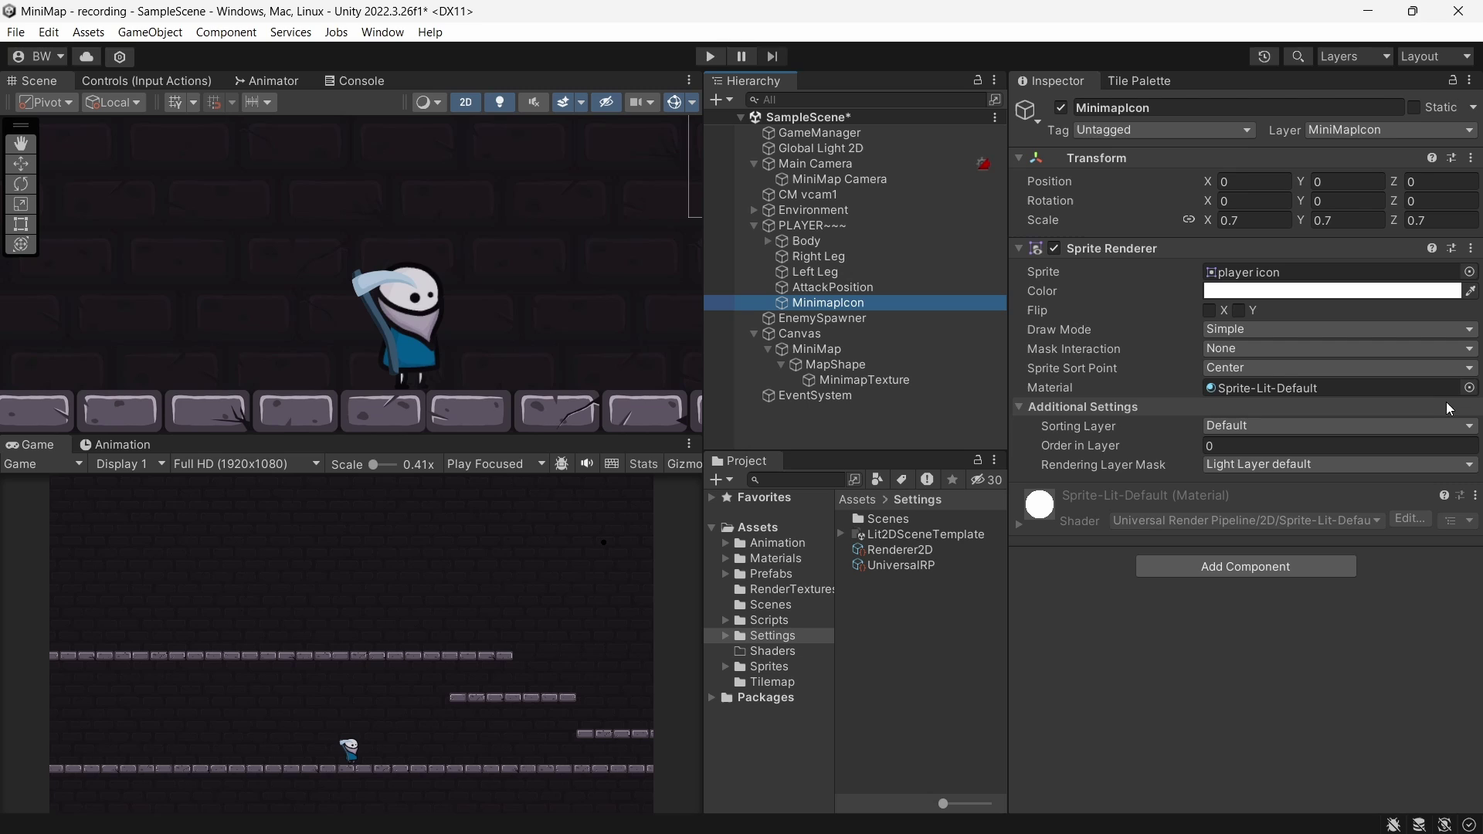
left_click(1471, 388)
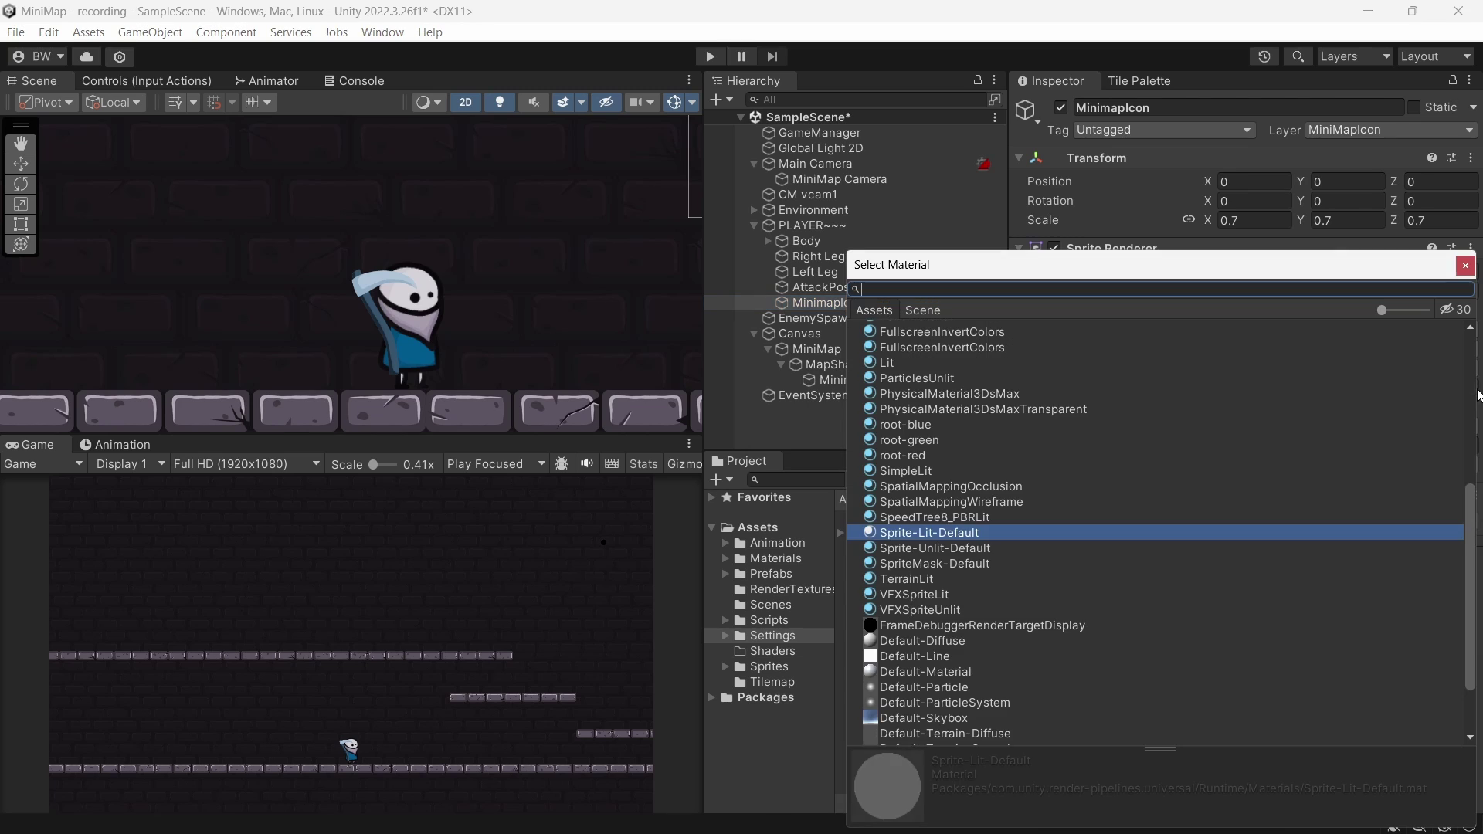
double_click(927, 547)
left_click(770, 573)
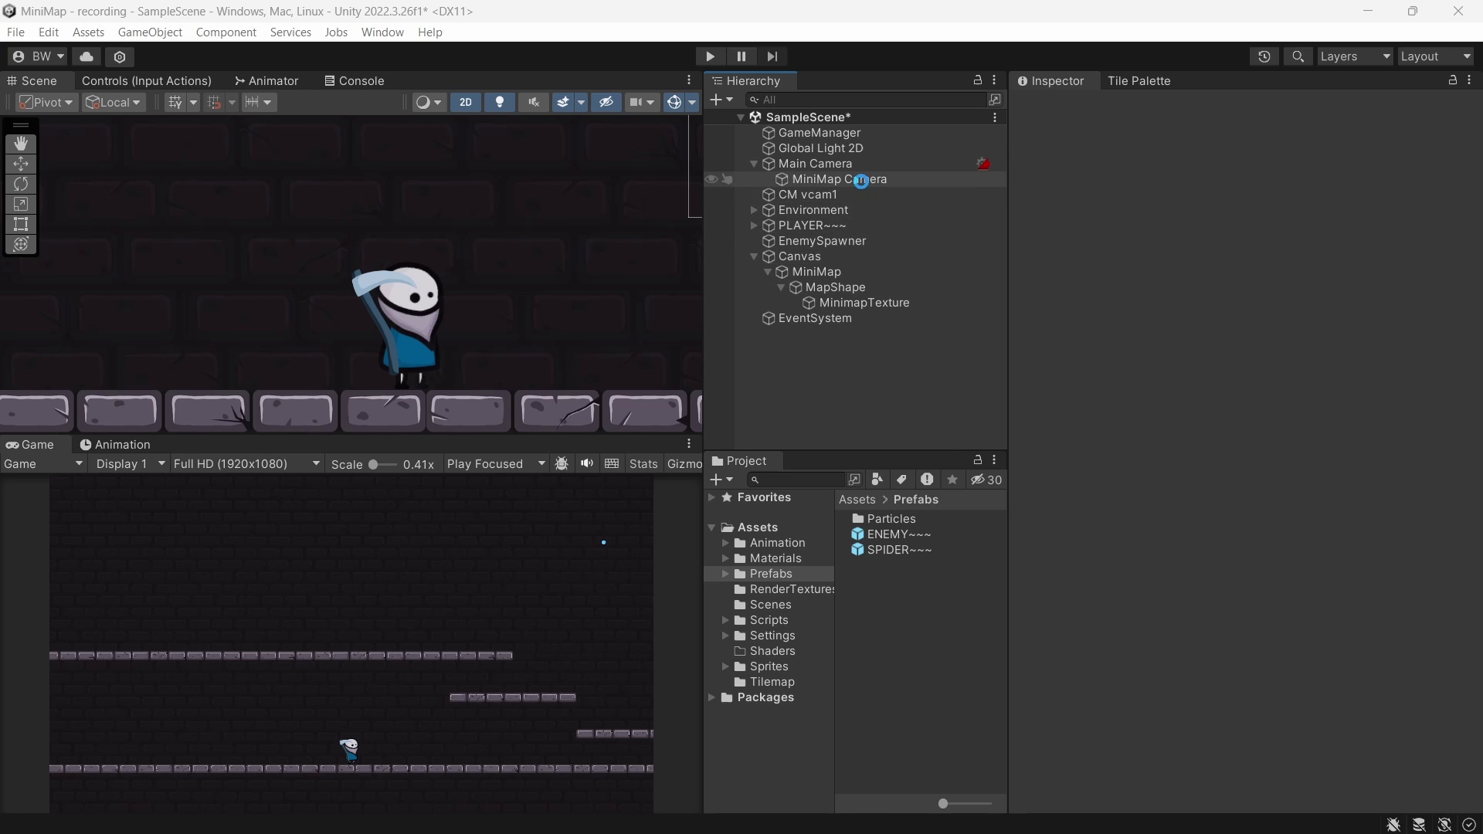
- Inspect the MiniMap Camera: orthographic size 25, culling only the MiniMapIcon layer
left_click(854, 179)
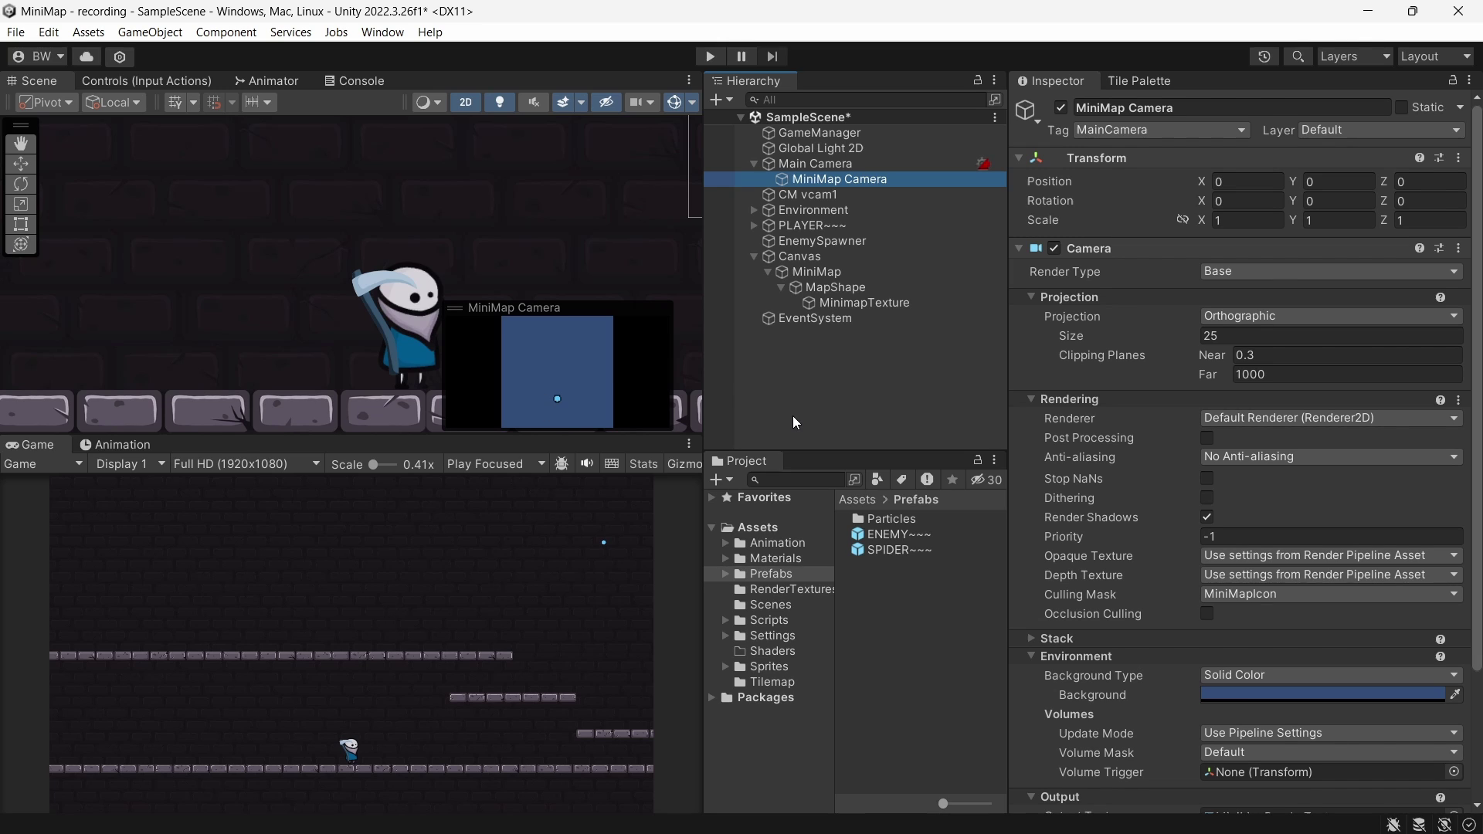
mouse_move(886, 532)
left_mouse_down()
mouse_move(604, 197)
mouse_move(952, 326)
left_mouse_up()
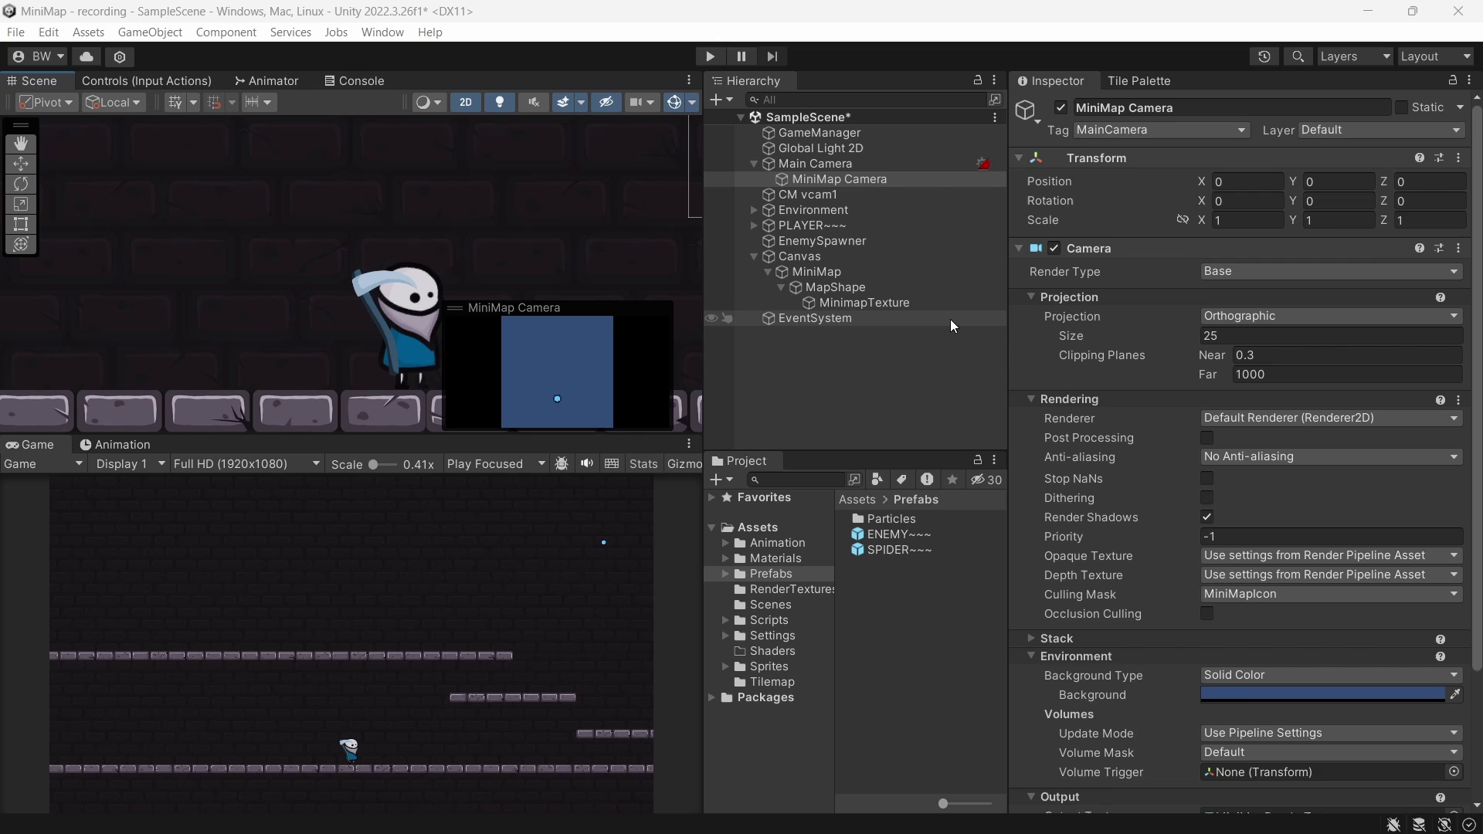
- Add a light grey UI image named Background under MapShape
right_click(847, 287)
mouse_move(973, 794)
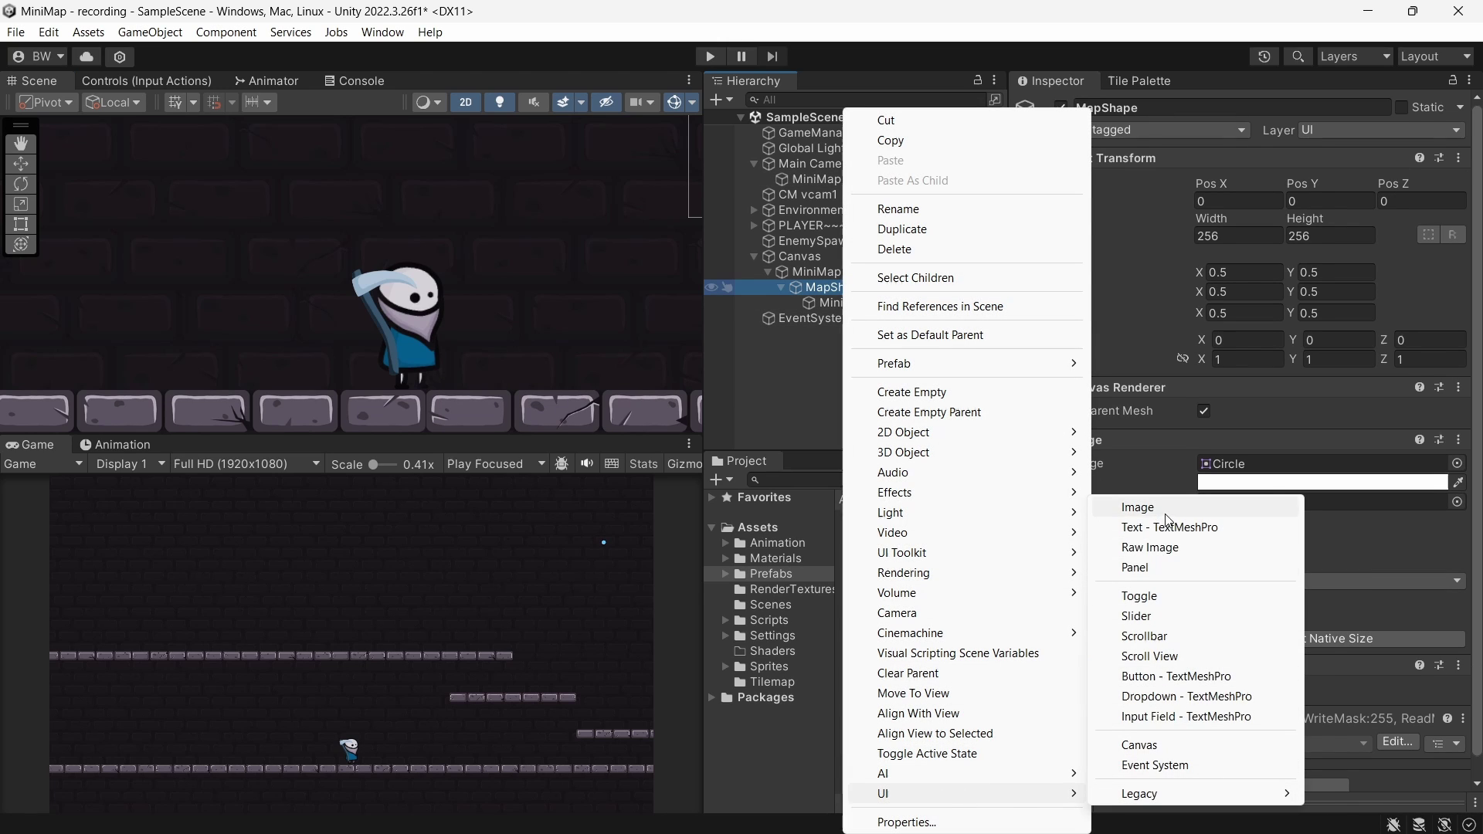
left_click(1166, 517)
type("Background")
key("Return")
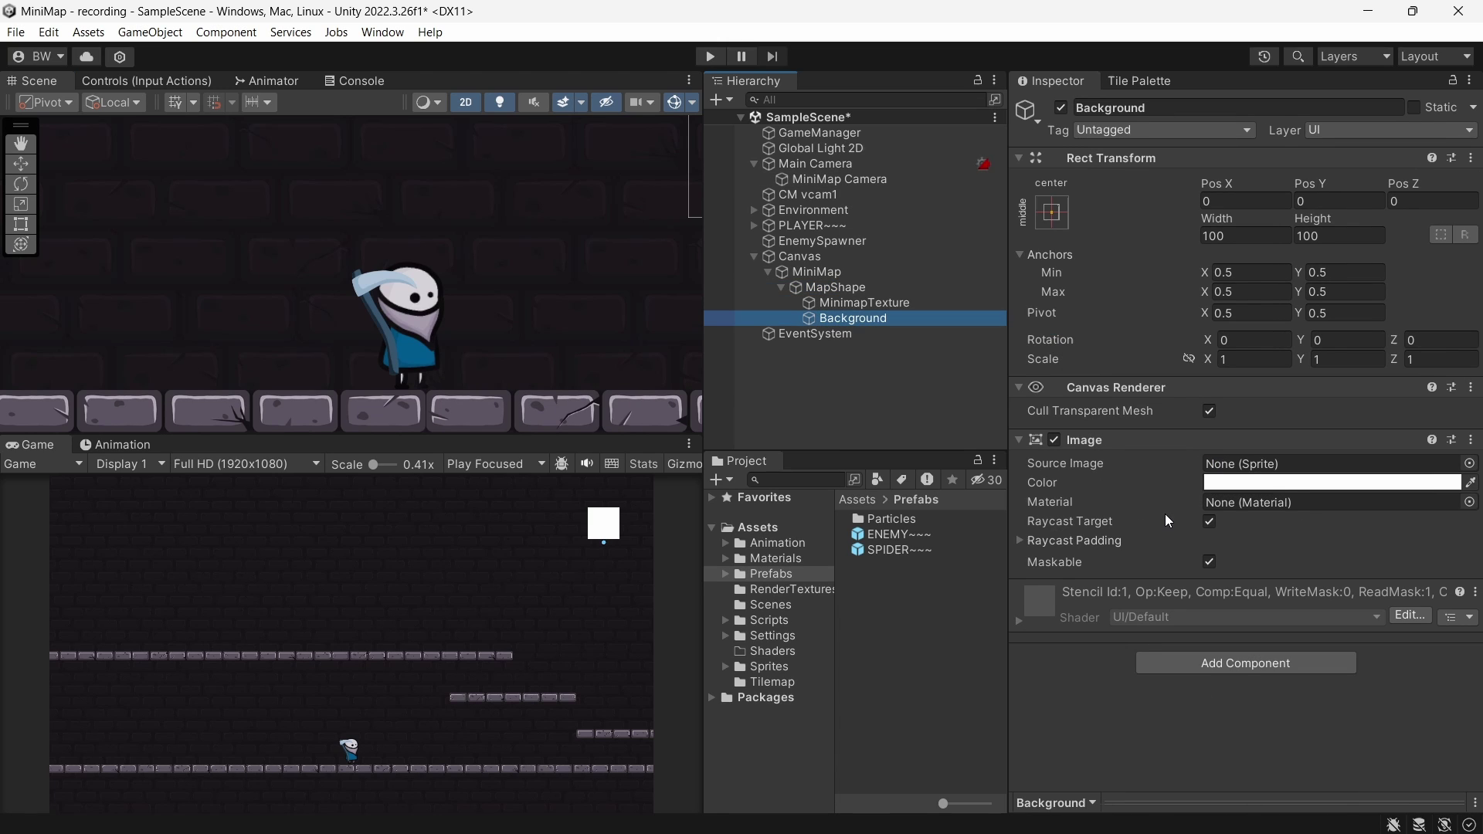
left_click(1333, 482)
left_click_drag(1293, 464, 1284, 497)
left_click(1331, 262)
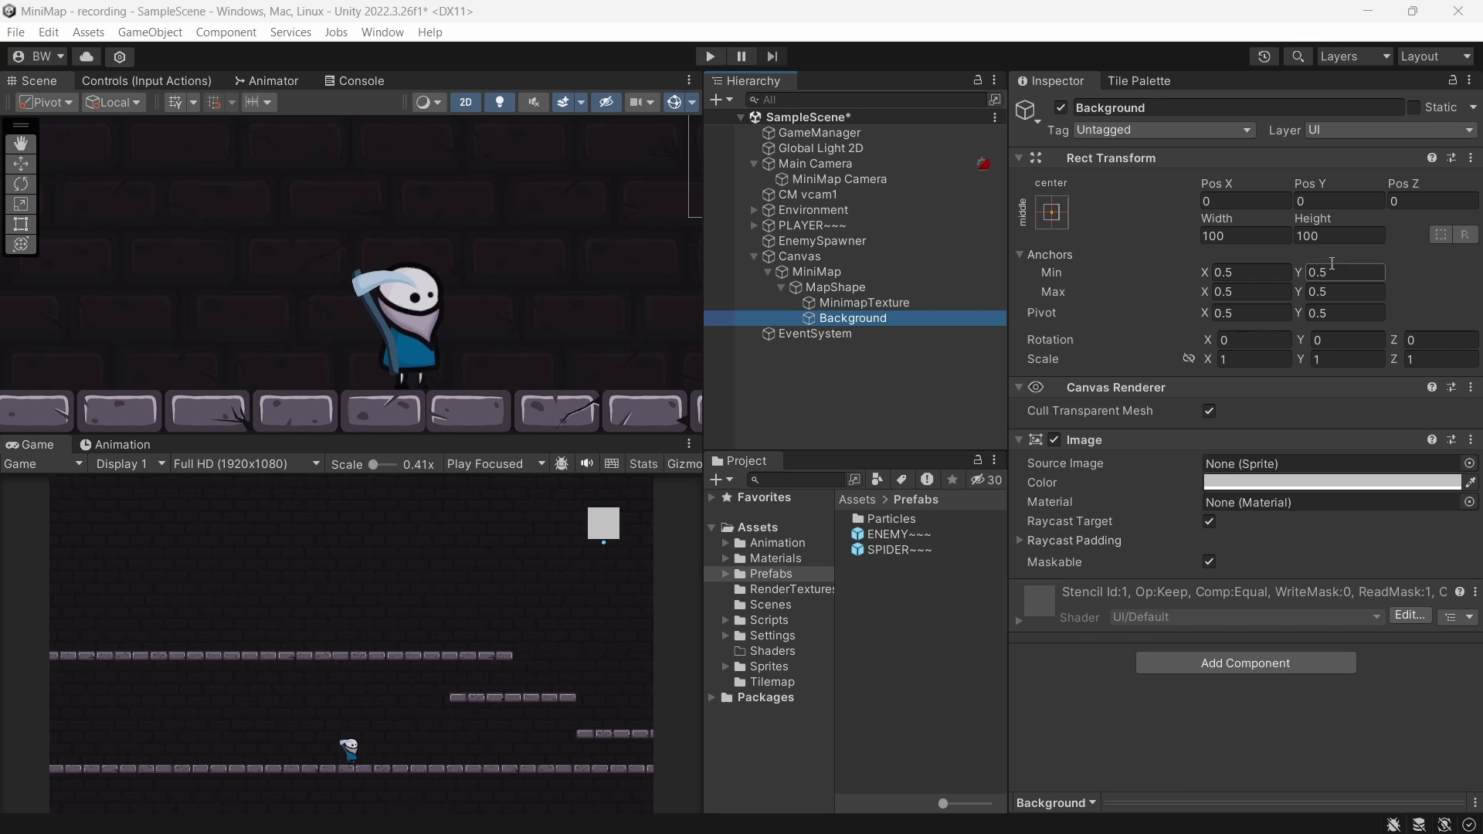
- Size Background to 256 by 256 and move it above MinimapTexture
left_click(1229, 235)
type("256")
key("Tab")
type("25")
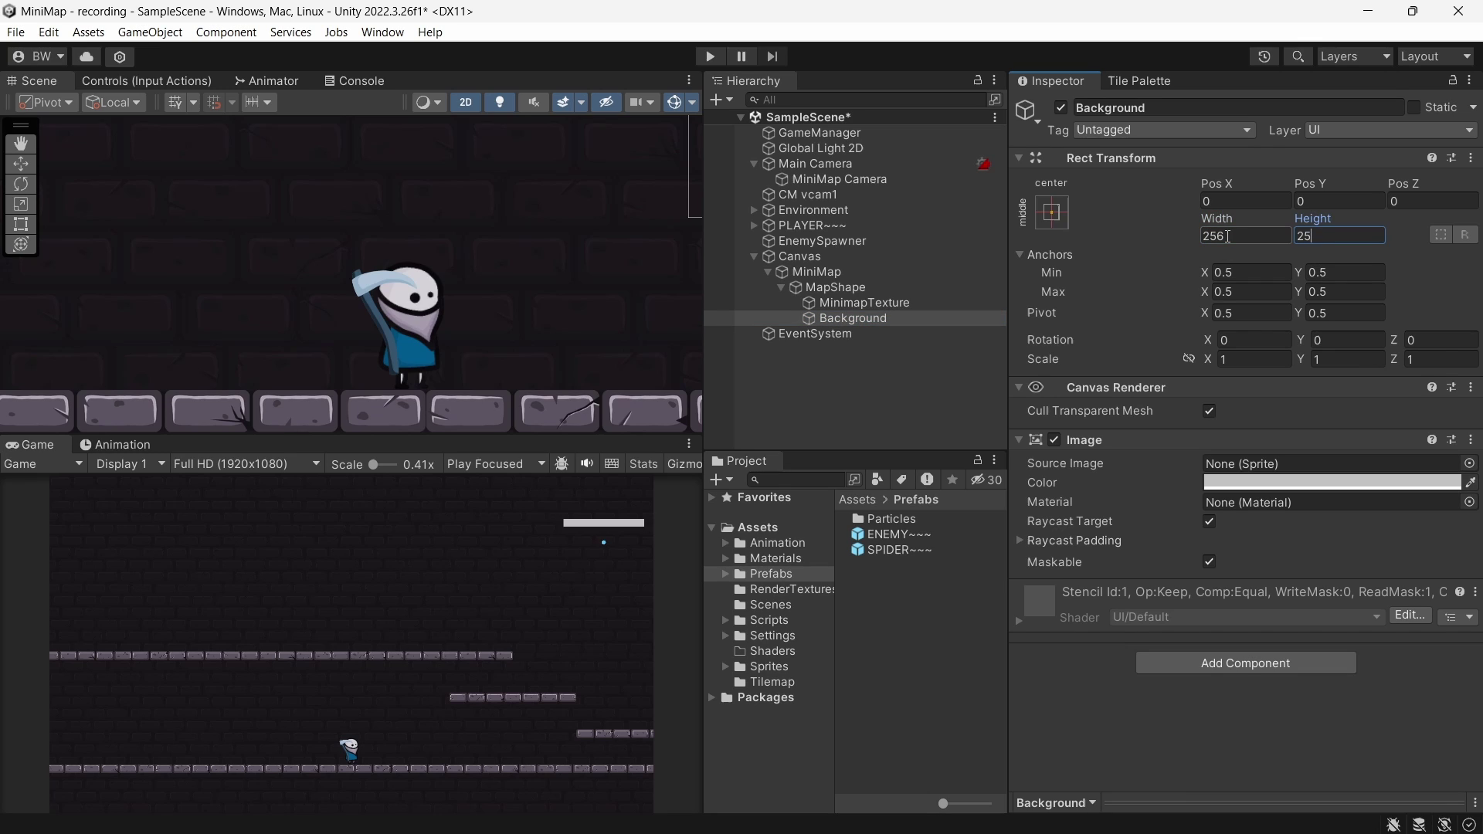
type("6")
key("Return")
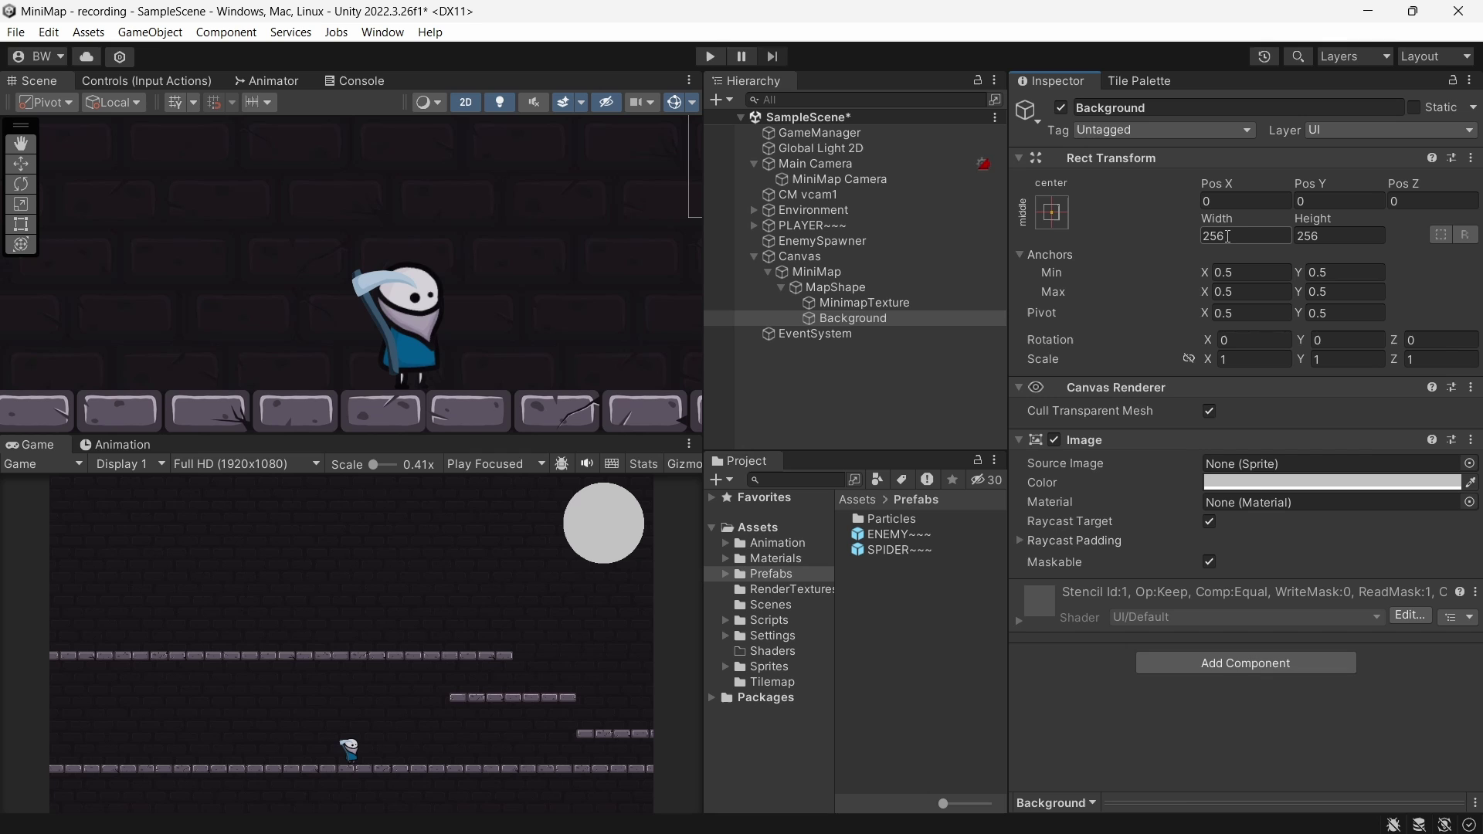
left_click_drag(854, 316, 853, 300)
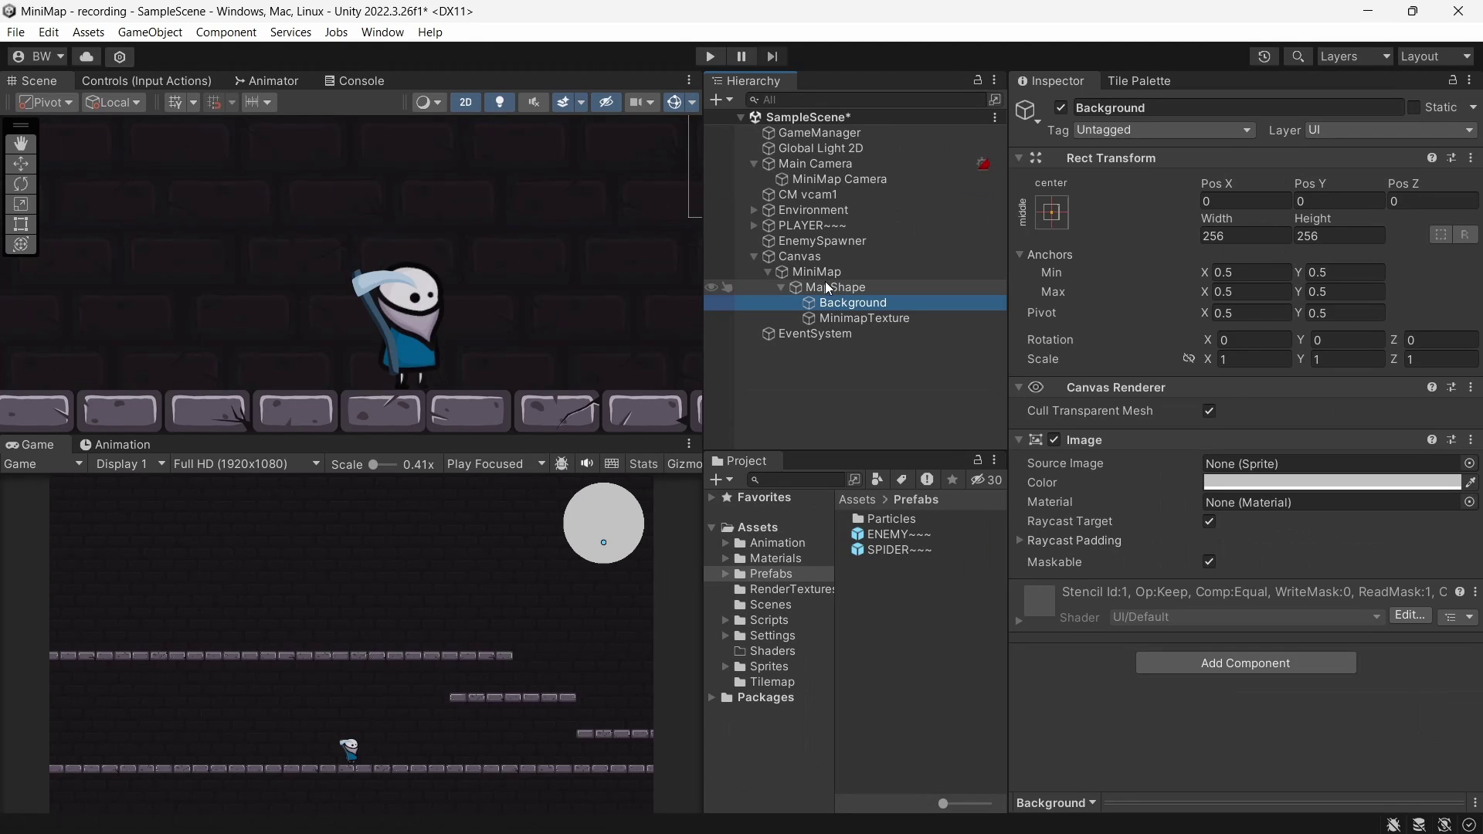
left_click(819, 274)
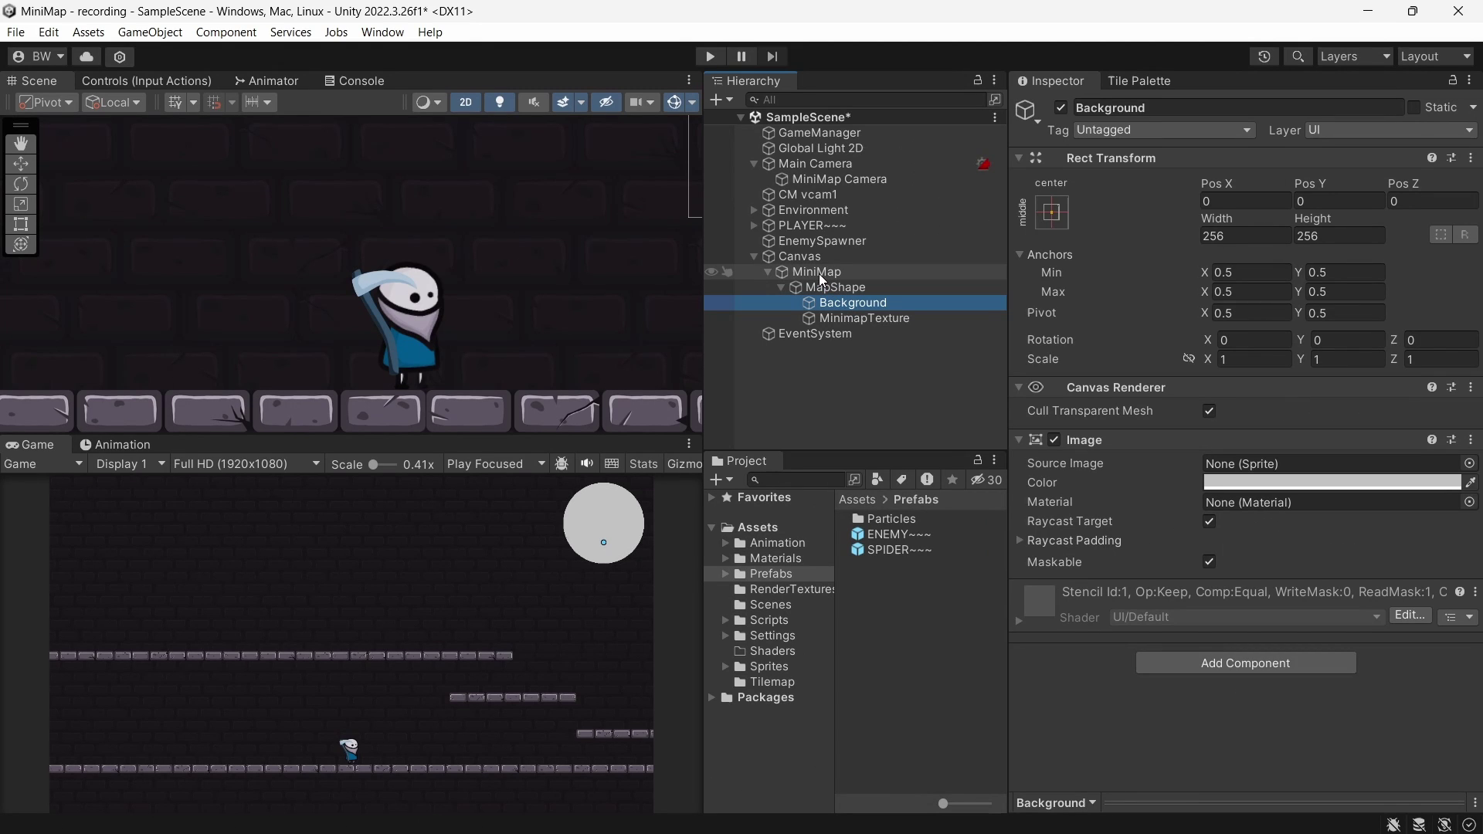
- Add a 256-wide UI image named Border under MiniMap using the Circle sprite
right_click(819, 273)
mouse_move(859, 793)
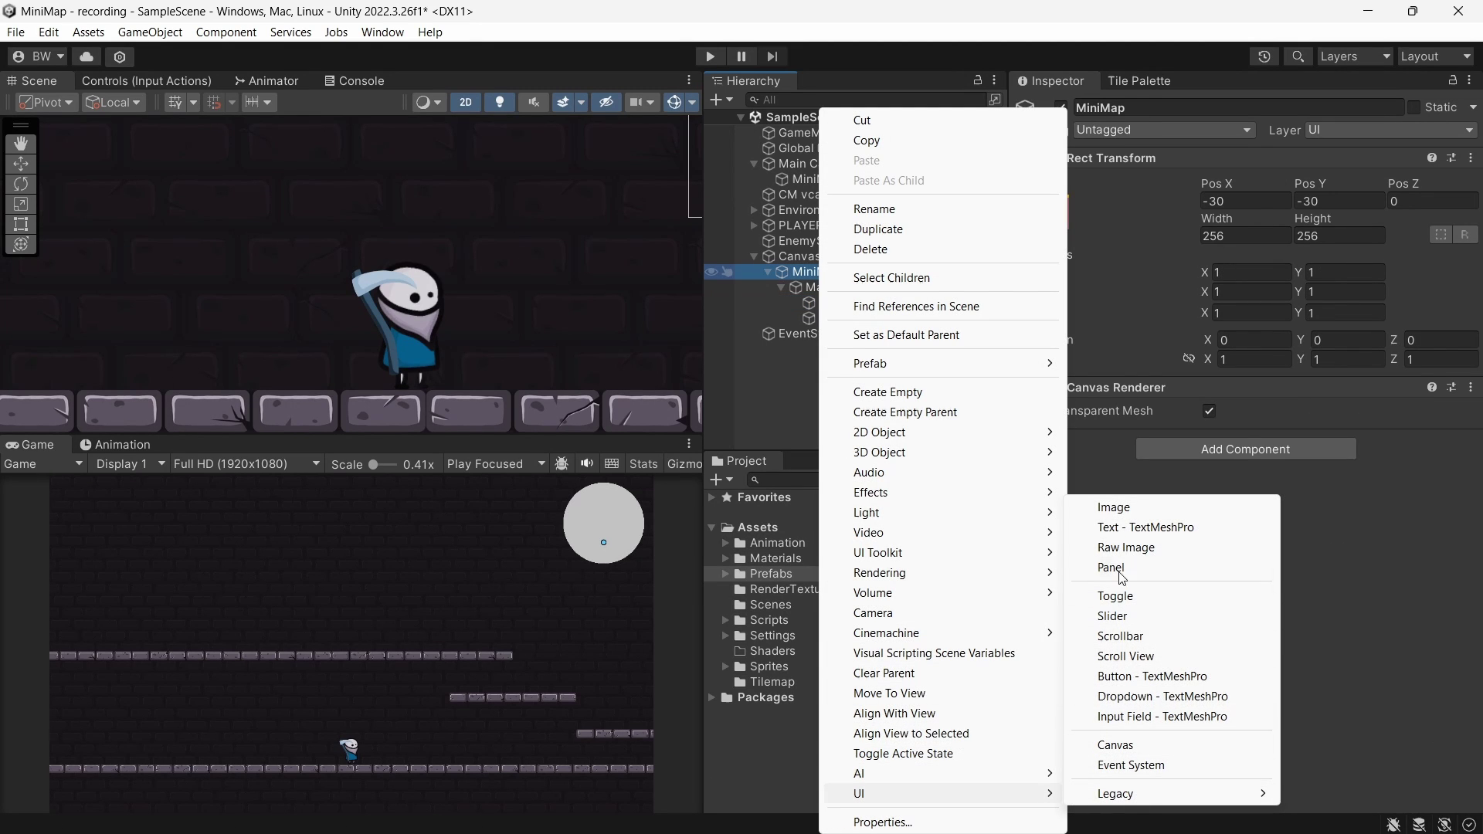
left_click(1119, 505)
type("Border")
key("Return")
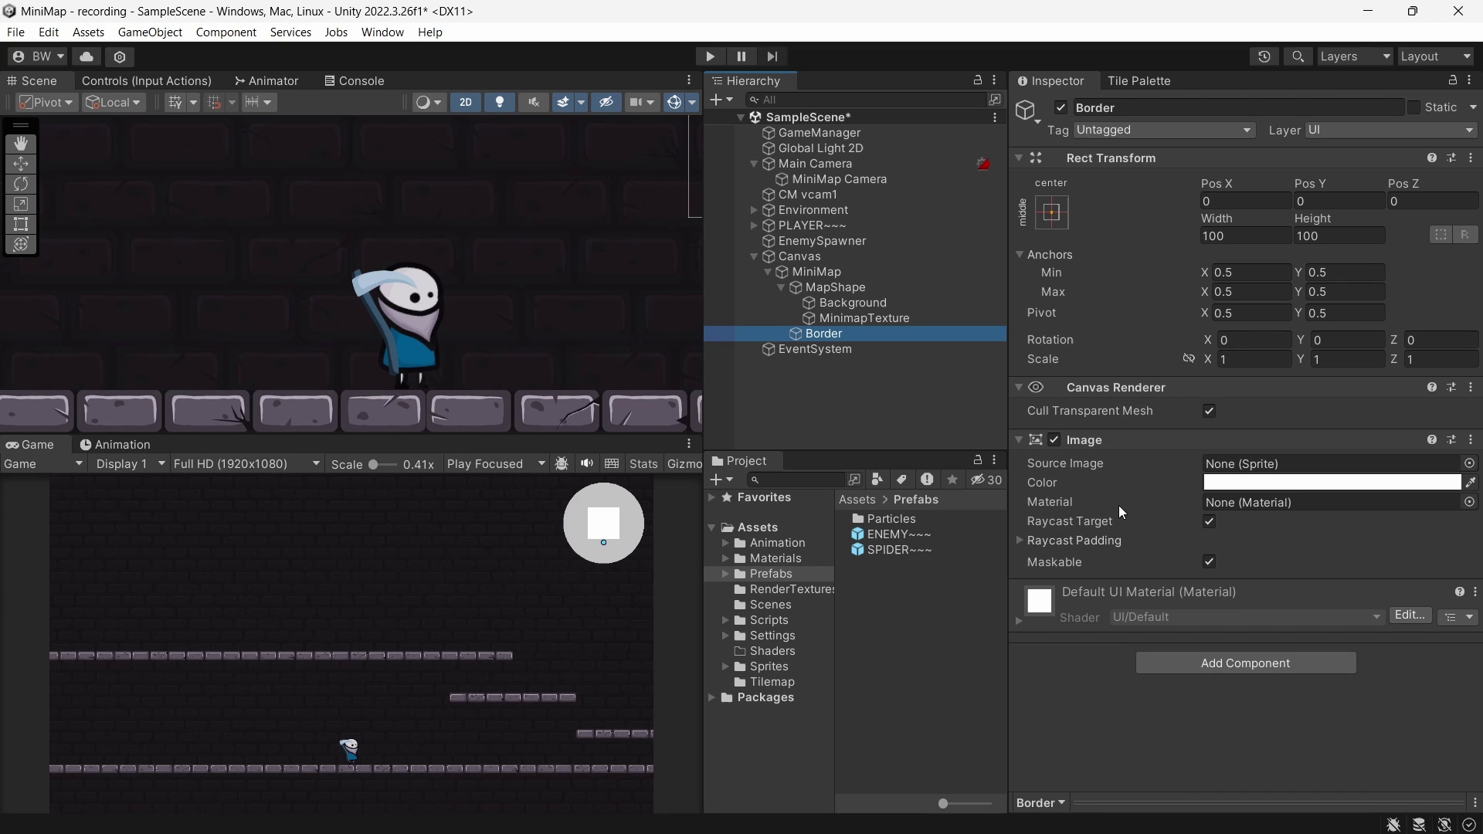
left_click(1470, 464)
type("circle")
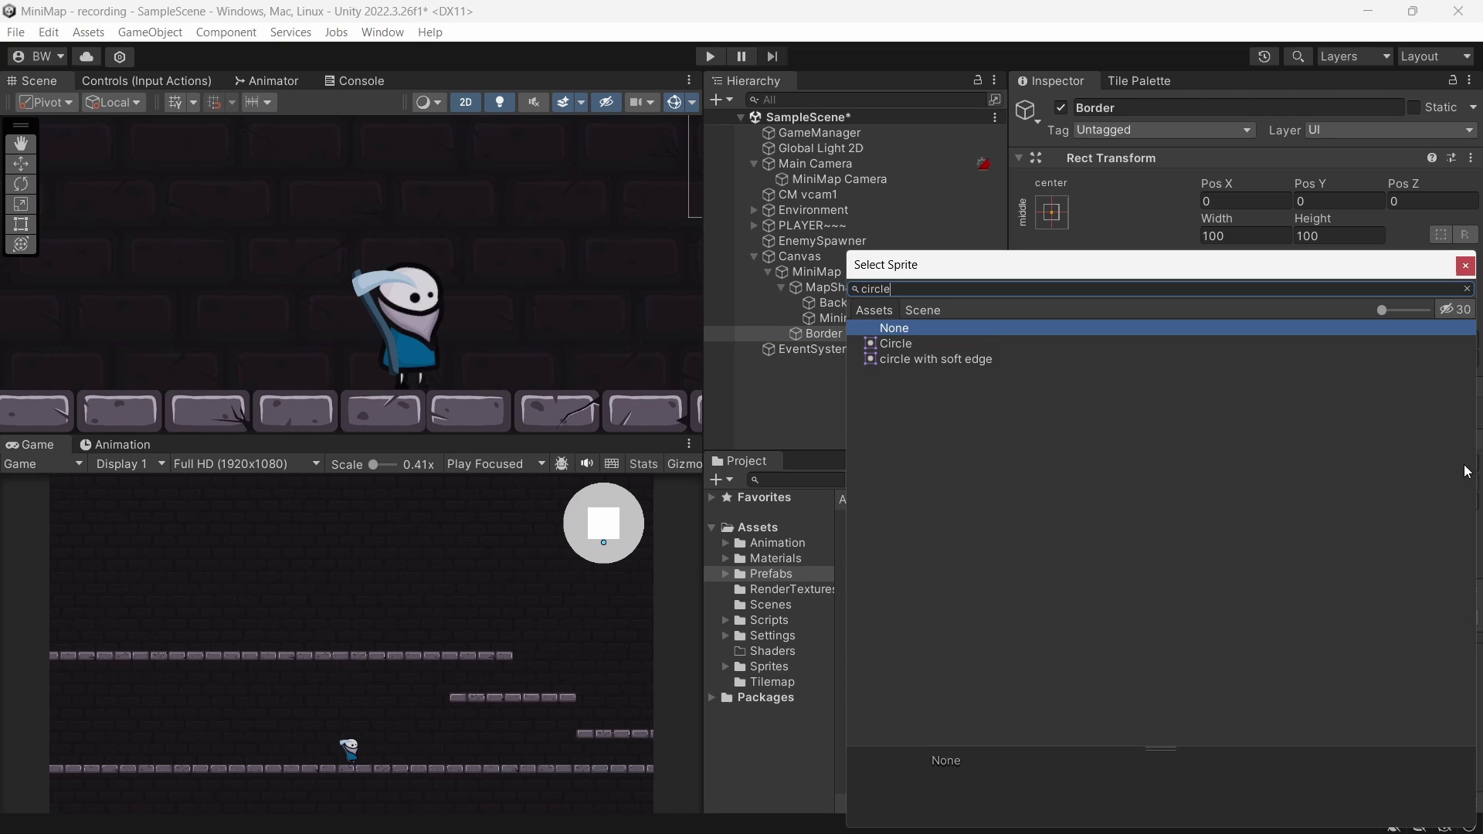
double_click(910, 344)
left_click(1253, 233)
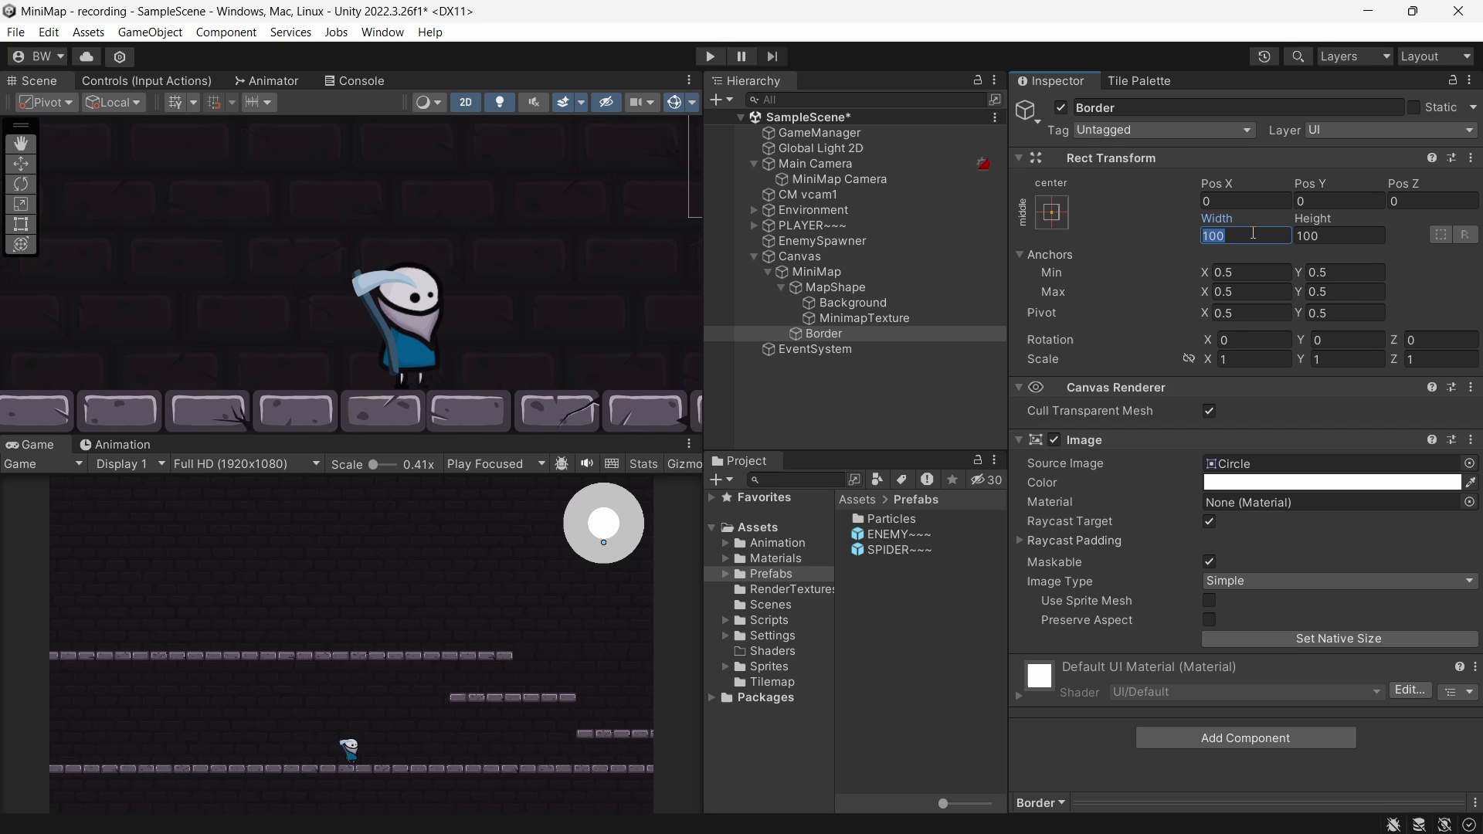
type("256")
key("Tab")
type("256")
key("Return")
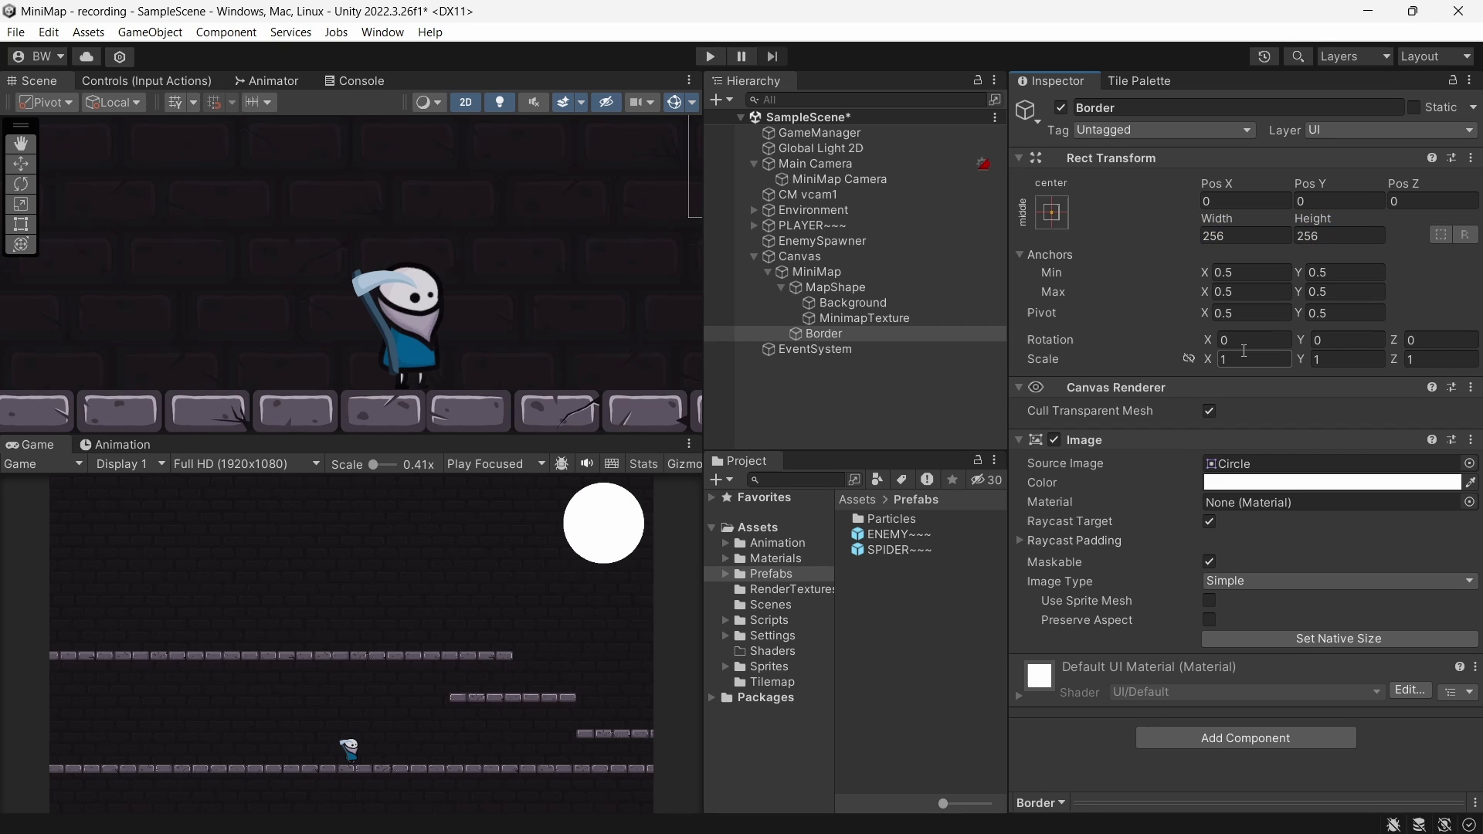
- Scale Border uniformly to 1.1, colour it dark grey, and move it above MapShape
left_click(1189, 359)
left_click(1226, 360)
type("1.1")
key("Return")
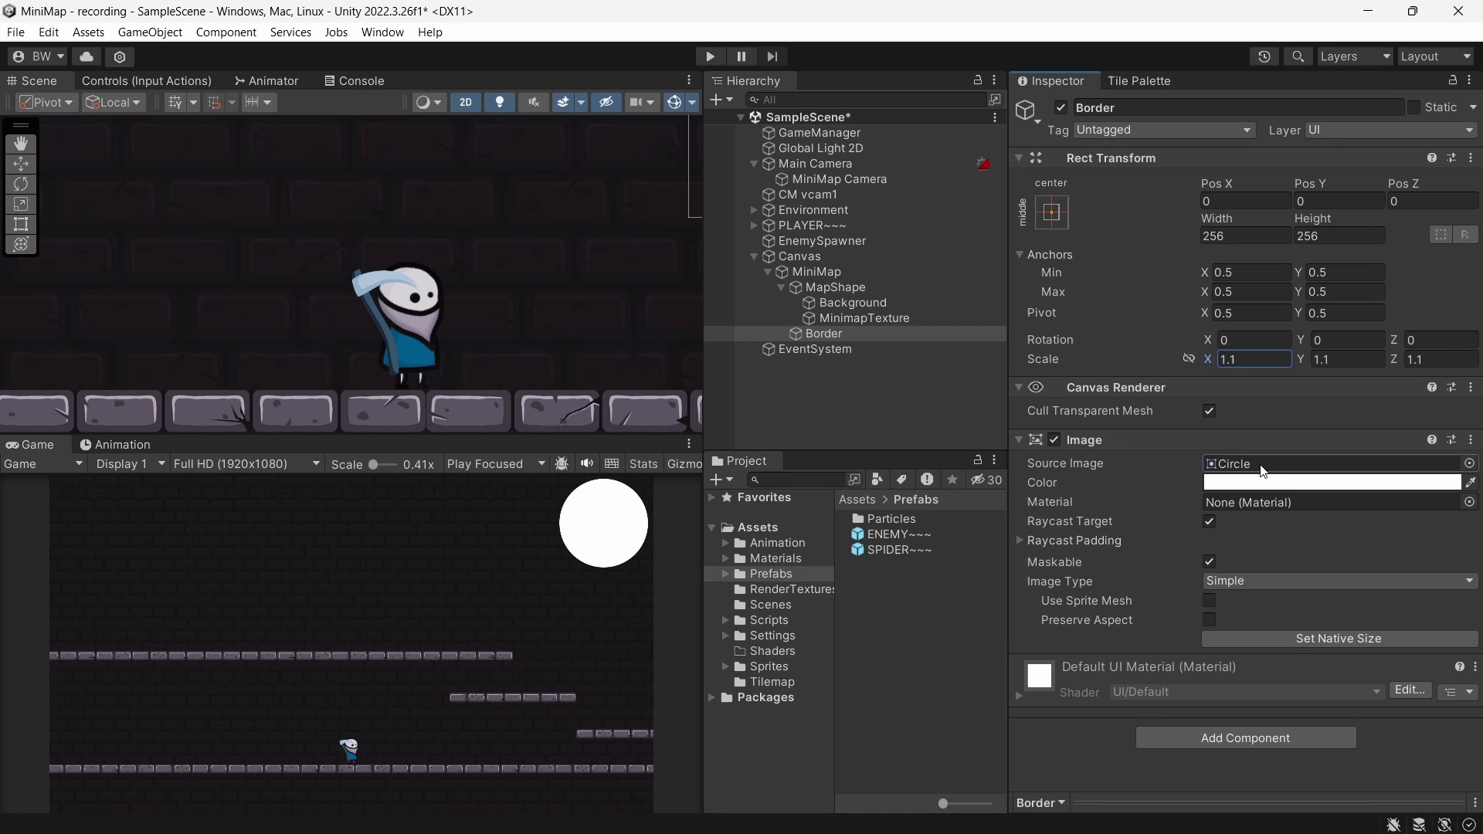
left_click(1333, 483)
mouse_move(1321, 503)
left_mouse_down()
mouse_move(1287, 507)
mouse_move(1269, 562)
left_mouse_up()
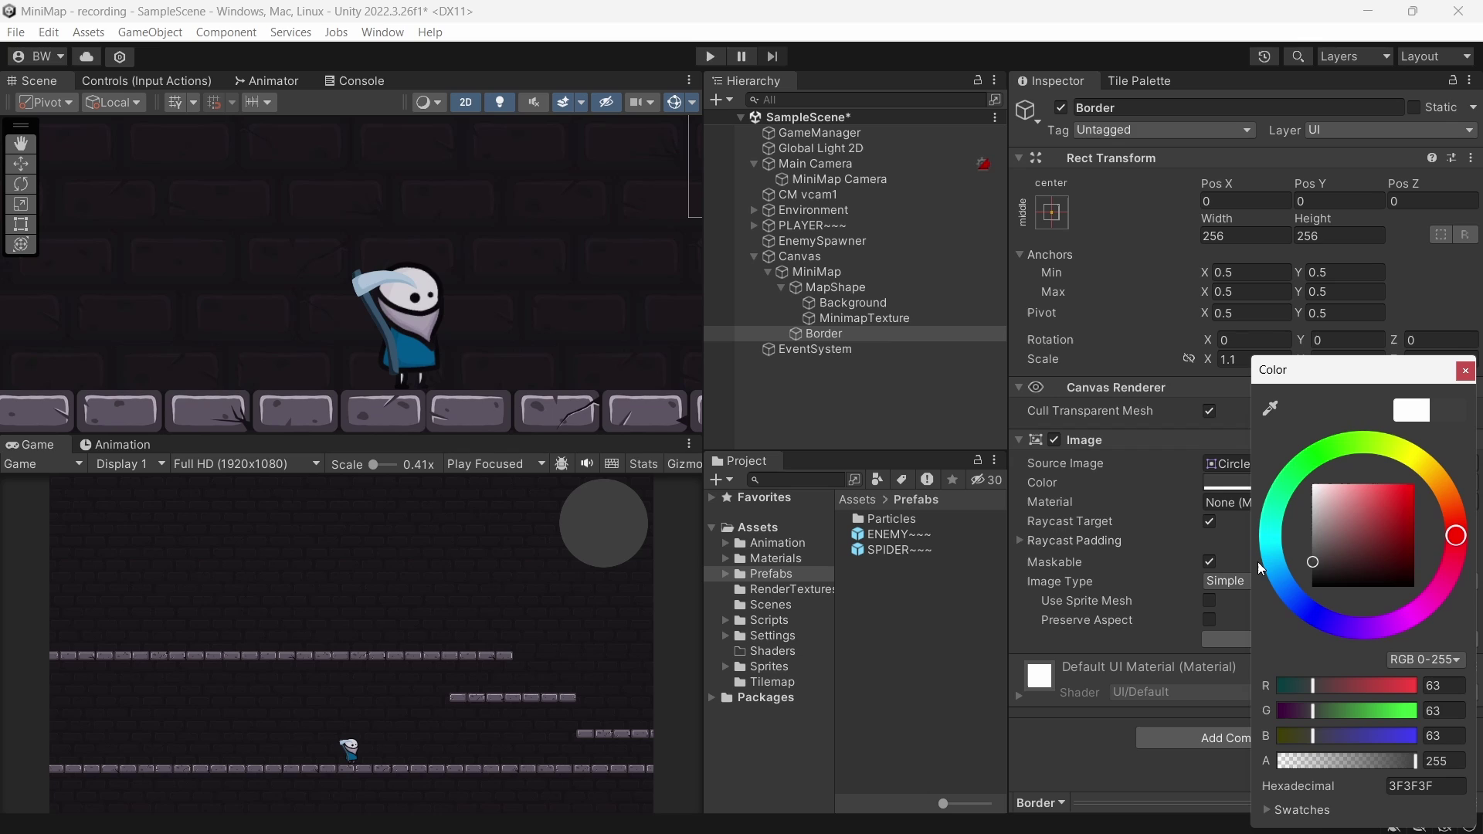
left_click(1466, 372)
left_click(781, 287)
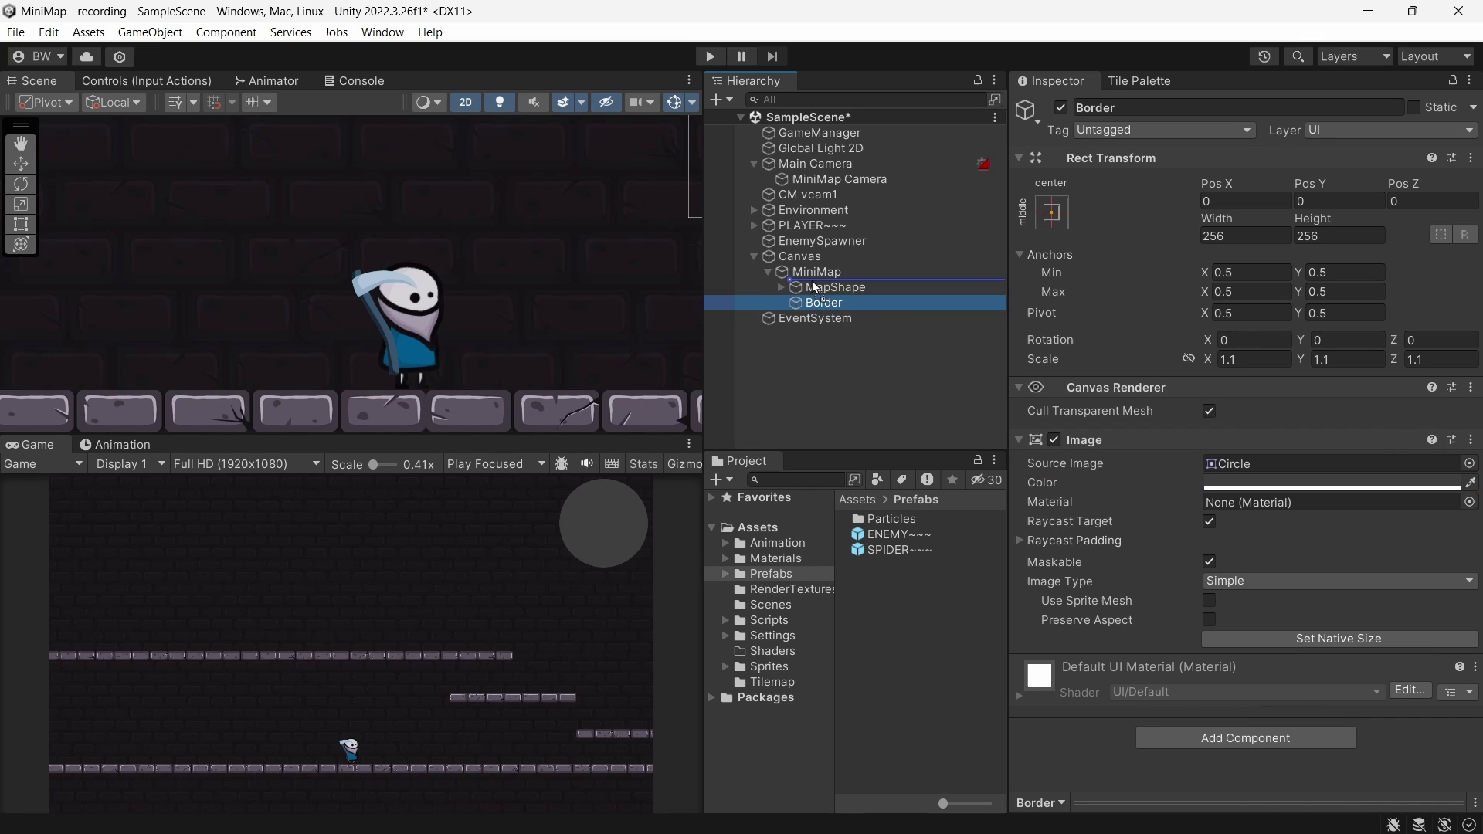
left_click_drag(812, 303, 812, 281)
left_click(823, 243)
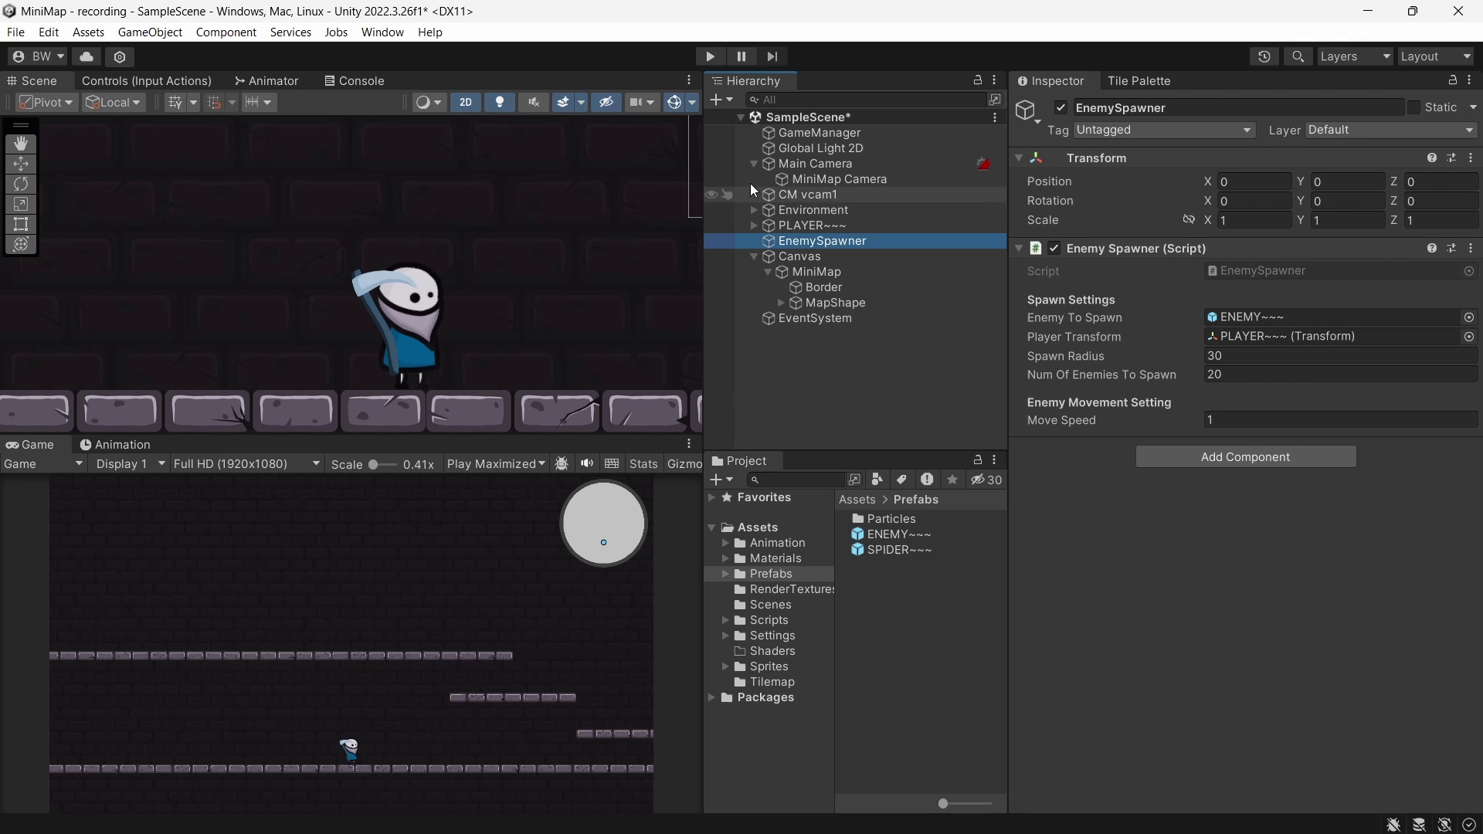
left_click(711, 55)
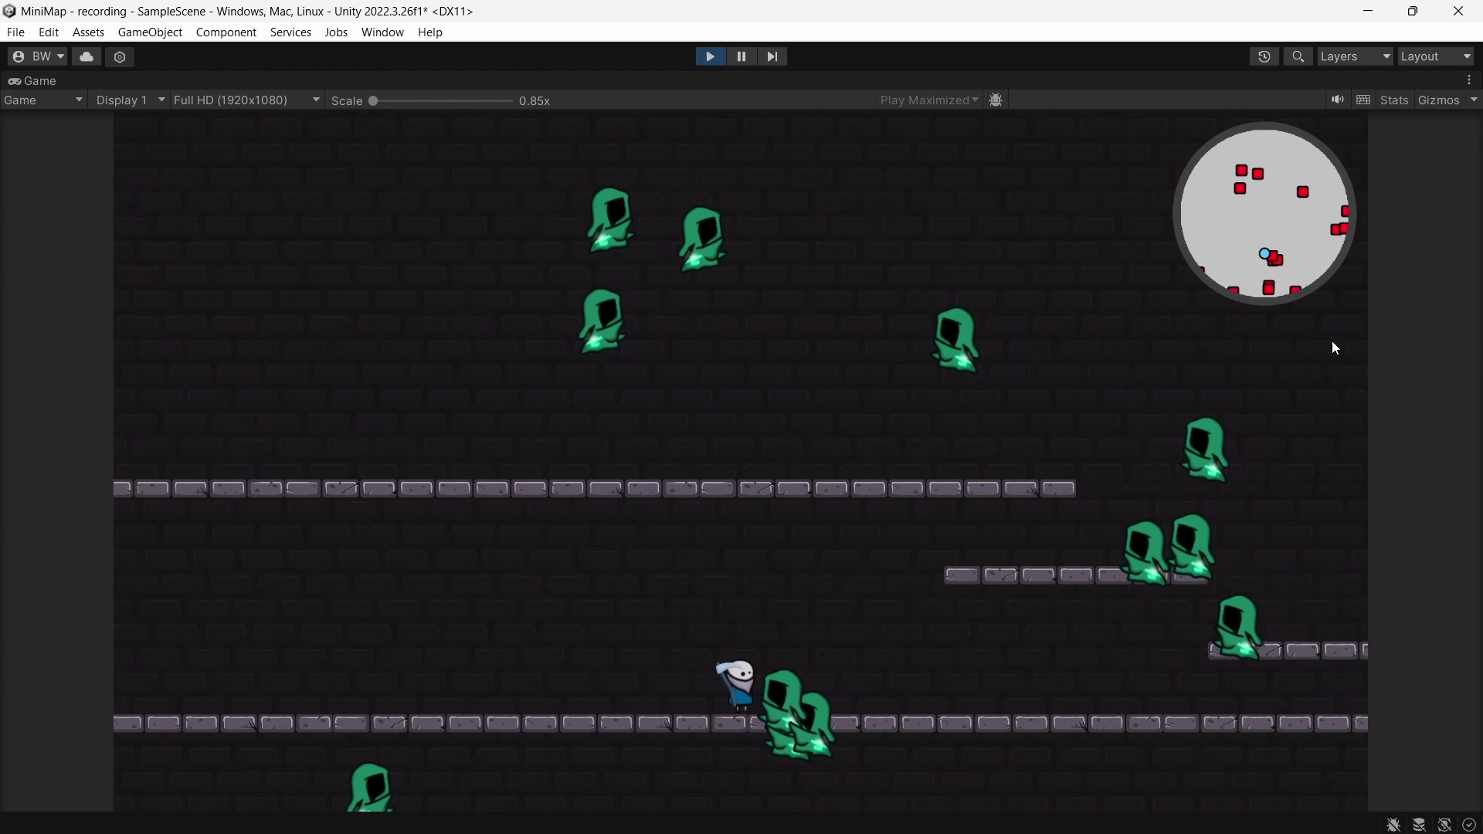
key("Right")
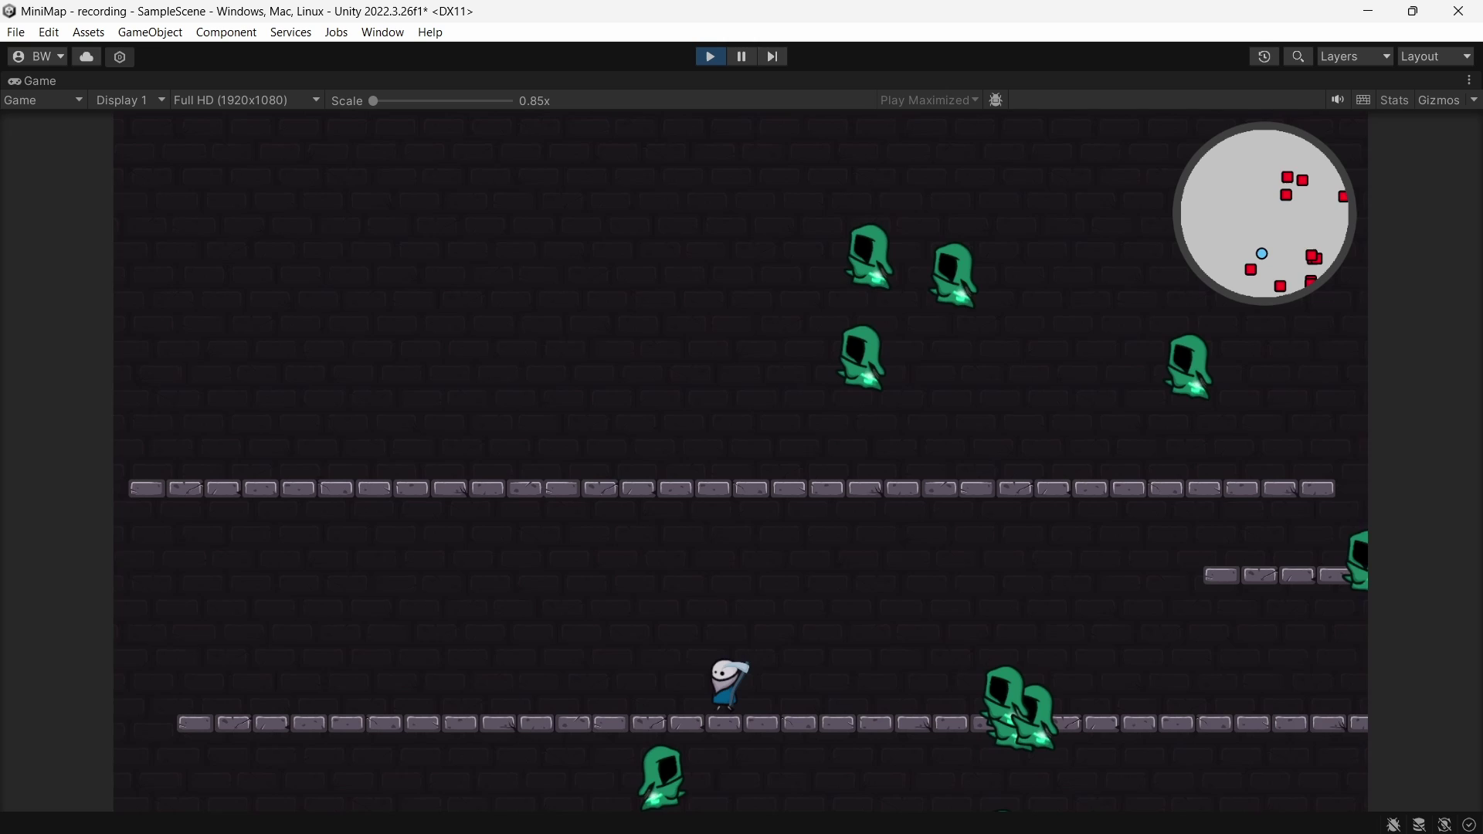
key("space")
key("Right")
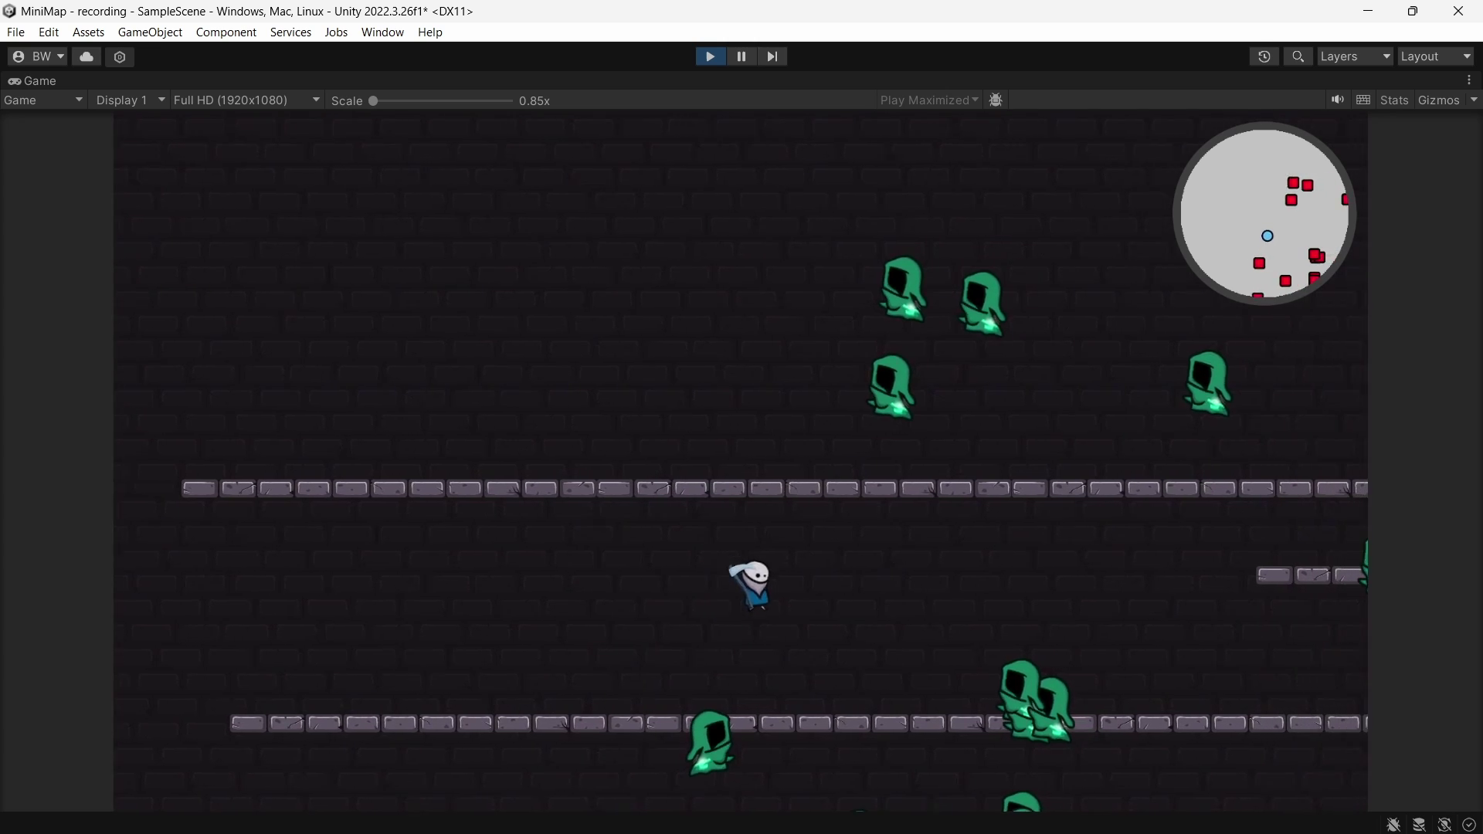
key("Right")
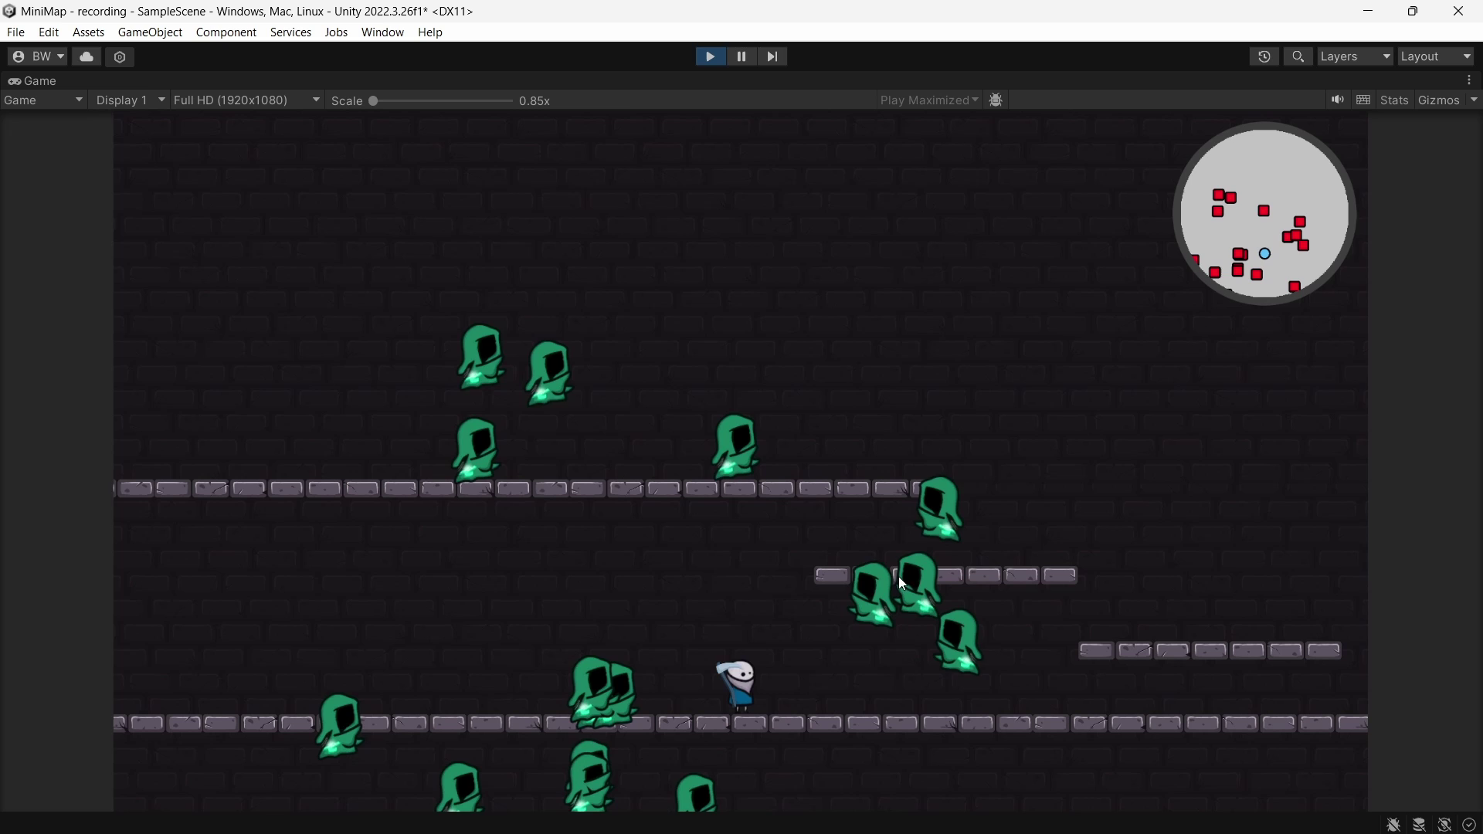
key("Right")
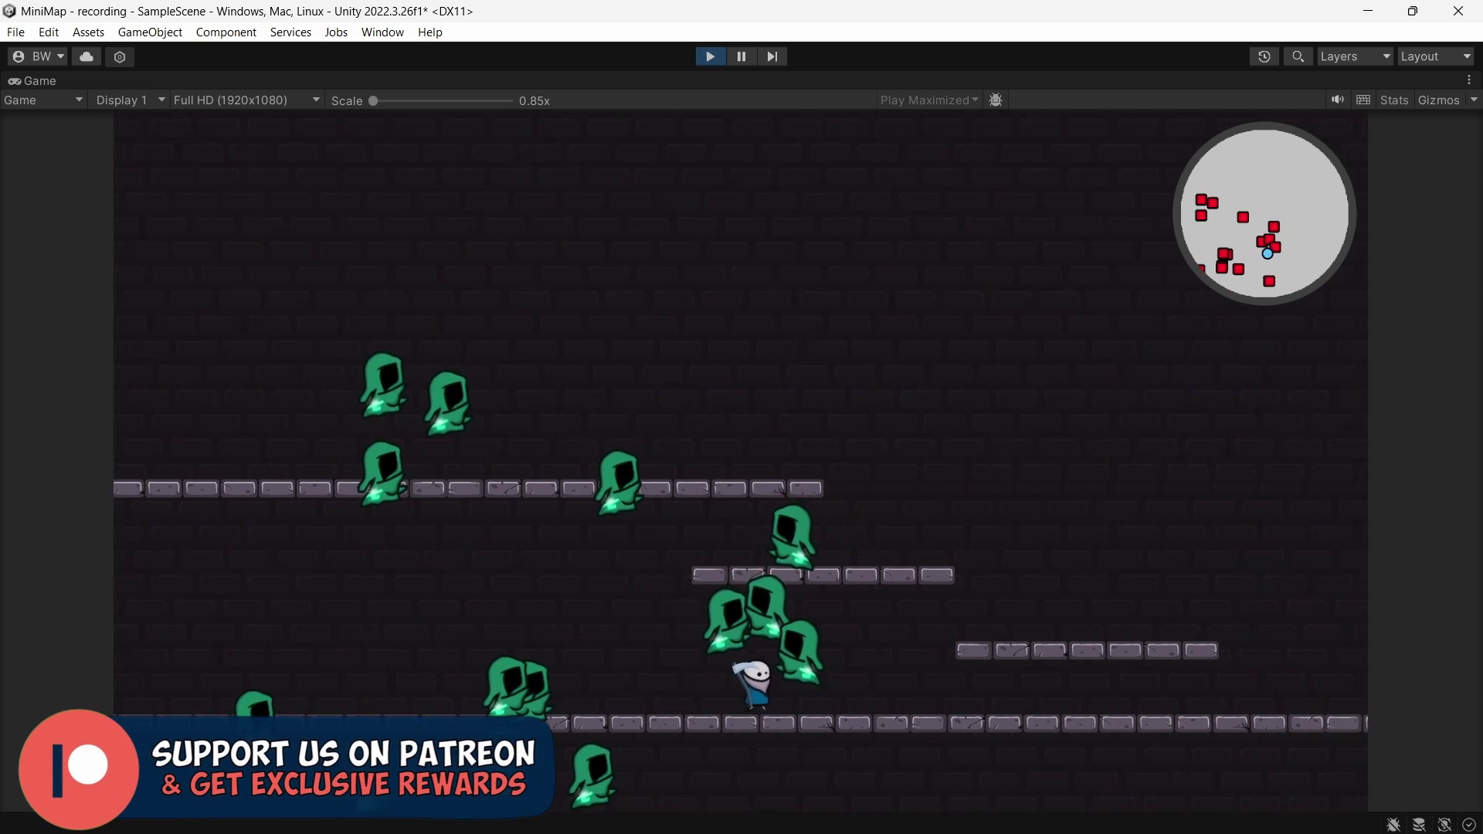
- Stop play mode and put Floor and its children on the MiniMapIcon layer
key("ctrl+p")
left_click(754, 212)
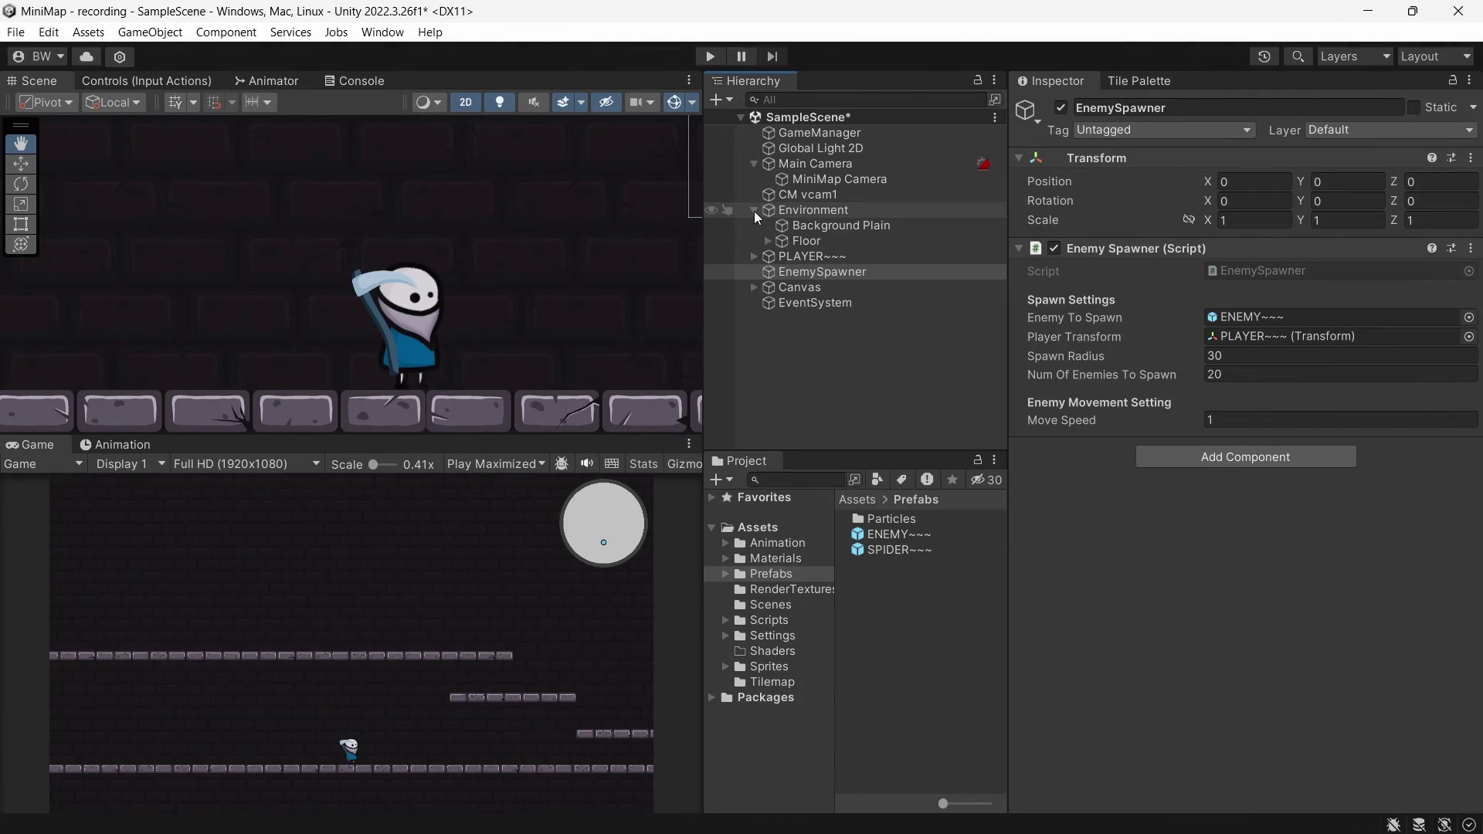
left_click(791, 239)
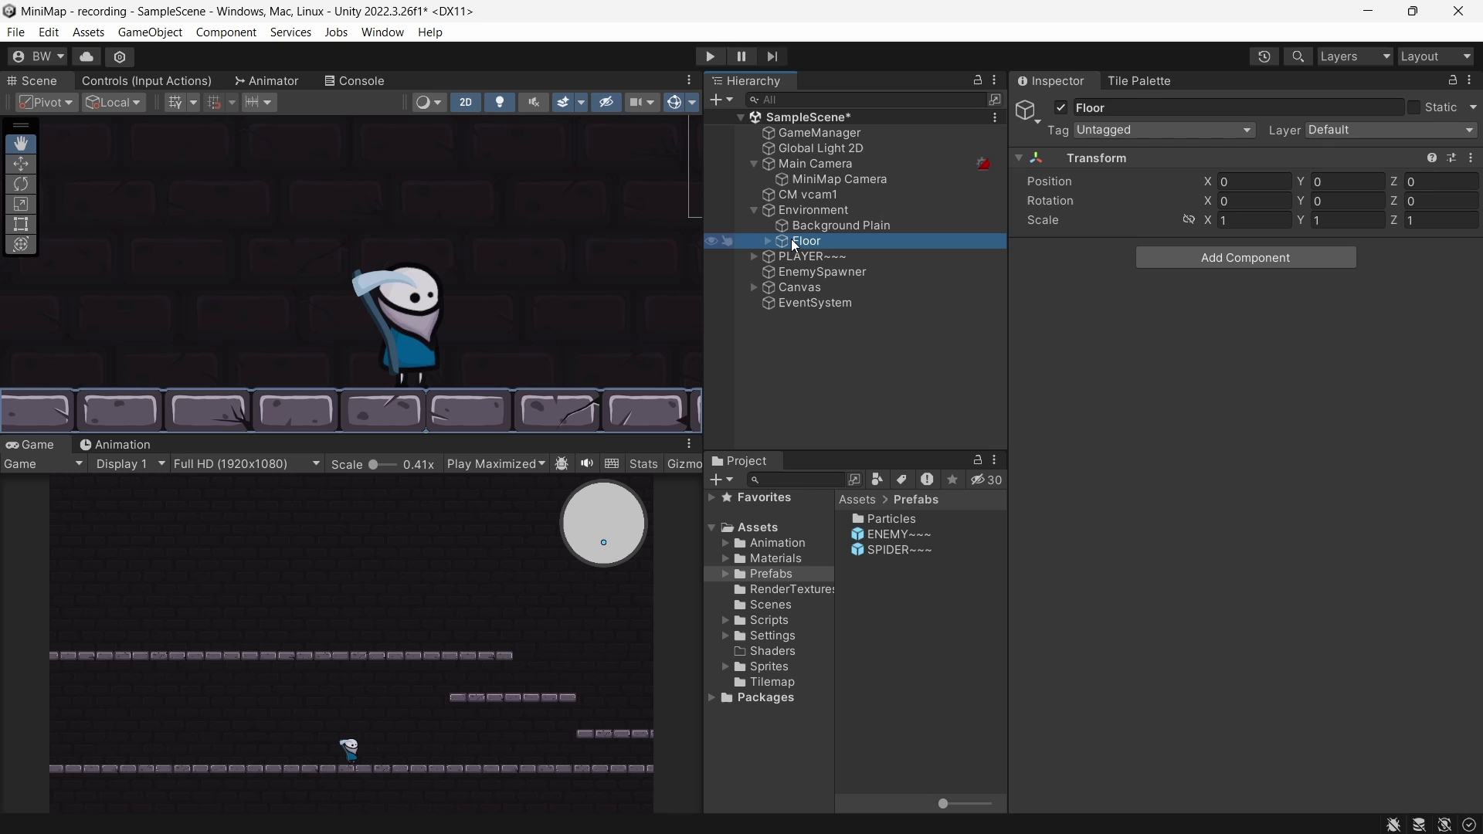
left_click(1359, 132)
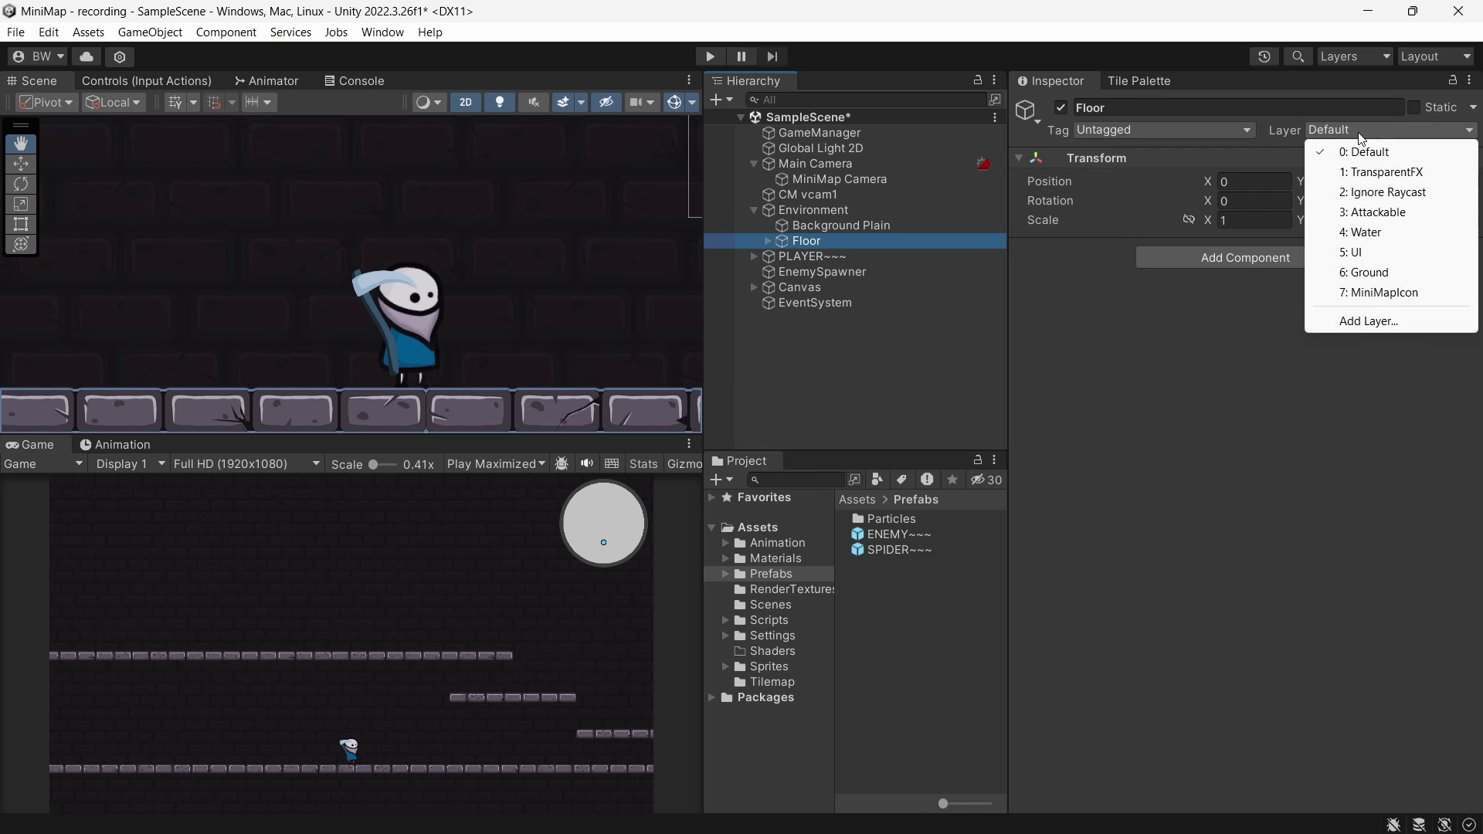
left_click(1368, 294)
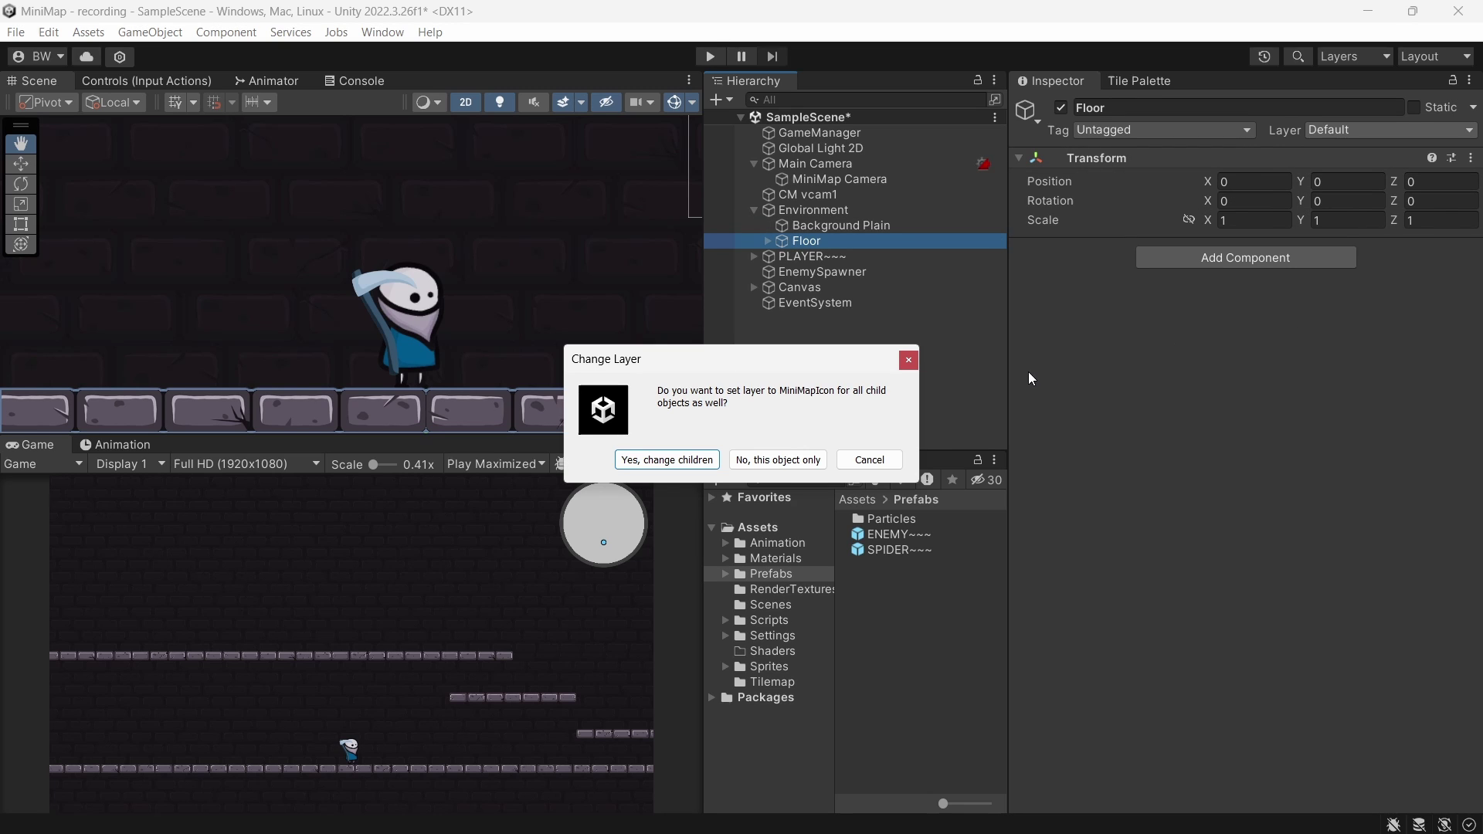
left_click(679, 462)
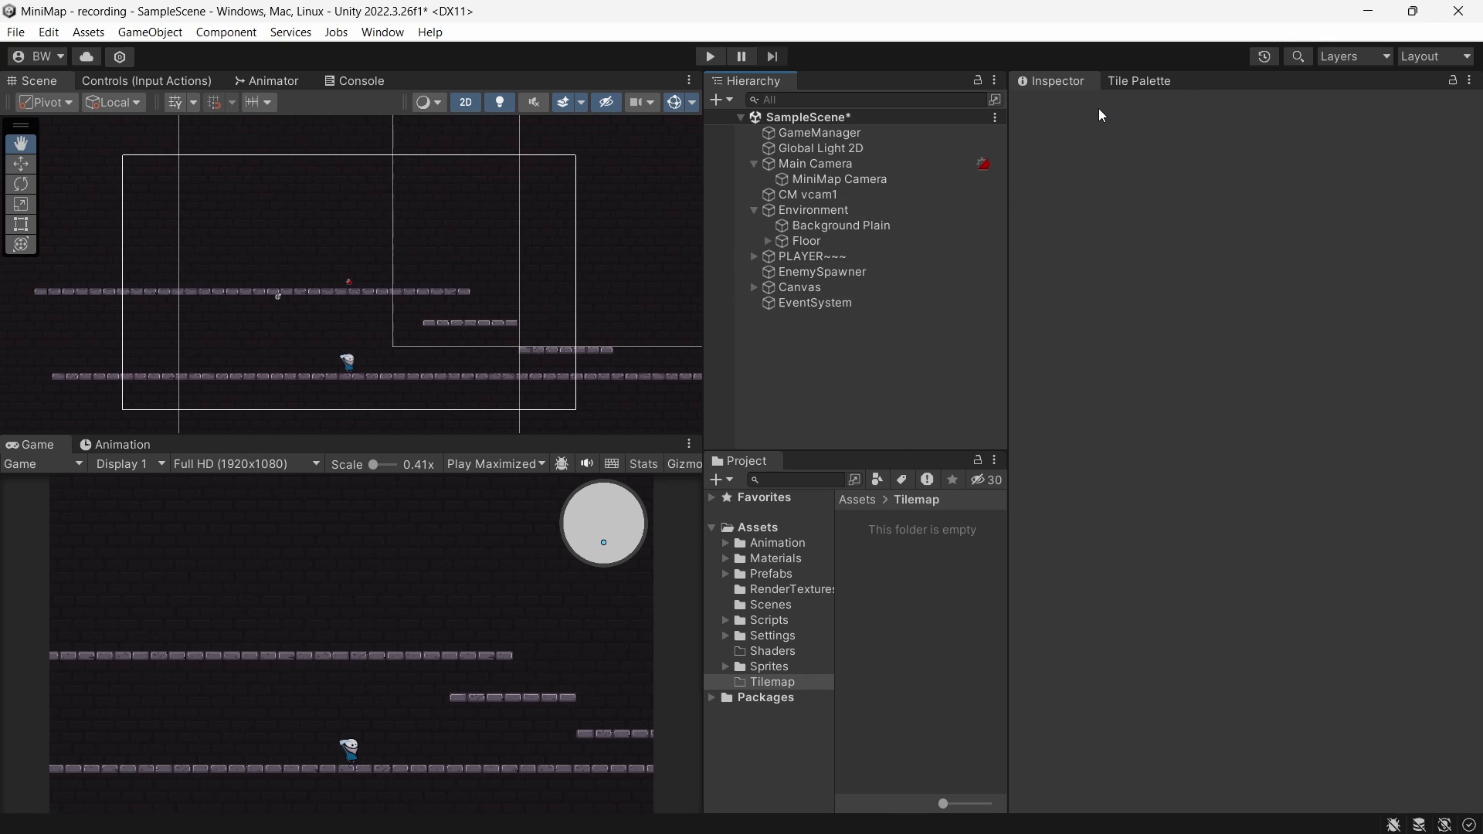
- Create a tile palette named MiniMap Tiles saved in the Tilemap folder
left_click(1128, 85)
left_click(1112, 153)
left_click(1253, 200)
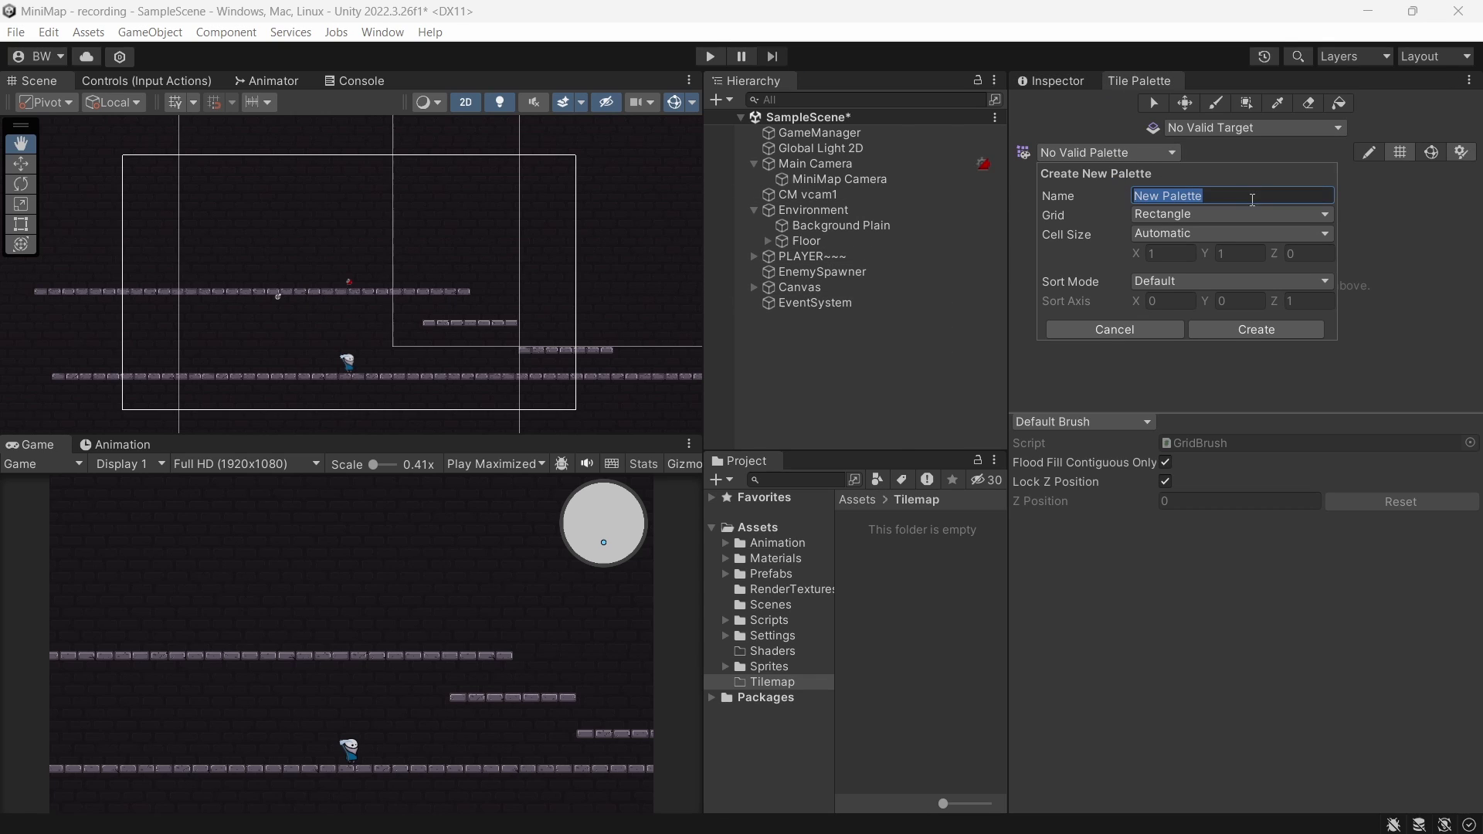
type("MiniMap Tiles")
left_click(1252, 331)
left_click(571, 473)
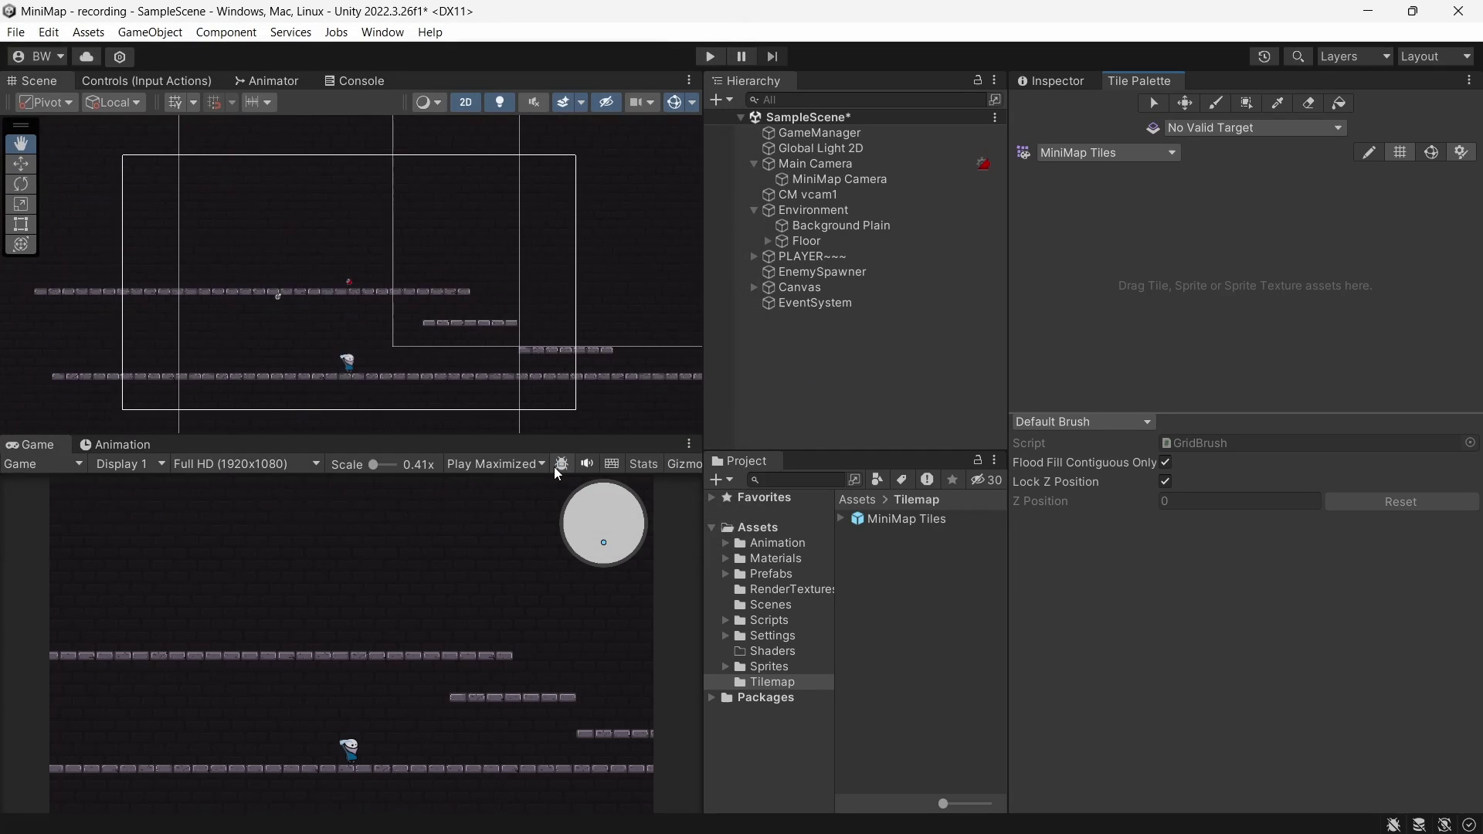
- Add the packaged Square sprite to the palette, saving the tile in Tilemap
left_click(799, 478)
type("square")
left_click(924, 500)
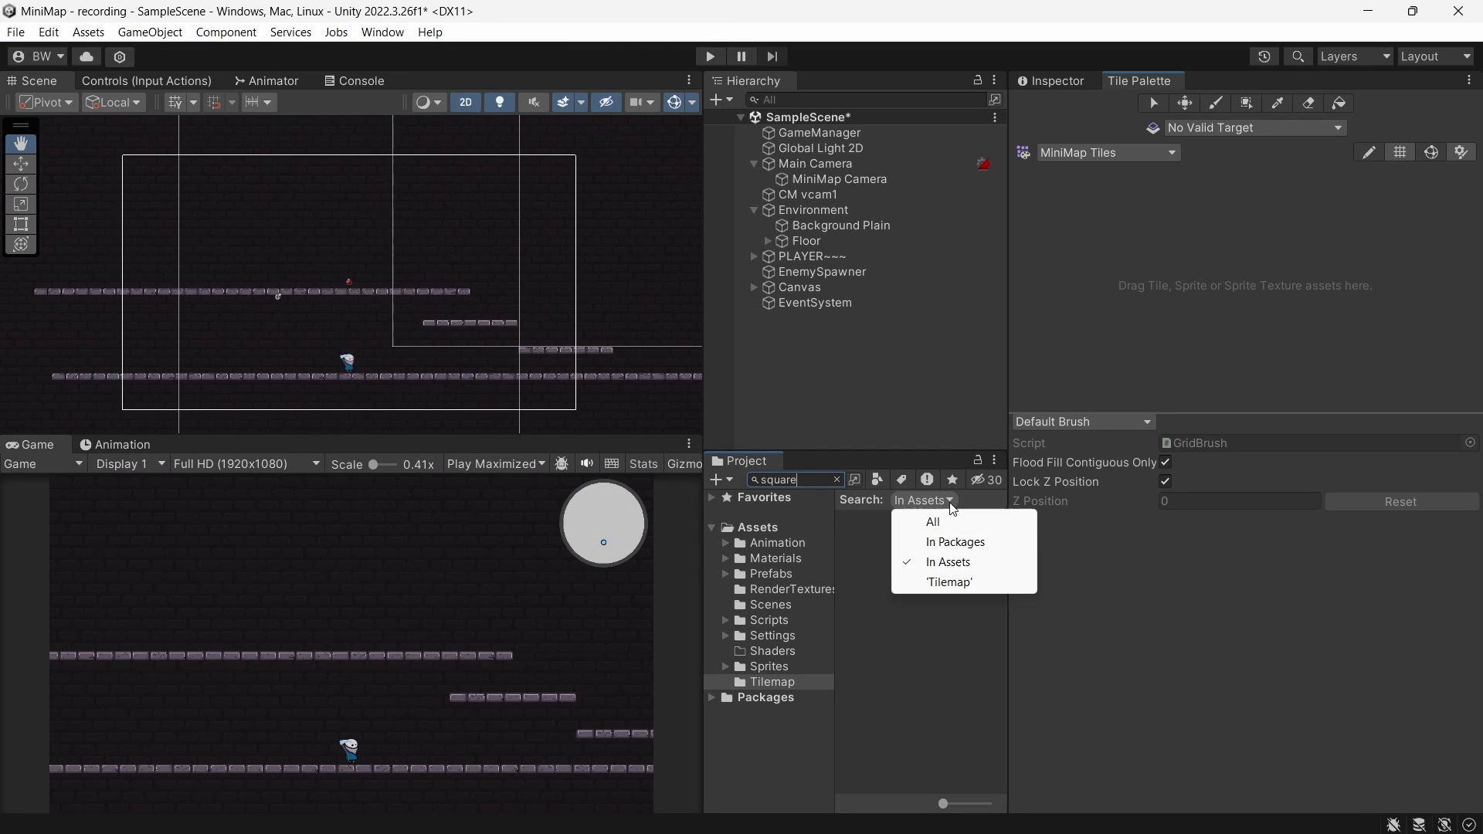
left_click(944, 540)
left_click_drag(887, 534, 1213, 262)
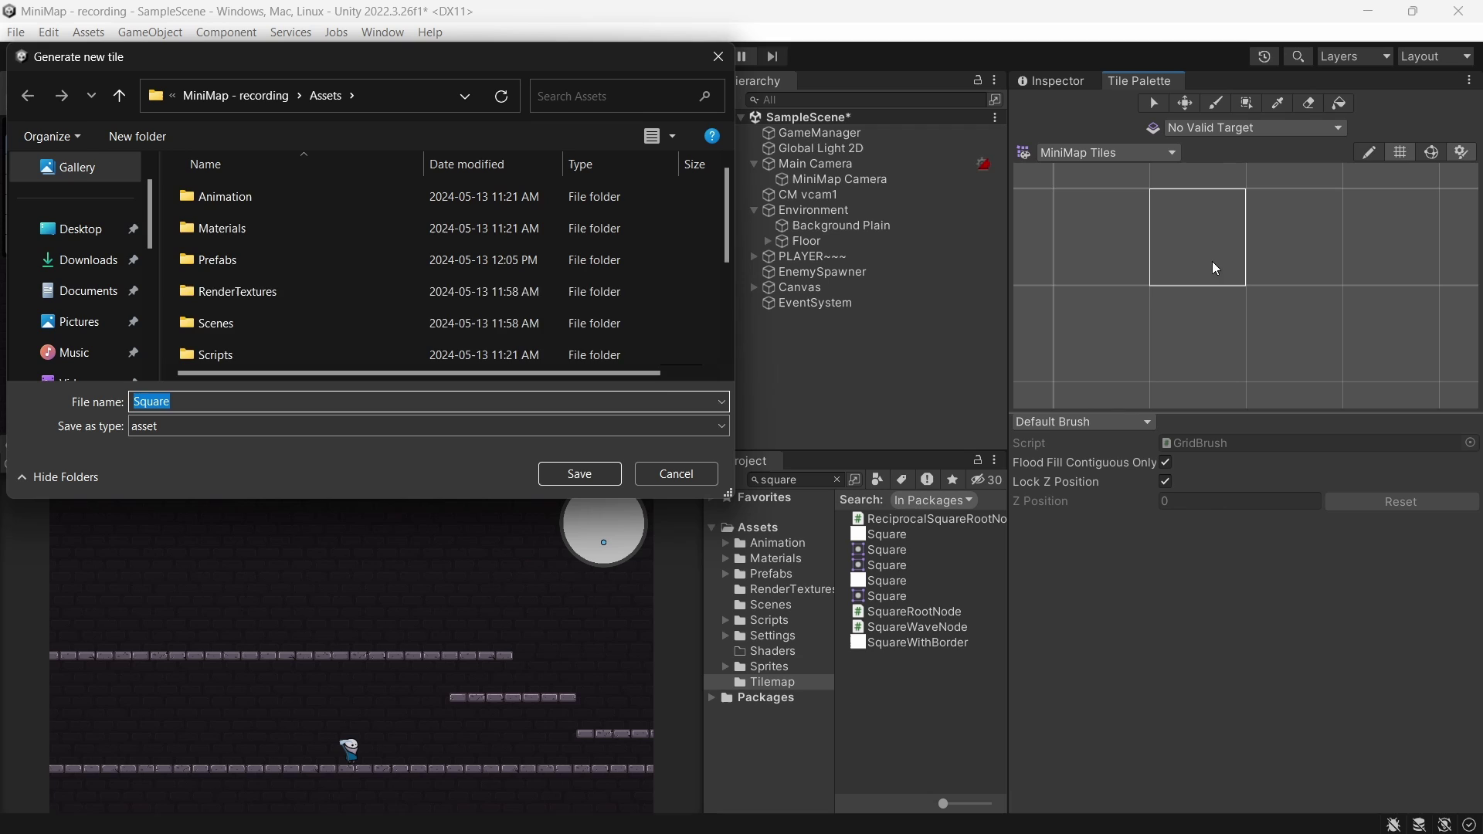
scroll(452, 267, "down", 2)
left_click(232, 321)
left_click(577, 474)
- Create a Grid tilemap with Sprite-Unlit-Default material on the MiniMapIcon layer
right_click(790, 318)
mouse_move(1145, 602)
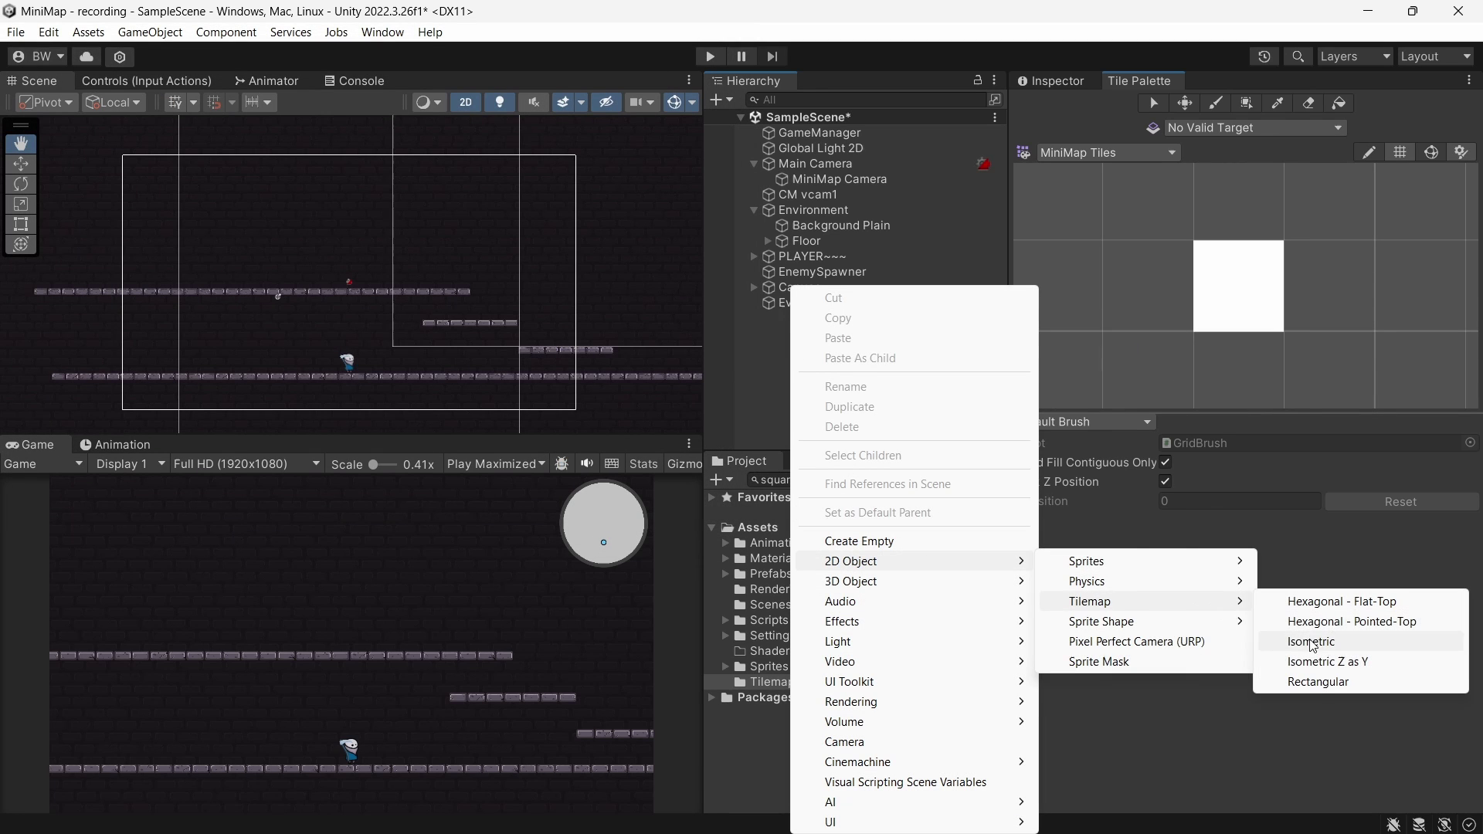
left_click(1316, 682)
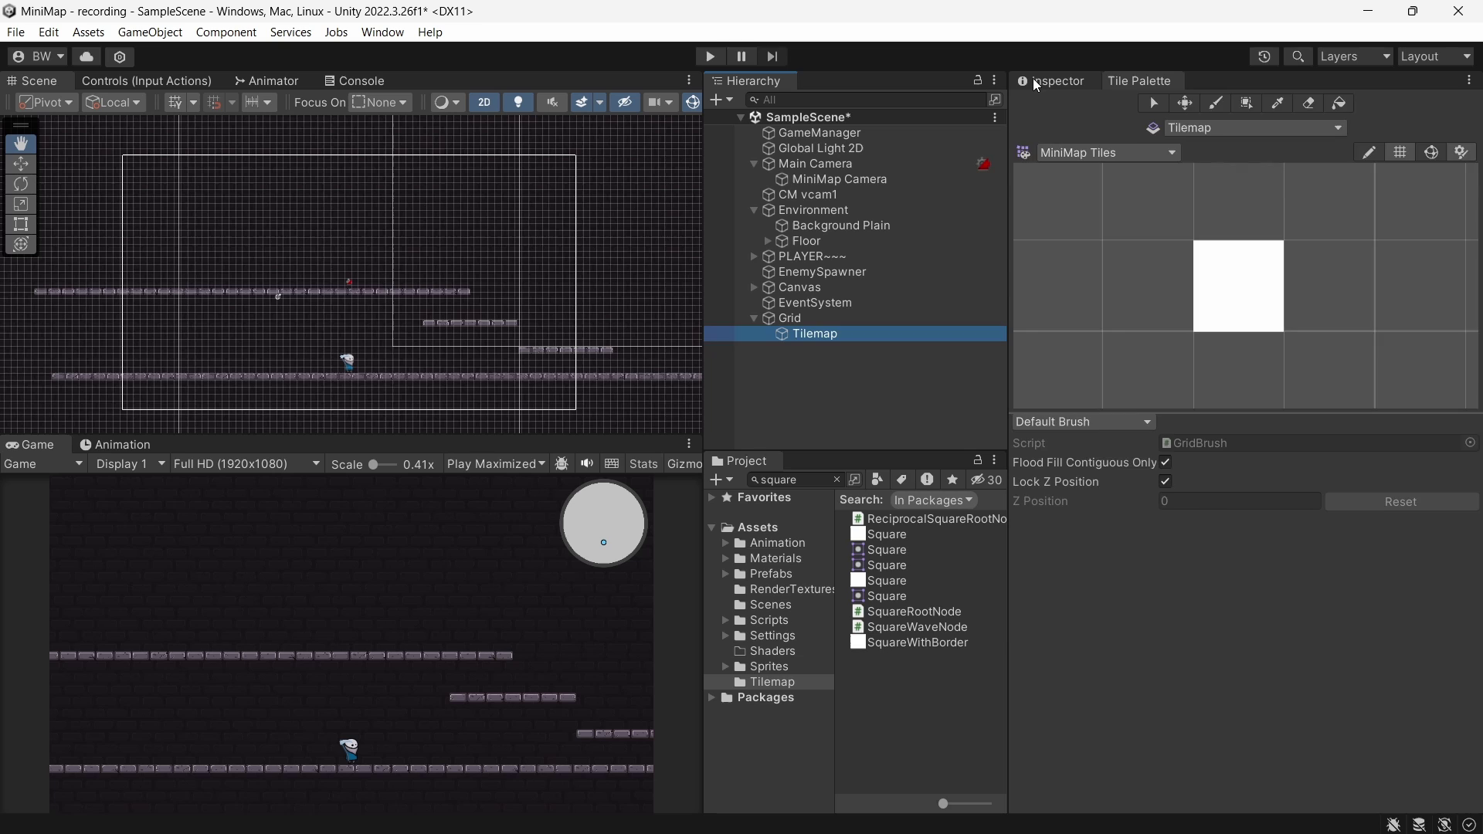
left_click(1050, 79)
left_click(1470, 560)
double_click(1068, 550)
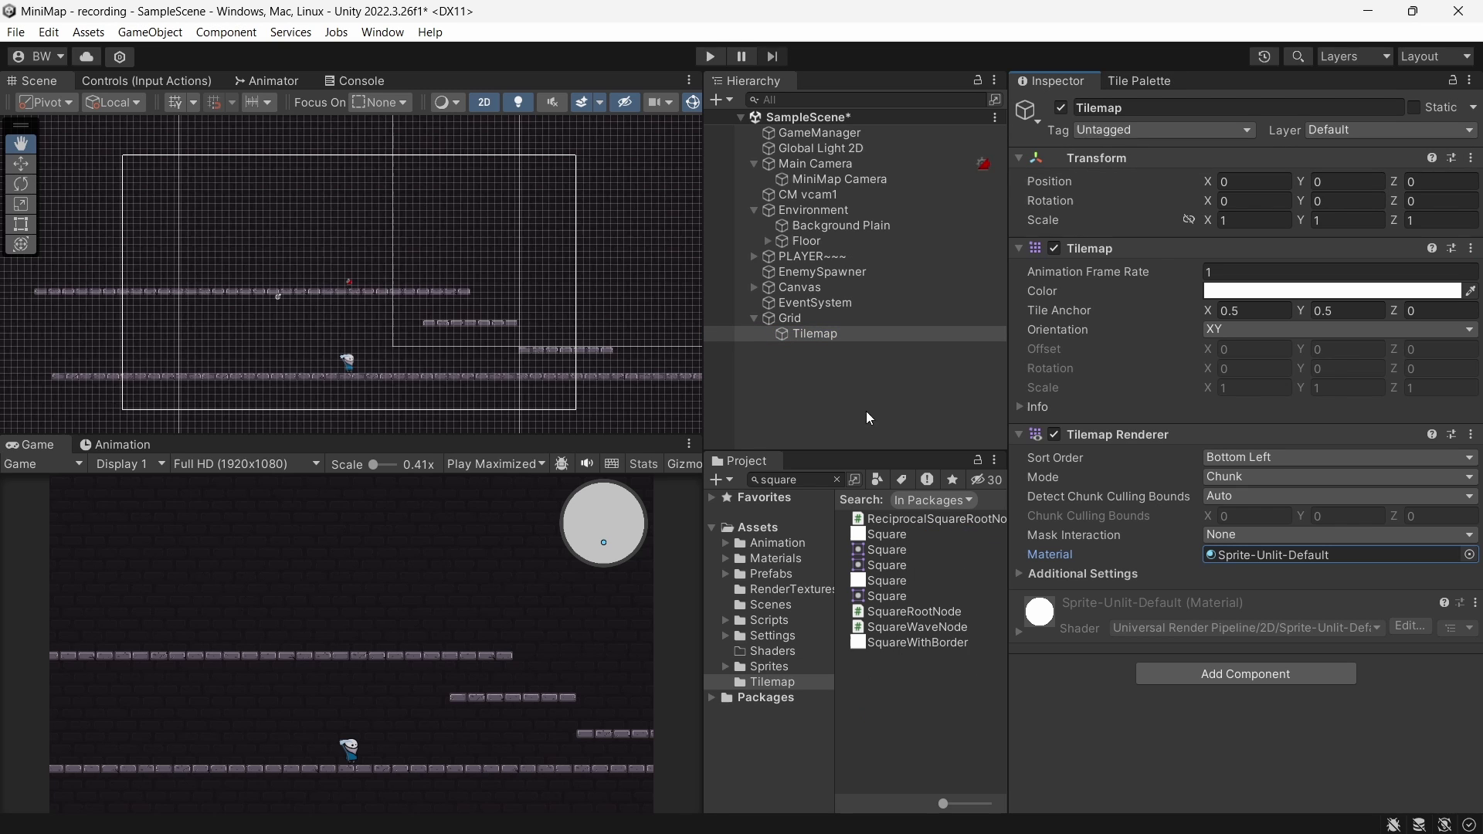
left_click(1325, 130)
left_click(1353, 296)
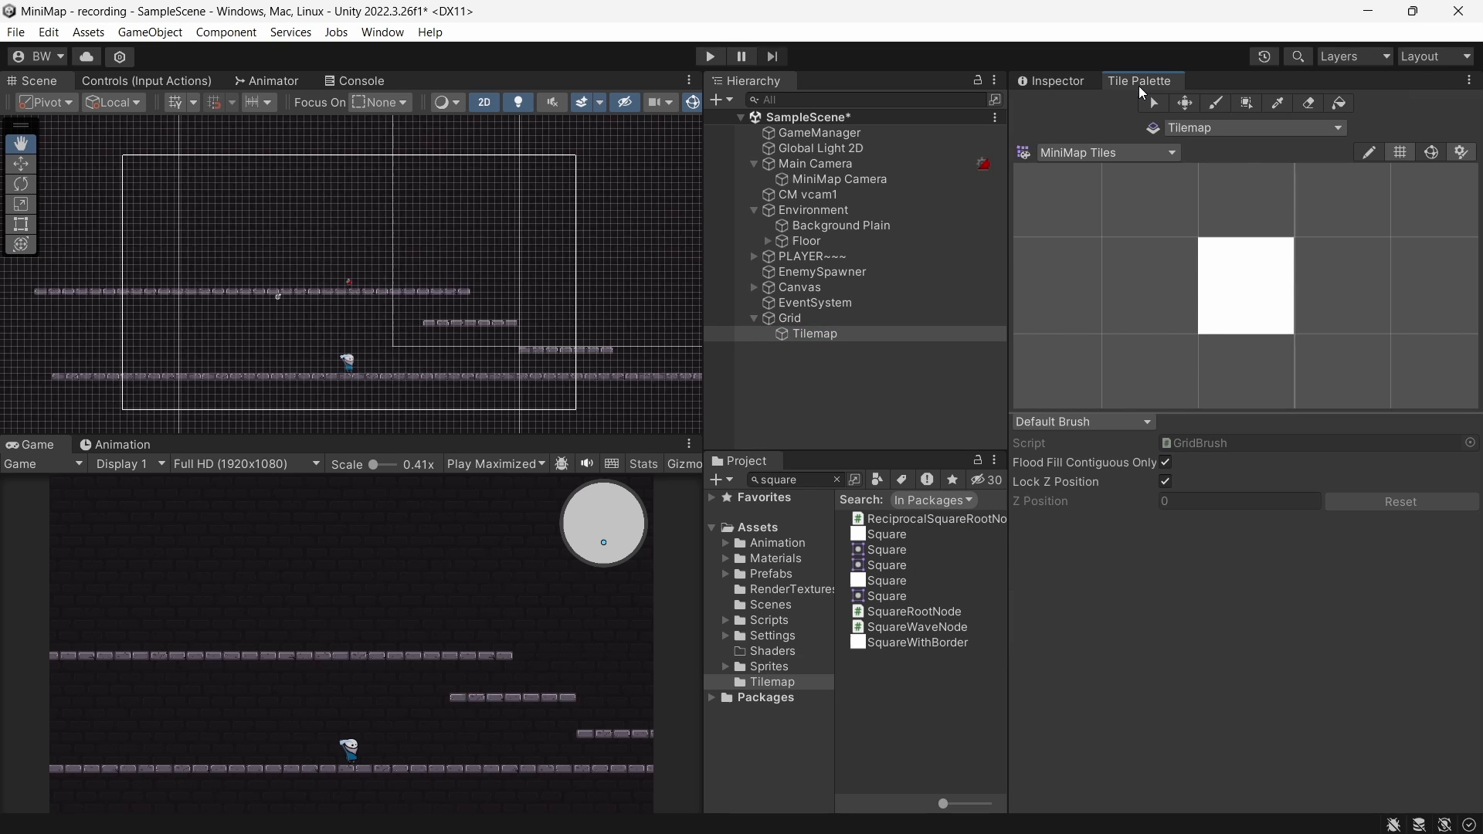
- Box-fill white square tiles over the upper and lower platform rows
left_click(1216, 102)
scroll(443, 312, "up", 5)
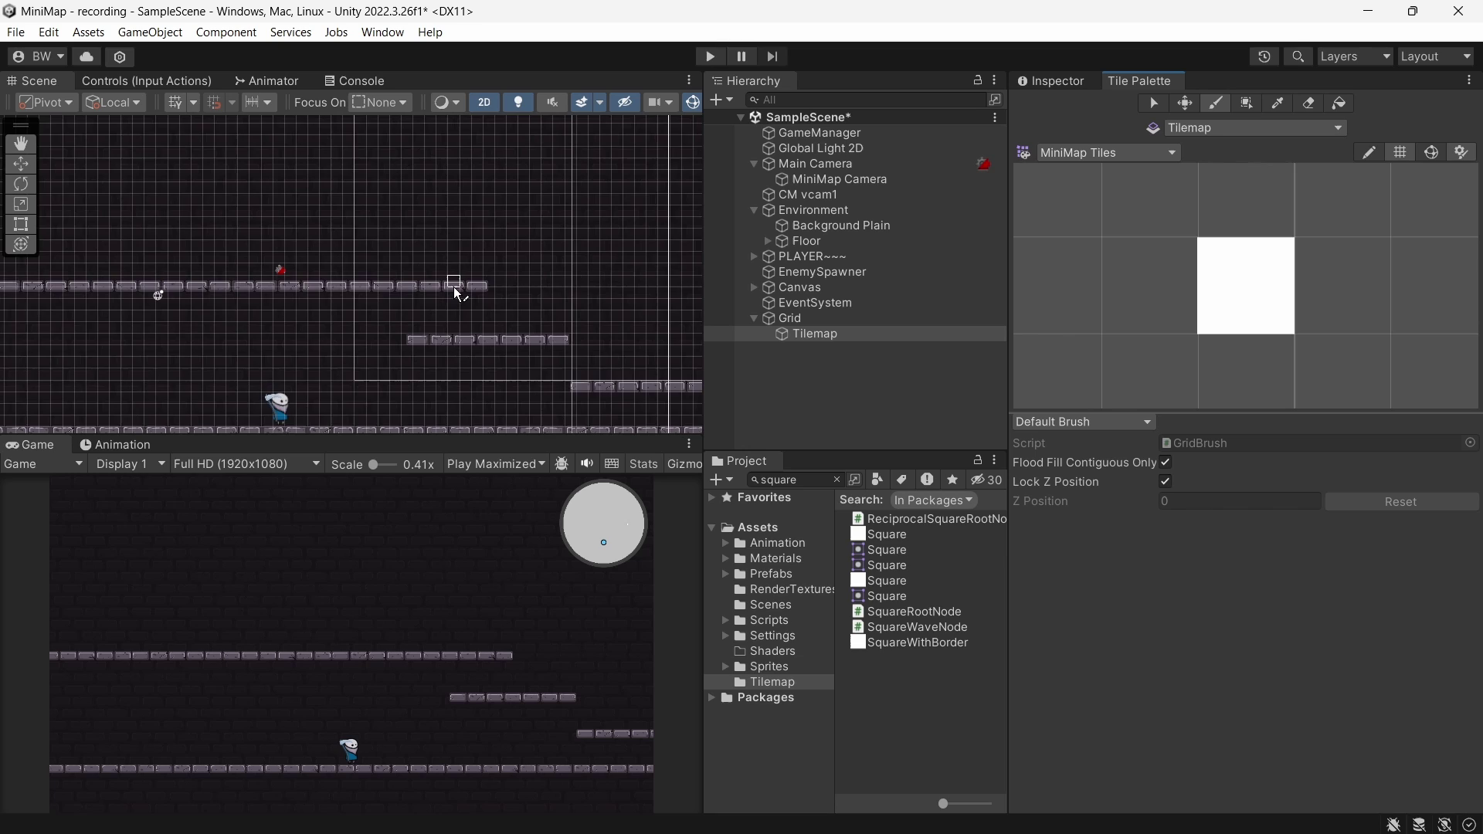
left_click(1247, 103)
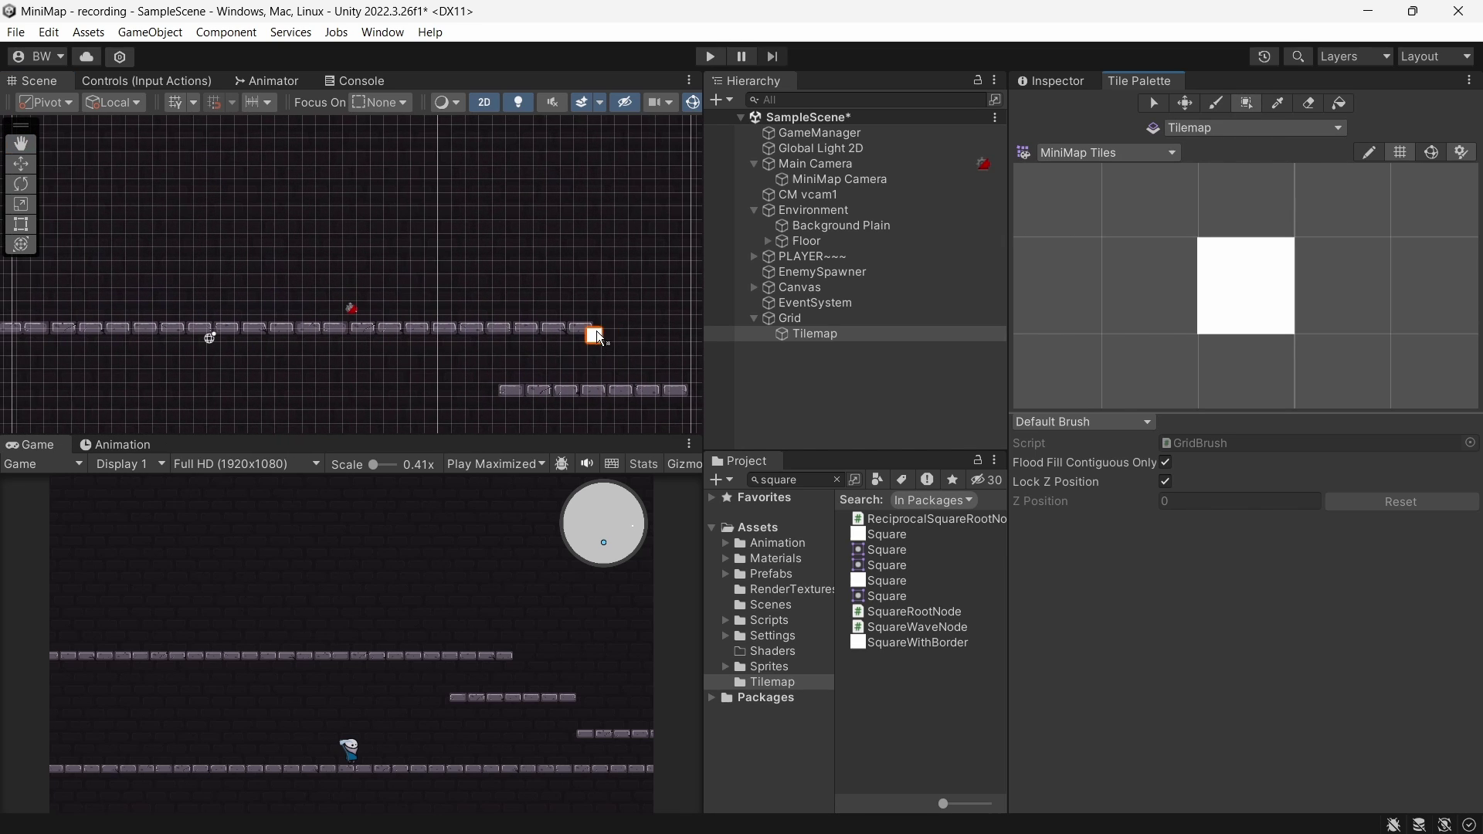
left_click_drag(597, 328, 59, 330)
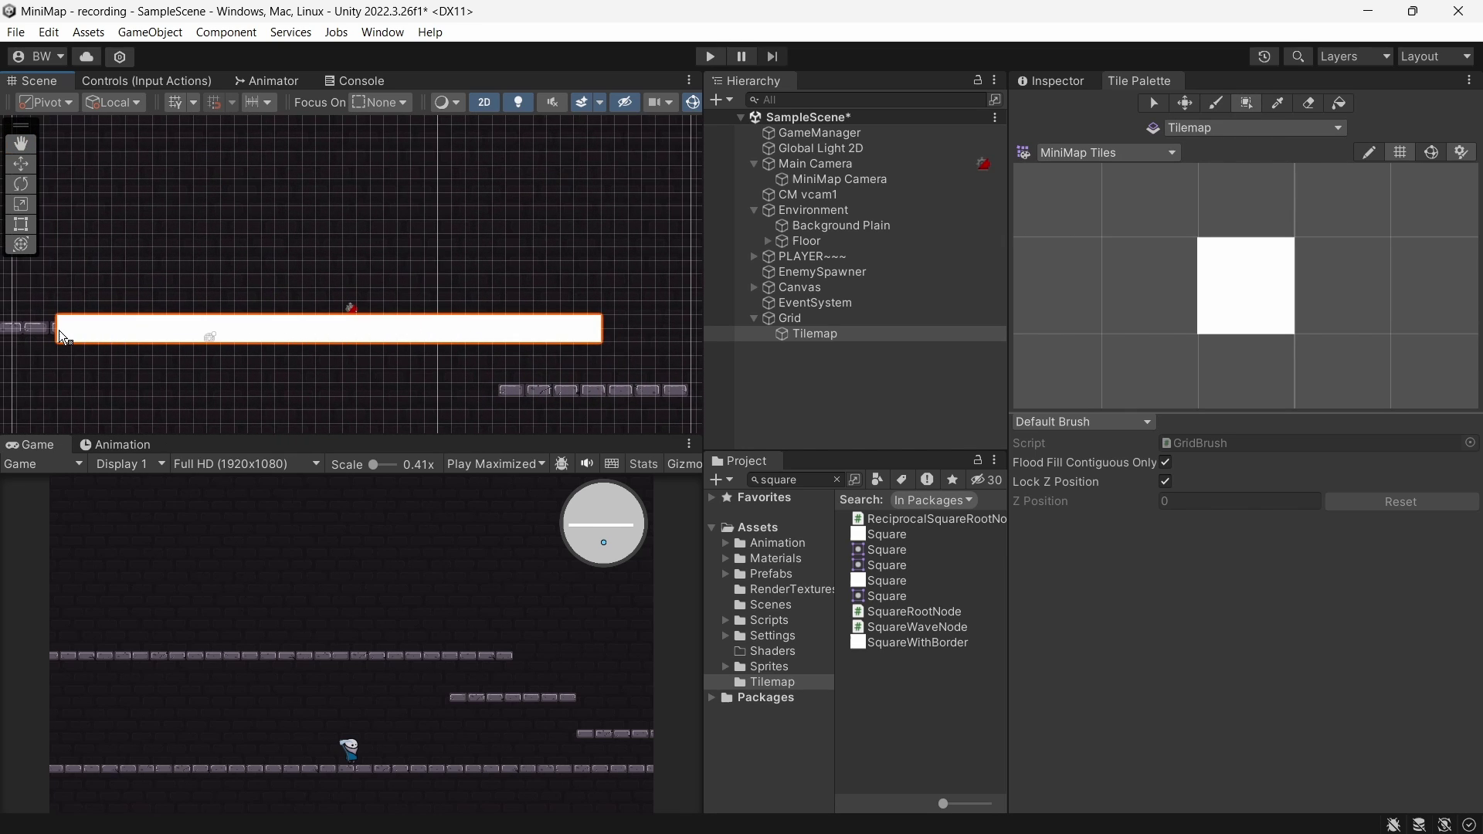
left_click_drag(512, 387, 678, 389)
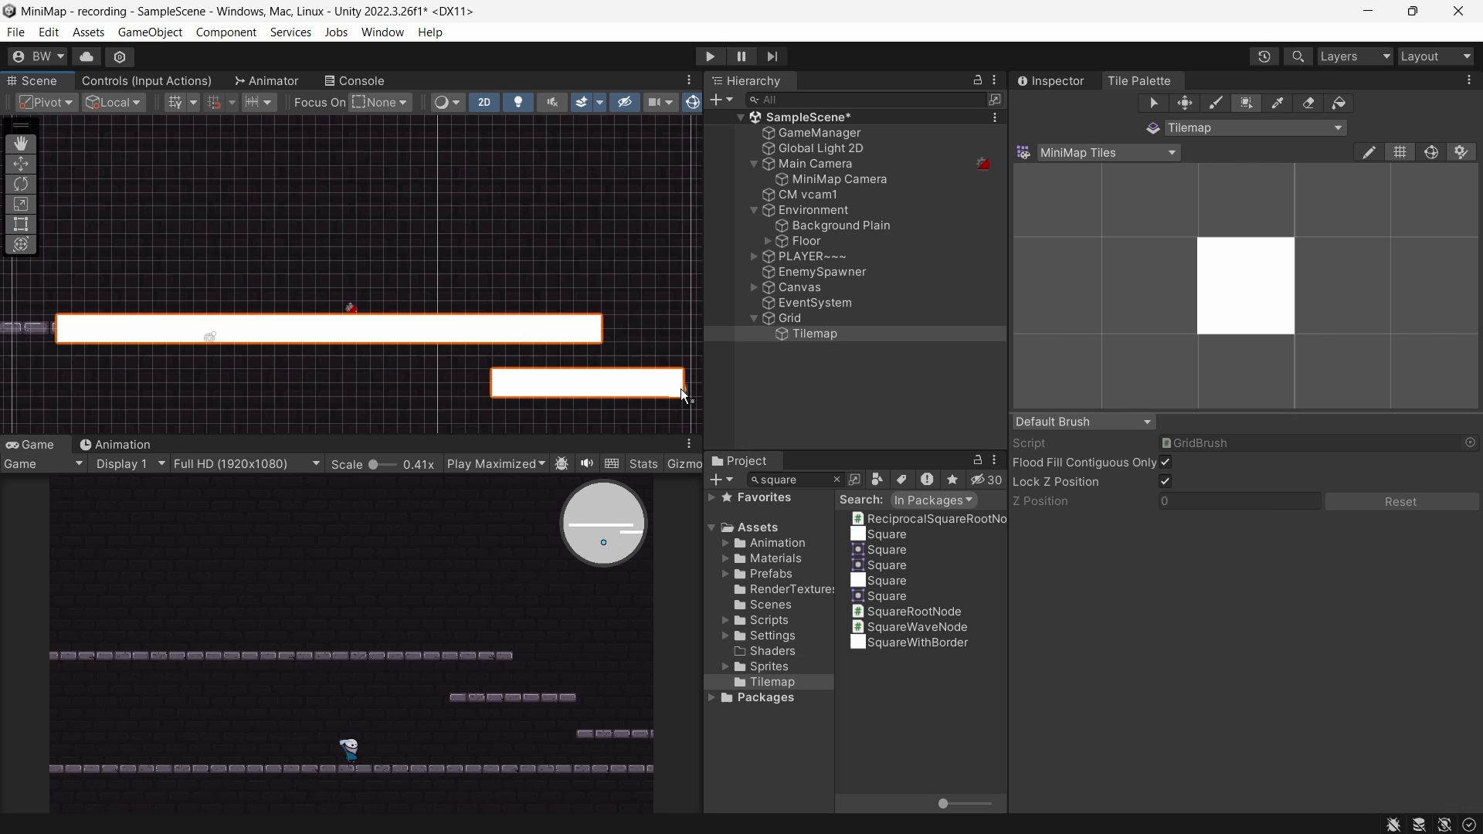
middle_click_drag(18, 340, 412, 340)
scroll(411, 340, "up", 2)
scroll(429, 340, "up", 2)
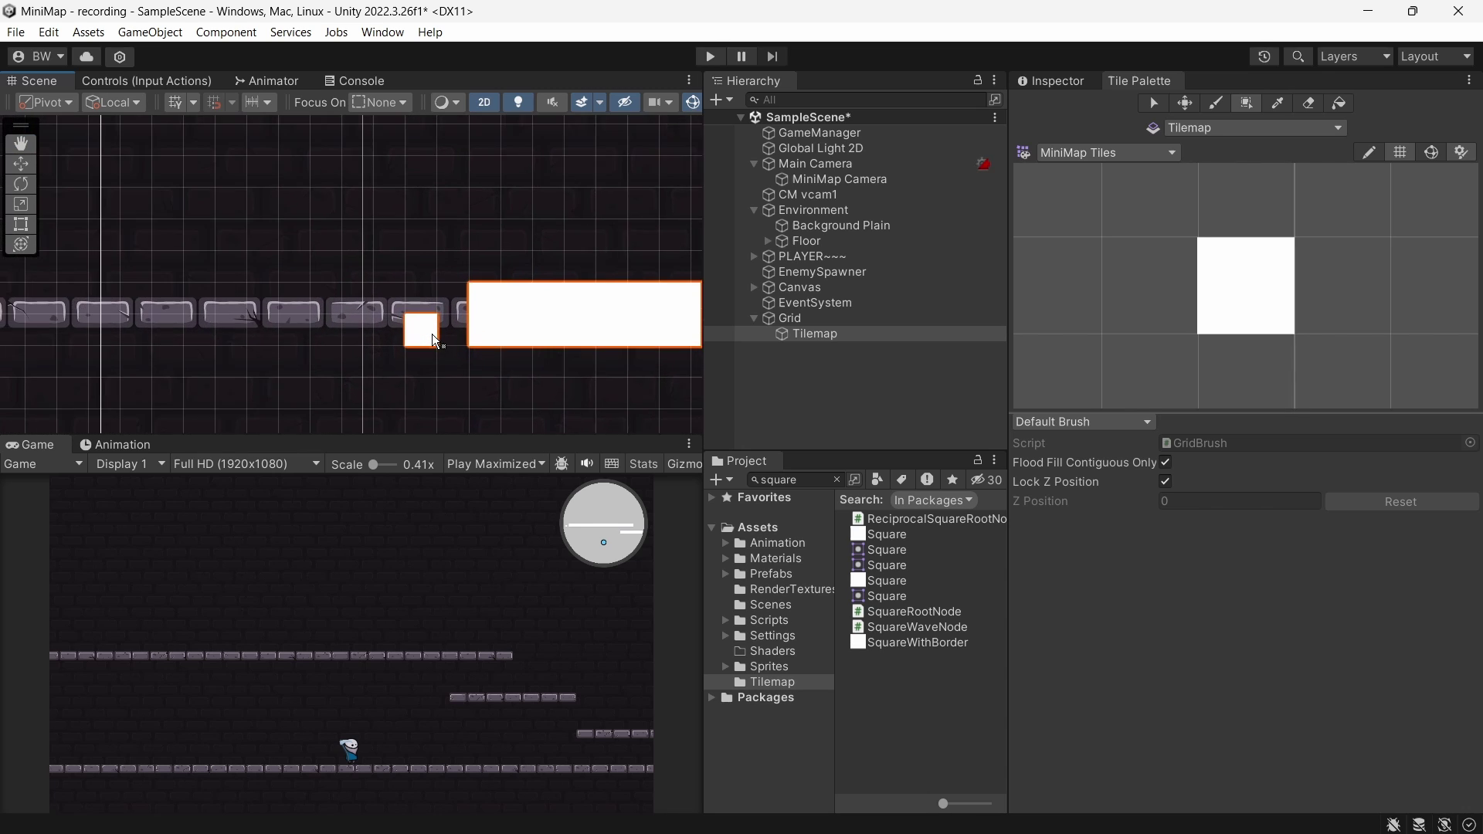
scroll(432, 334, "up", 2)
scroll(433, 335, "up", 1)
- Delete the Grid tilemap and frame the Floor object, undoing a trial move
left_click(797, 318)
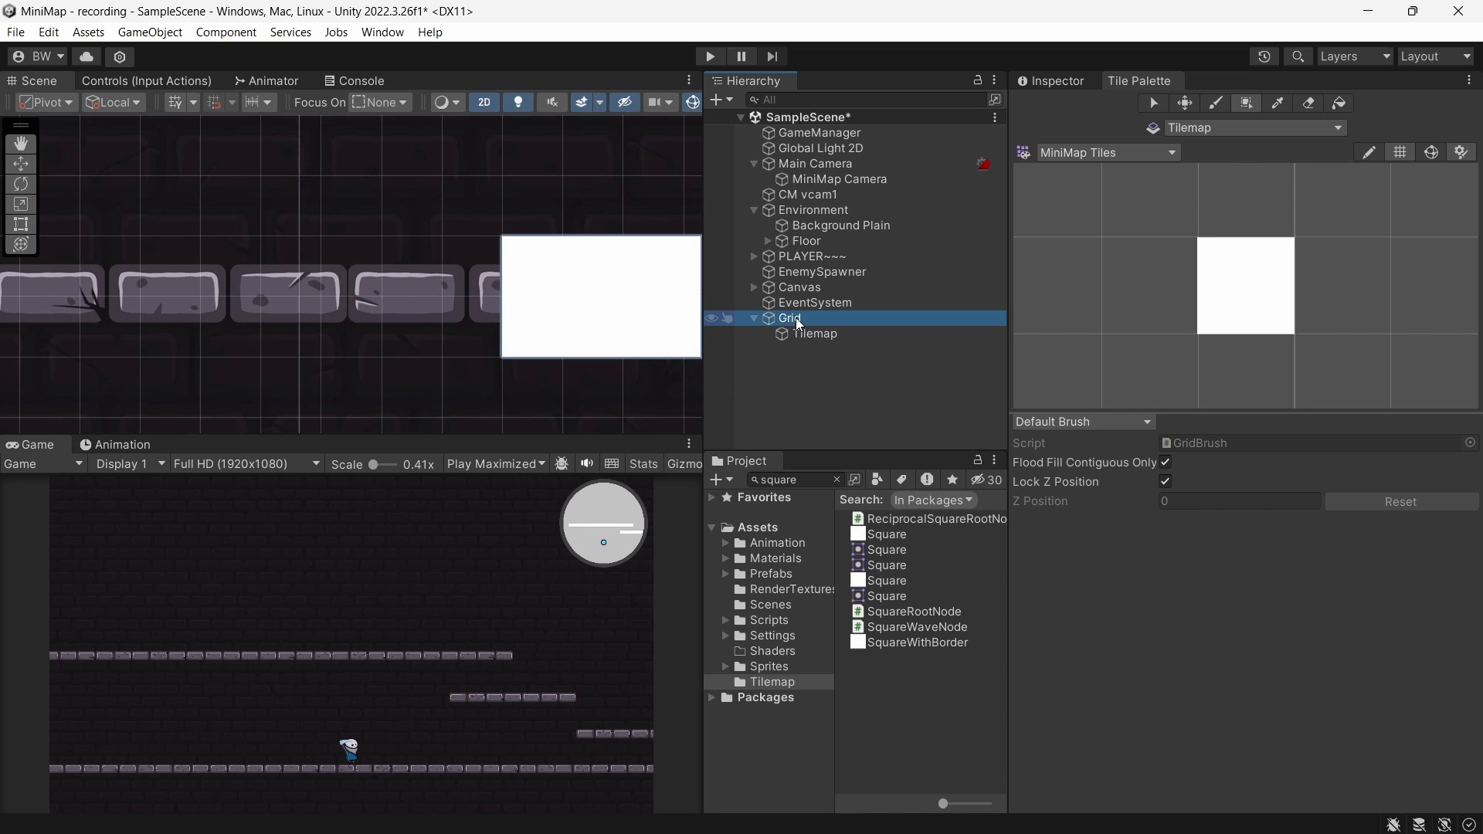
key("Delete")
double_click(824, 240)
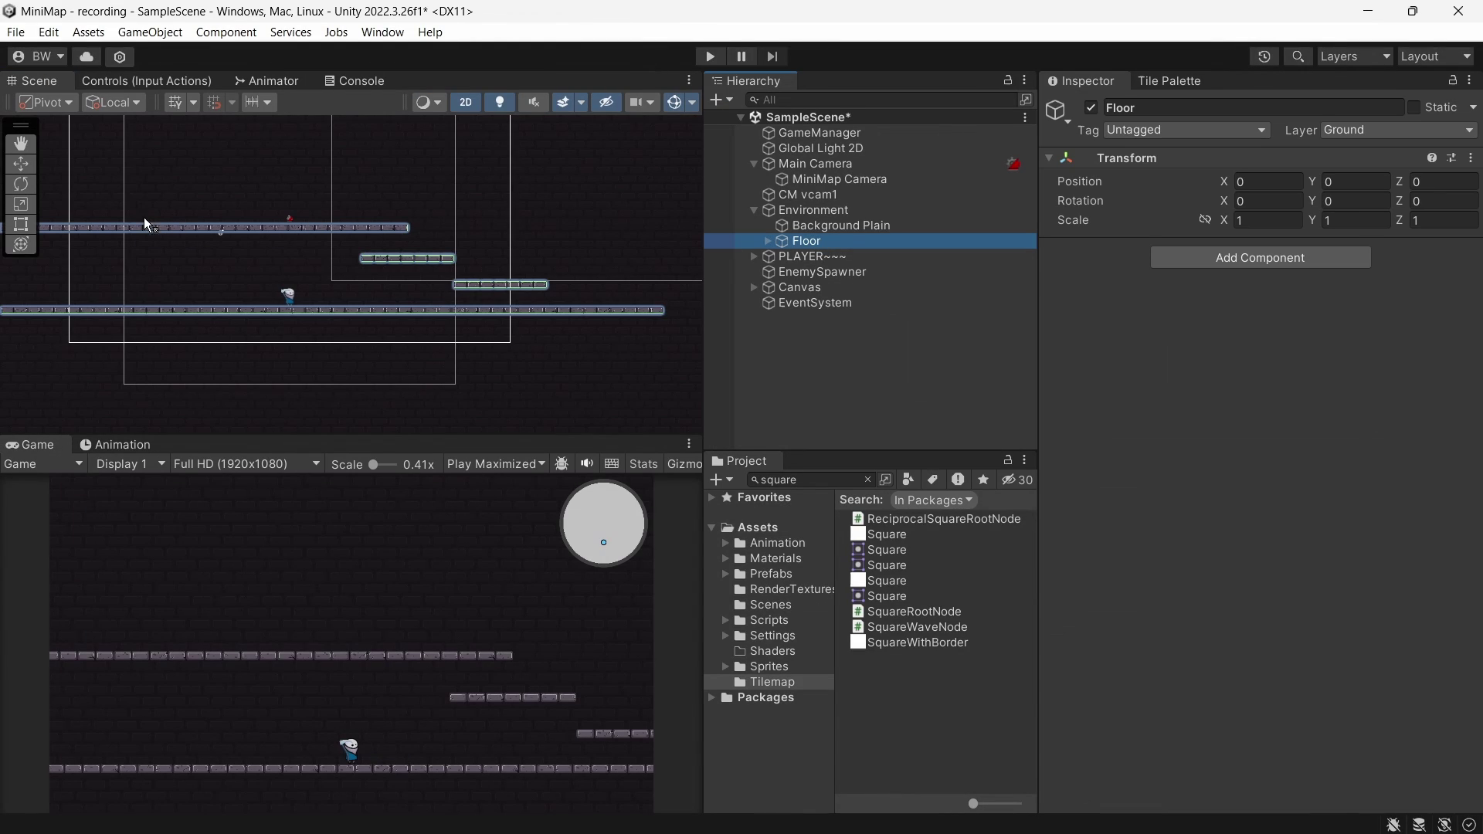
left_click(19, 164)
left_click_drag(298, 282, 299, 234)
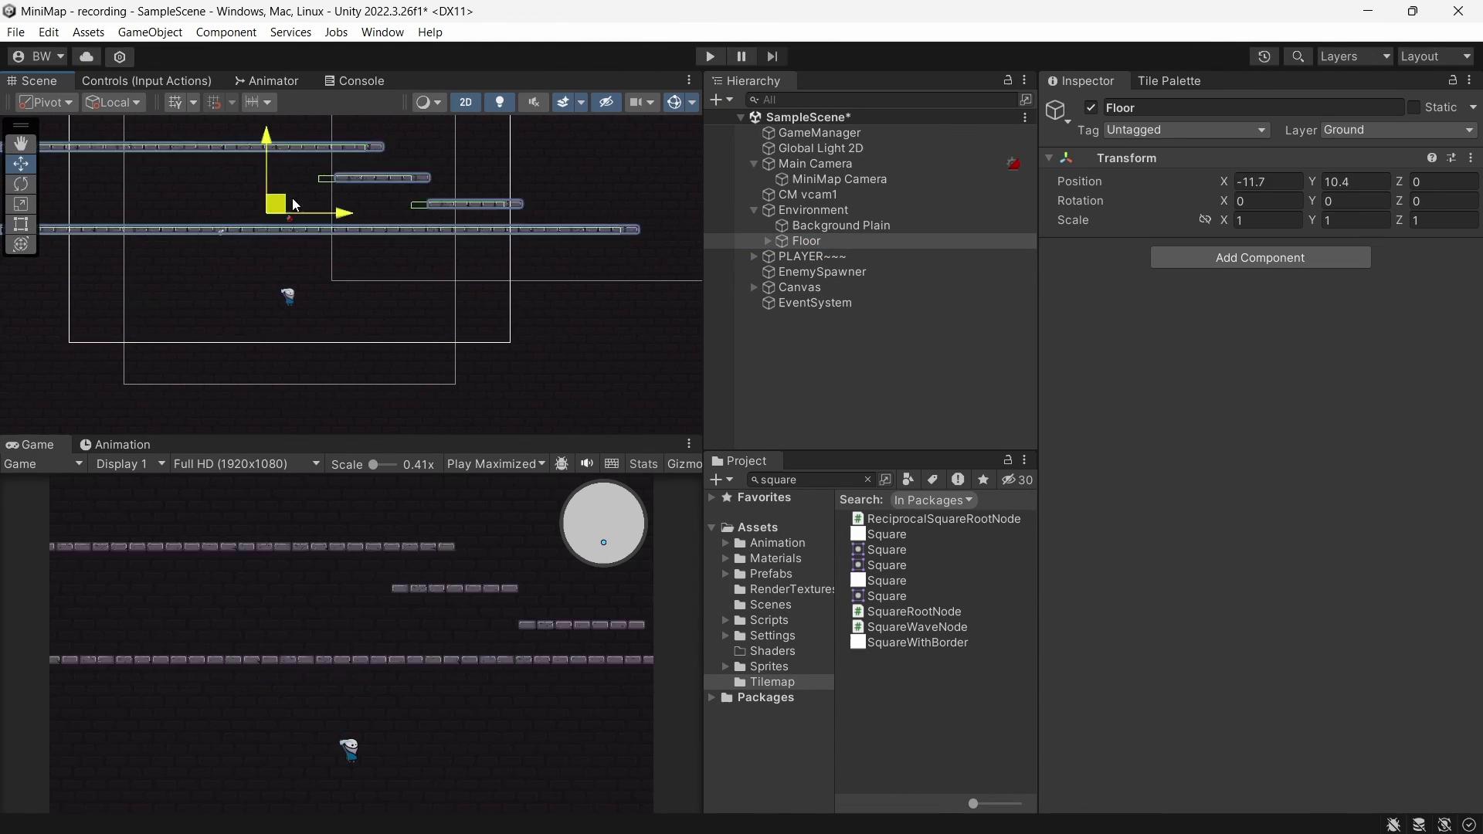
key("ctrl+z")
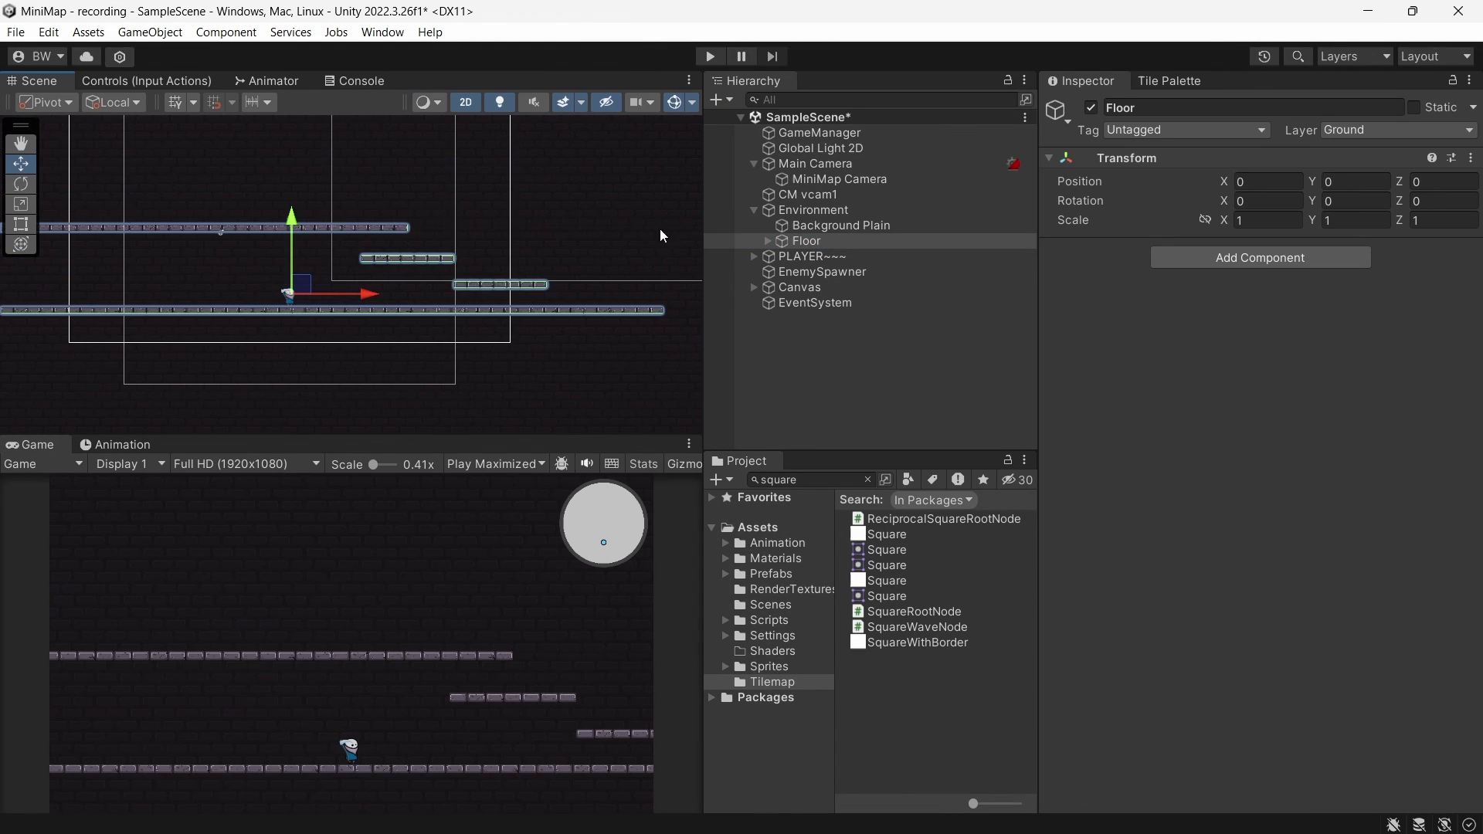
- Duplicate Floor as FloorIcons on the MiniMapIcon layer, children included
left_click(829, 242)
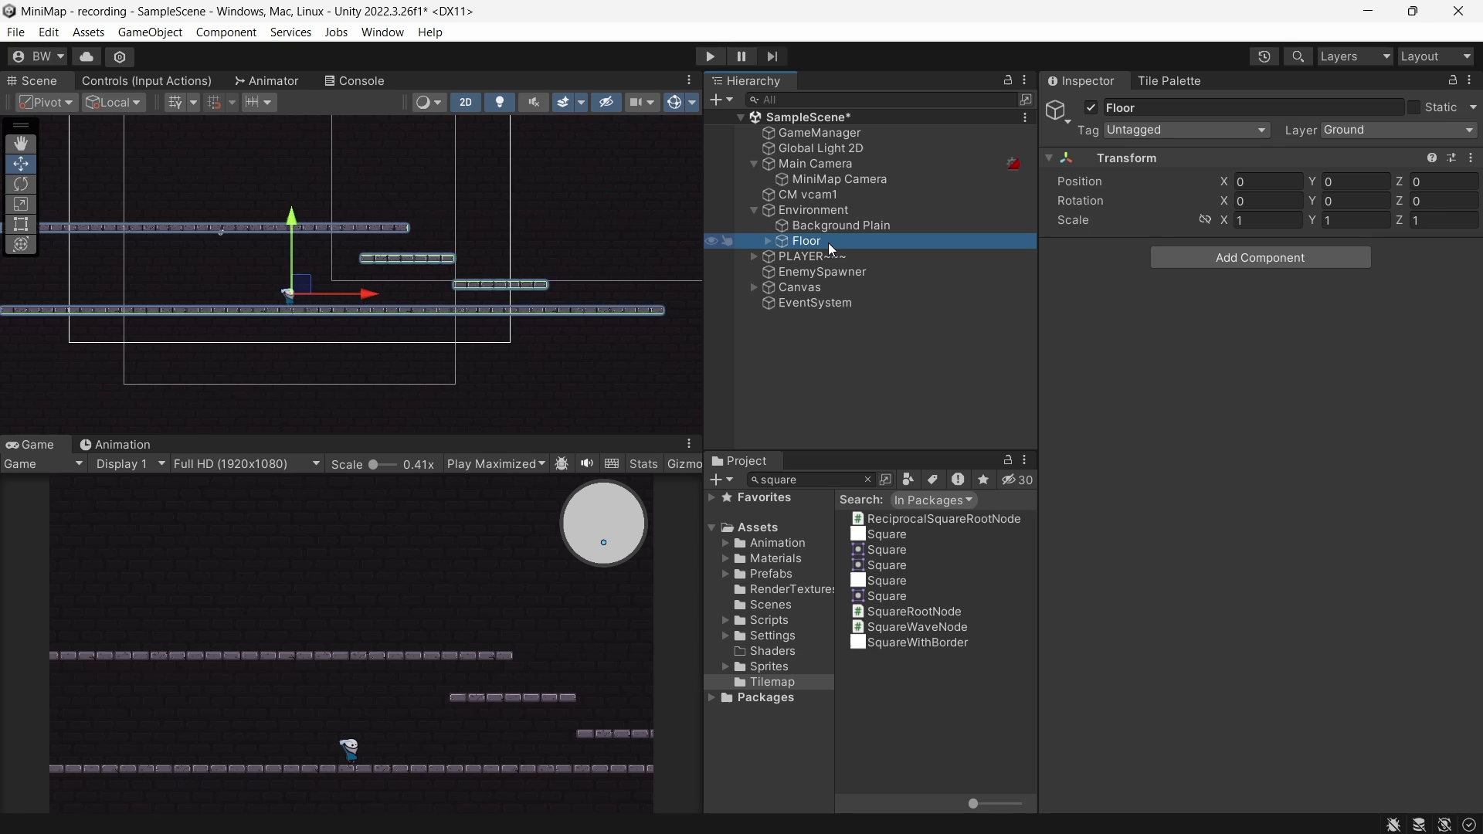
key("ctrl+d")
type("Floor")
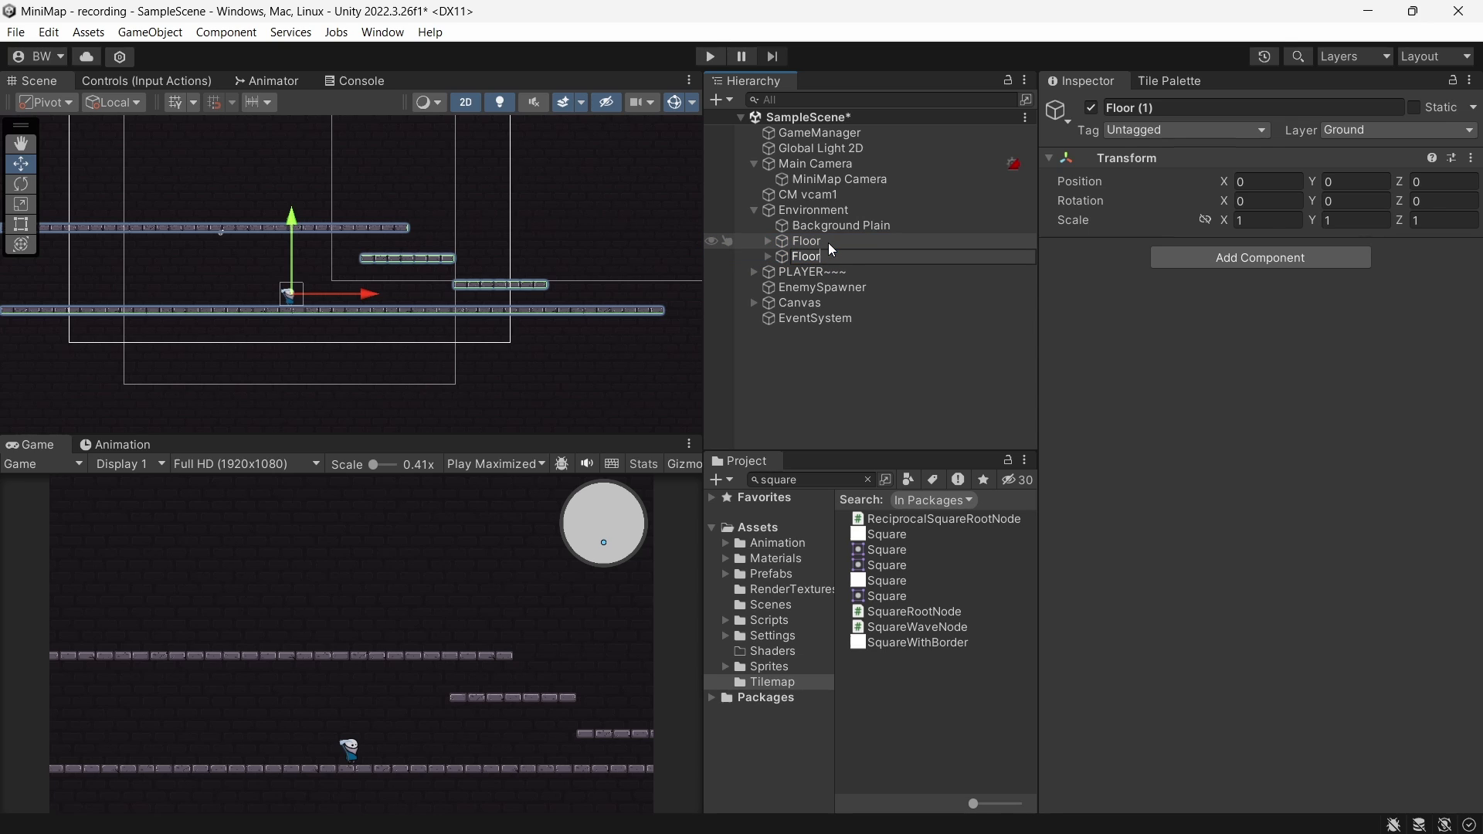
type("Icons")
key("Return")
left_click(1396, 130)
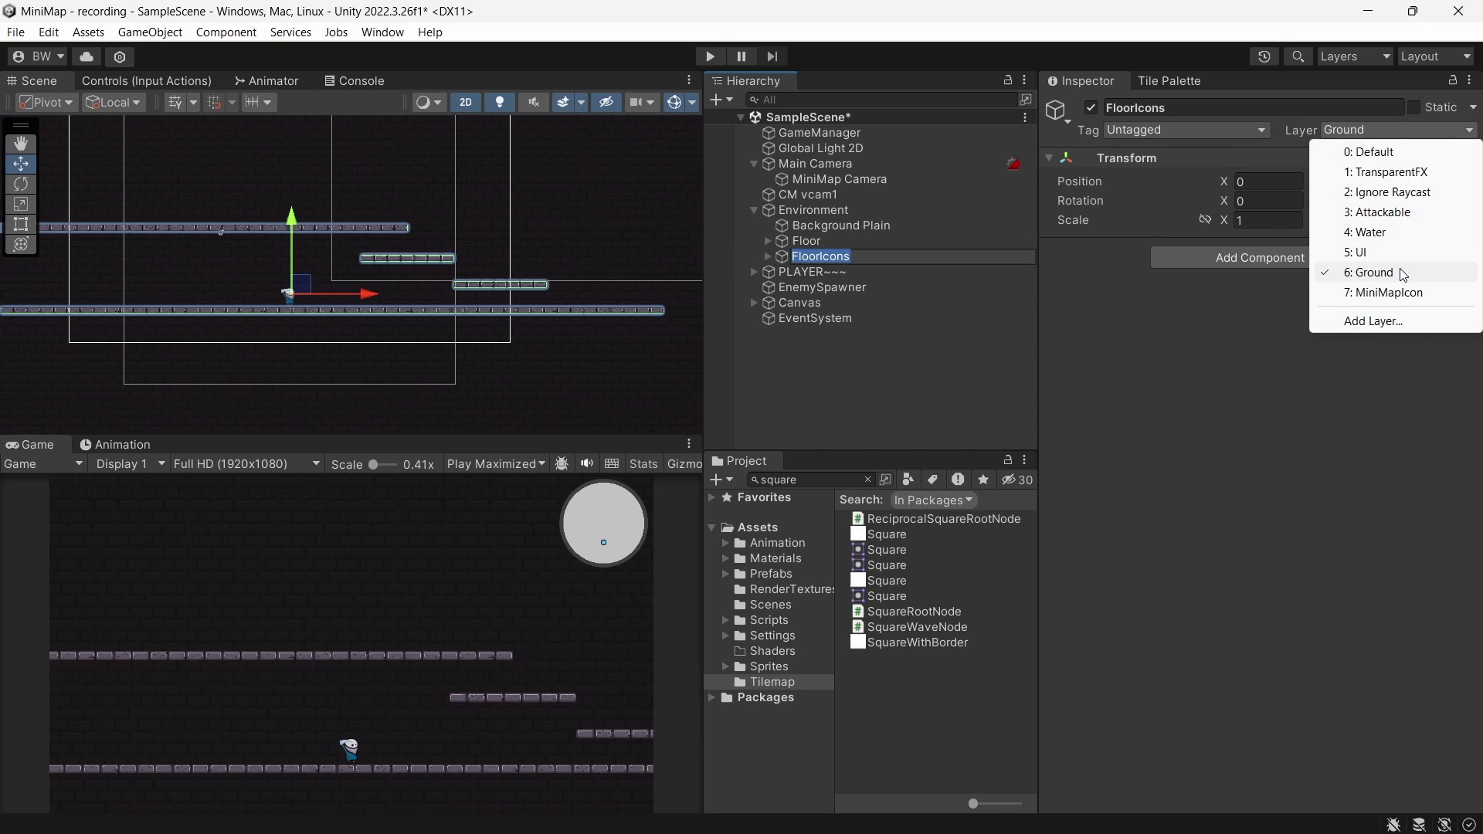
left_click(1385, 293)
left_click(692, 460)
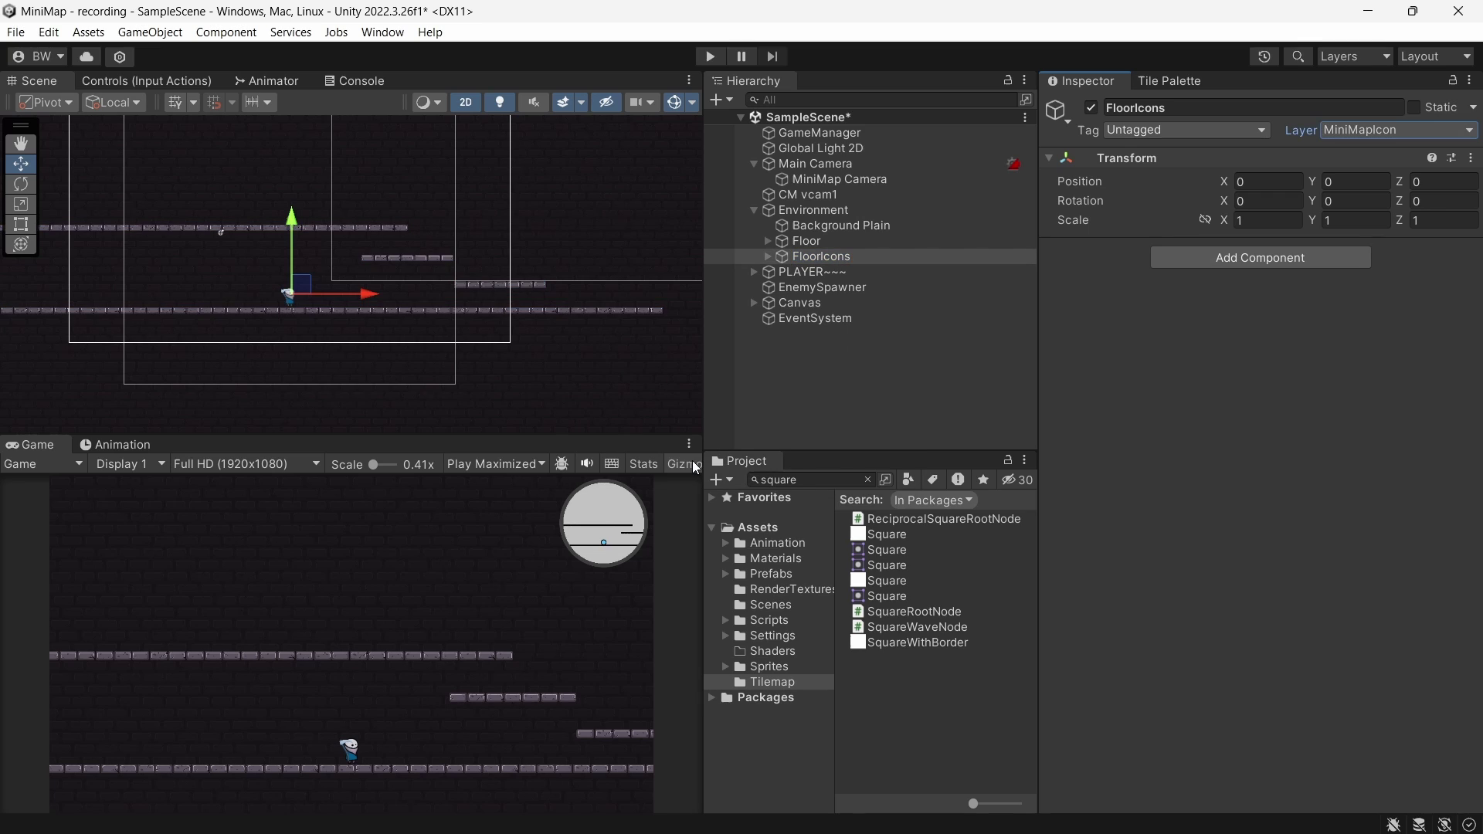
- Remove the Box Collider 2D from all four FloorIcons pieces
left_click(768, 258)
left_click(820, 272)
left_click(829, 318, "shift")
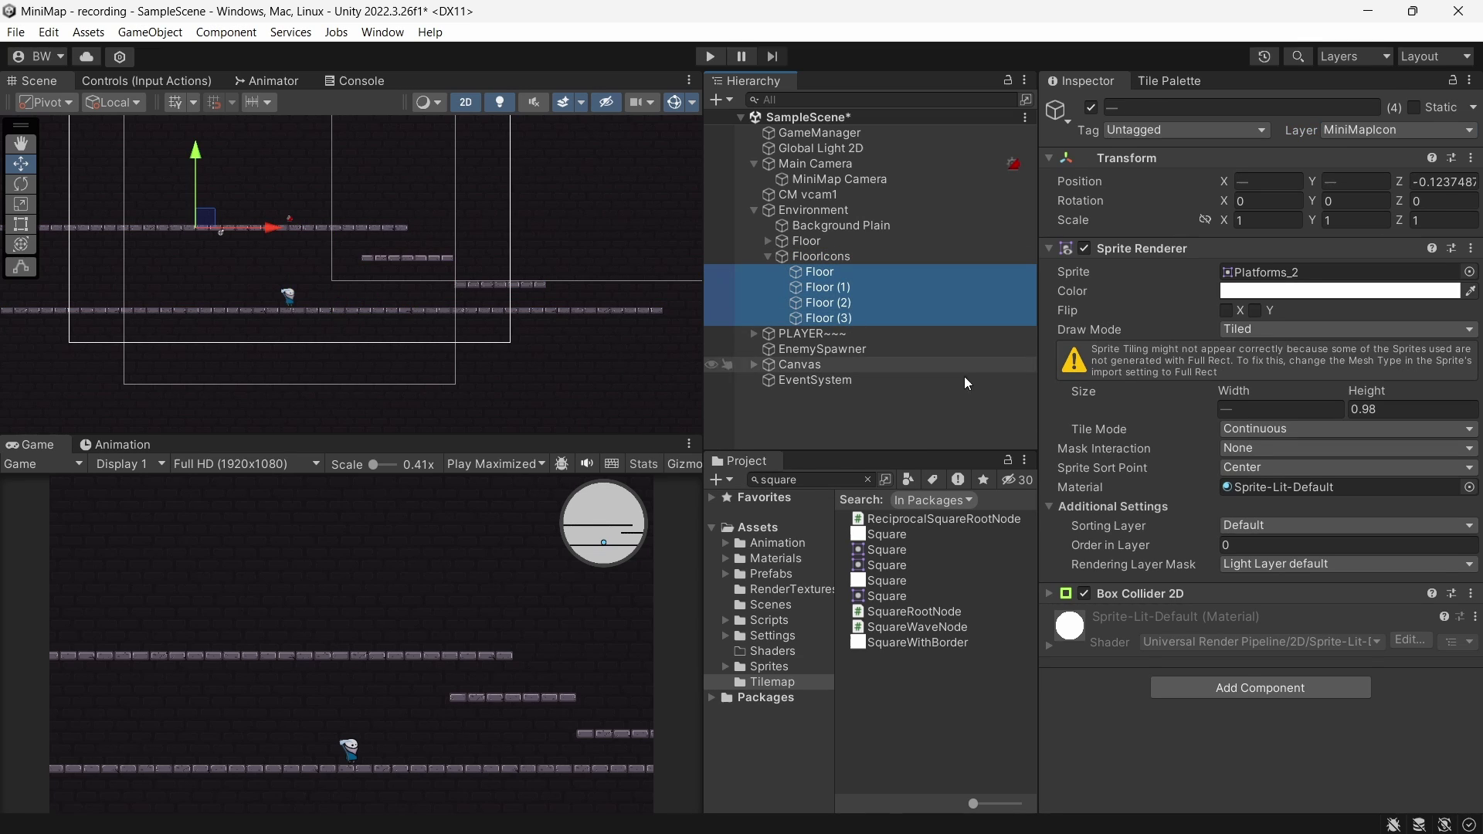
right_click(1423, 596)
left_click(1423, 642)
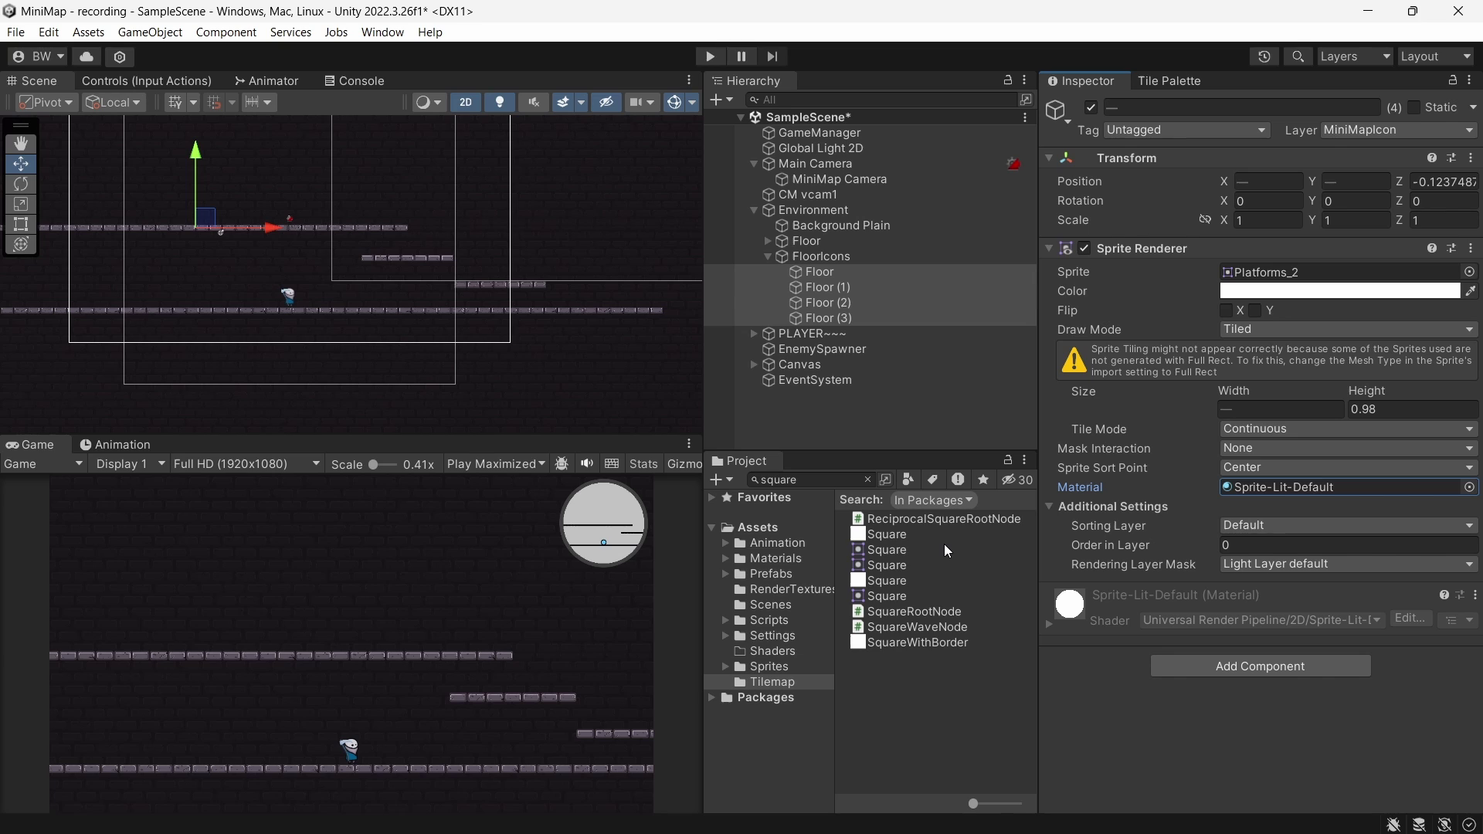
- Create a URP shader graph named MiniMapFloor in Shaders and open it
left_click(772, 650)
right_click(896, 595)
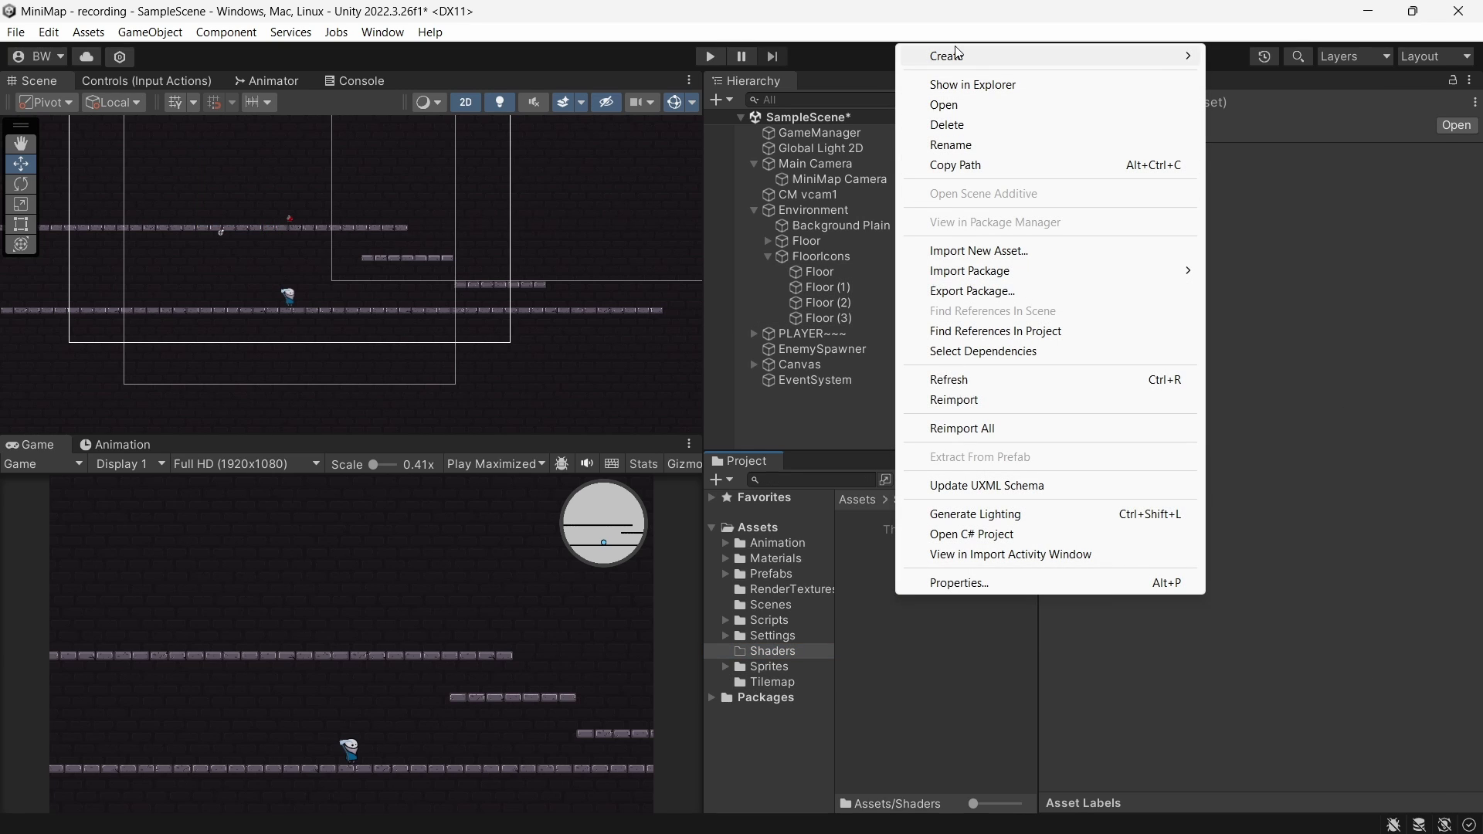
mouse_move(1100, 122)
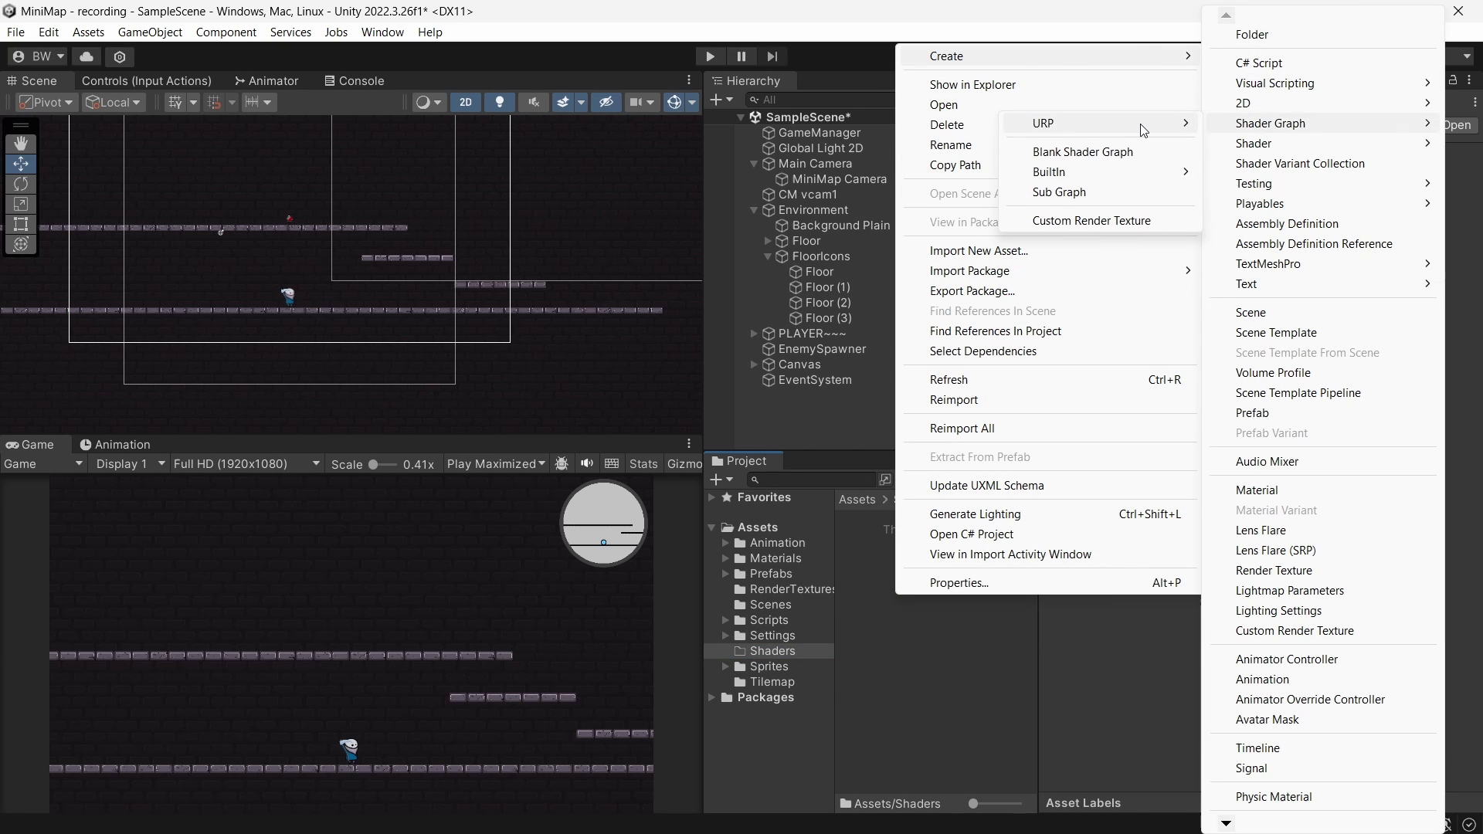
left_click(1275, 192)
type("MiniMap")
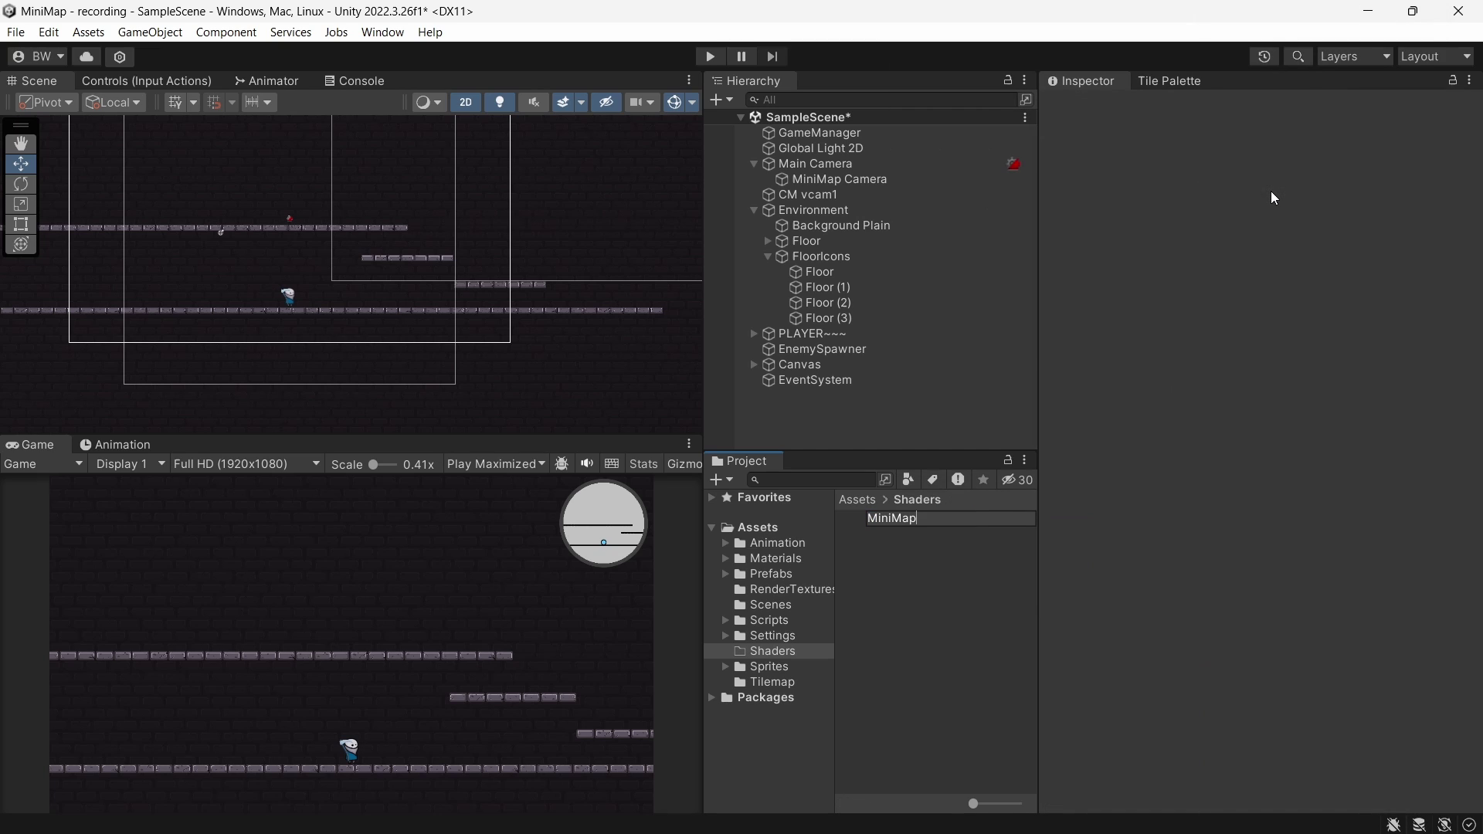
type("Floor")
left_click(1267, 160)
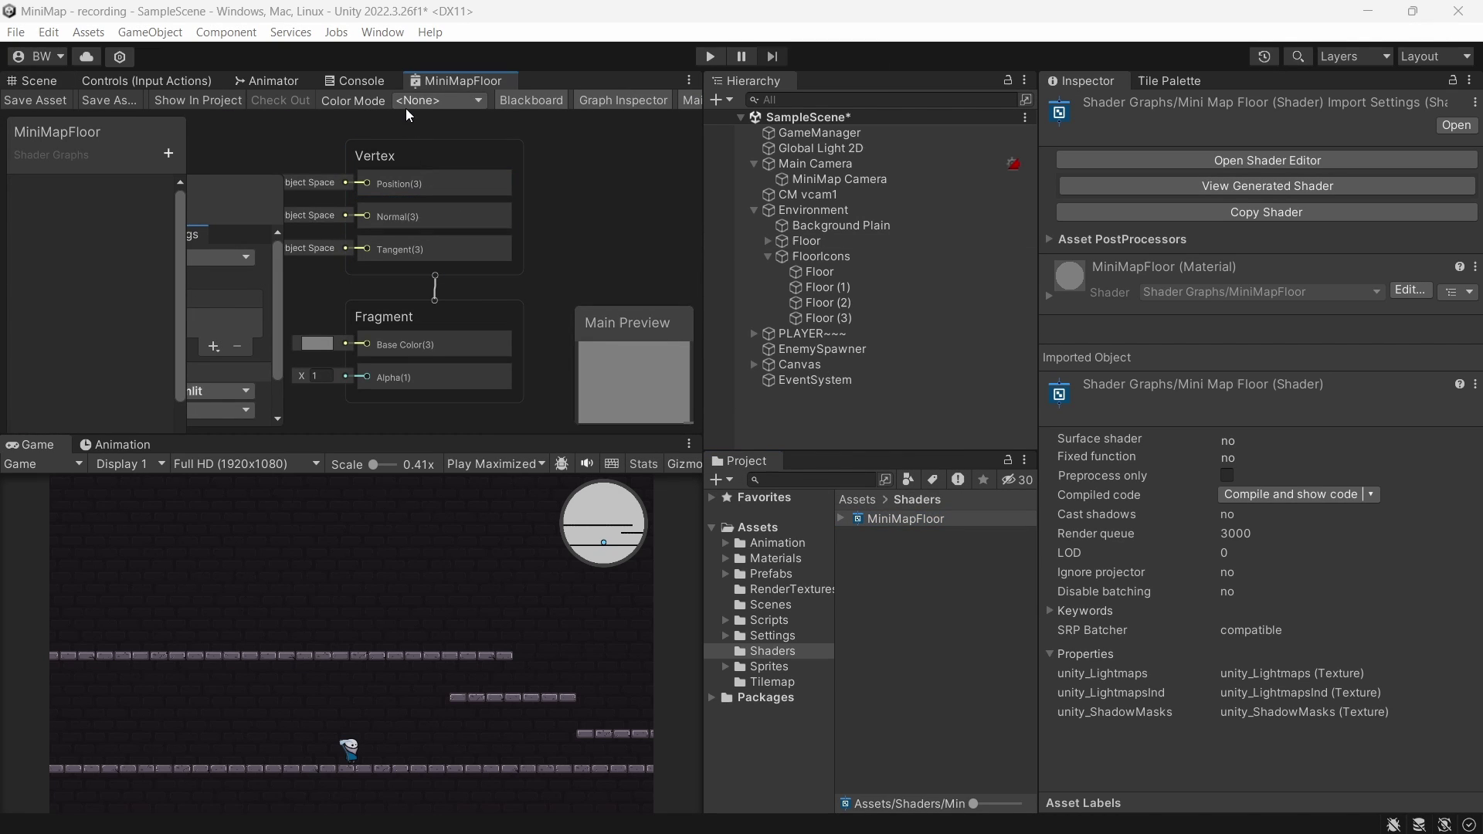
- Maximize the shader graph editor and add a Texture 2D property named MainTex
double_click(431, 79)
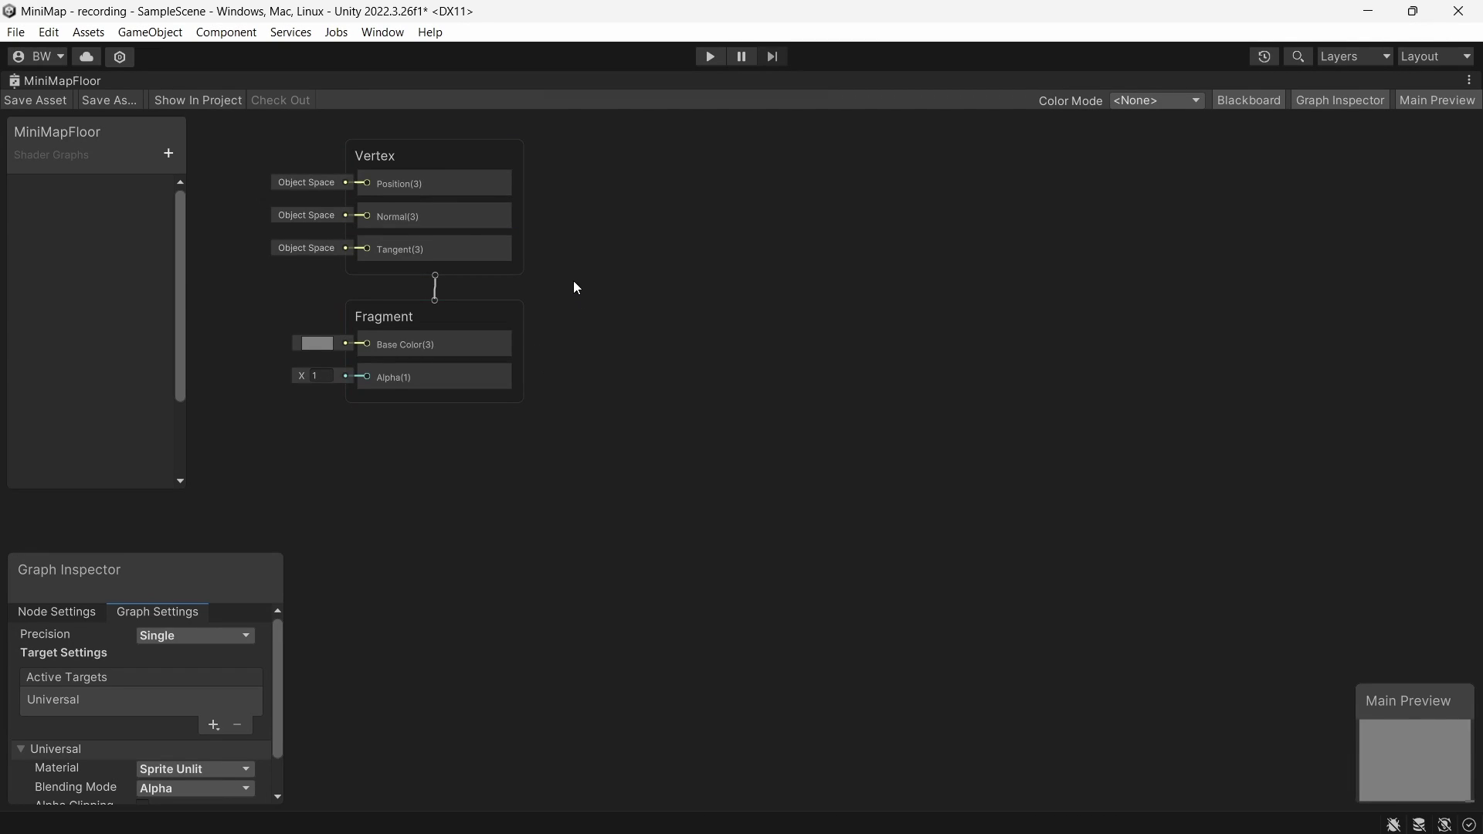
middle_click_drag(574, 284, 1292, 488)
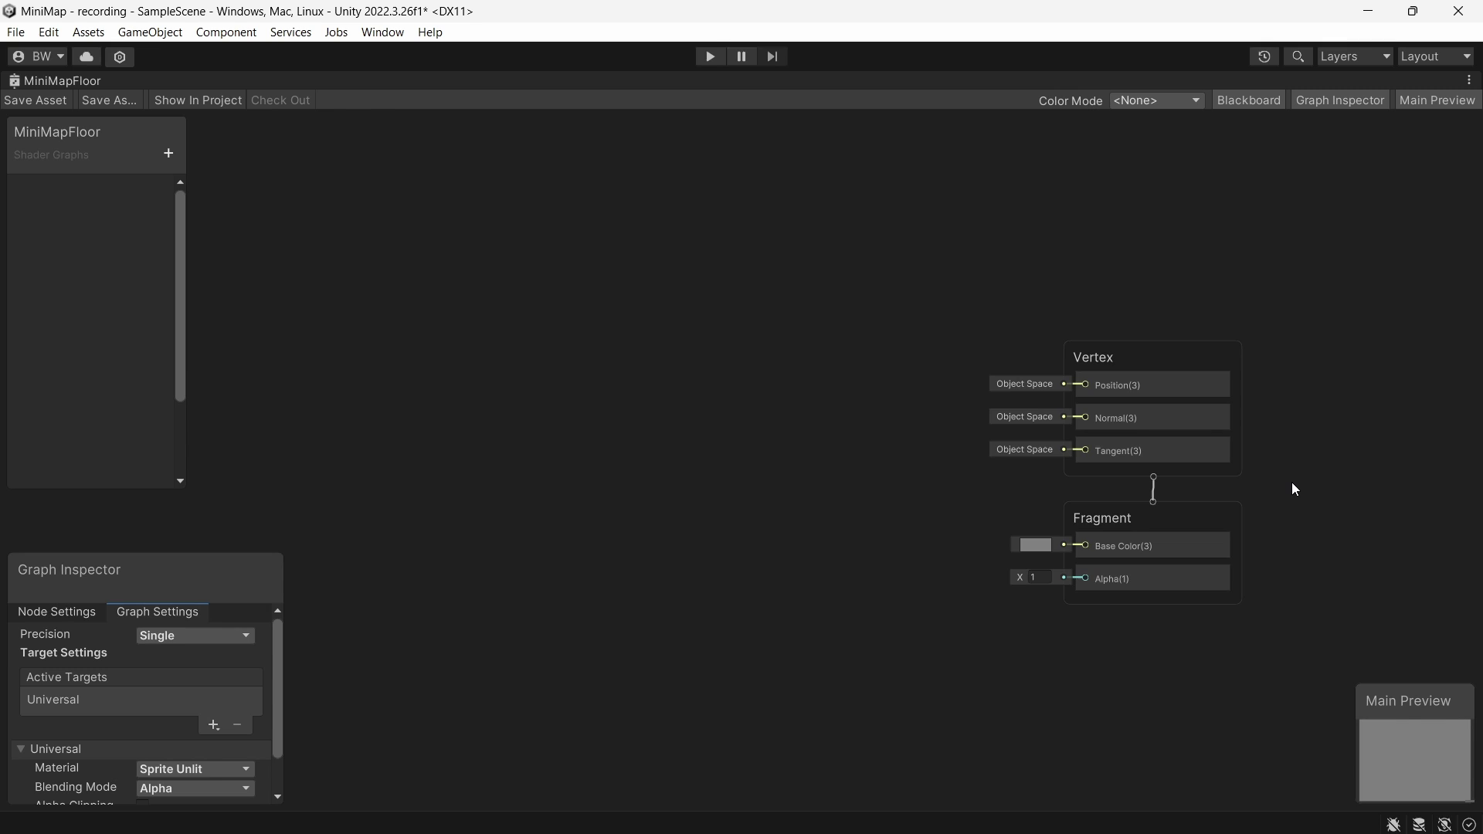
left_click(168, 154)
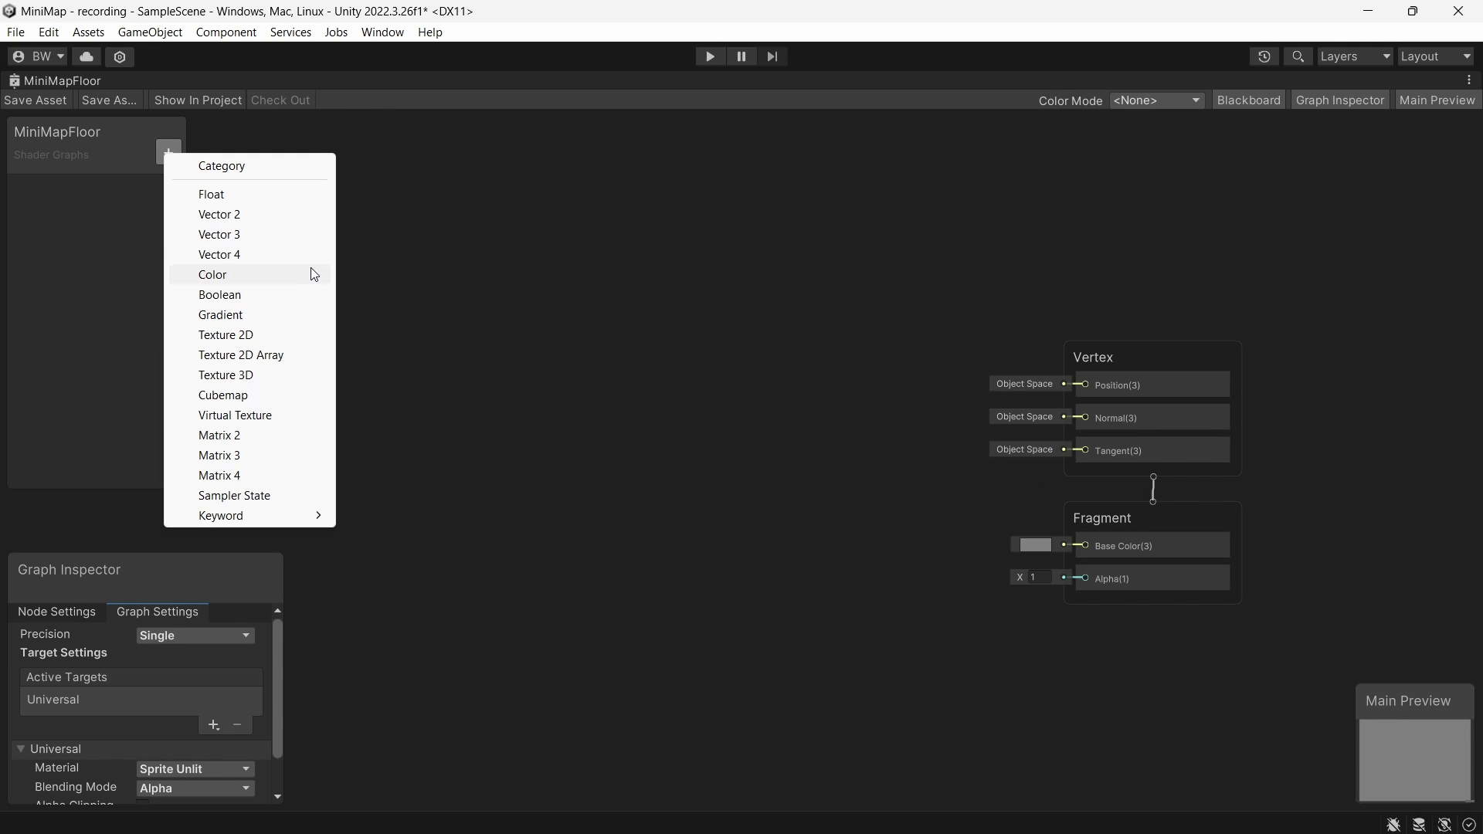
left_click(301, 335)
type("MainTex")
key("Return")
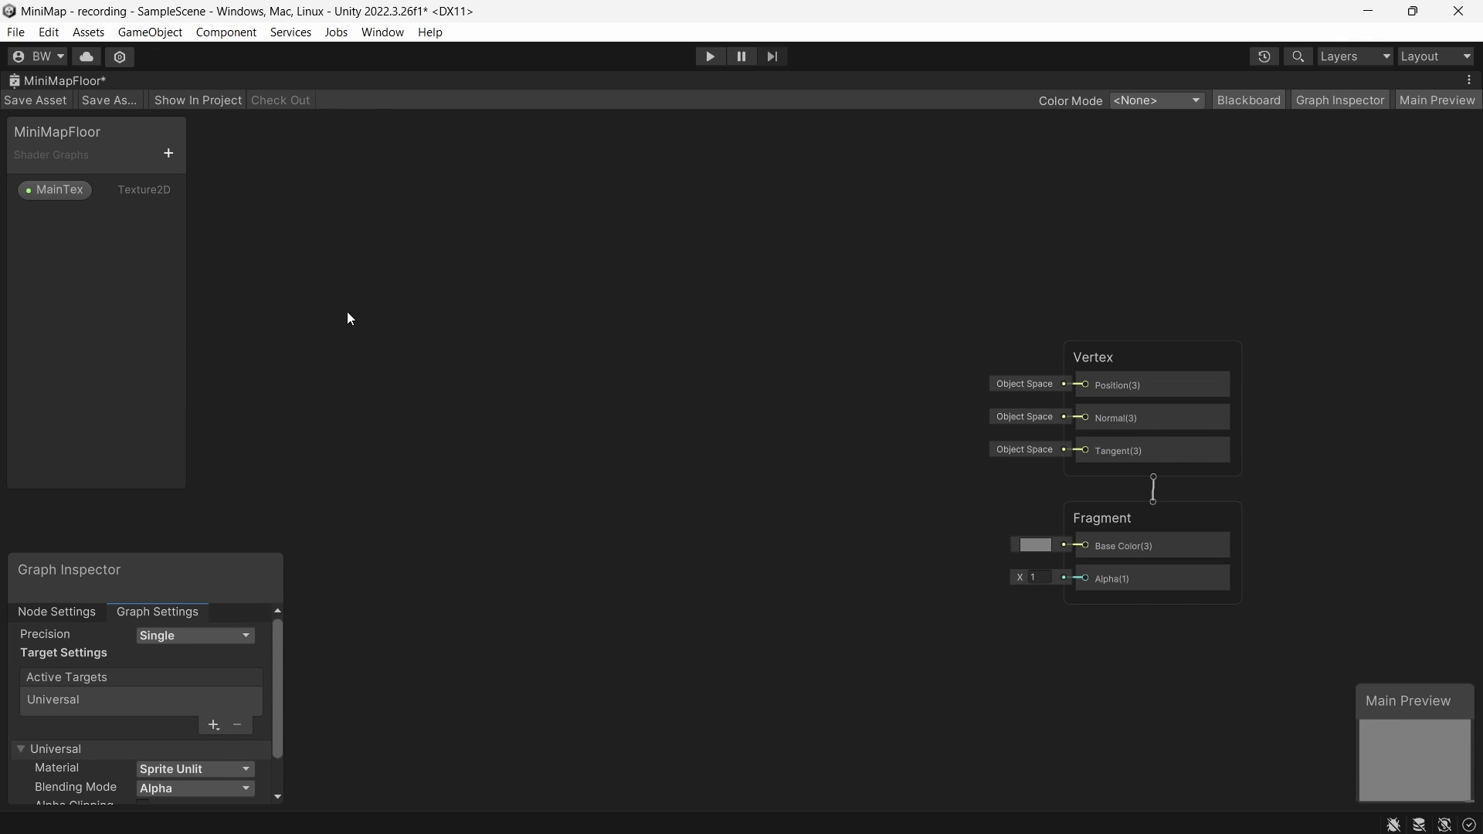
left_click(58, 190)
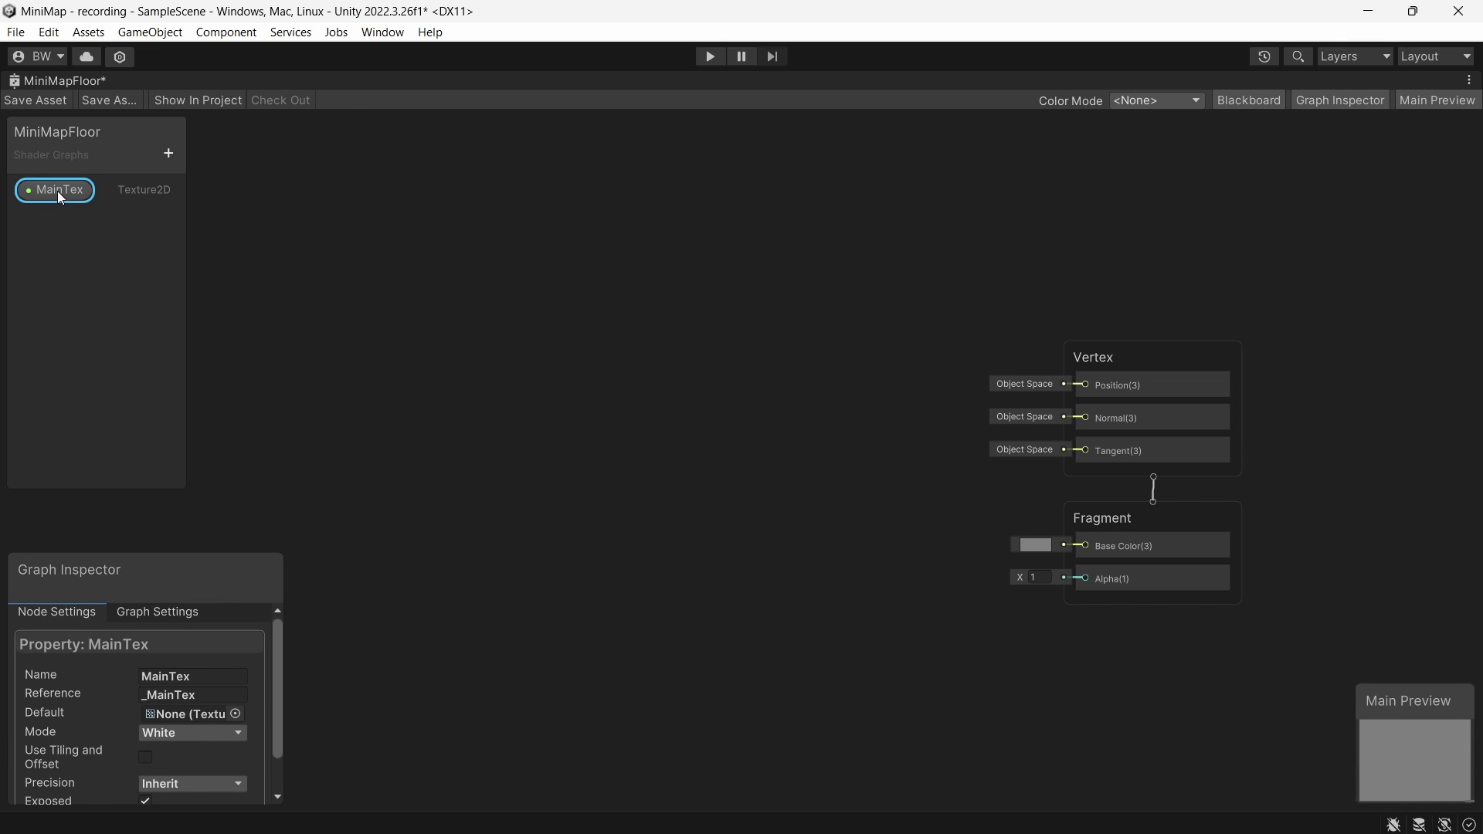
left_click(207, 693)
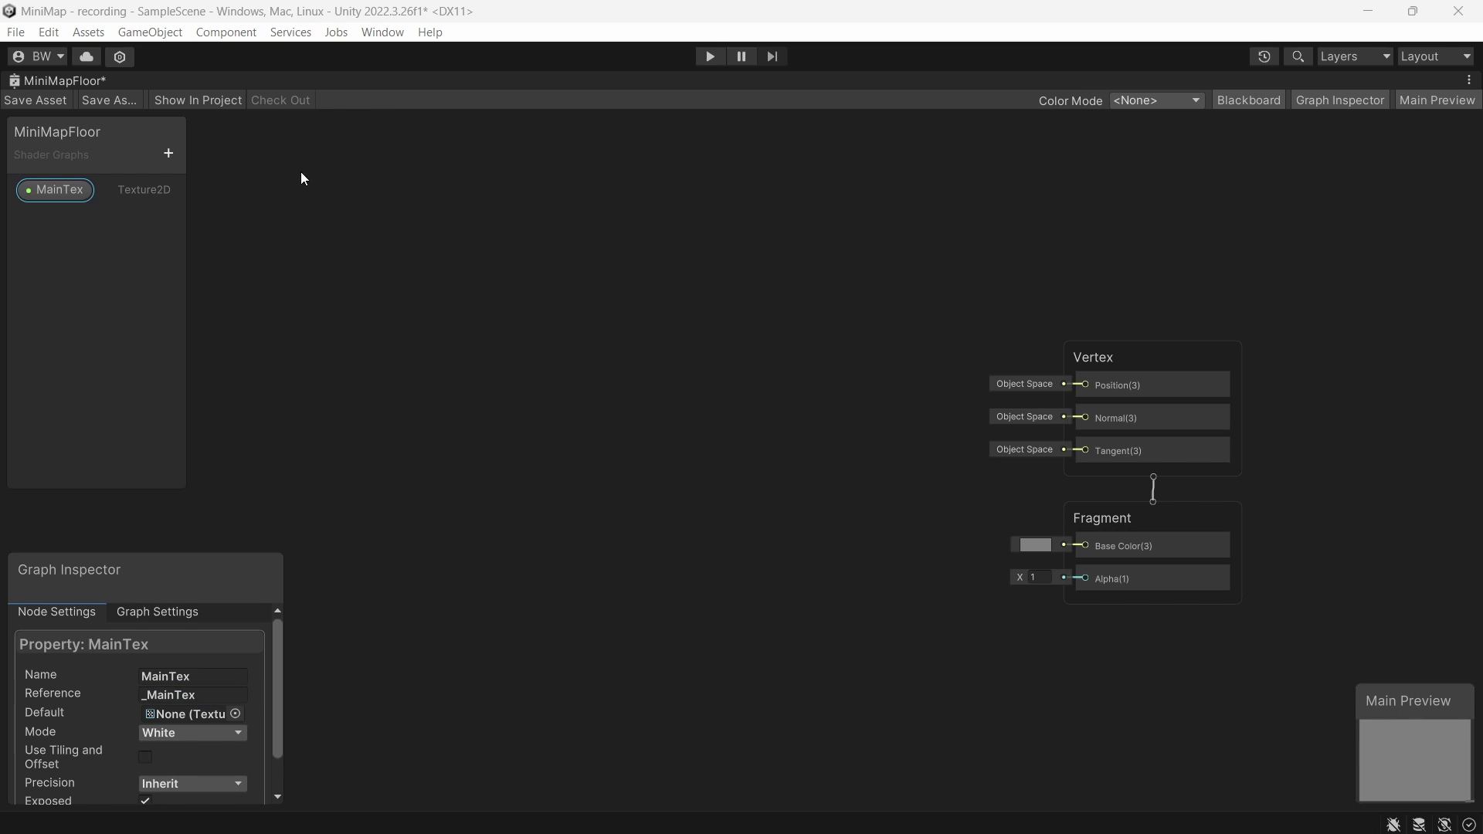
- Add a Color property named IconColor with an opaque light grey default
left_click(168, 153)
left_click(235, 275)
type("I")
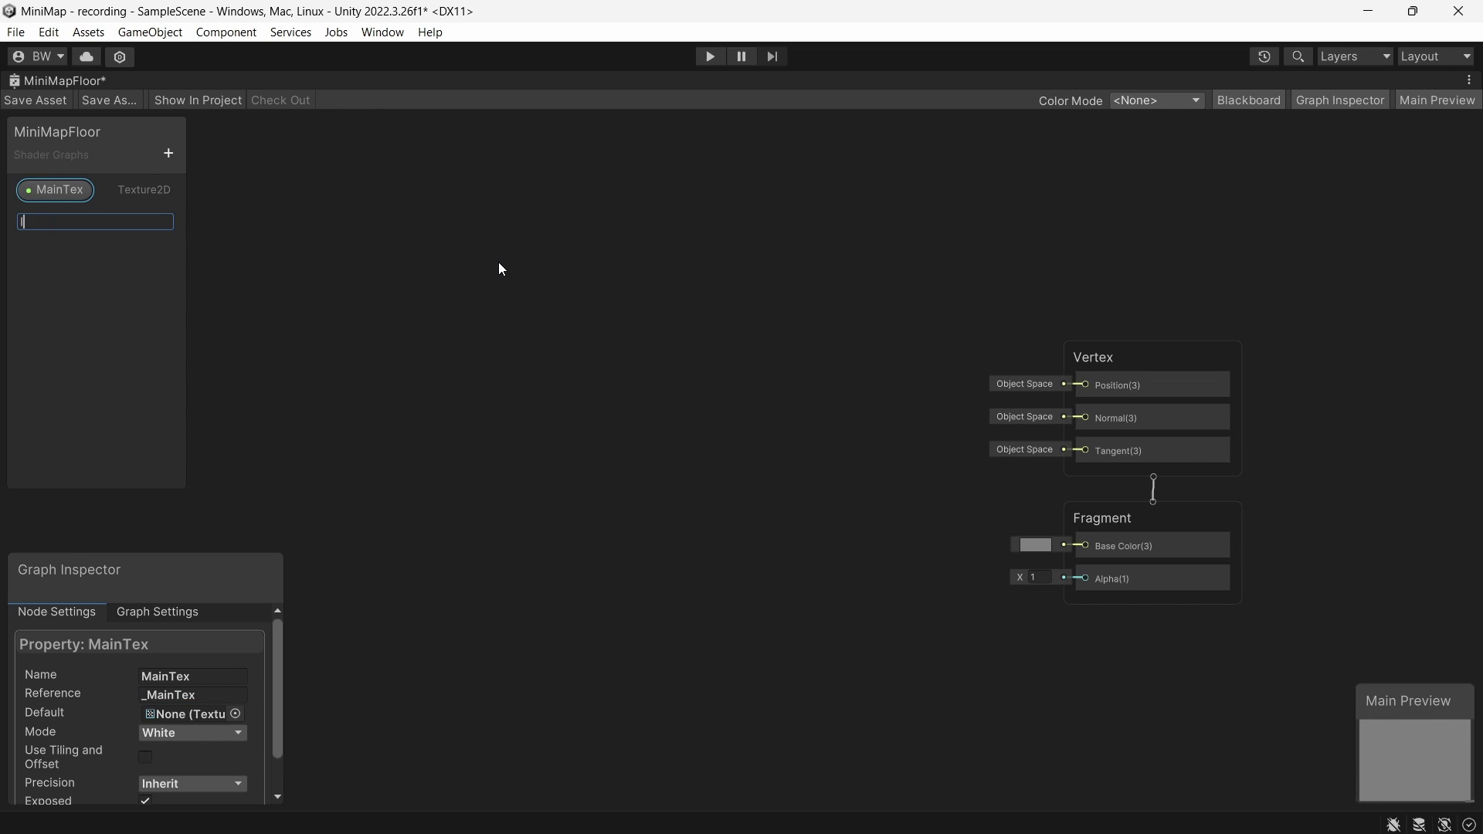
type("conColor")
key("Return")
left_click(45, 216)
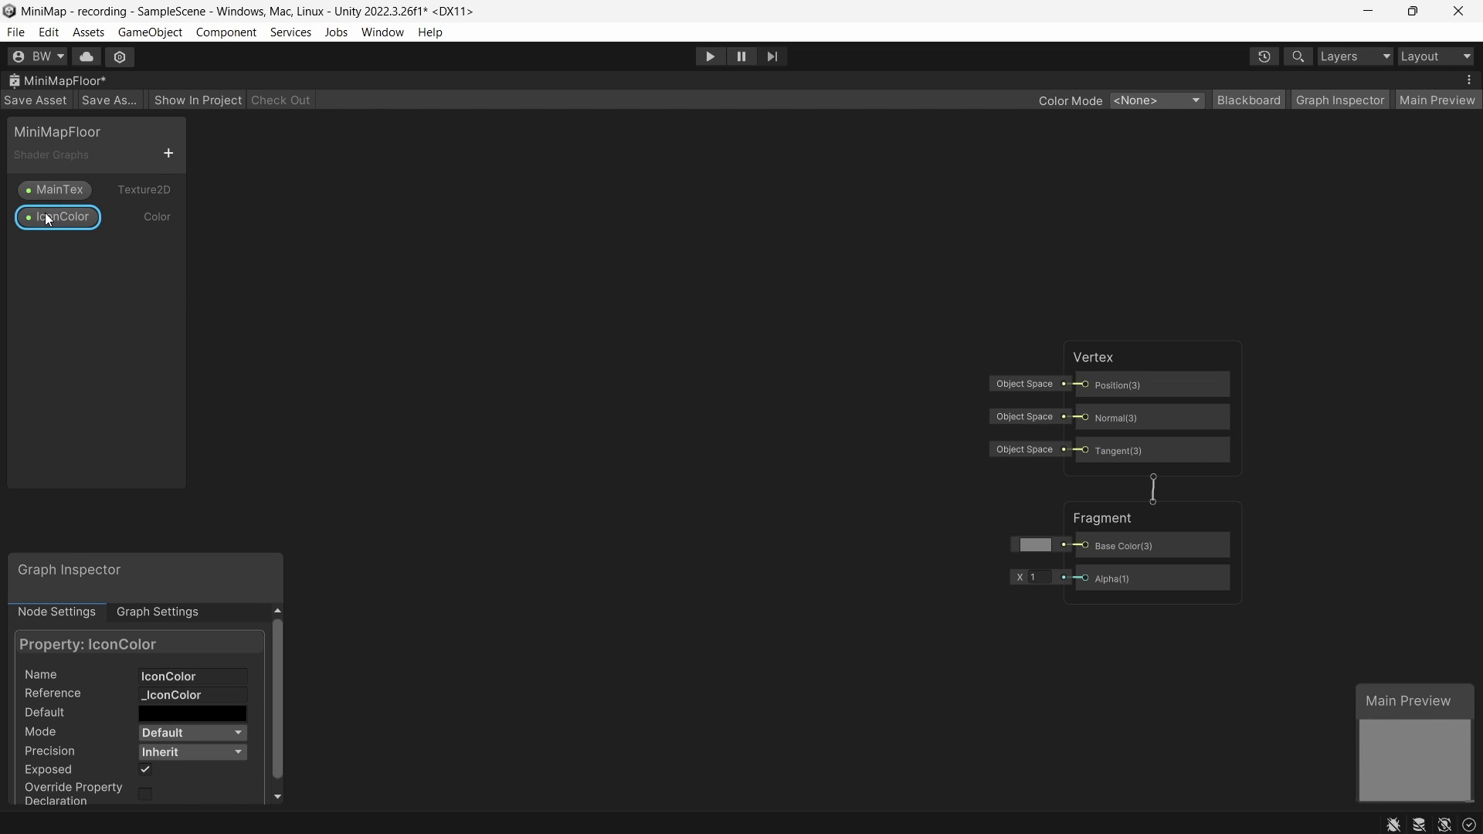
left_click(191, 713)
left_click_drag(228, 586, 230, 500)
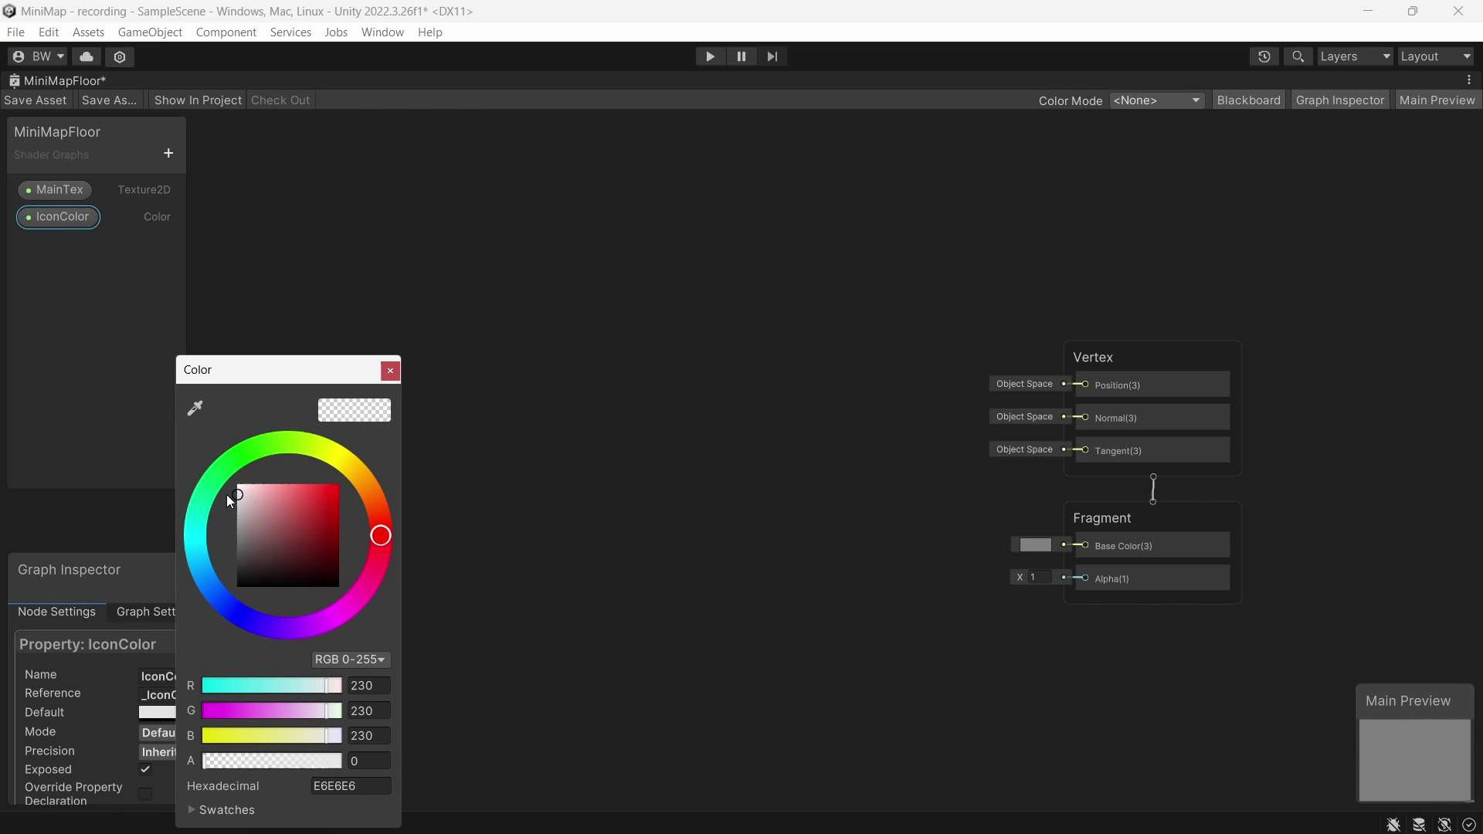
left_click_drag(226, 760, 341, 760)
left_click(391, 370)
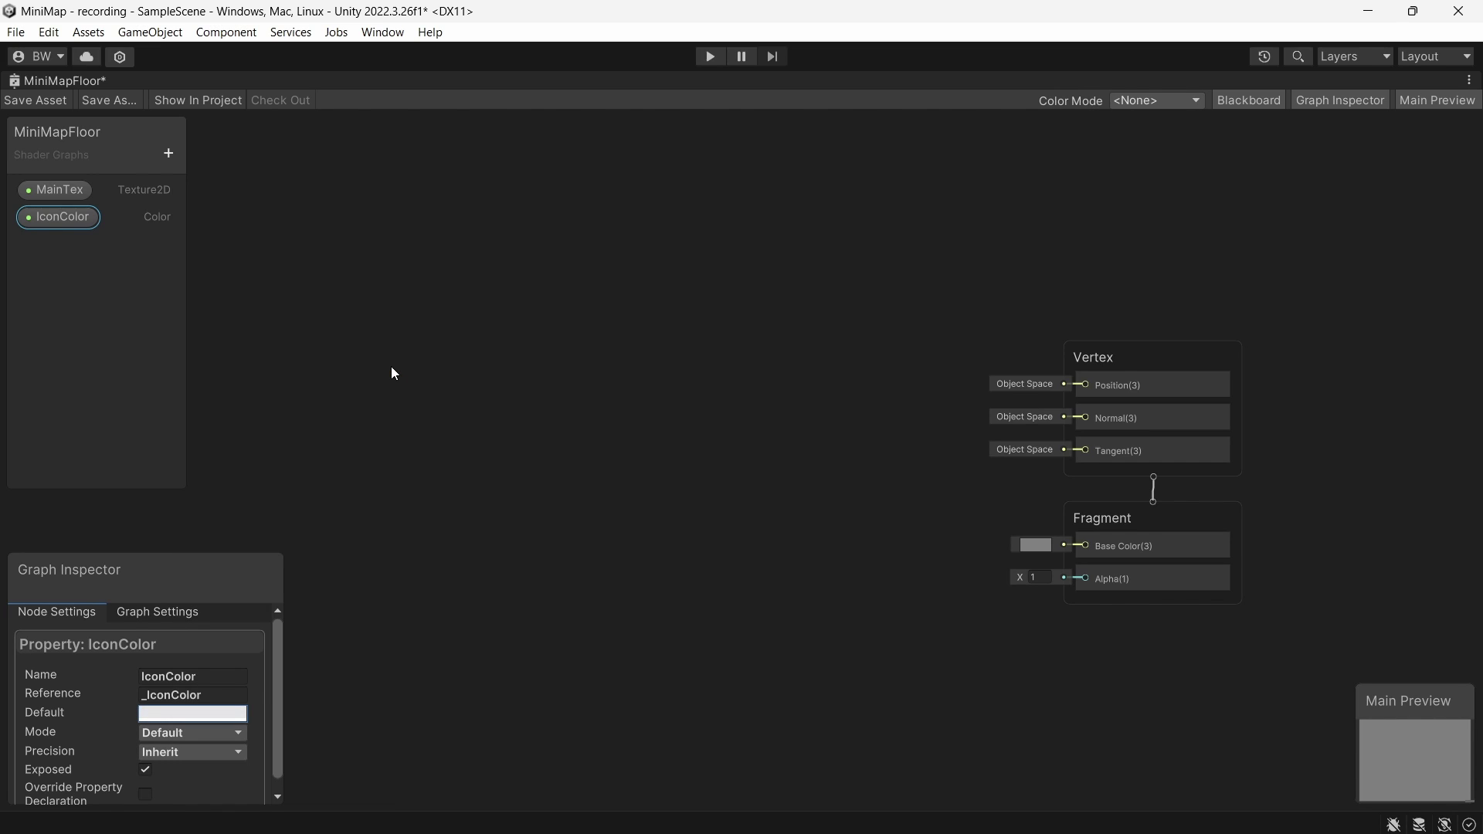
- Place a MainTex node feeding a Sample Texture 2D node on the graph
mouse_move(53, 197)
left_mouse_down()
mouse_move(503, 387)
mouse_move(630, 469)
left_mouse_up()
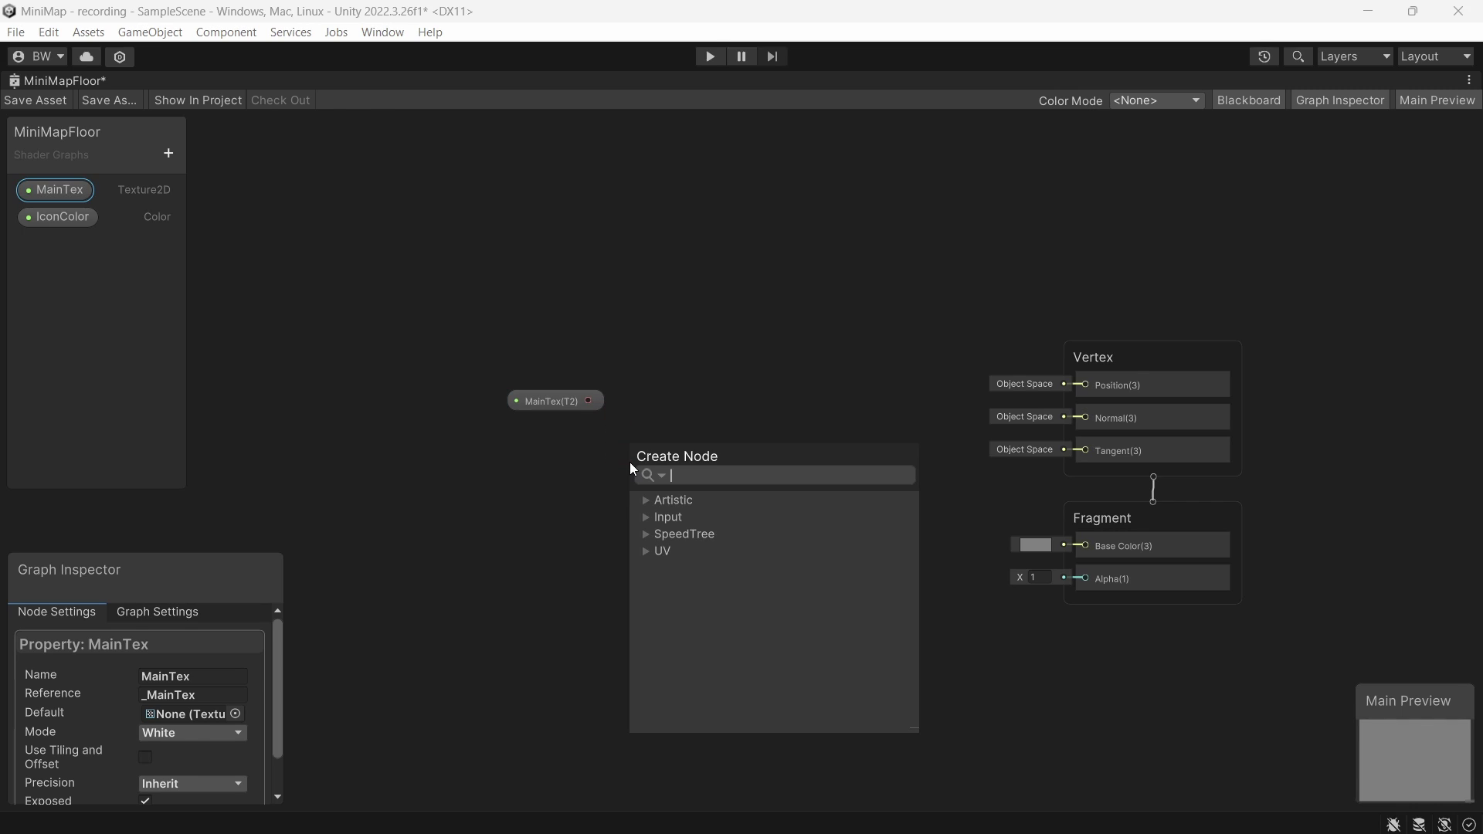
type("sample")
key("Return")
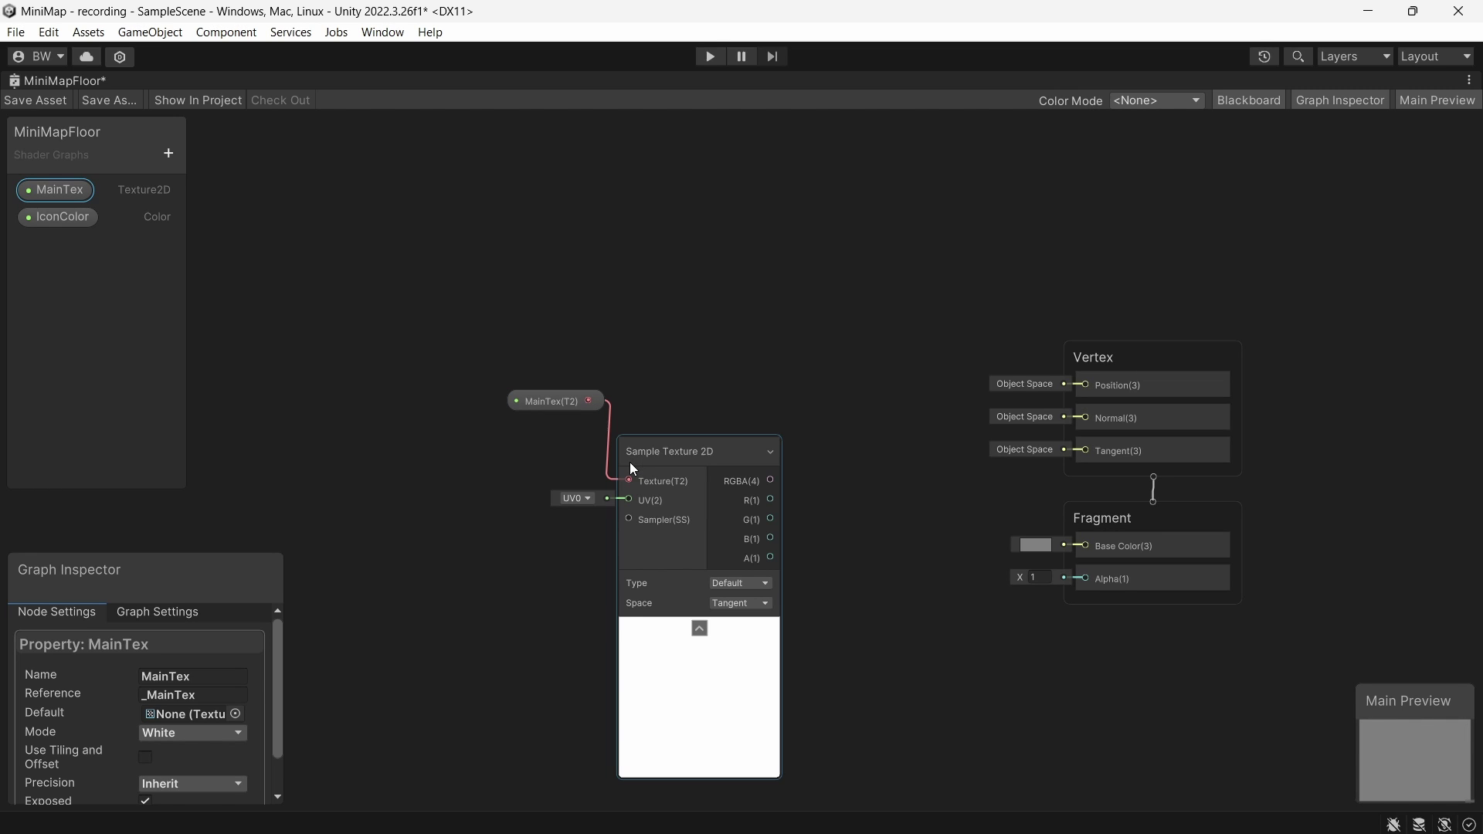
mouse_move(464, 355)
left_mouse_down()
mouse_move(676, 482)
mouse_move(506, 389)
left_mouse_up()
left_click_drag(597, 421, 696, 266)
type("blend")
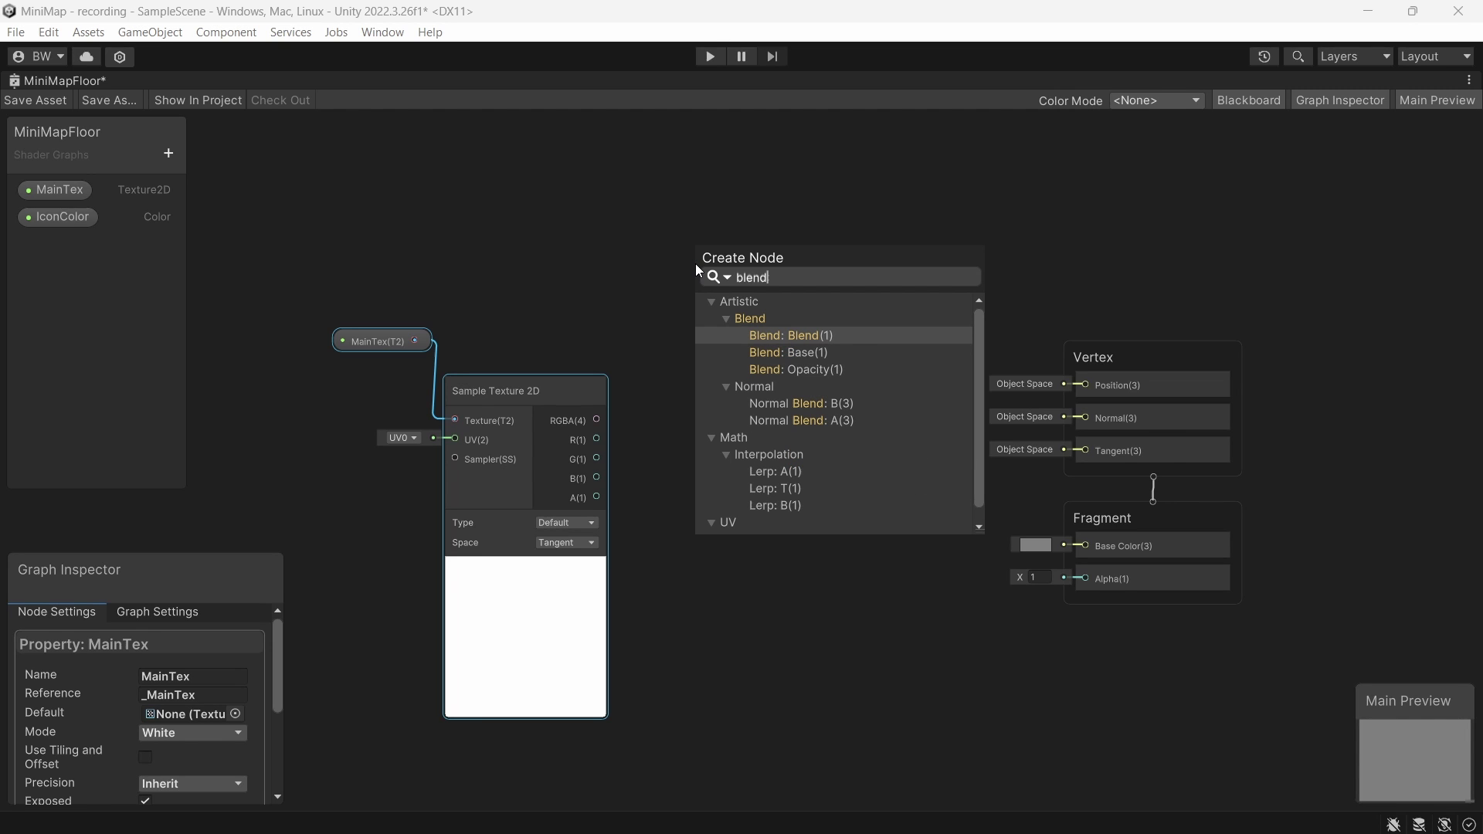
- Add a Blend node fed by the sampled texture and IconColor, opacity 1
key("Return")
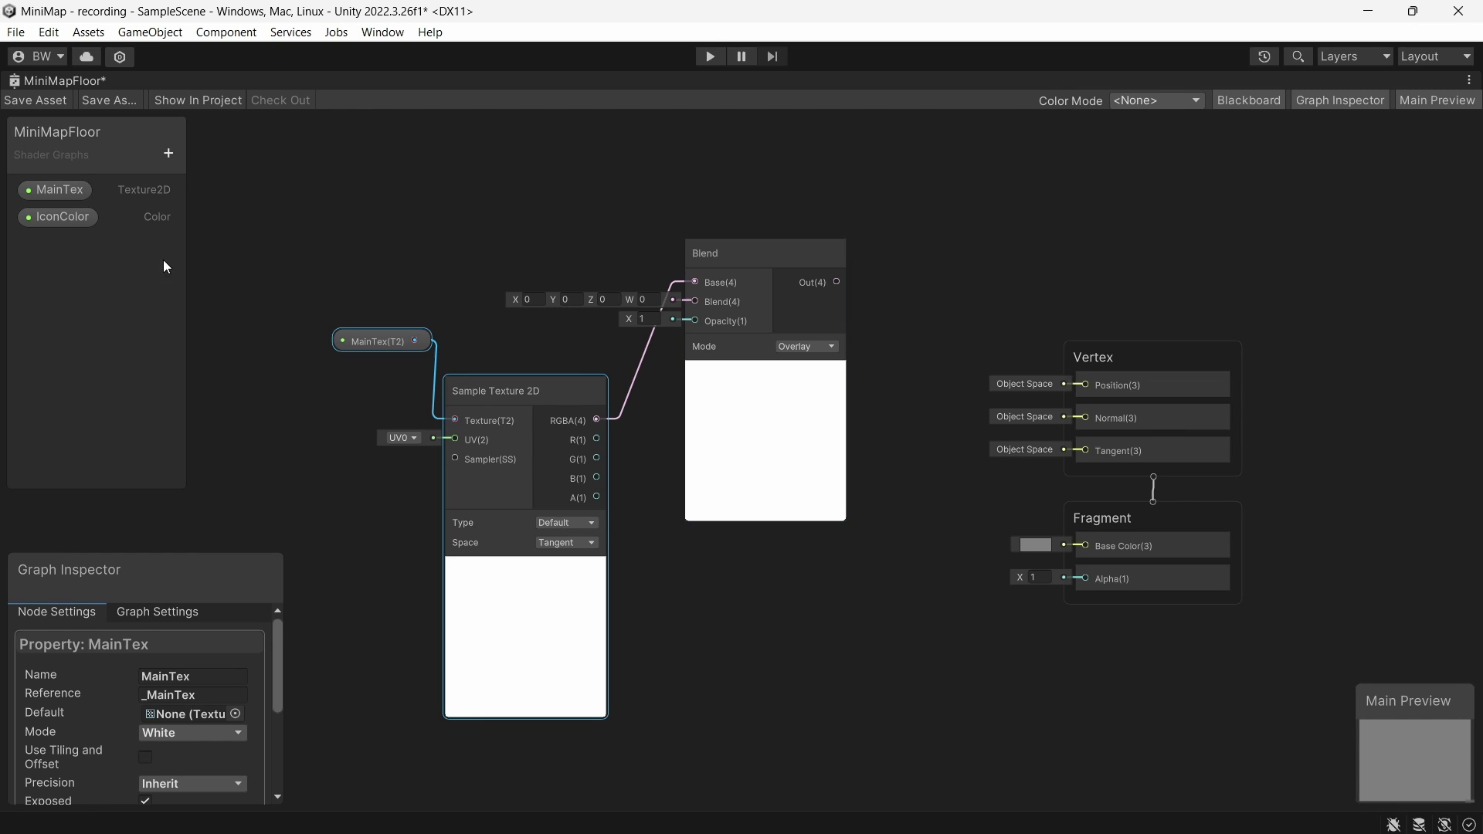
left_click(66, 217)
left_click_drag(550, 199, 695, 302)
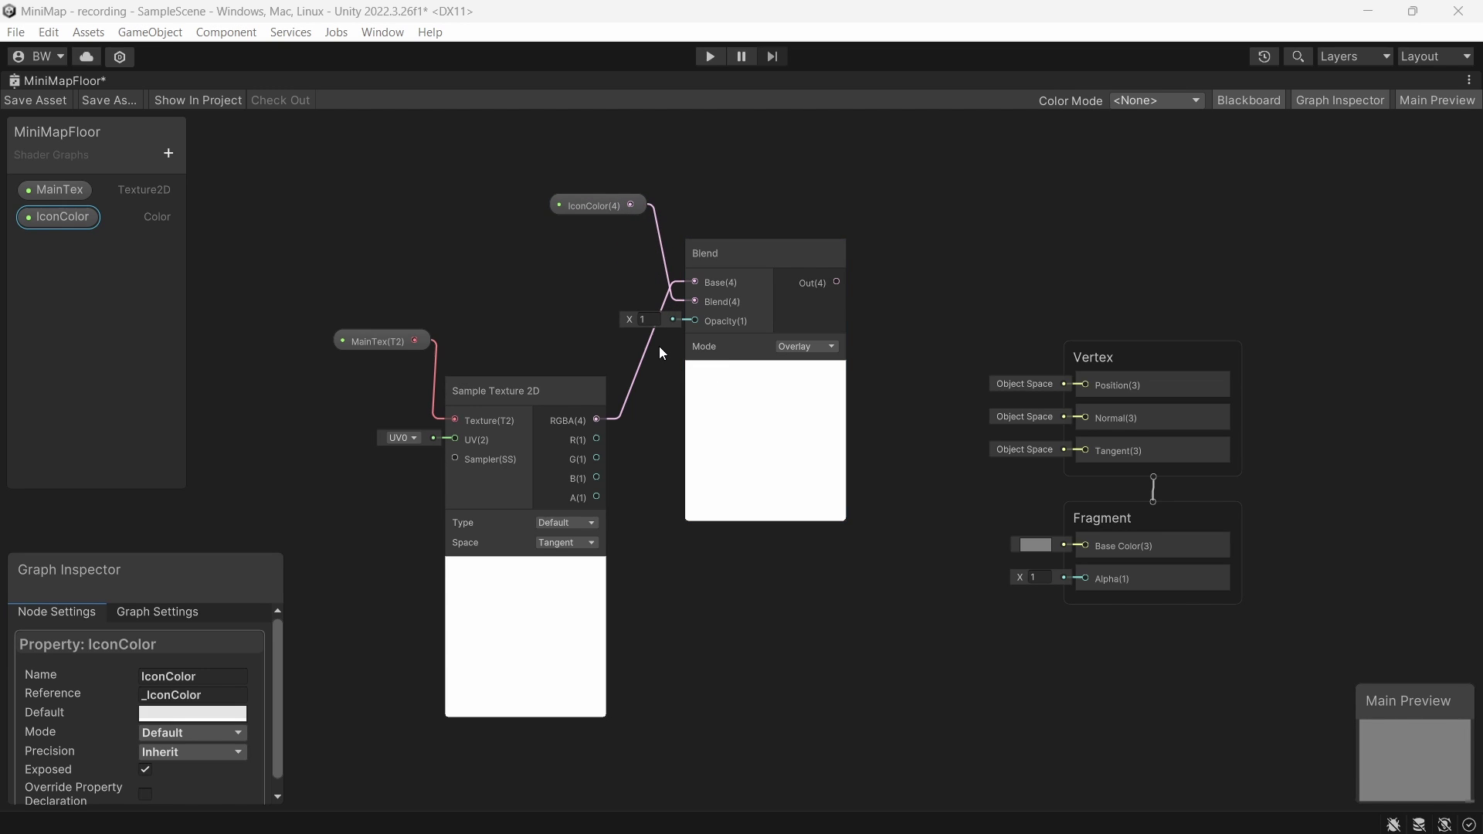
left_click(649, 319)
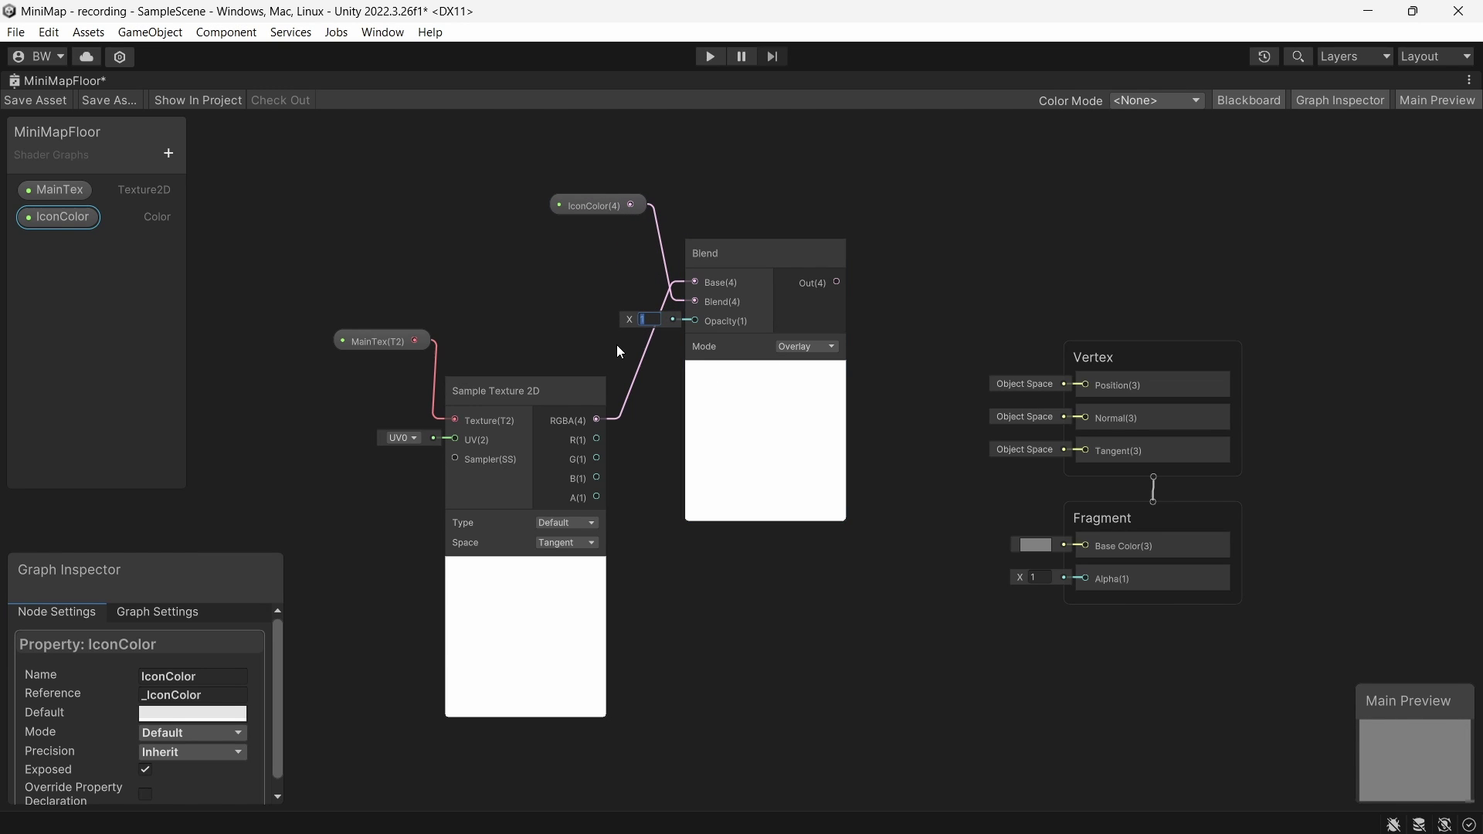
left_click(576, 305)
- Set the Blend mode to Overwrite and connect its output to Base Color
left_click_drag(765, 407, 766, 400)
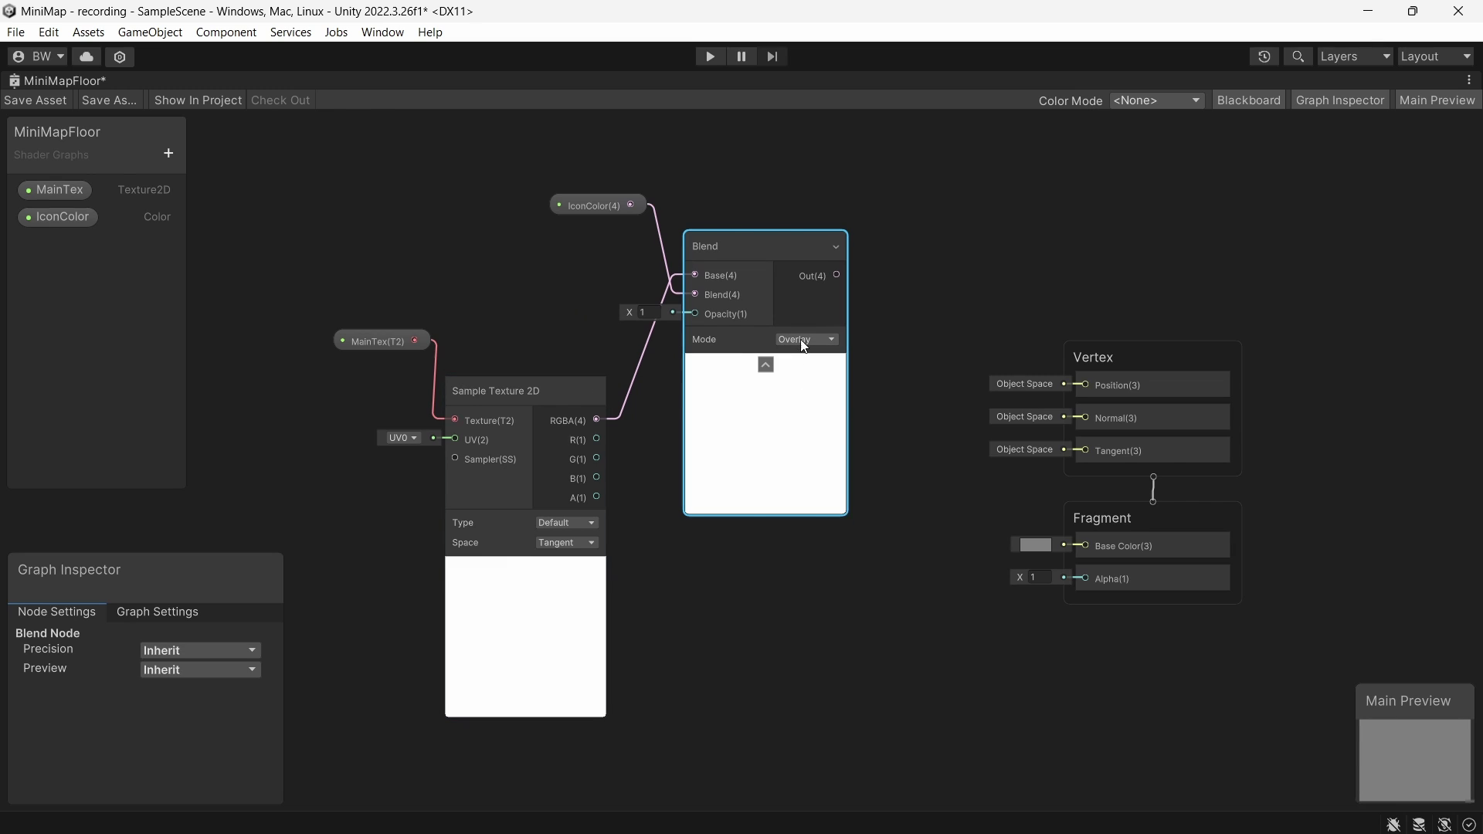
left_click(807, 340)
left_click(829, 782)
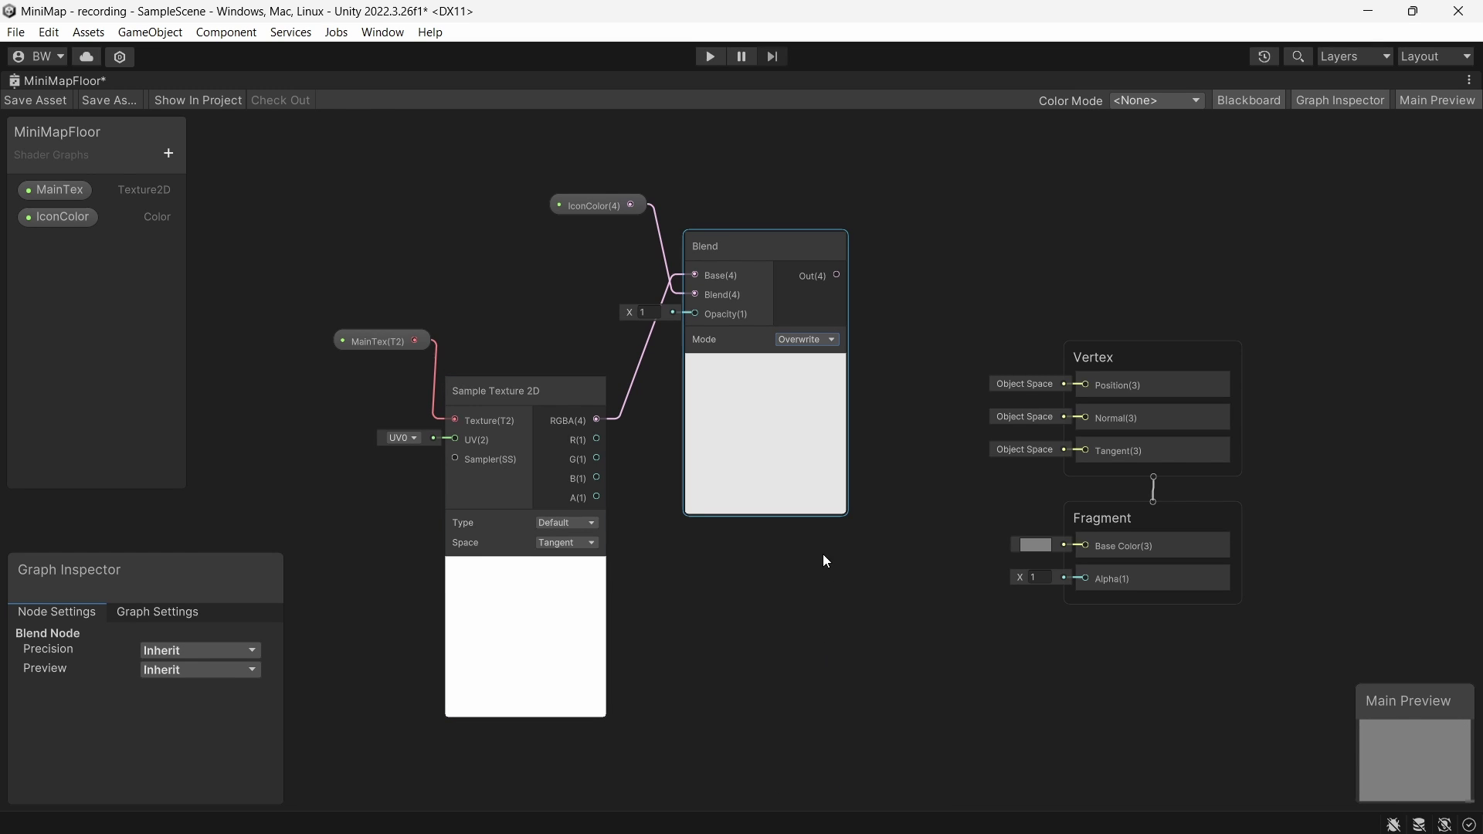
left_click_drag(838, 275, 1085, 550)
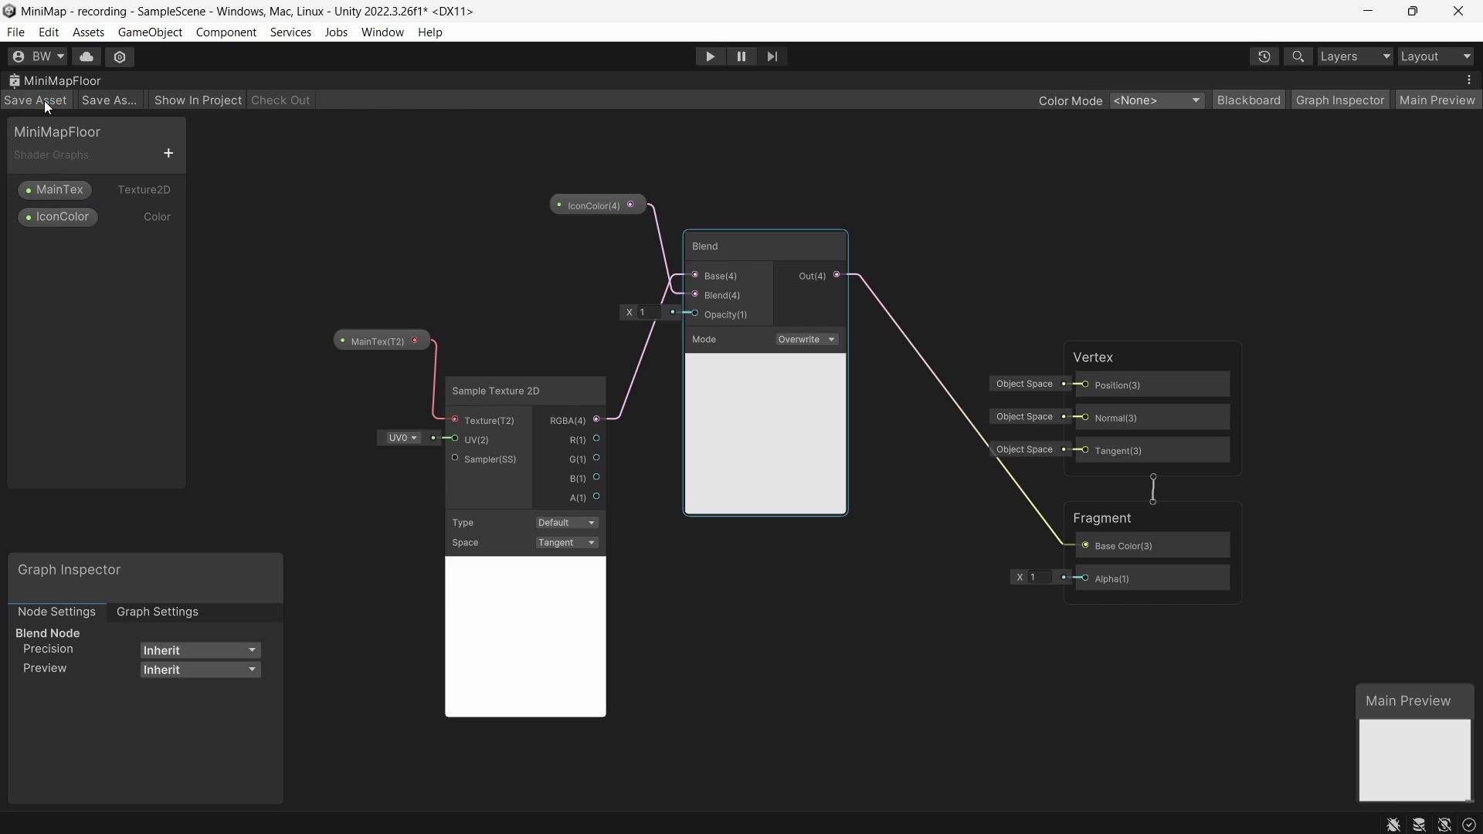
- Create a material named MapFloor from the MiniMapFloor shader
double_click(54, 82)
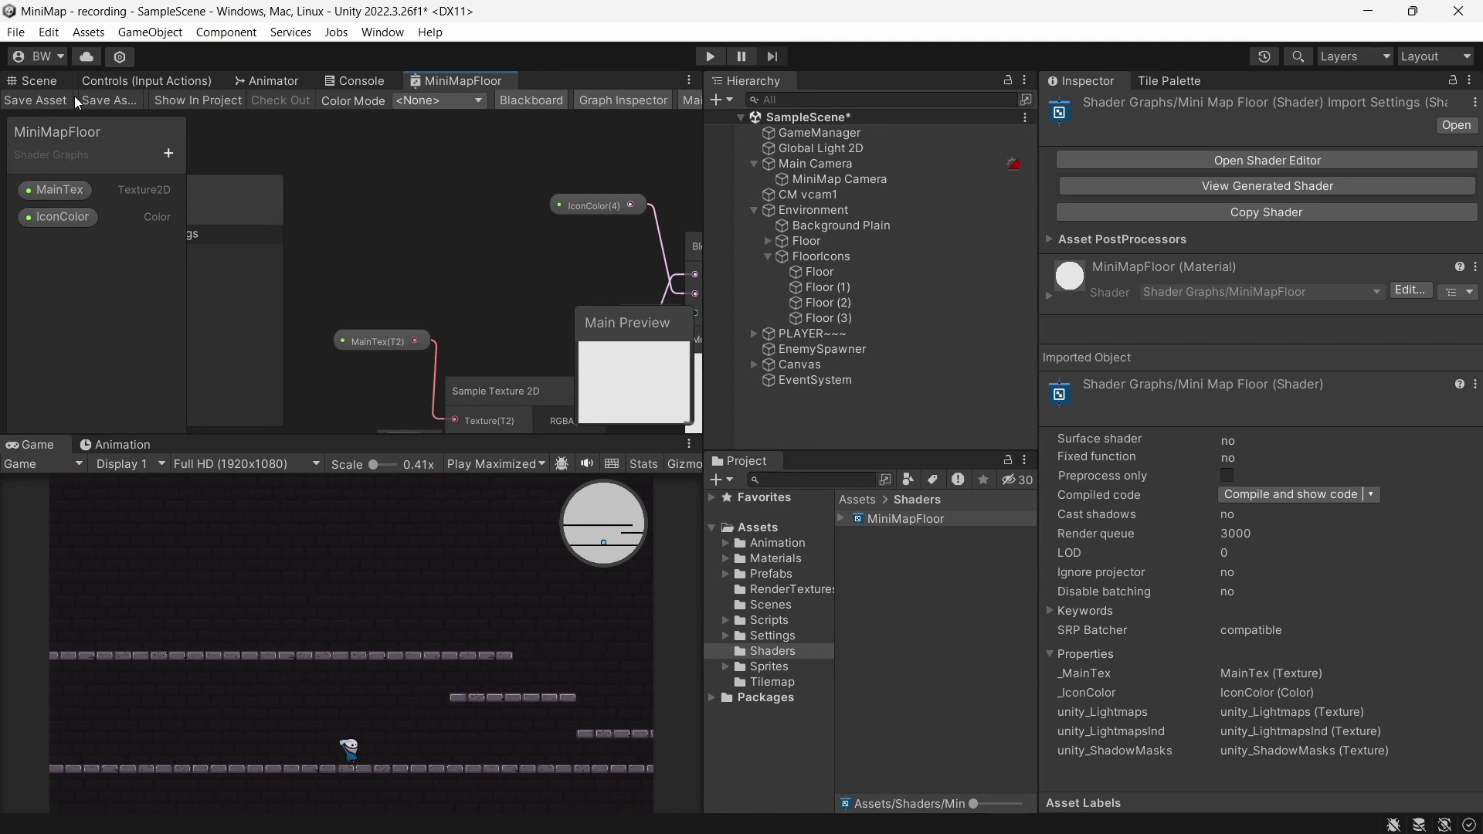
right_click(908, 519)
mouse_move(959, 295)
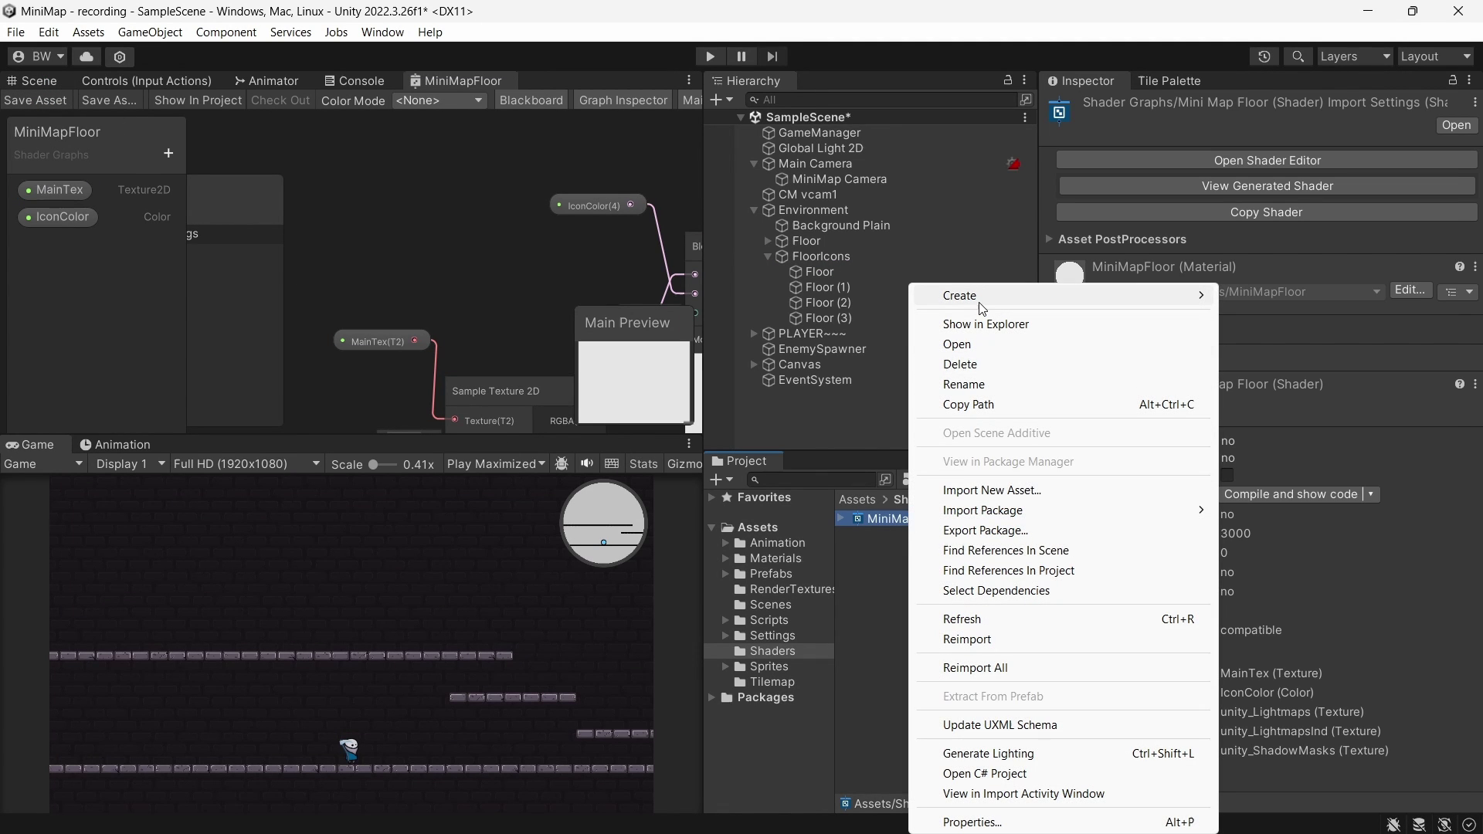
left_click(1276, 491)
type("M")
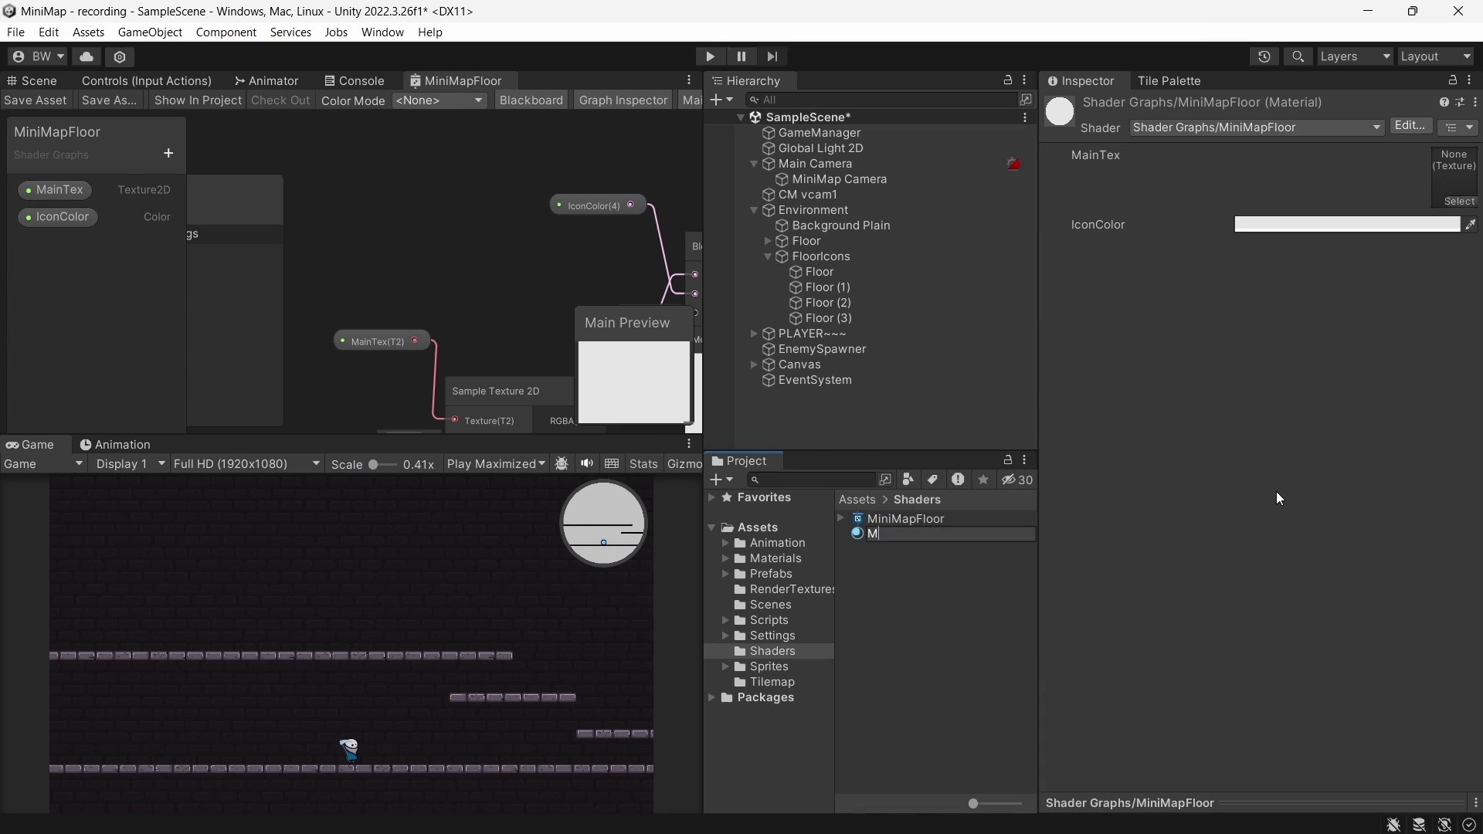
type("apFloor")
key("Return")
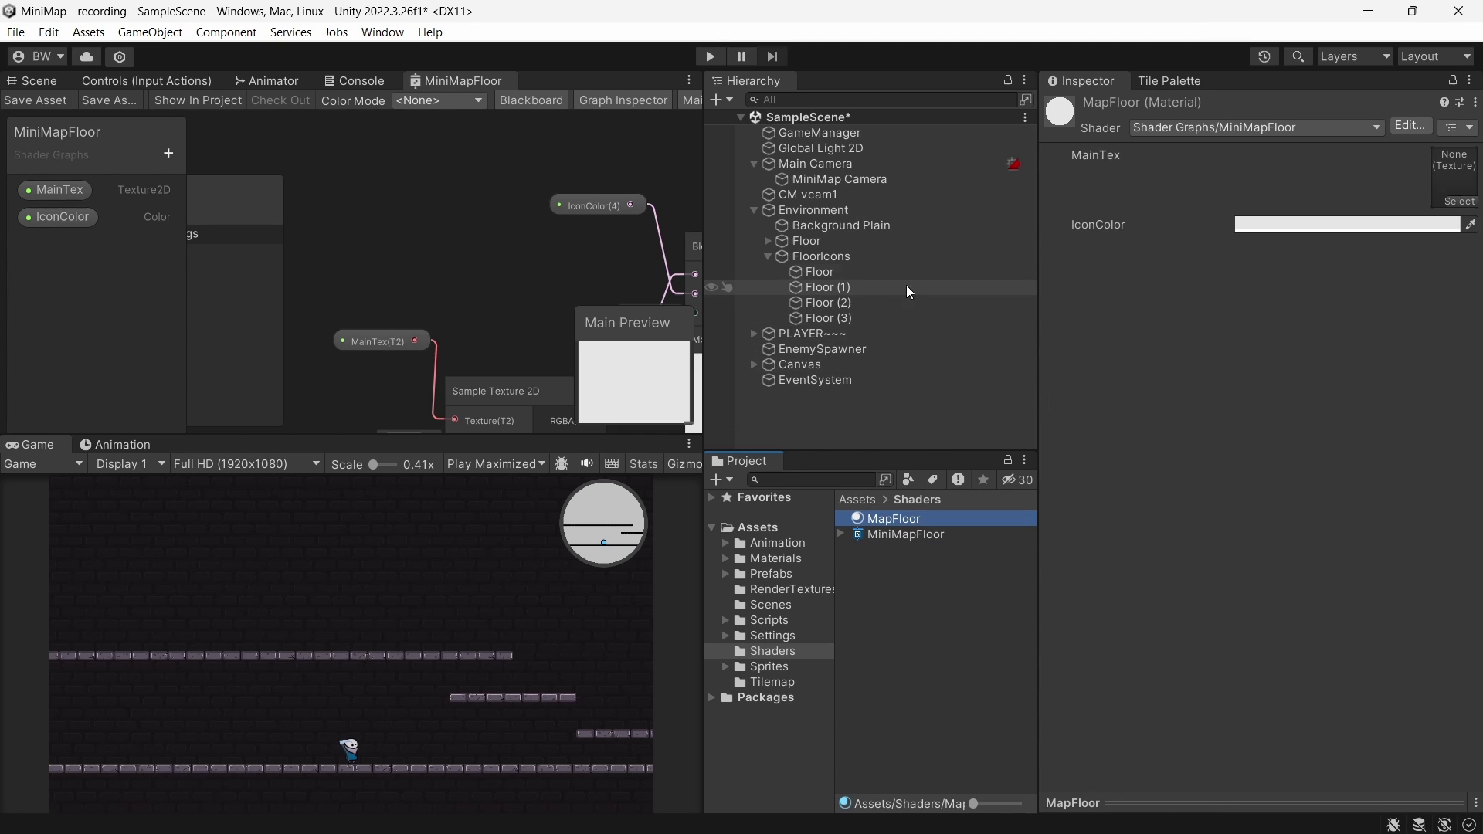
- Apply MapFloor to the sprites Floor through Floor (3), then play to check the minimap
left_click(880, 269)
left_click(865, 311, "shift")
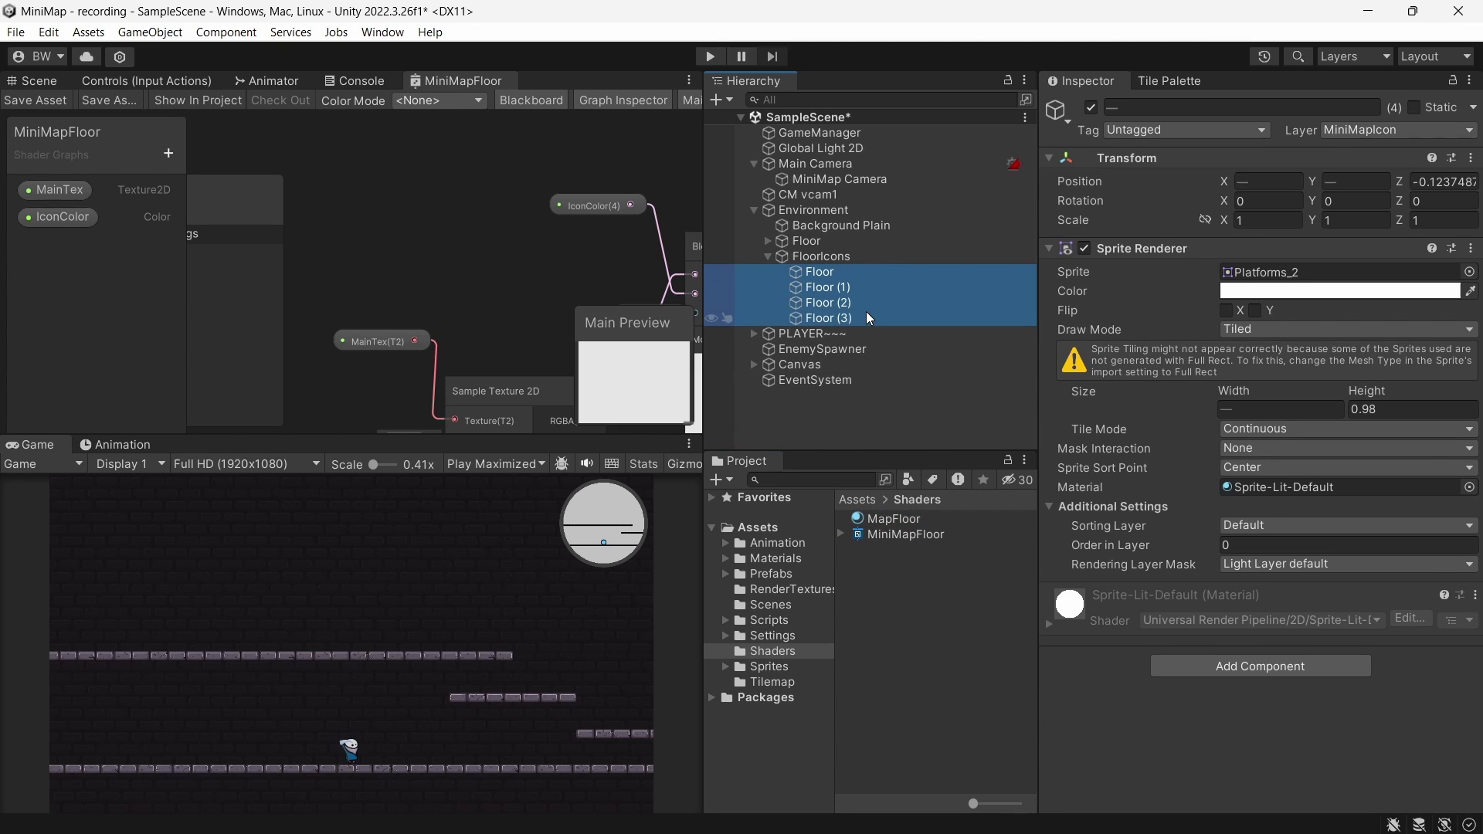
left_click_drag(884, 515, 1291, 487)
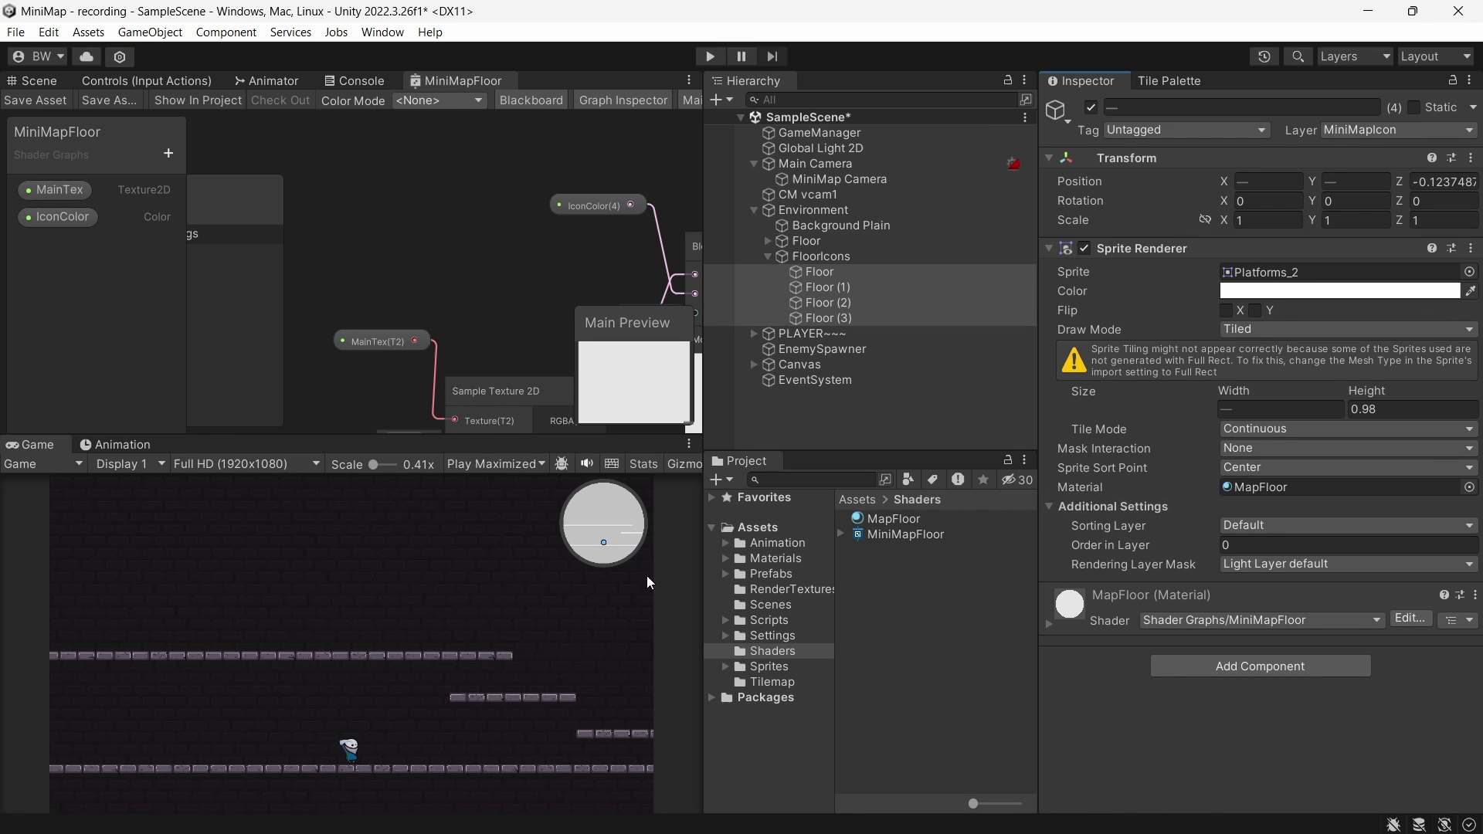
key("ctrl+p")
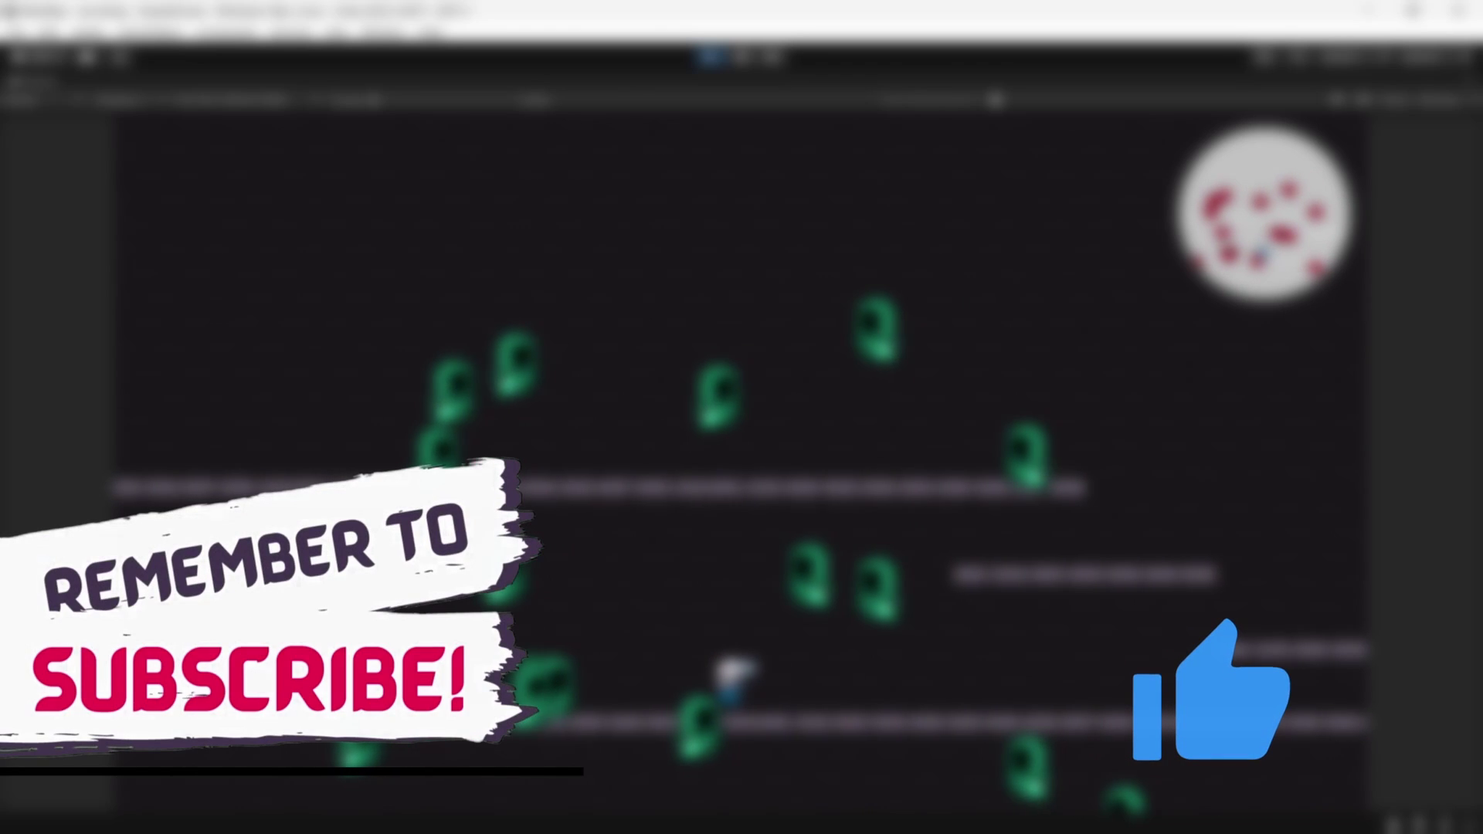
key("space")
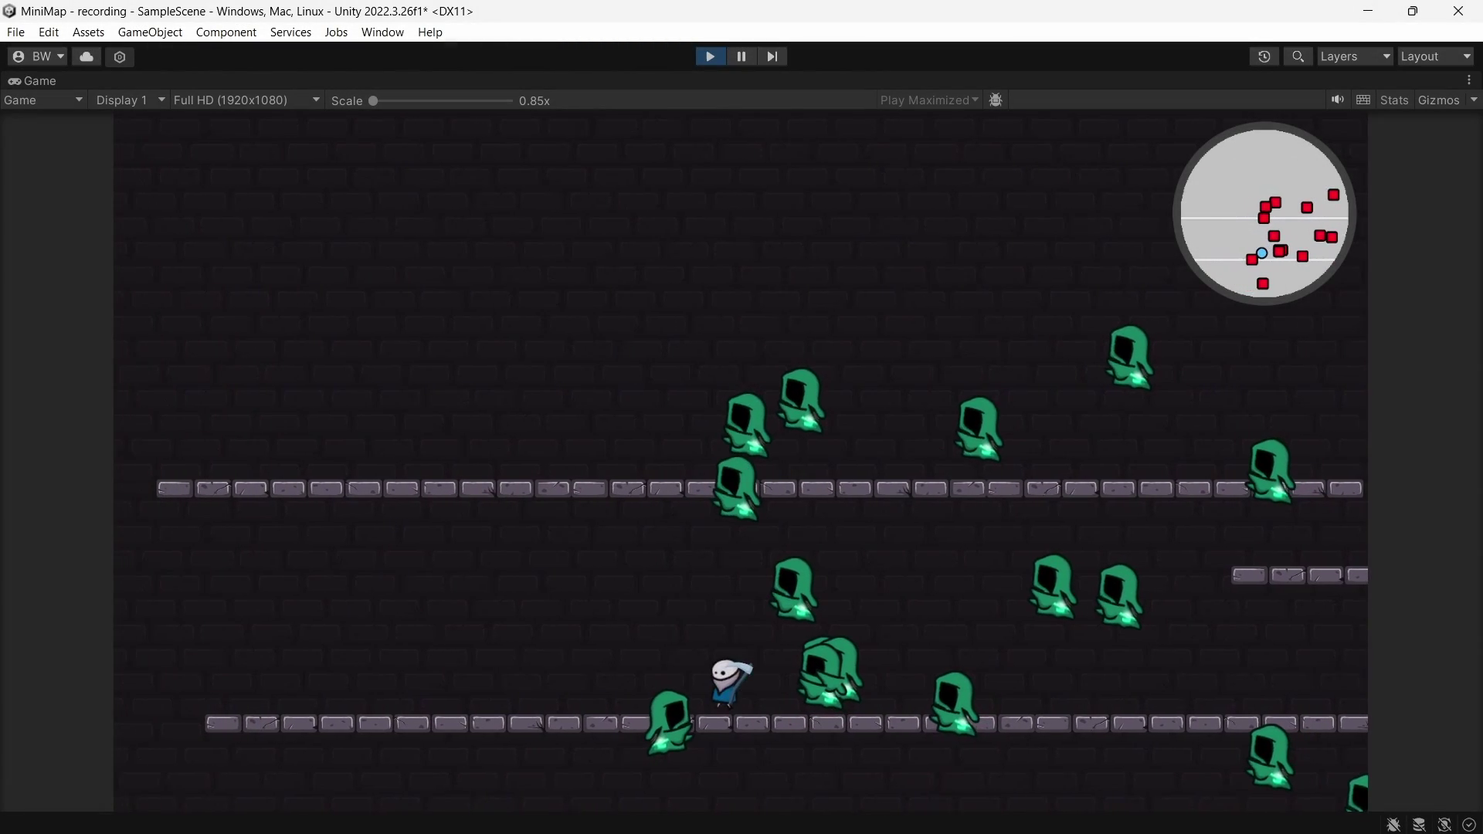